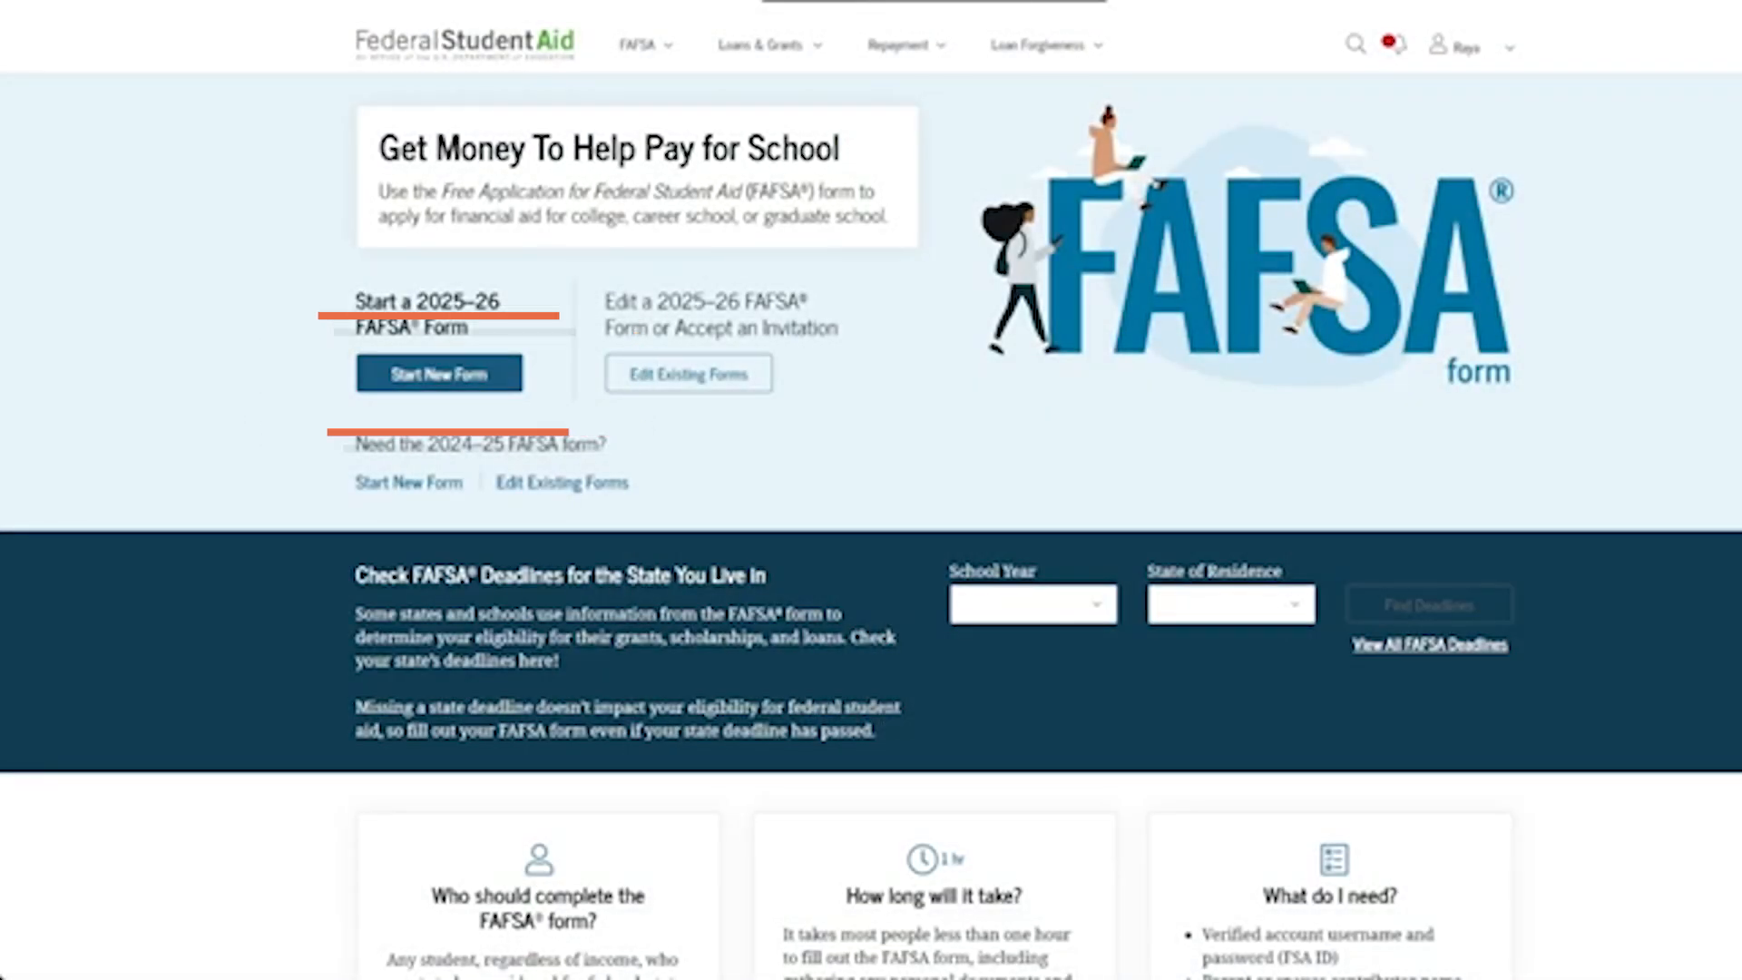
- Start a new 2025–26 FAFSA form in the Student role
left_click(457, 380)
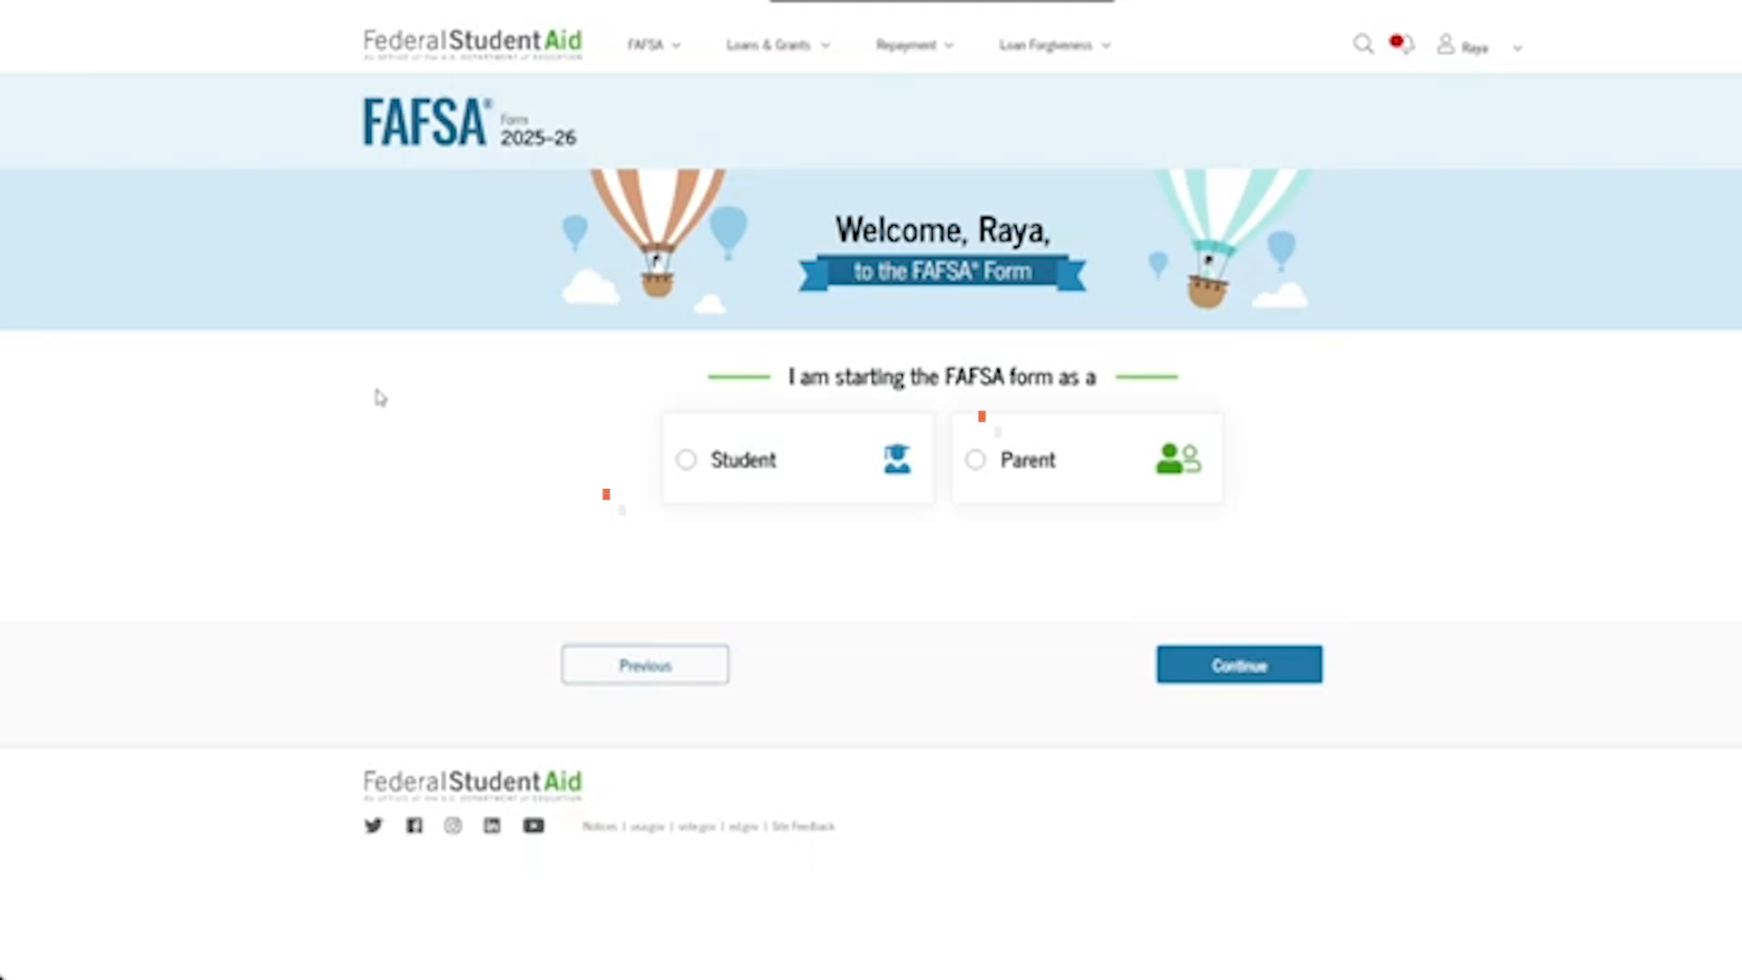
left_click(747, 483)
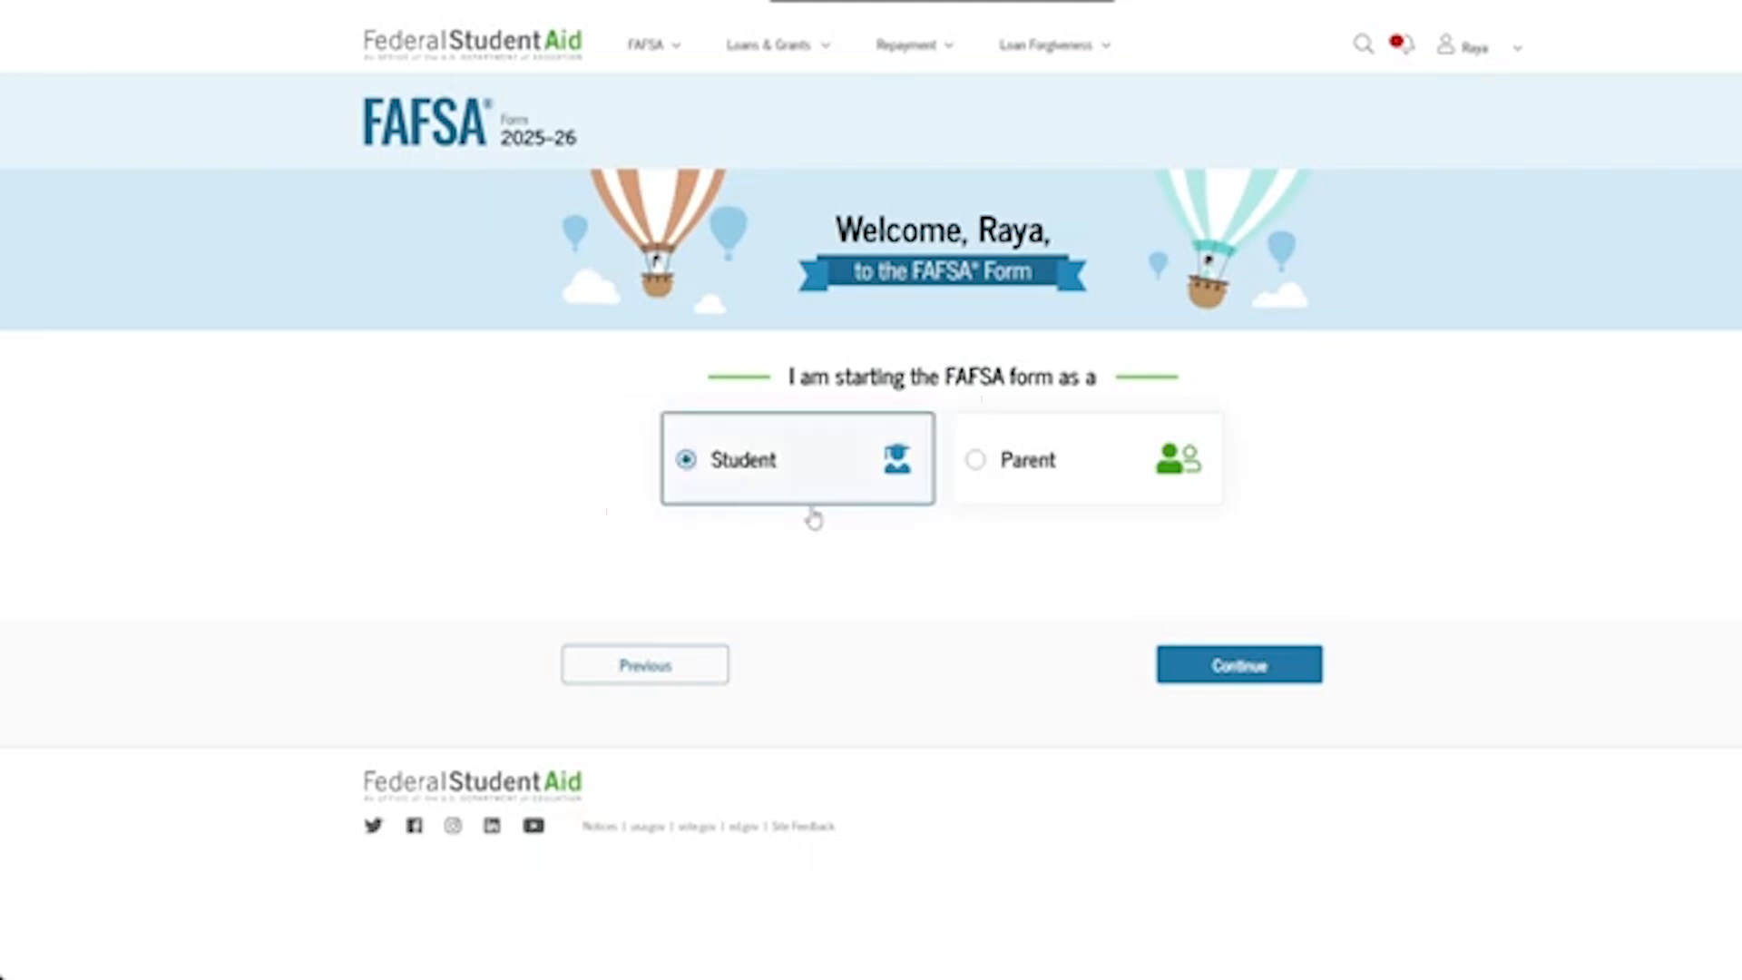
left_click(1261, 668)
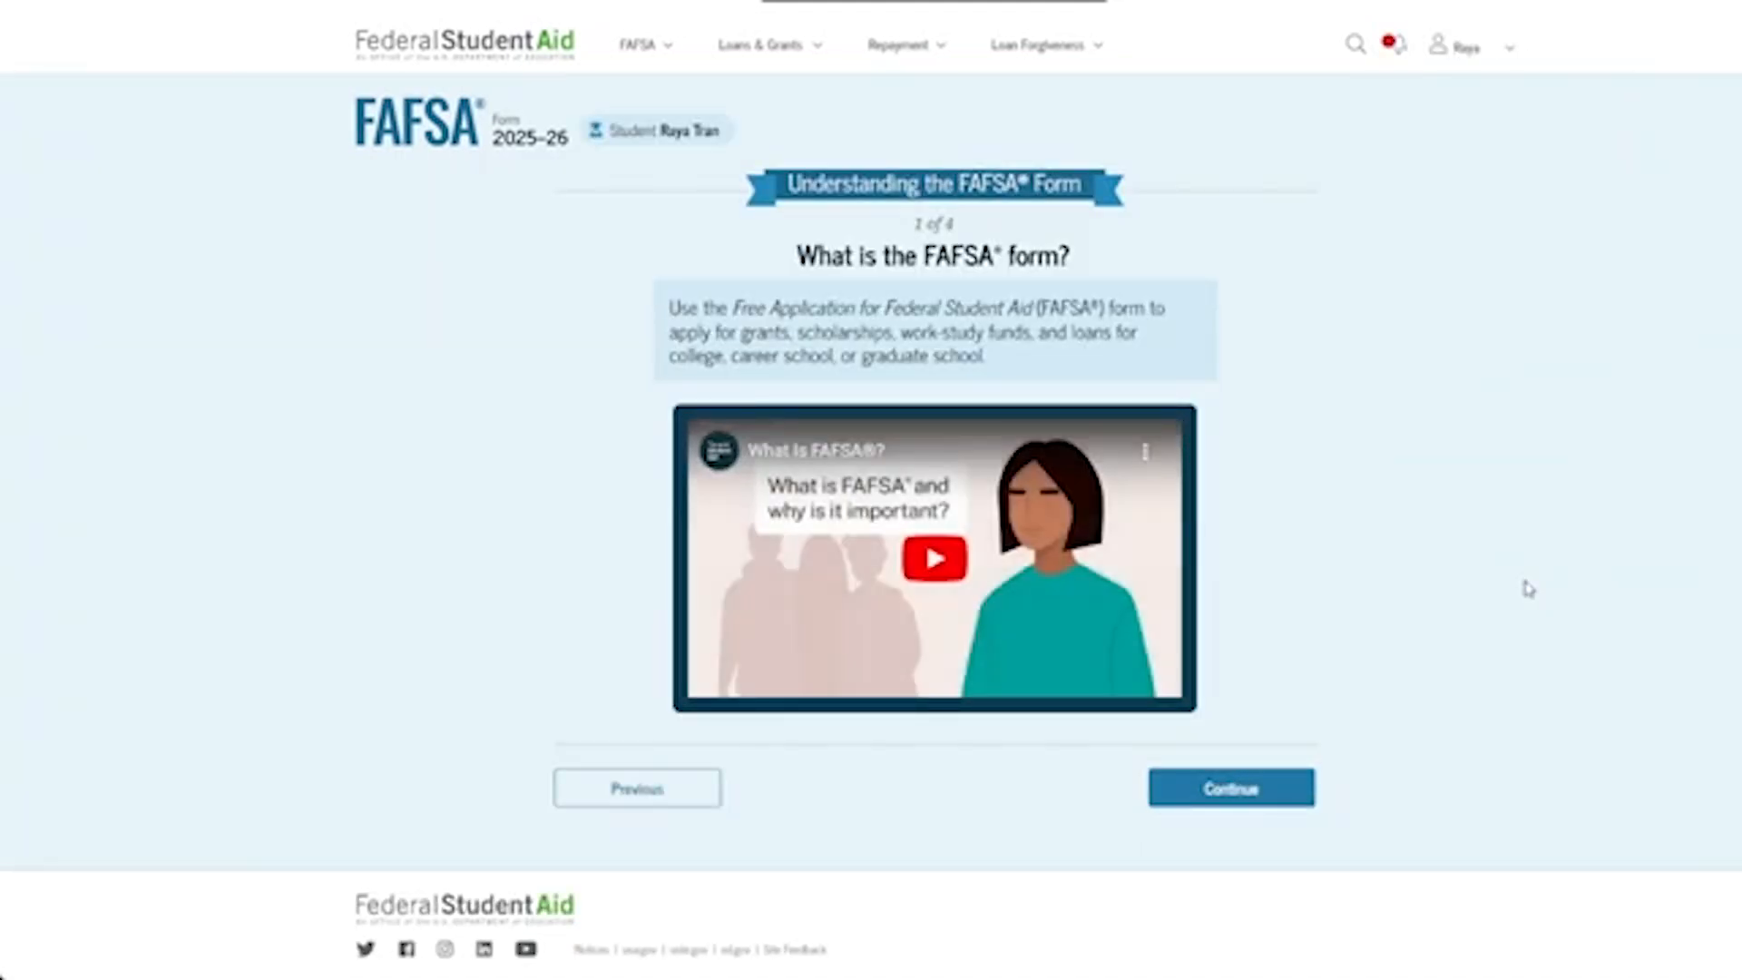
- Proceed through the four Understanding the FAFSA Form introduction pages and start the form
left_click(1291, 791)
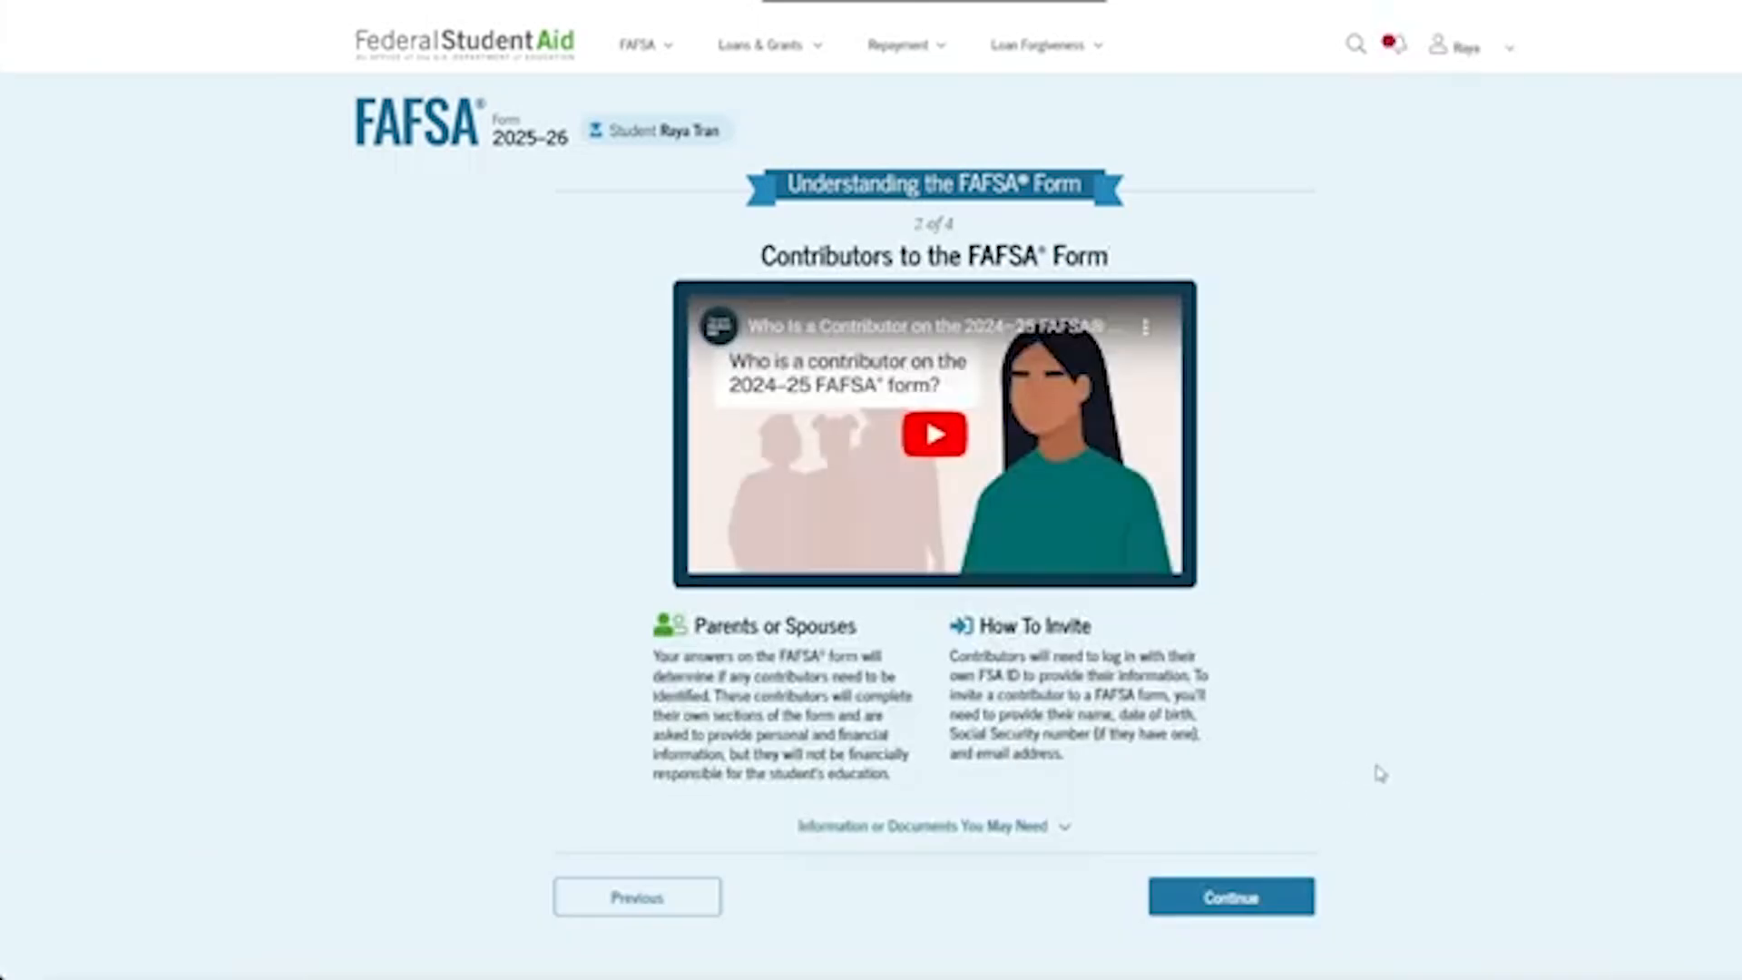
left_click(1298, 901)
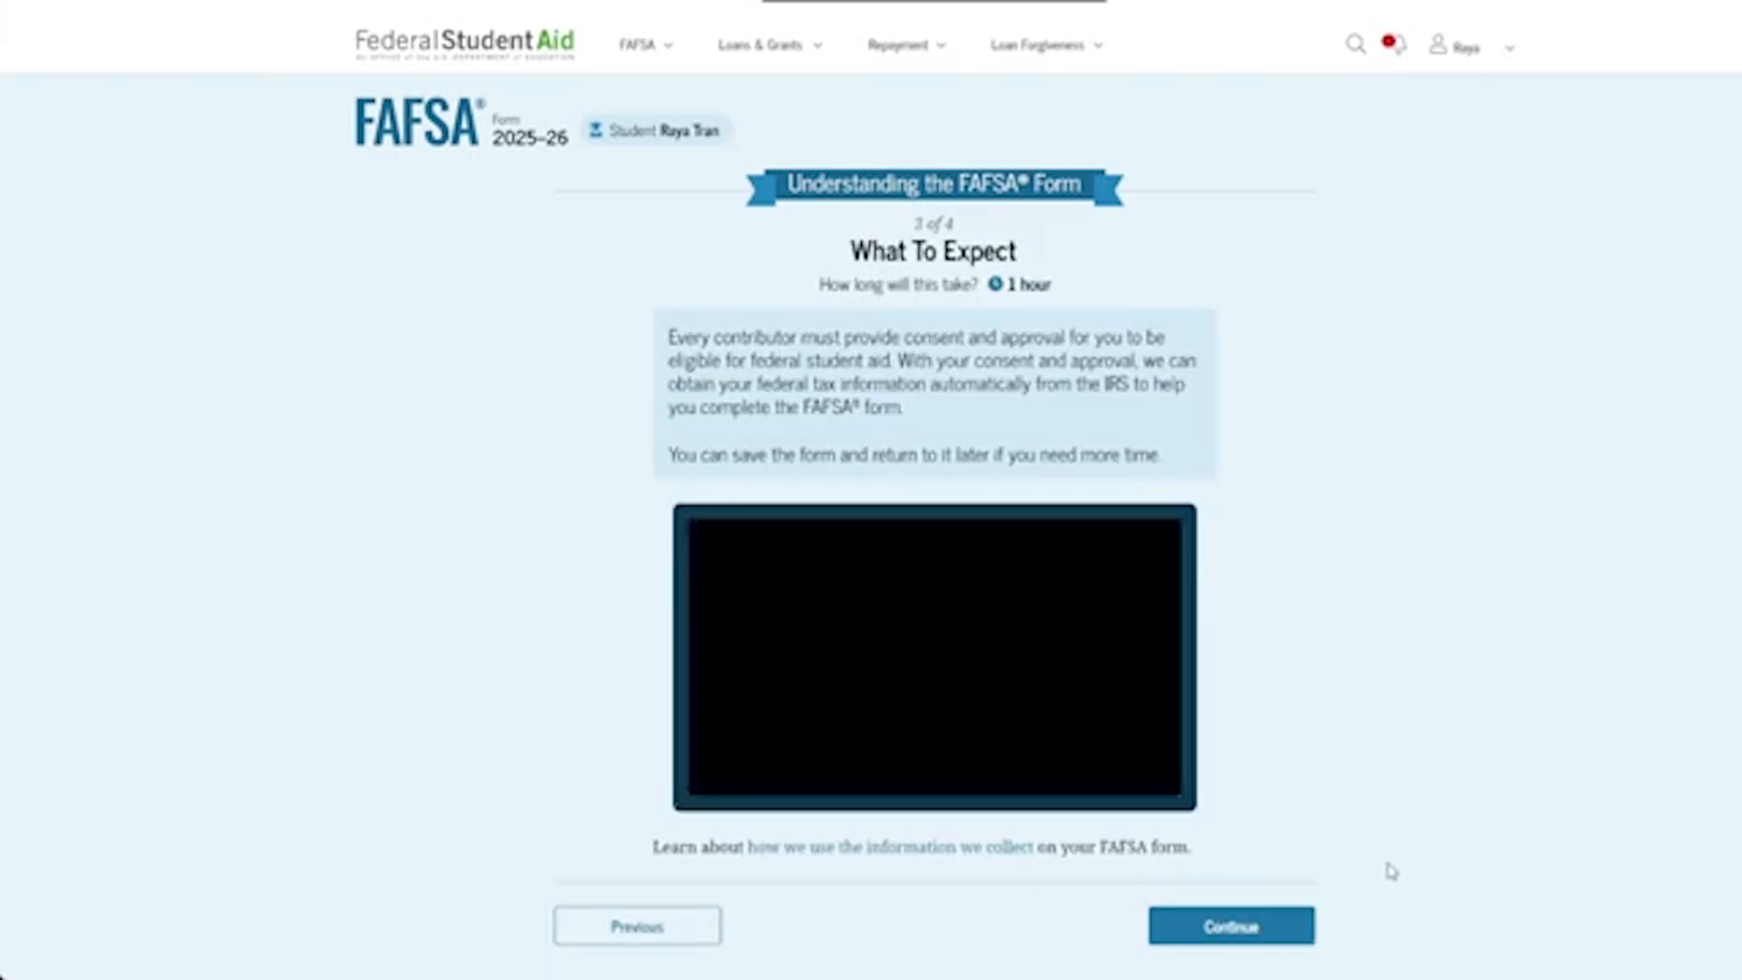
left_click(1283, 926)
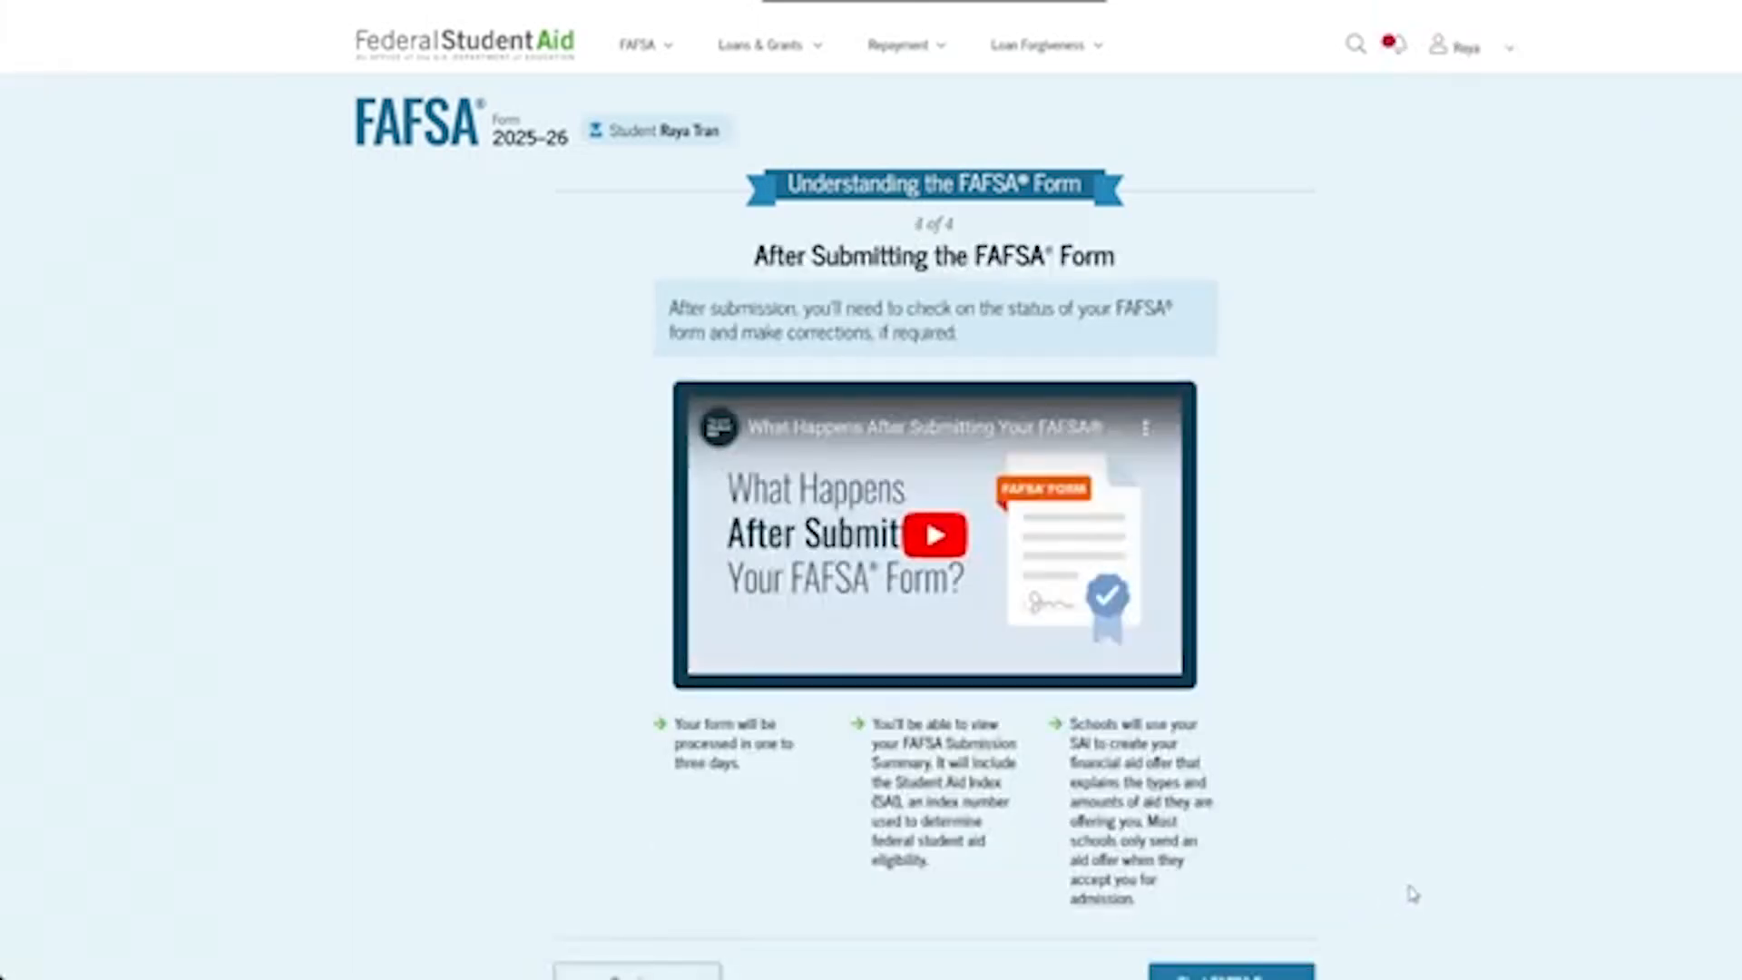
scroll(1295, 889, "down", 1)
left_click(1294, 887)
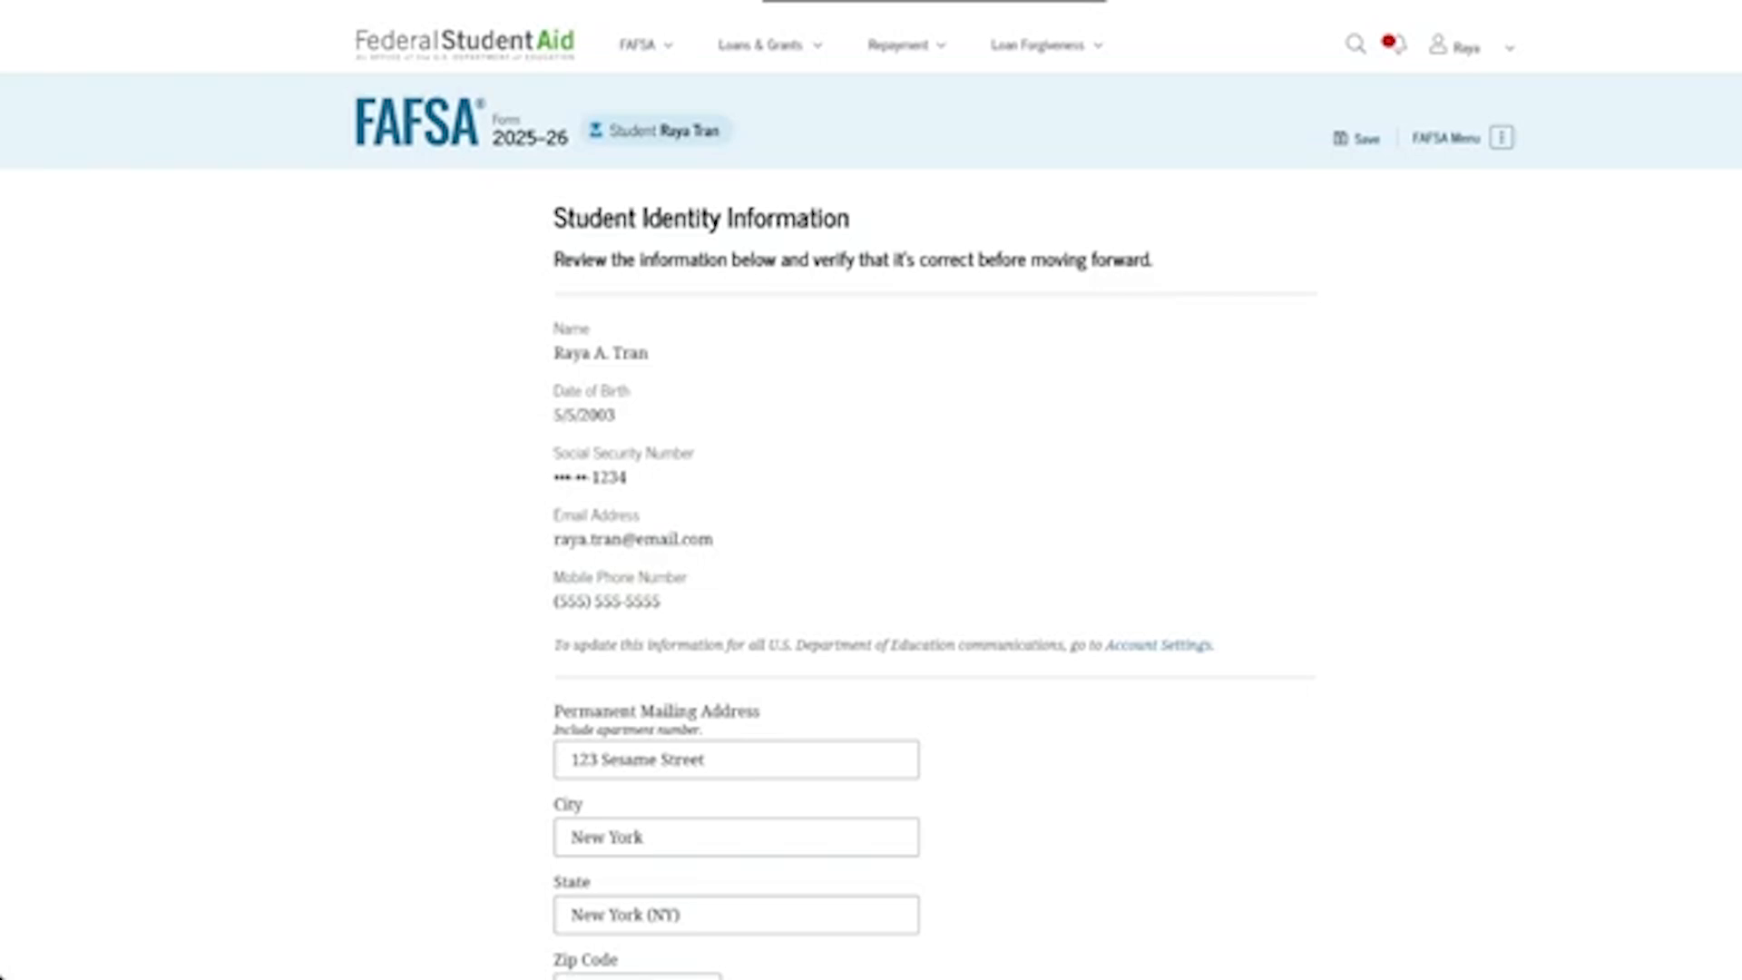
- Review the student identity information and approve consent for importing federal tax information, continuing past the import page
scroll(871, 490, "down", 4)
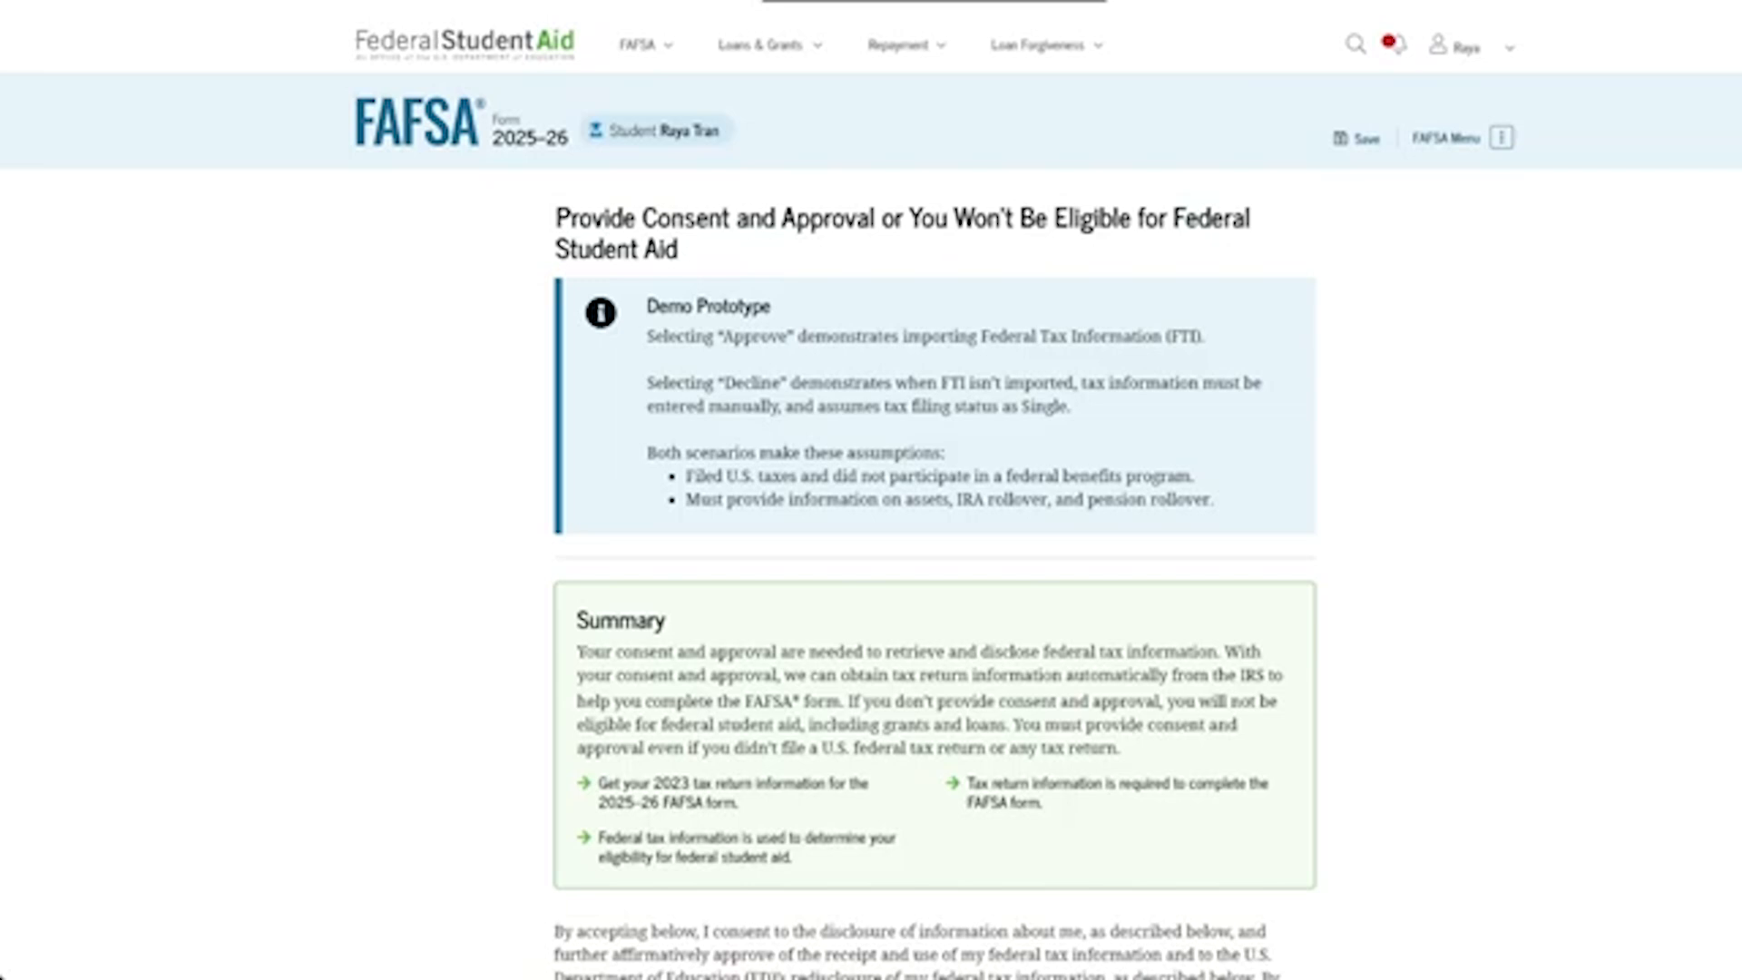
scroll(935, 508, "down", 20)
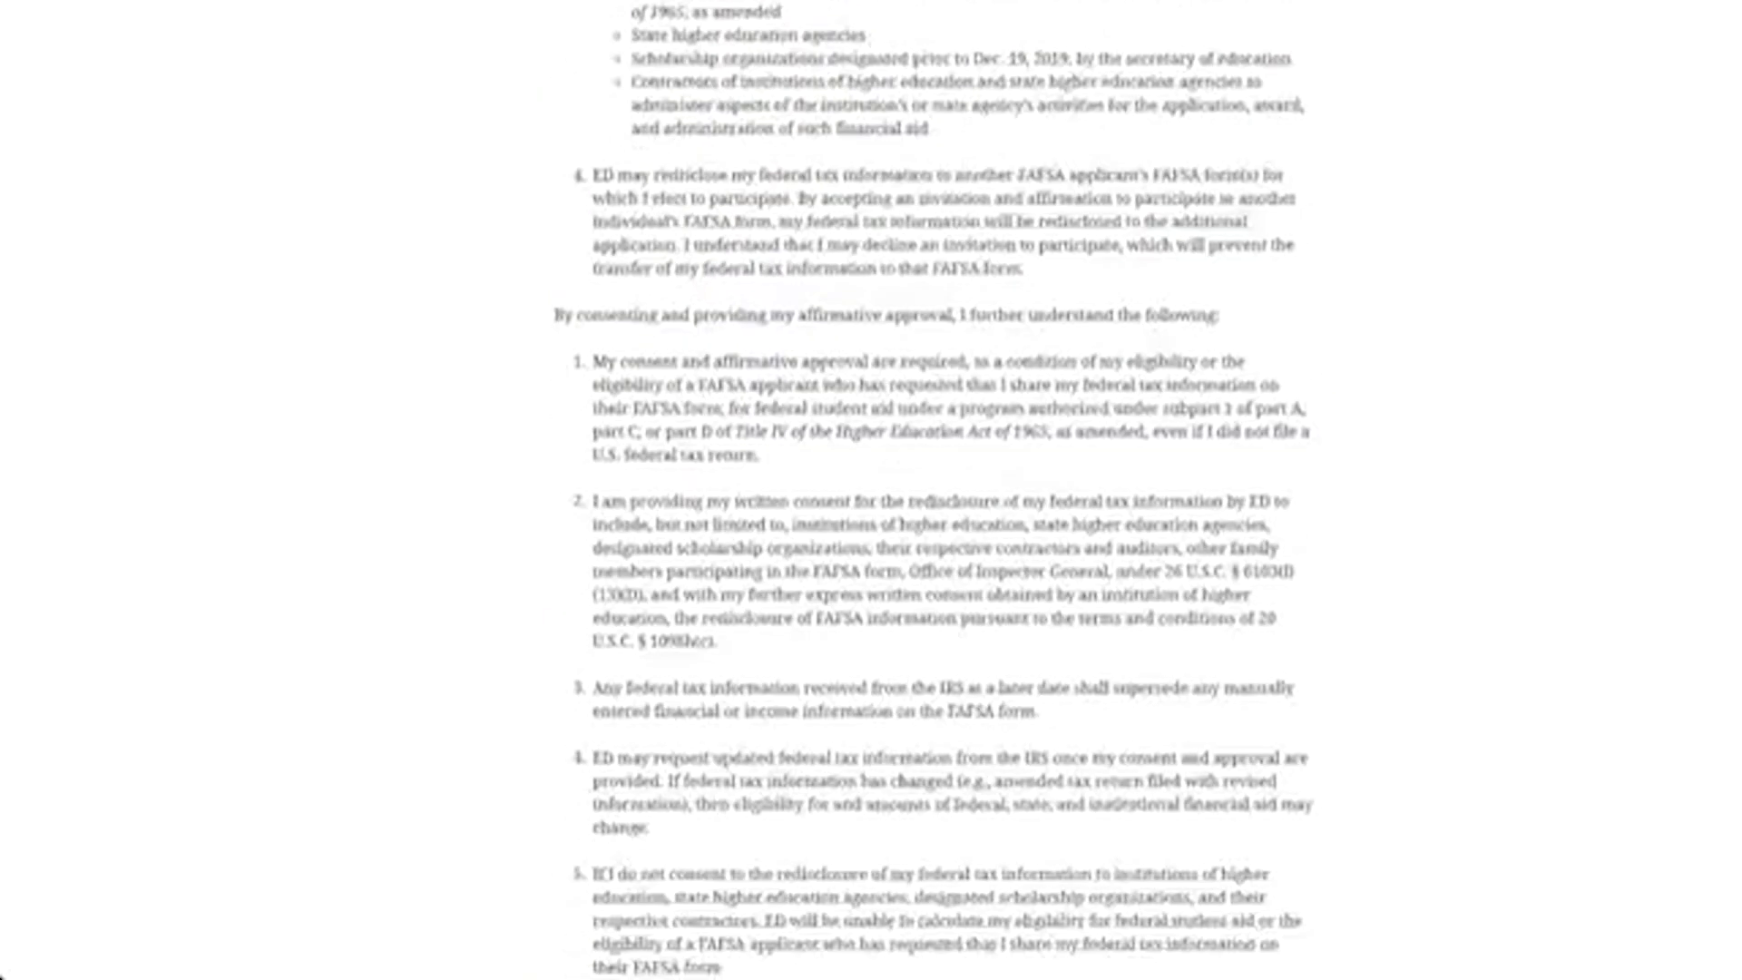
scroll(871, 490, "down", 2)
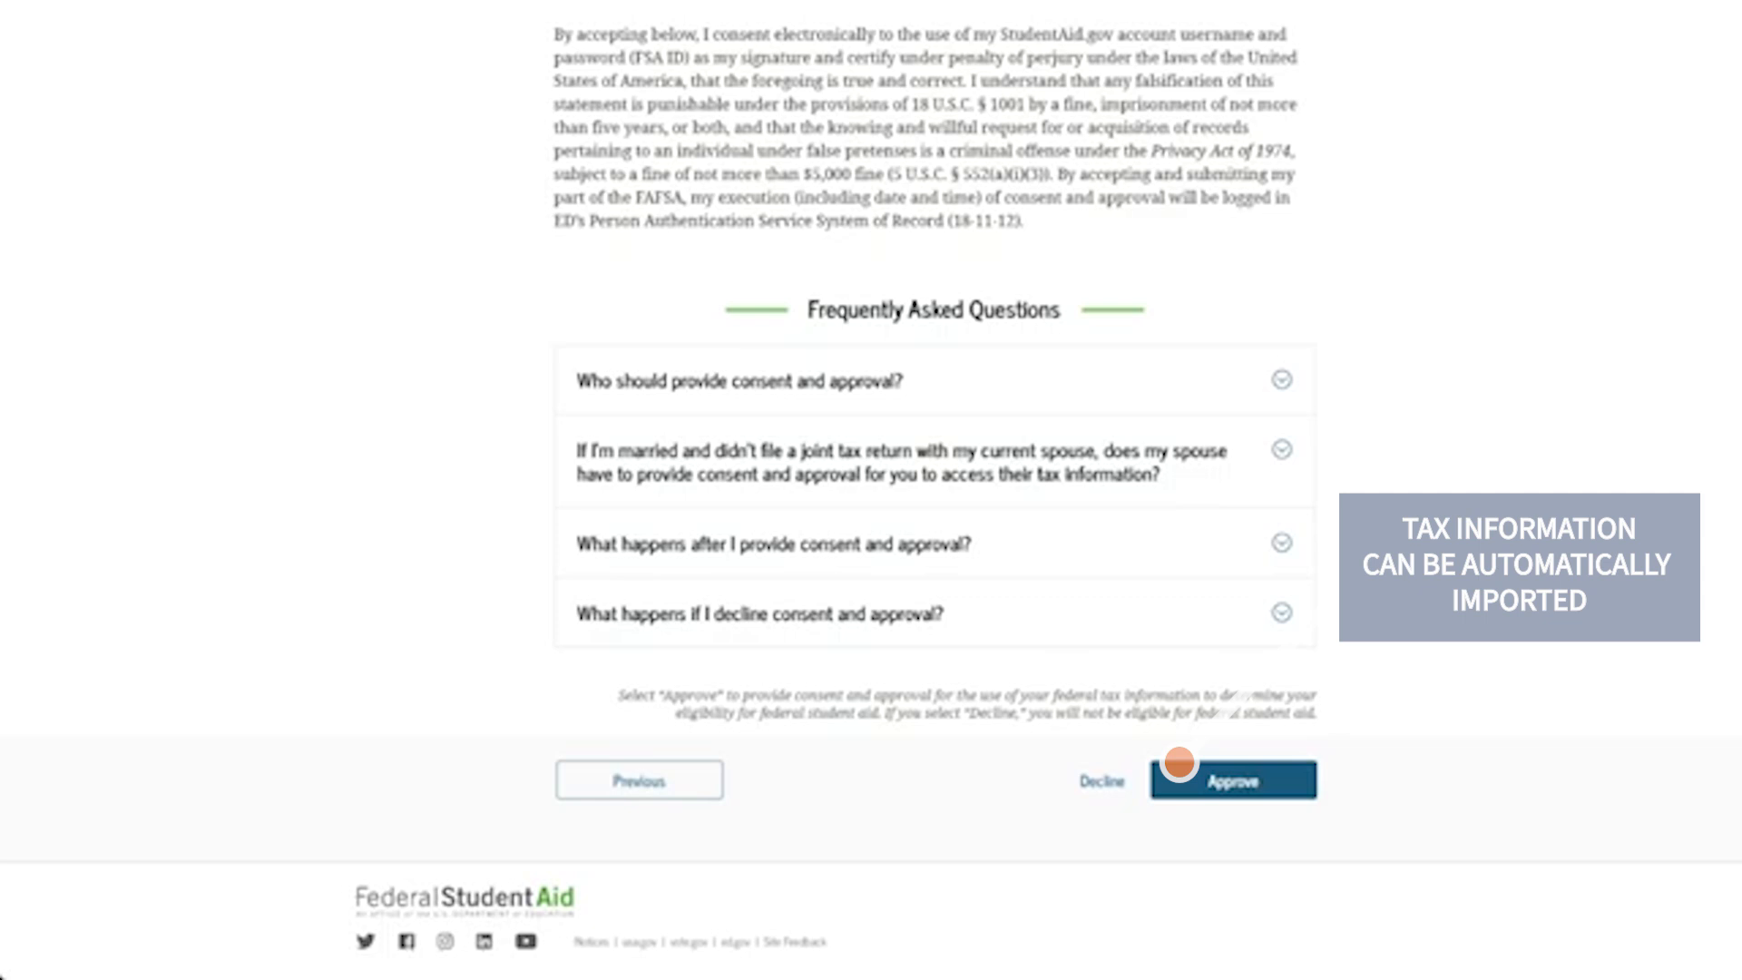
left_click(1295, 779)
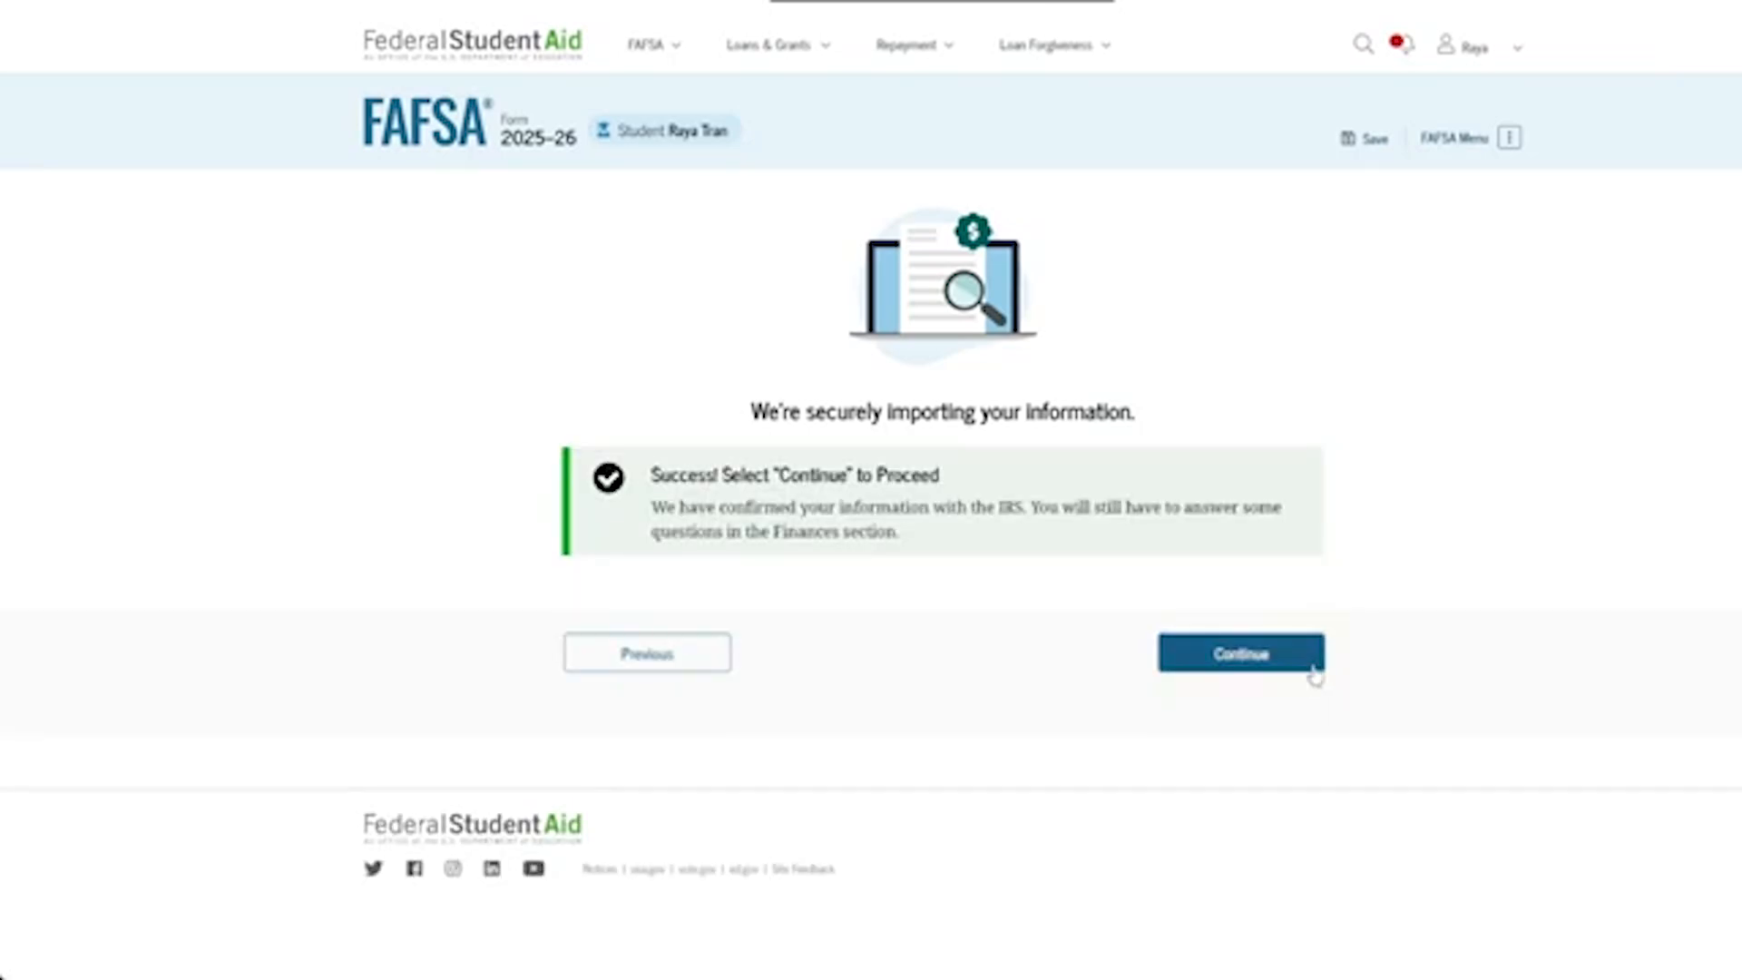
left_click(1314, 668)
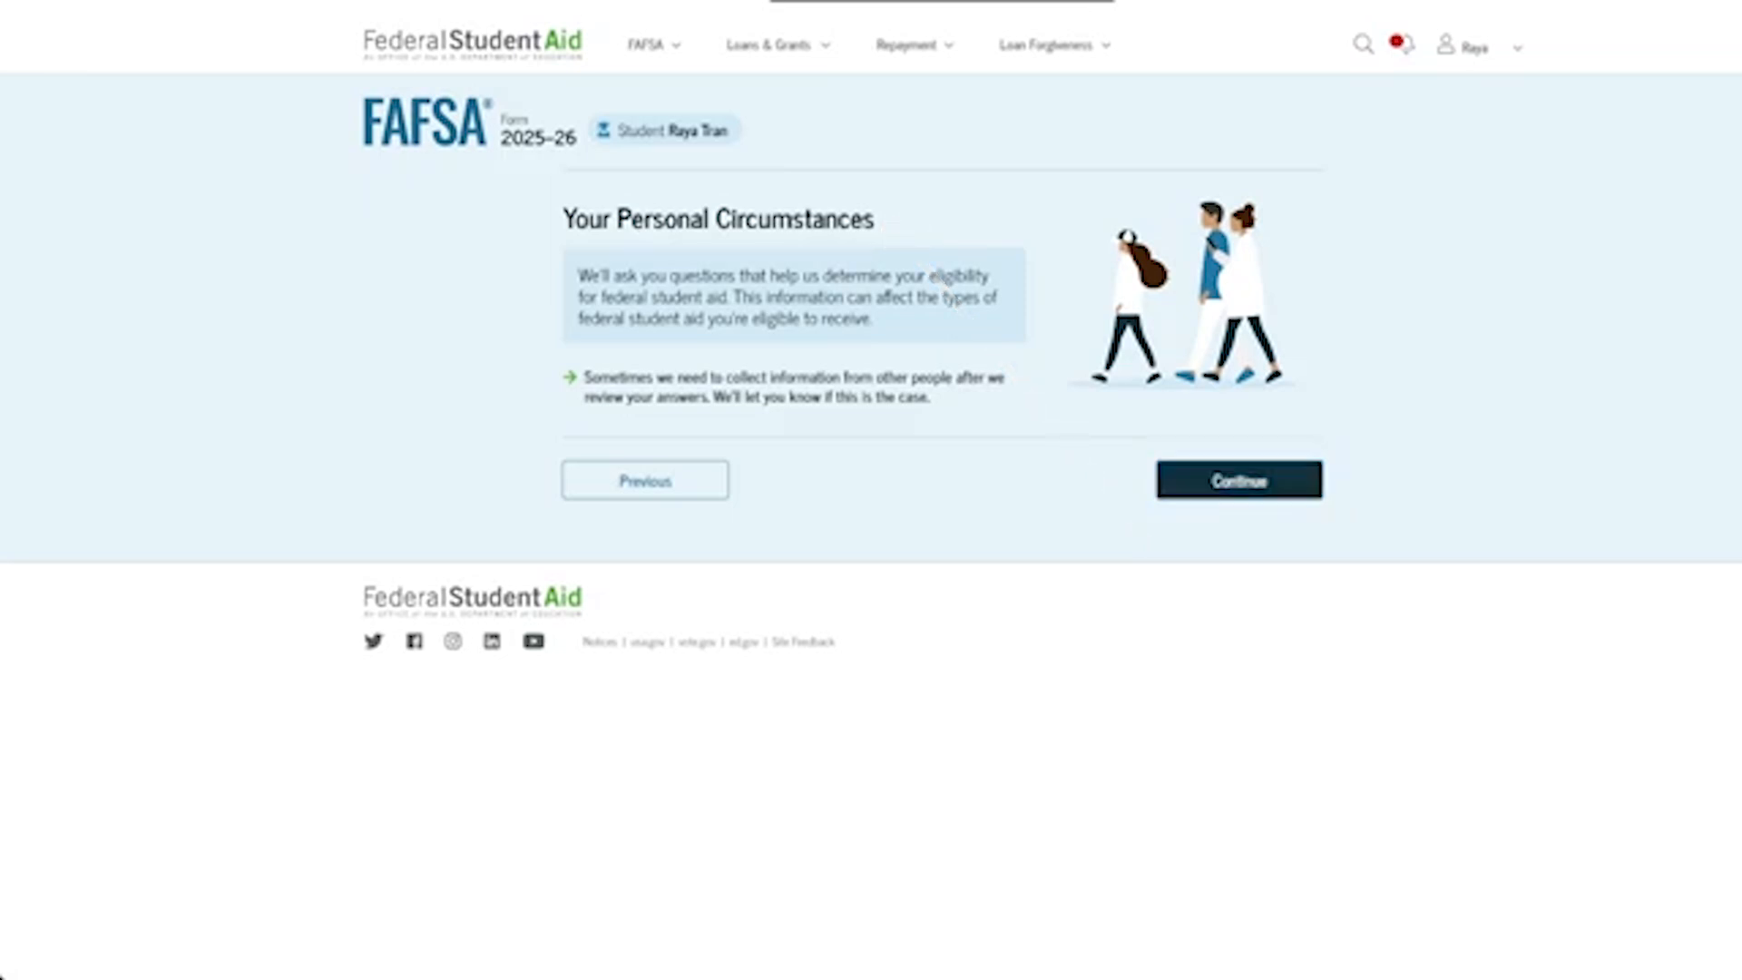
- Begin the Personal Circumstances section and set the student's marital status to Single (never married)
left_click(1240, 480)
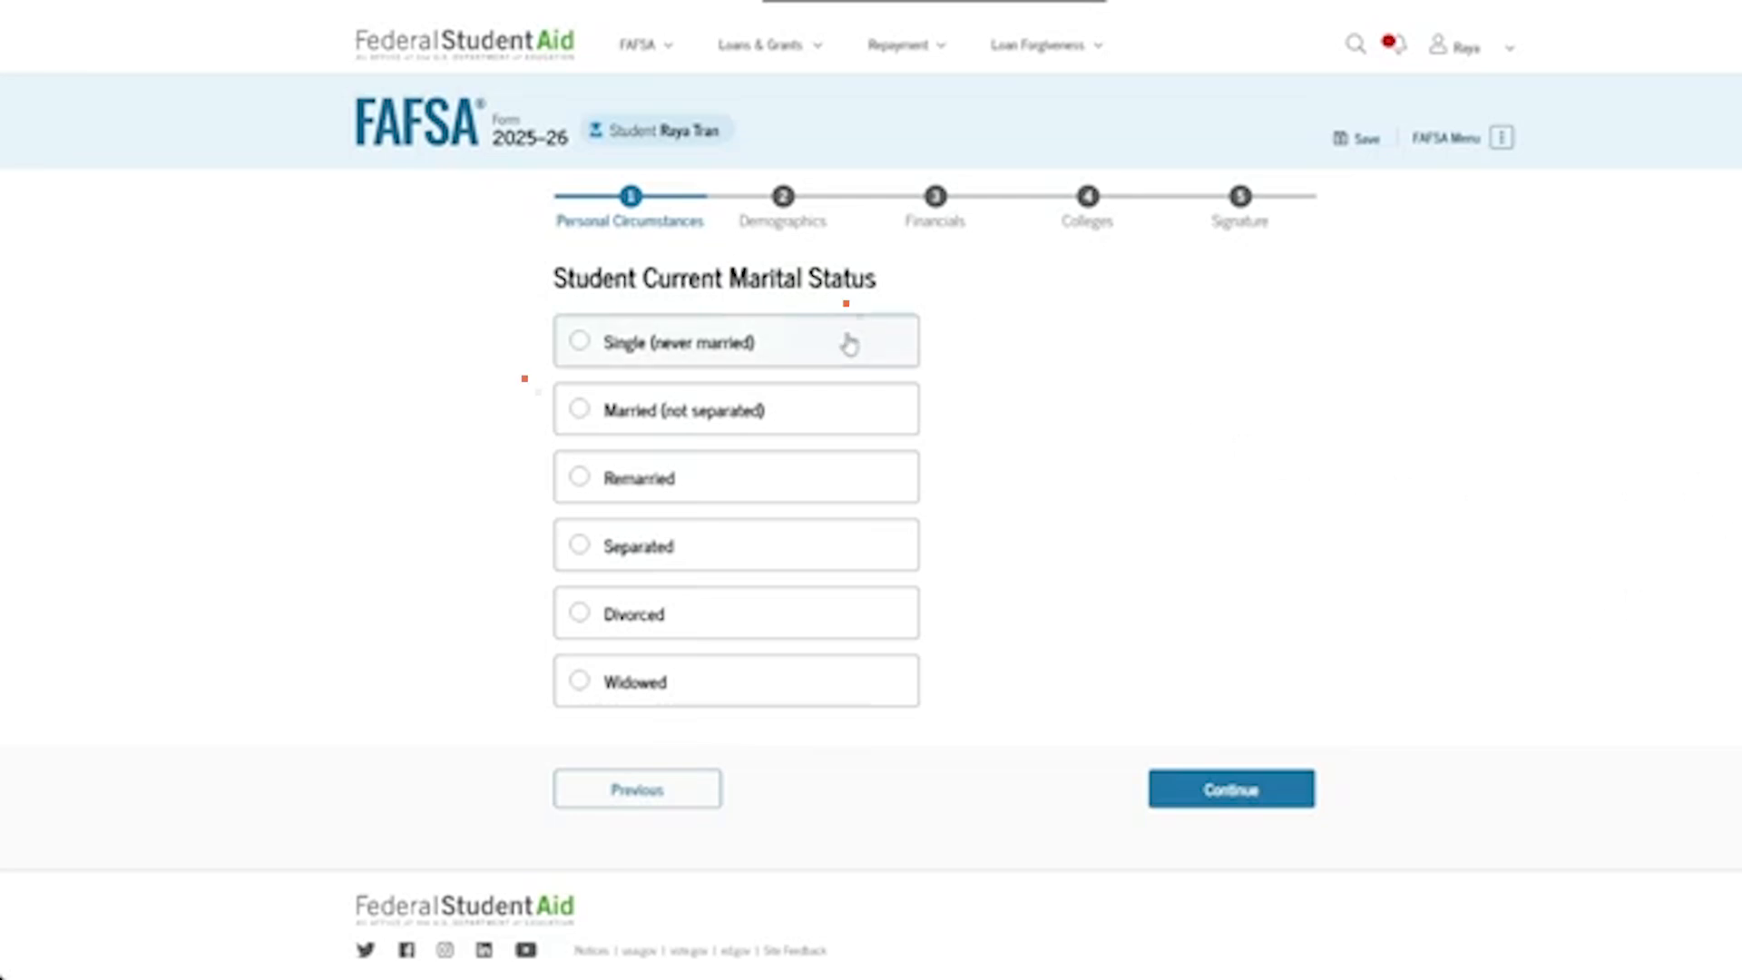
left_click(814, 343)
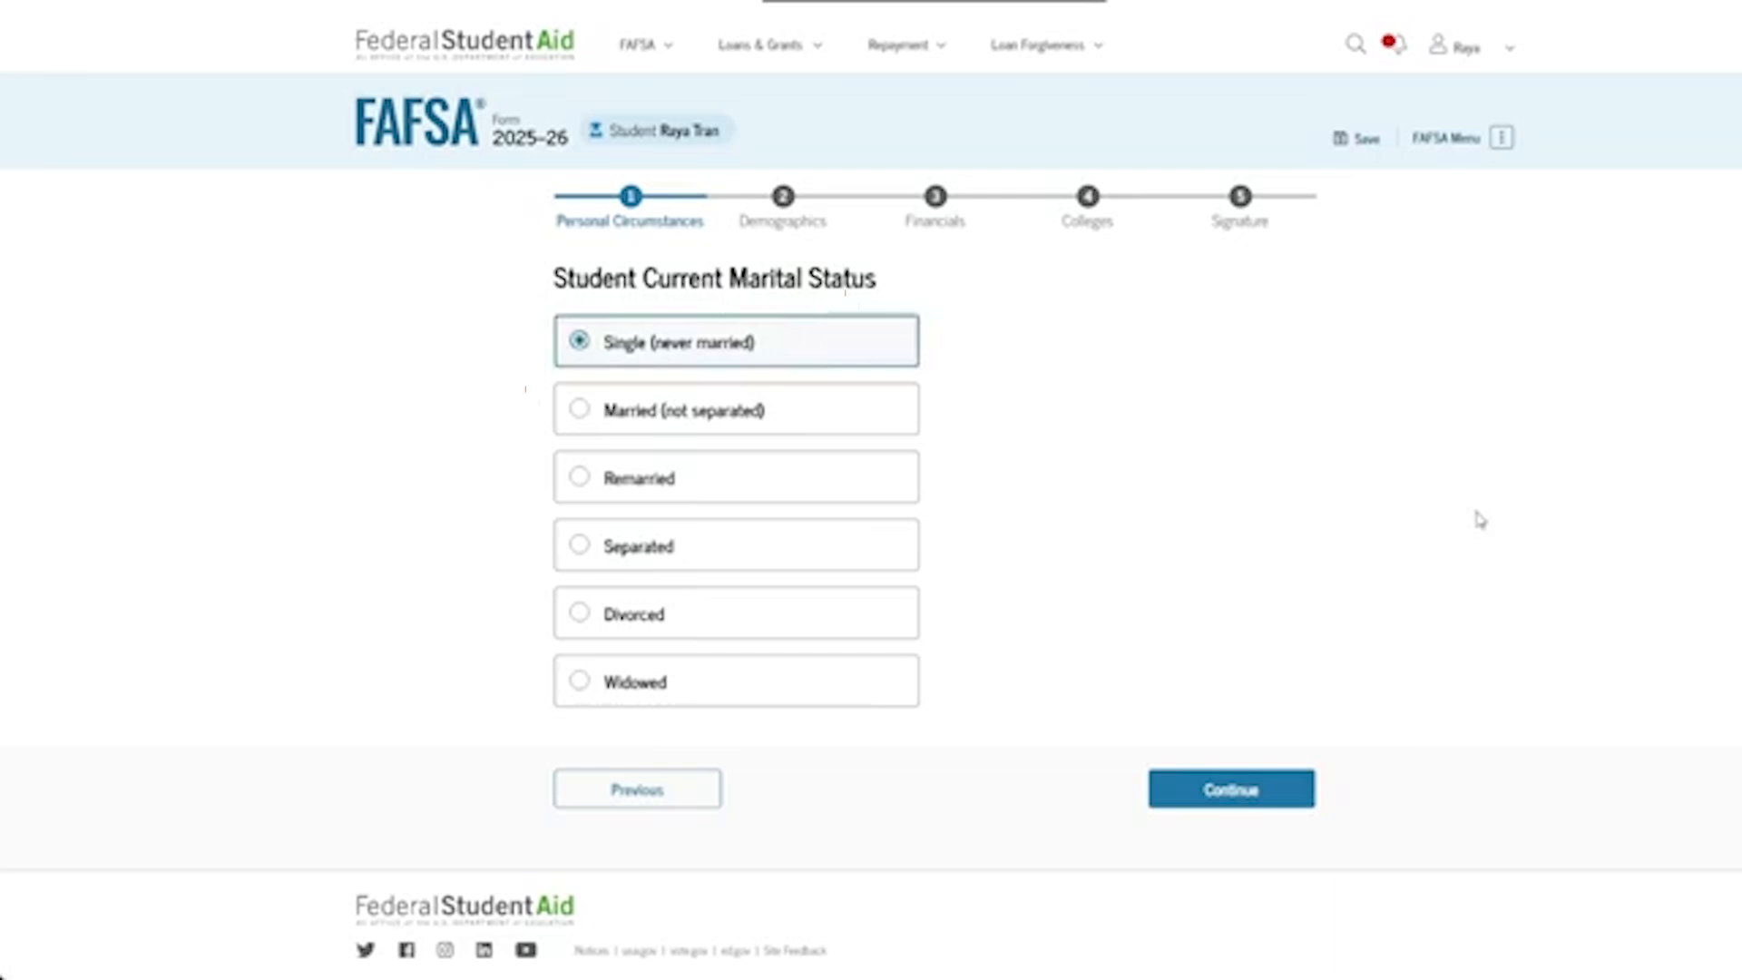
left_click(1266, 800)
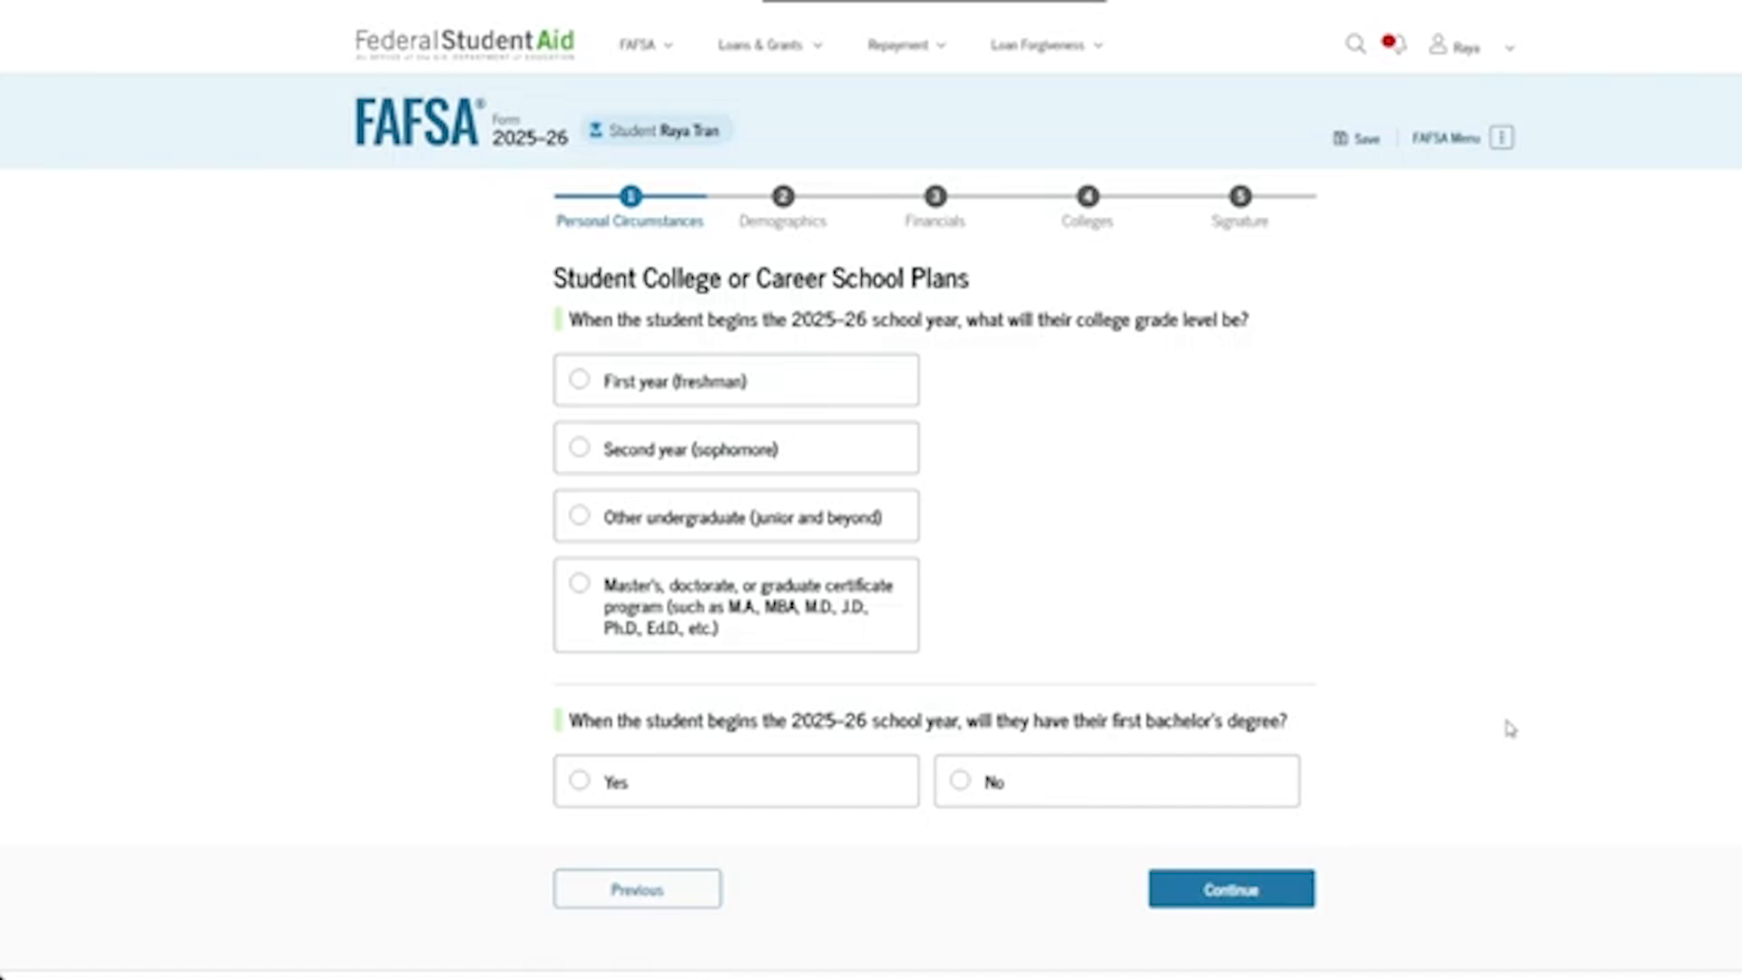
- Set the 2025–26 college grade level to First year (freshman) and answer No to having a first bachelor's degree
left_click(845, 386)
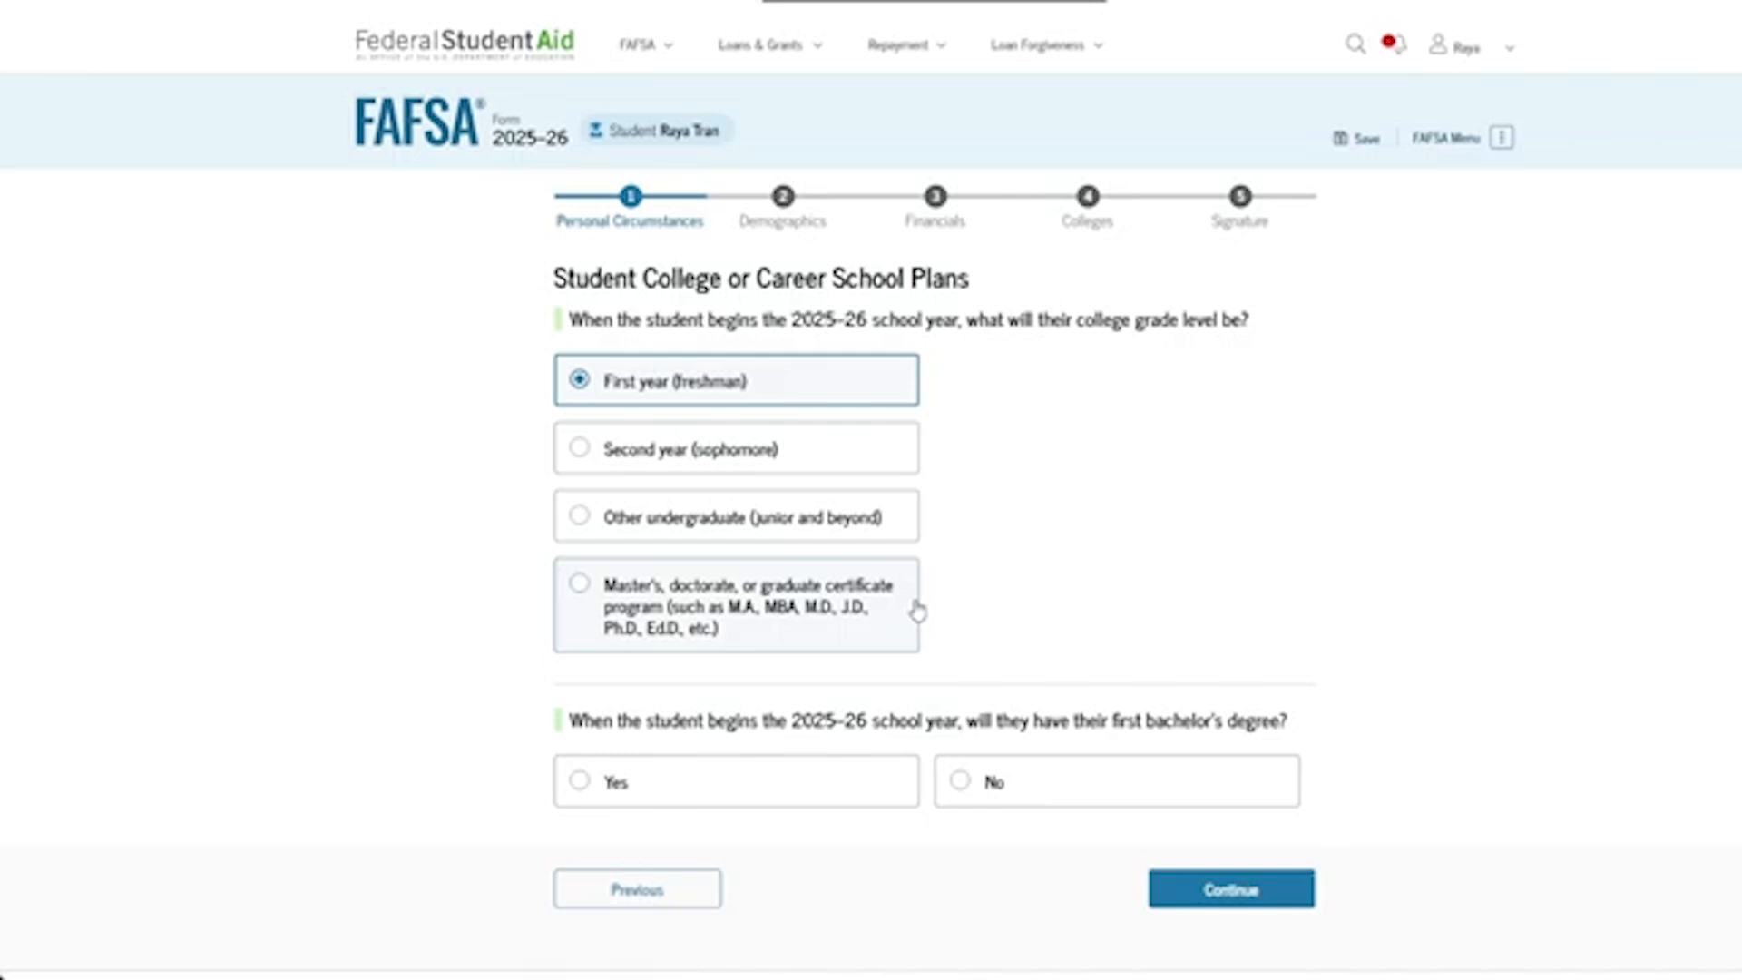
left_click(823, 616)
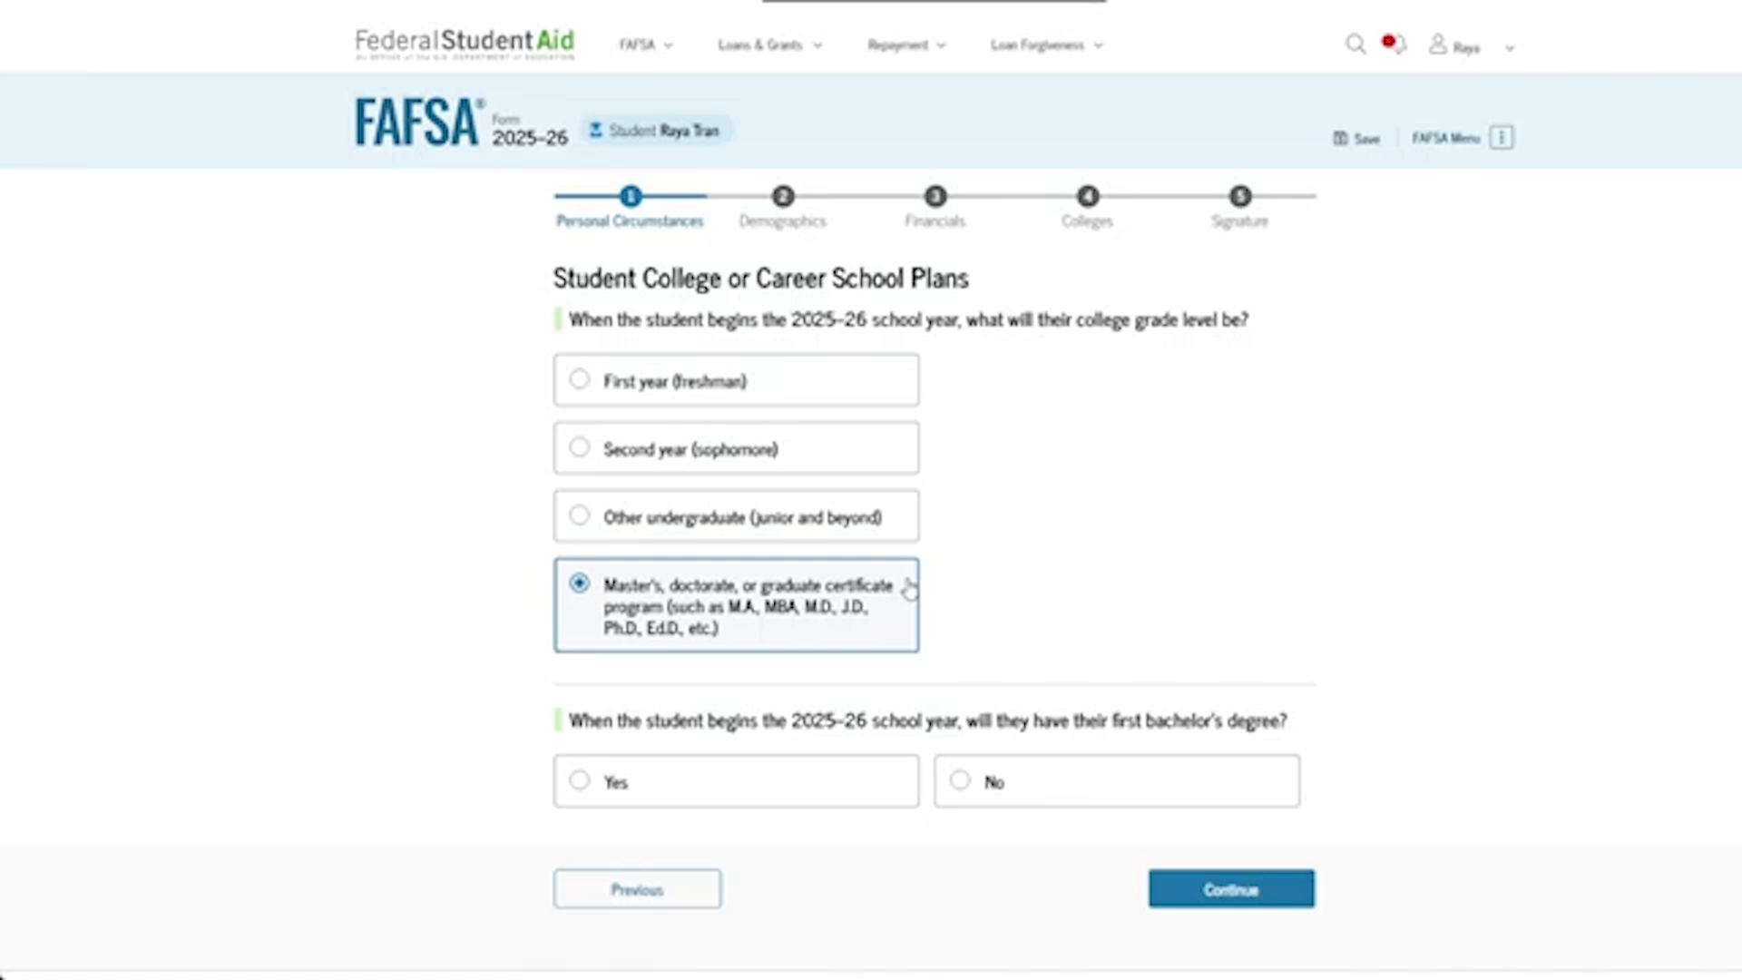
left_click(799, 404)
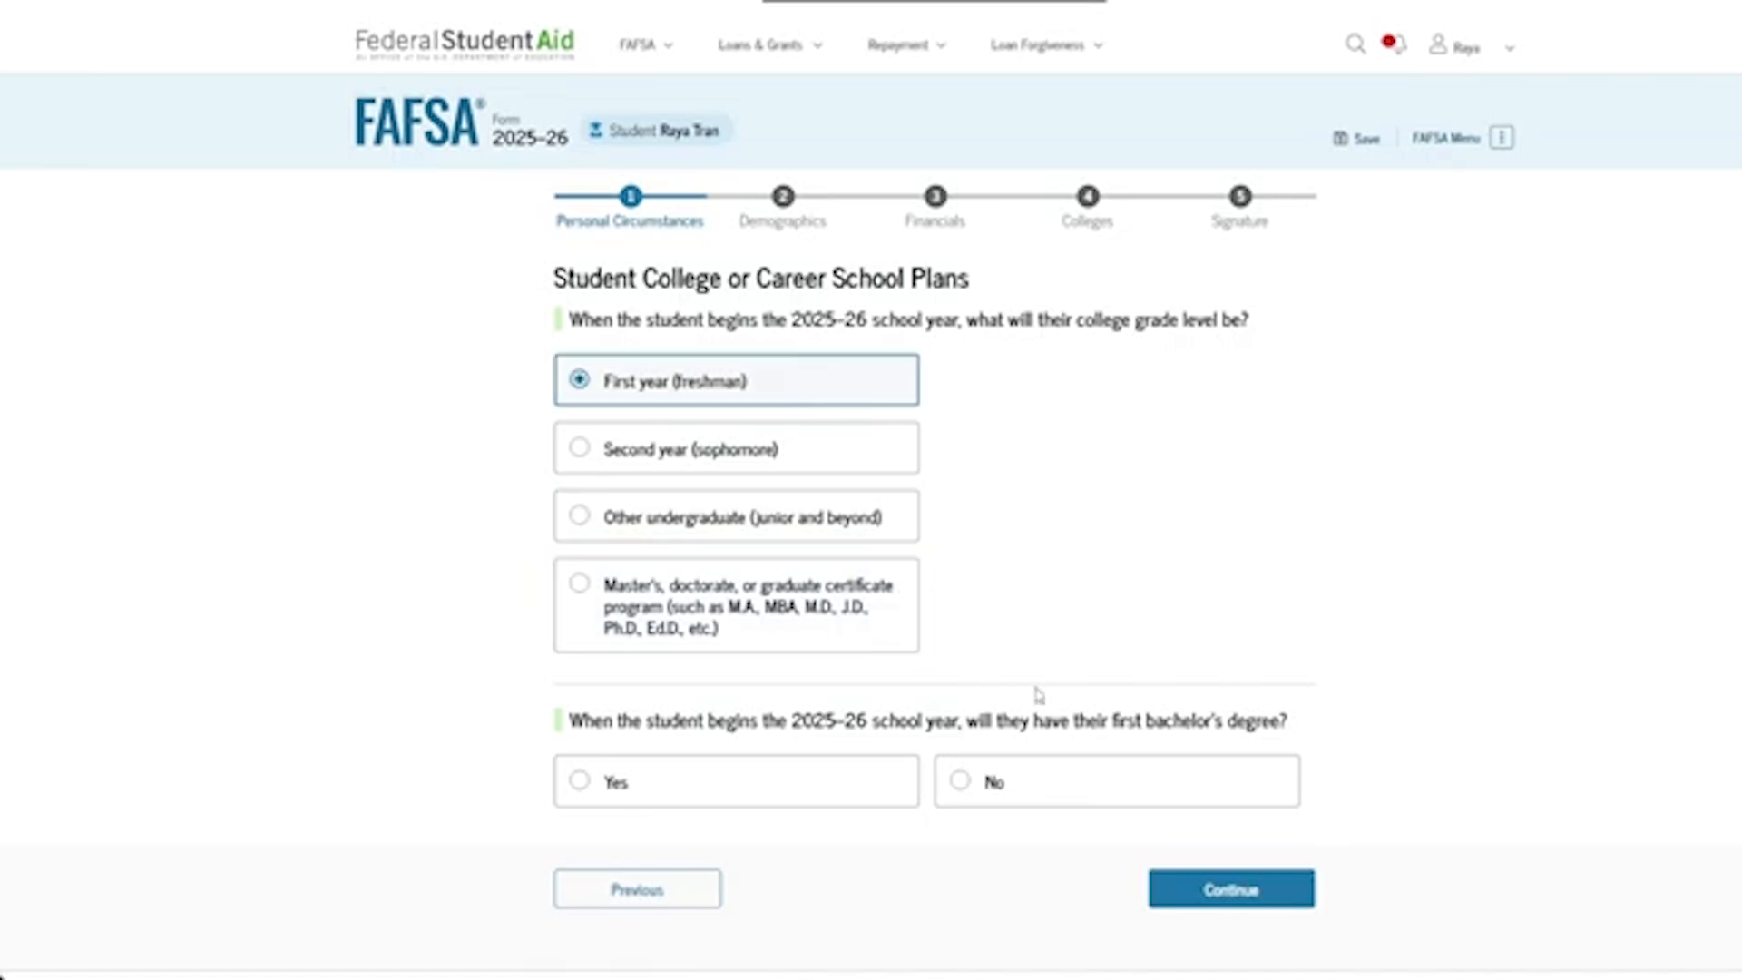
left_click(870, 784)
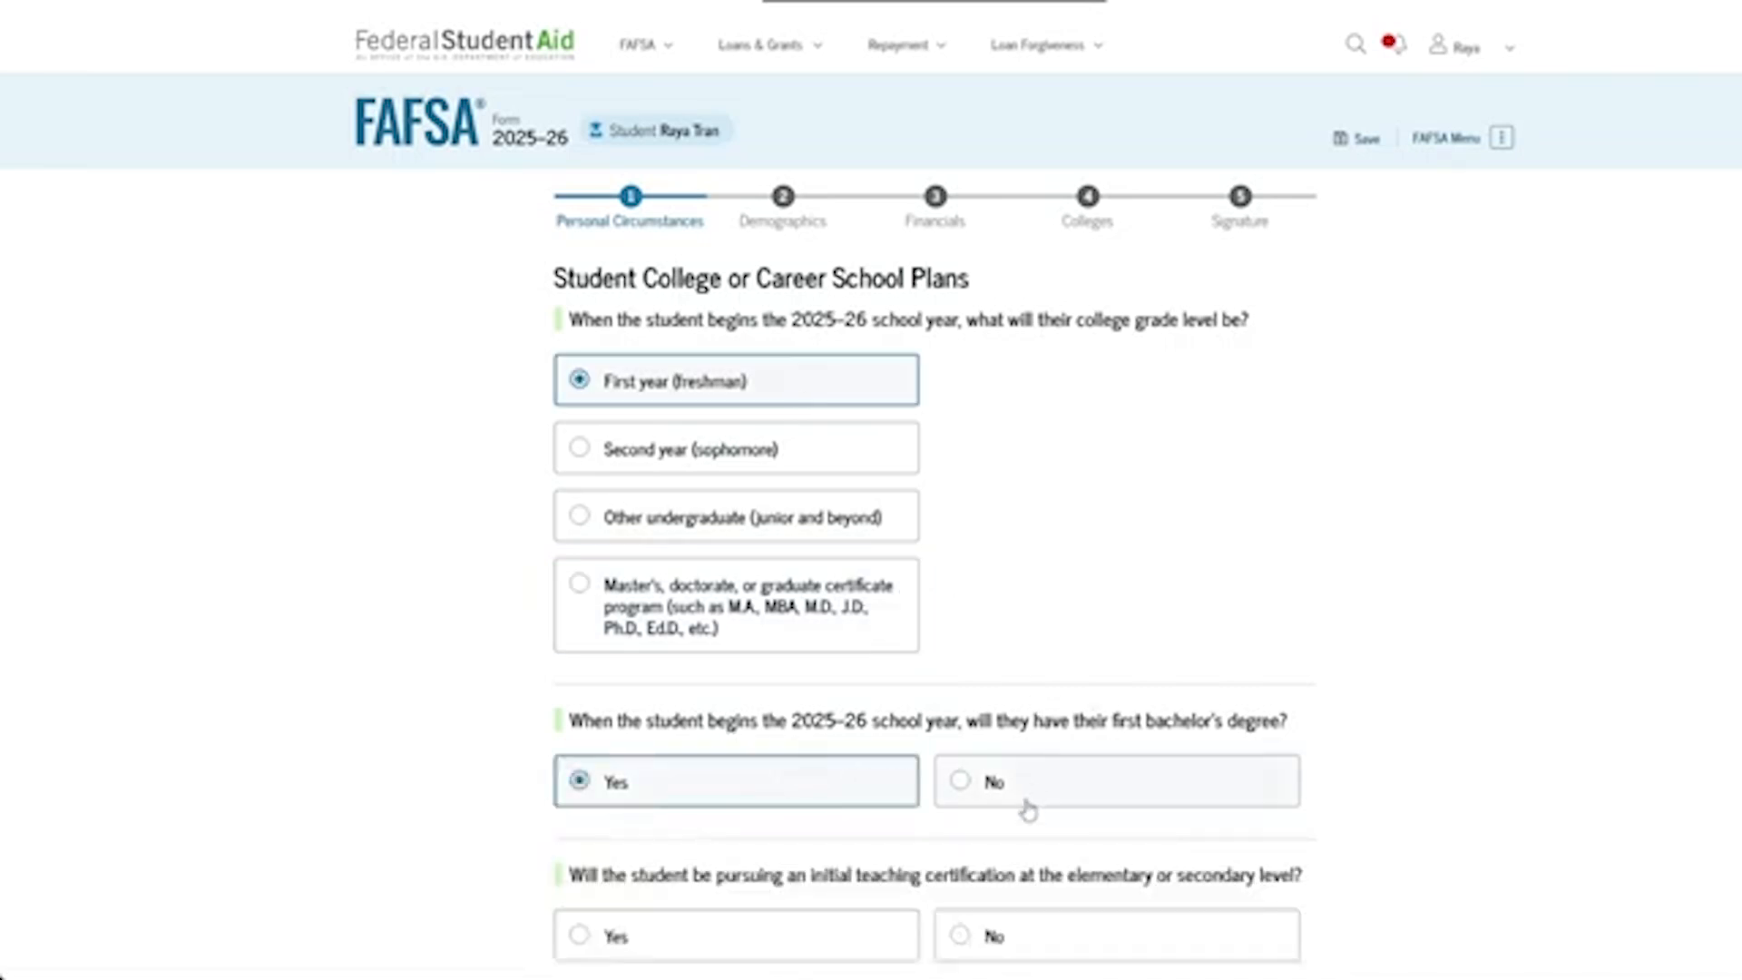
scroll(1043, 771, "down", 2)
left_click(1112, 588)
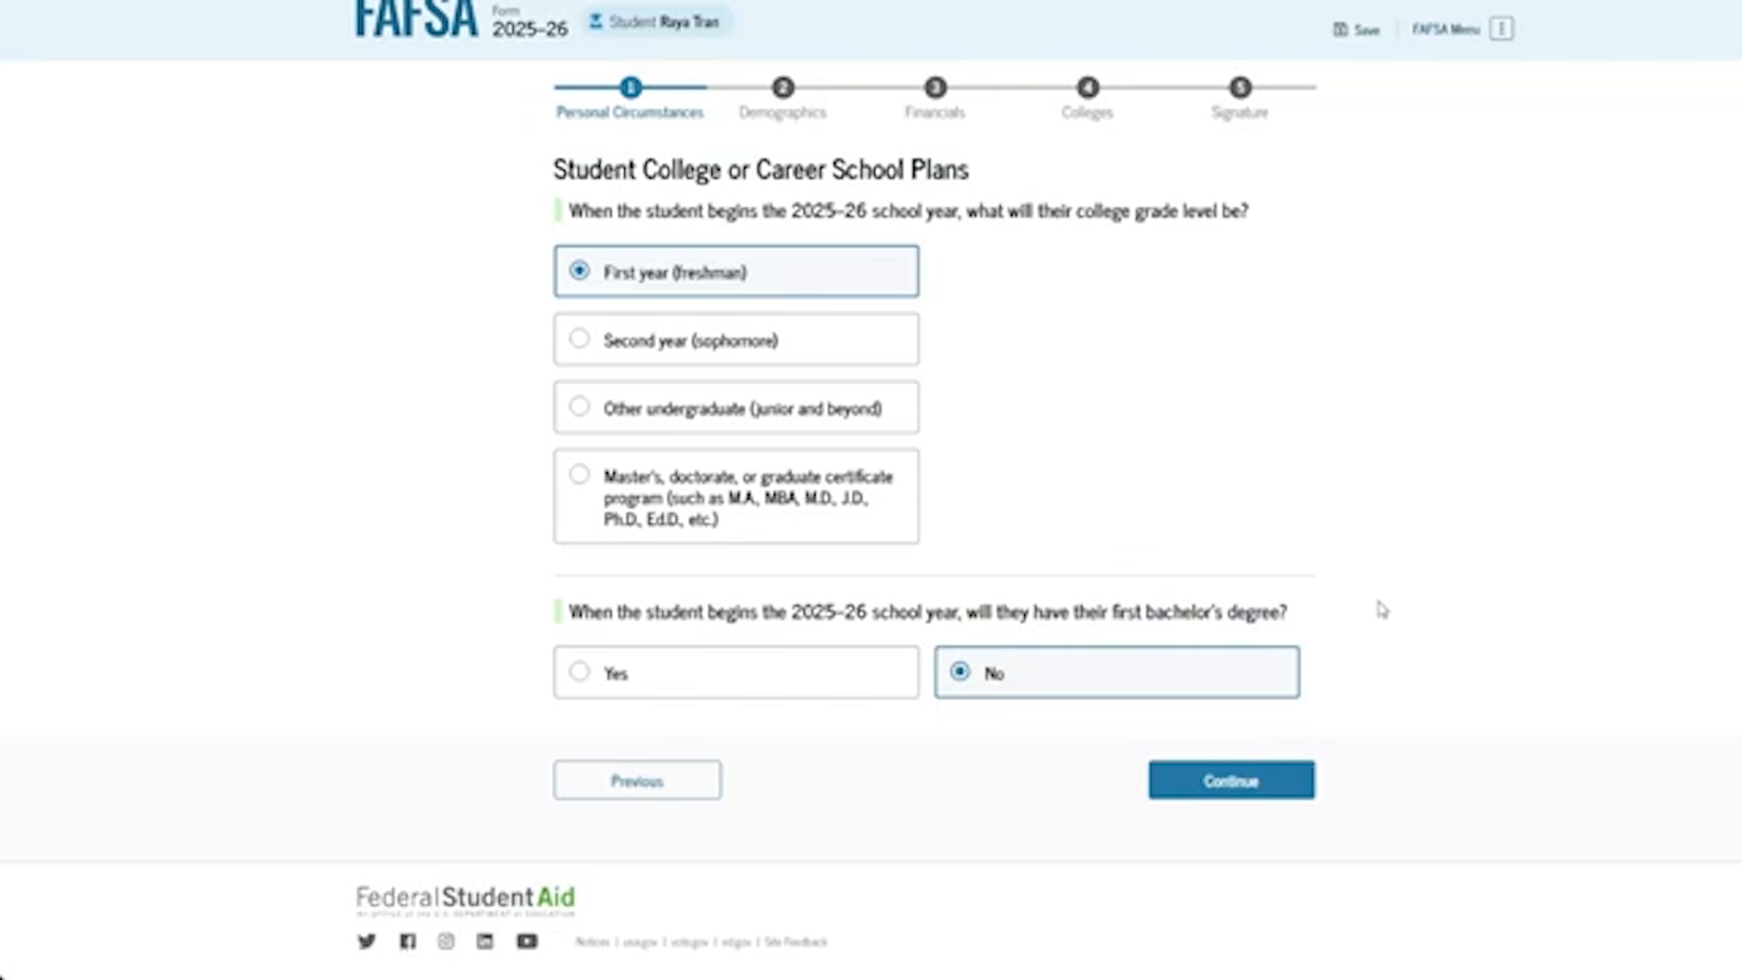
left_click(1275, 790)
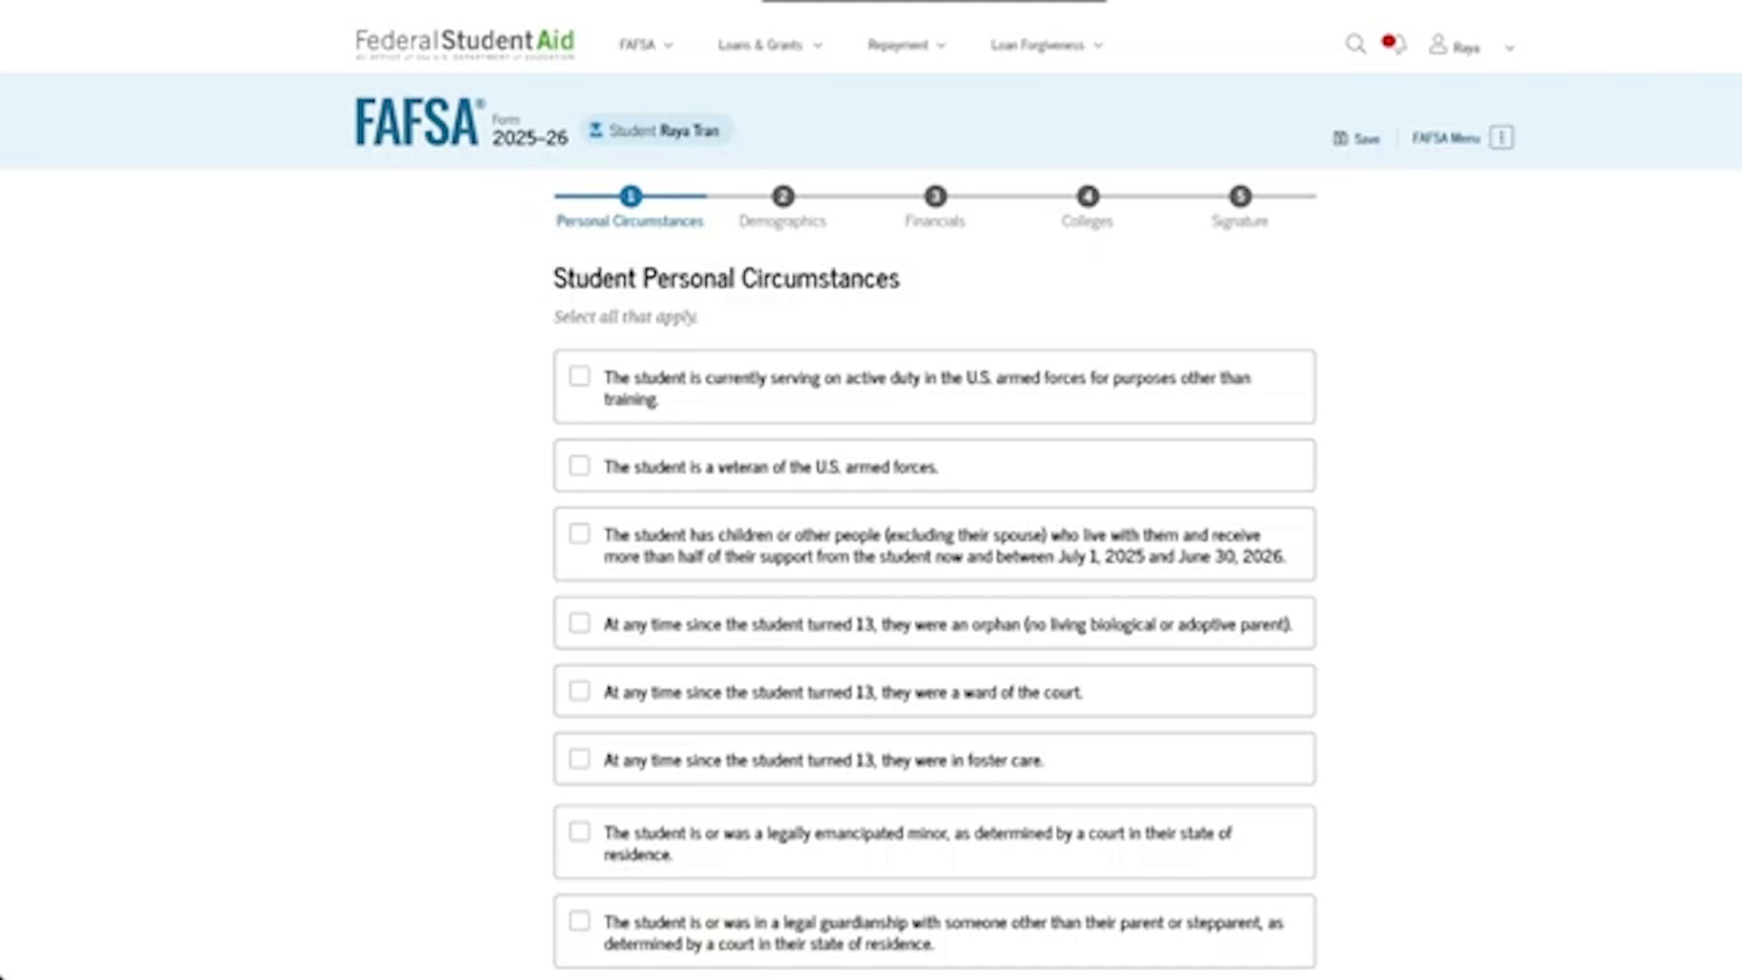
- Mark None of these apply for the student's personal circumstances and answer No to the student homelessness question
scroll(935, 544, "down", 1)
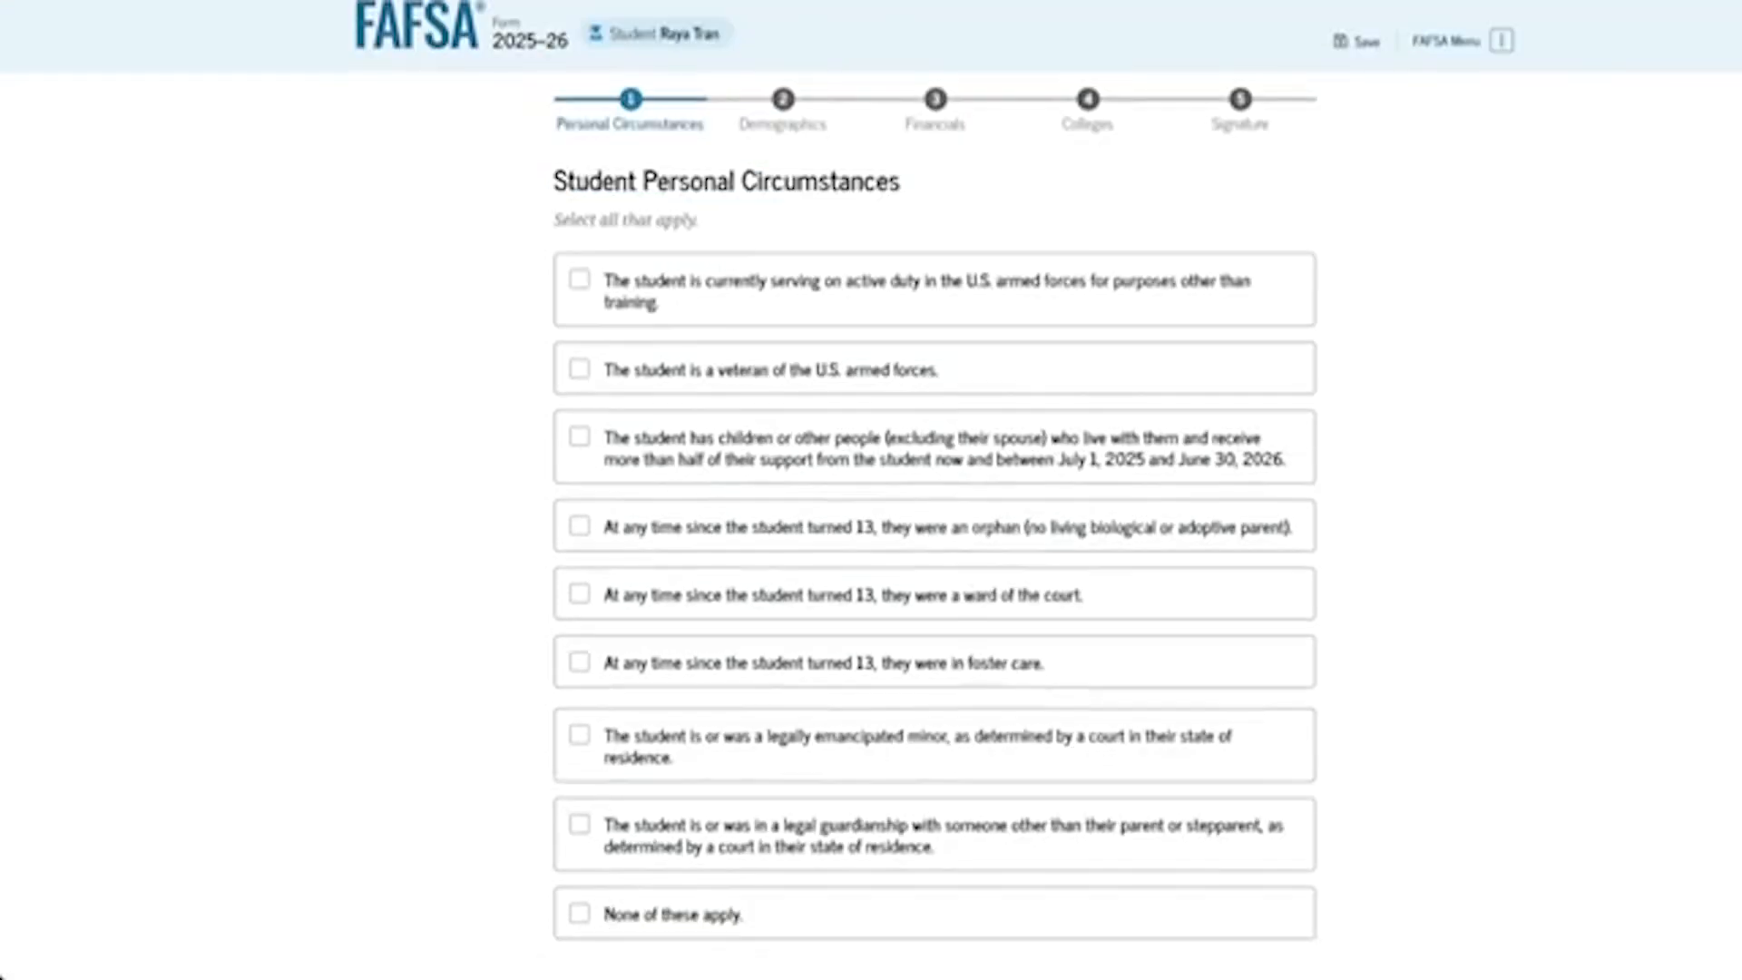
scroll(934, 544, "down", 2)
scroll(935, 544, "down", 1)
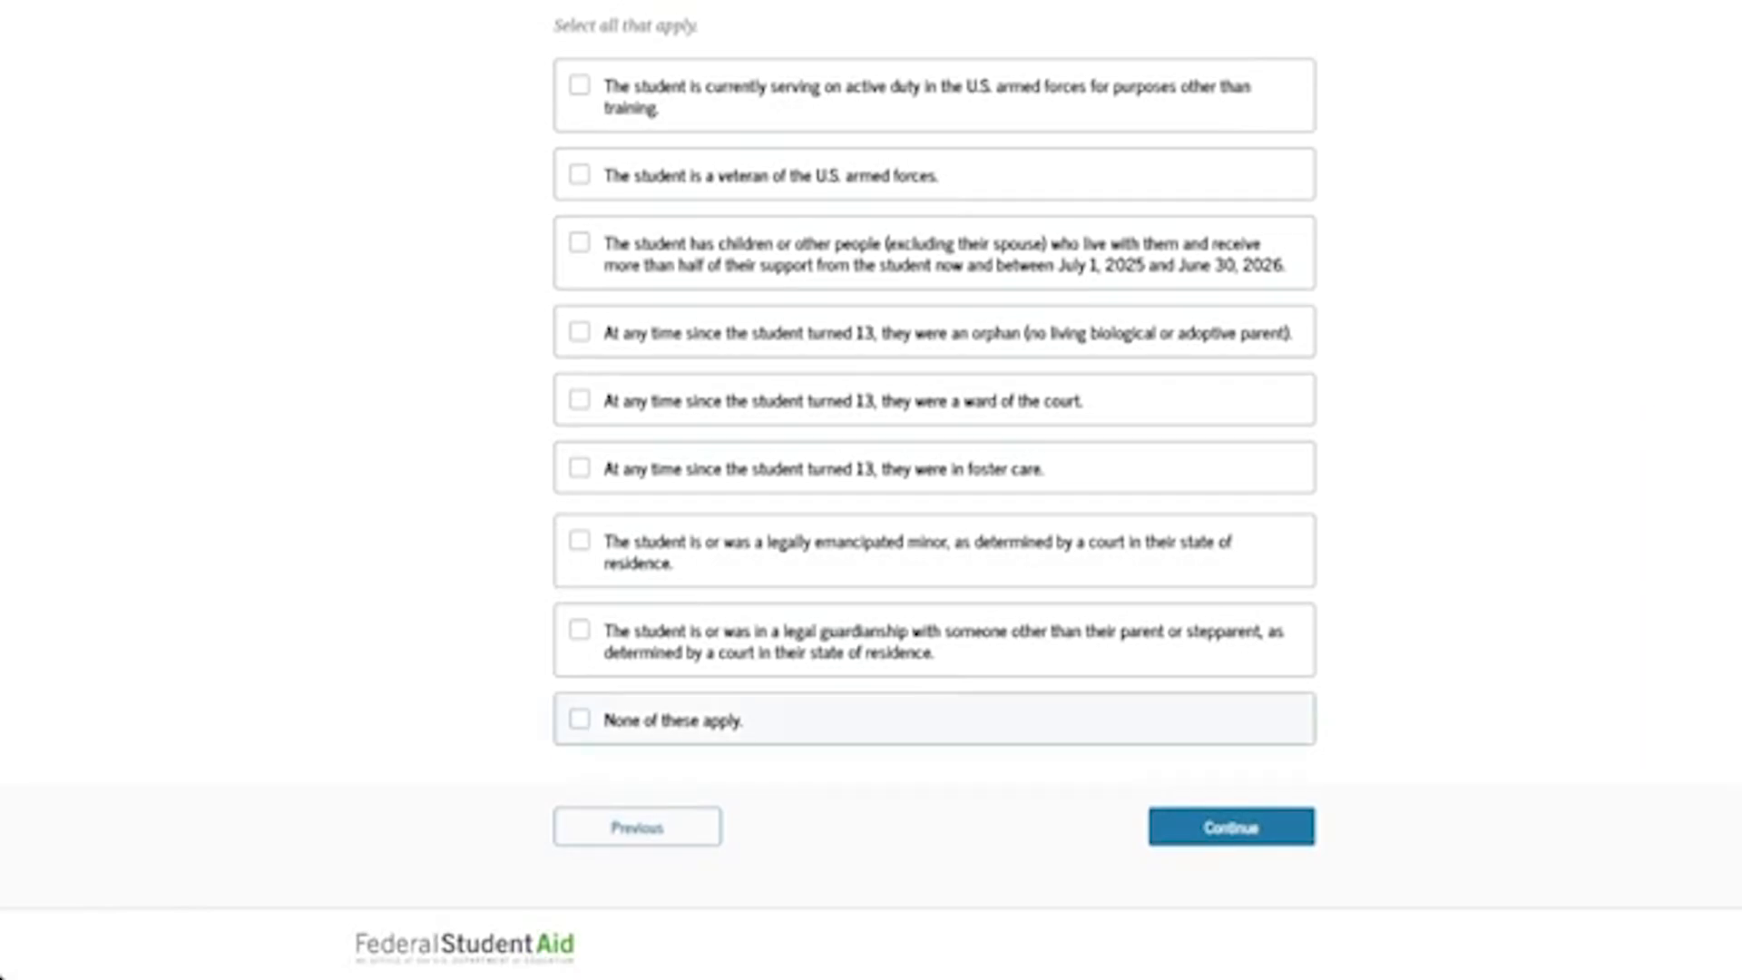
left_click(737, 726)
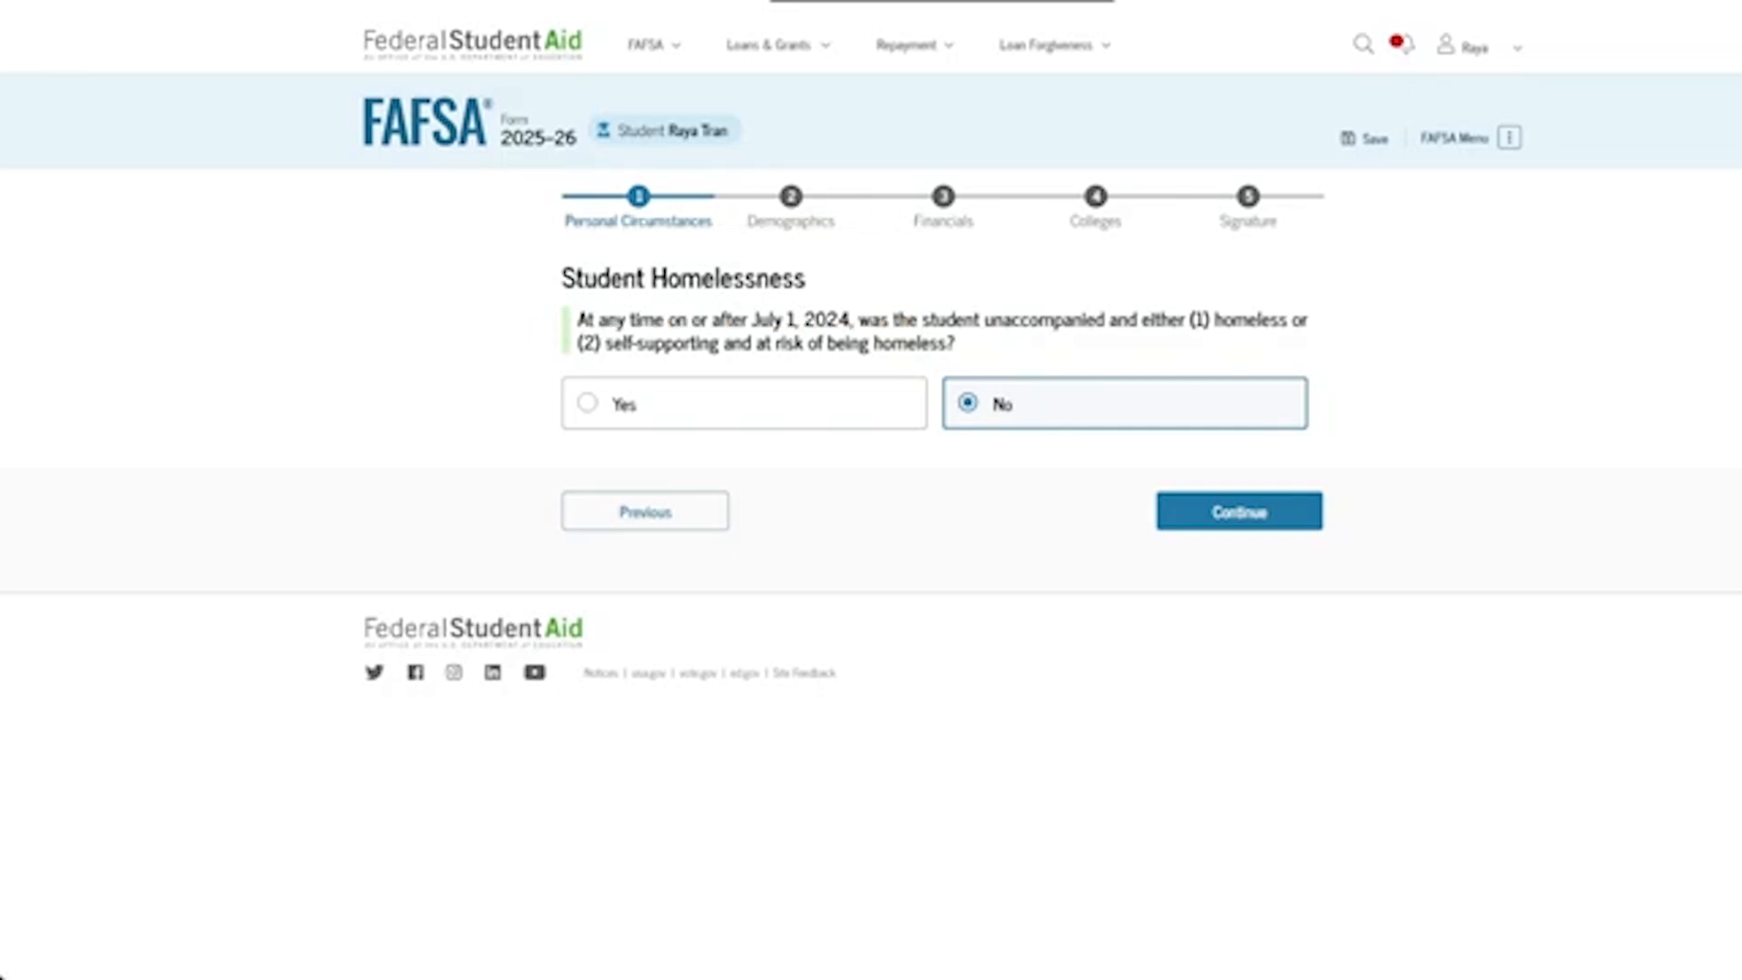
left_click(772, 402)
left_click(1315, 513)
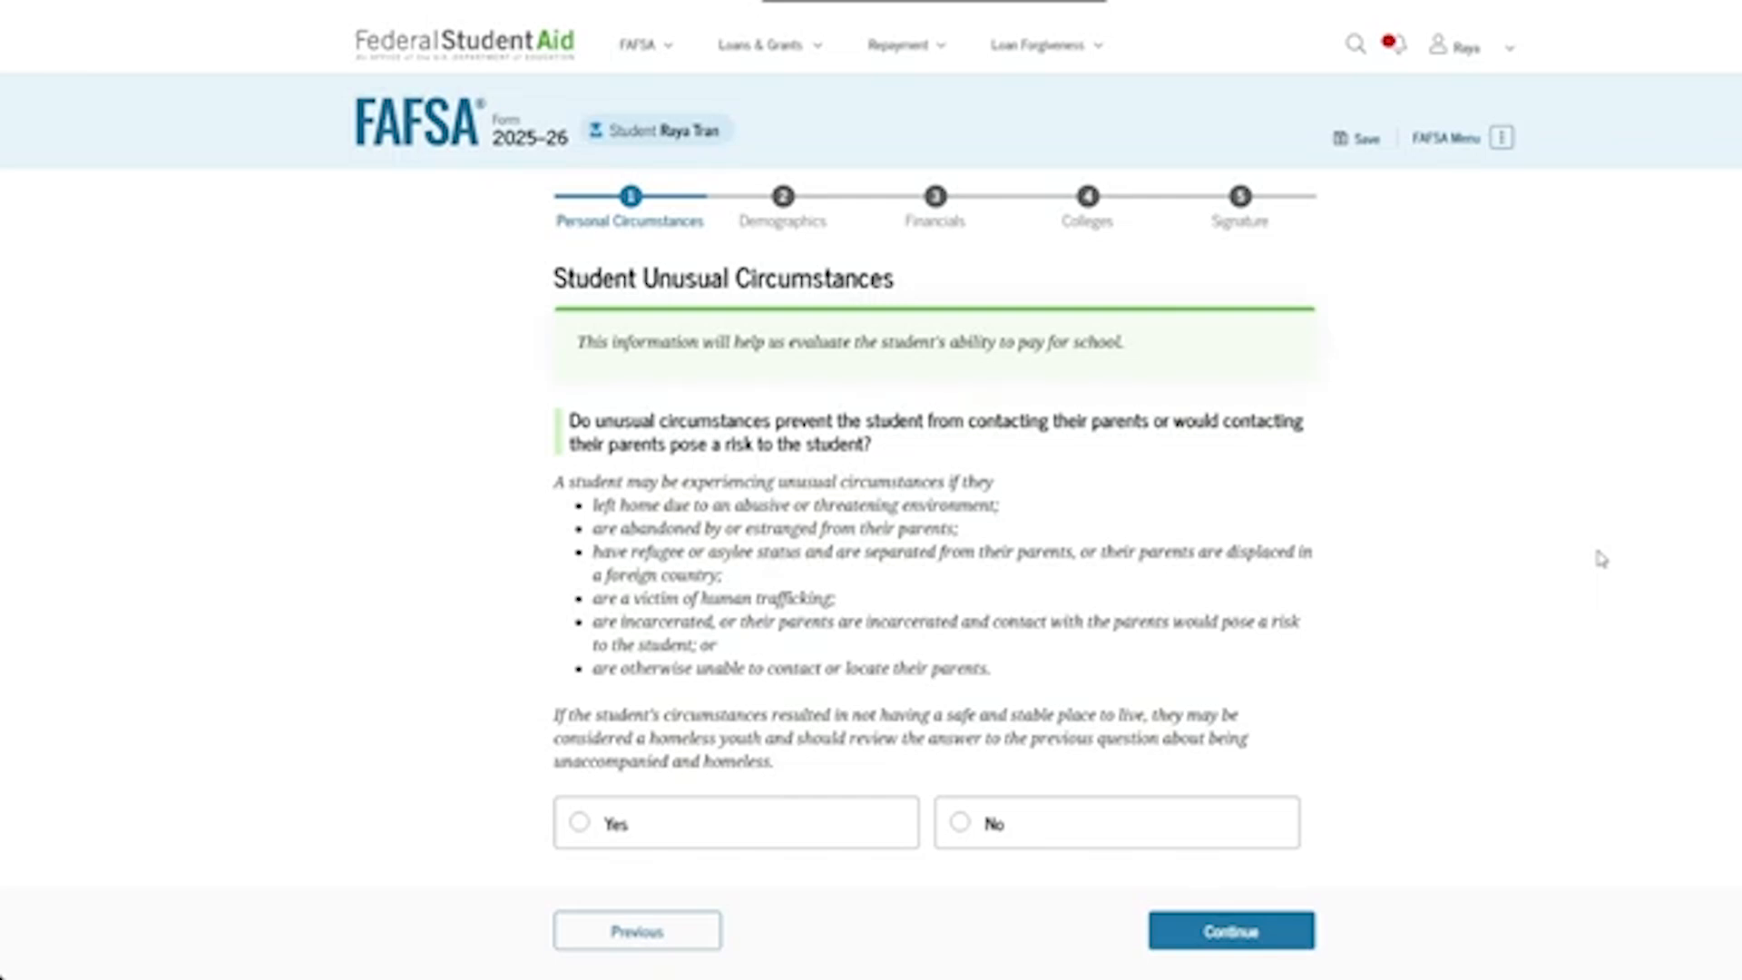
- Answer No to unusual circumstances and to parents refusing to provide information, and proceed to the parent invitation page
left_click(1256, 836)
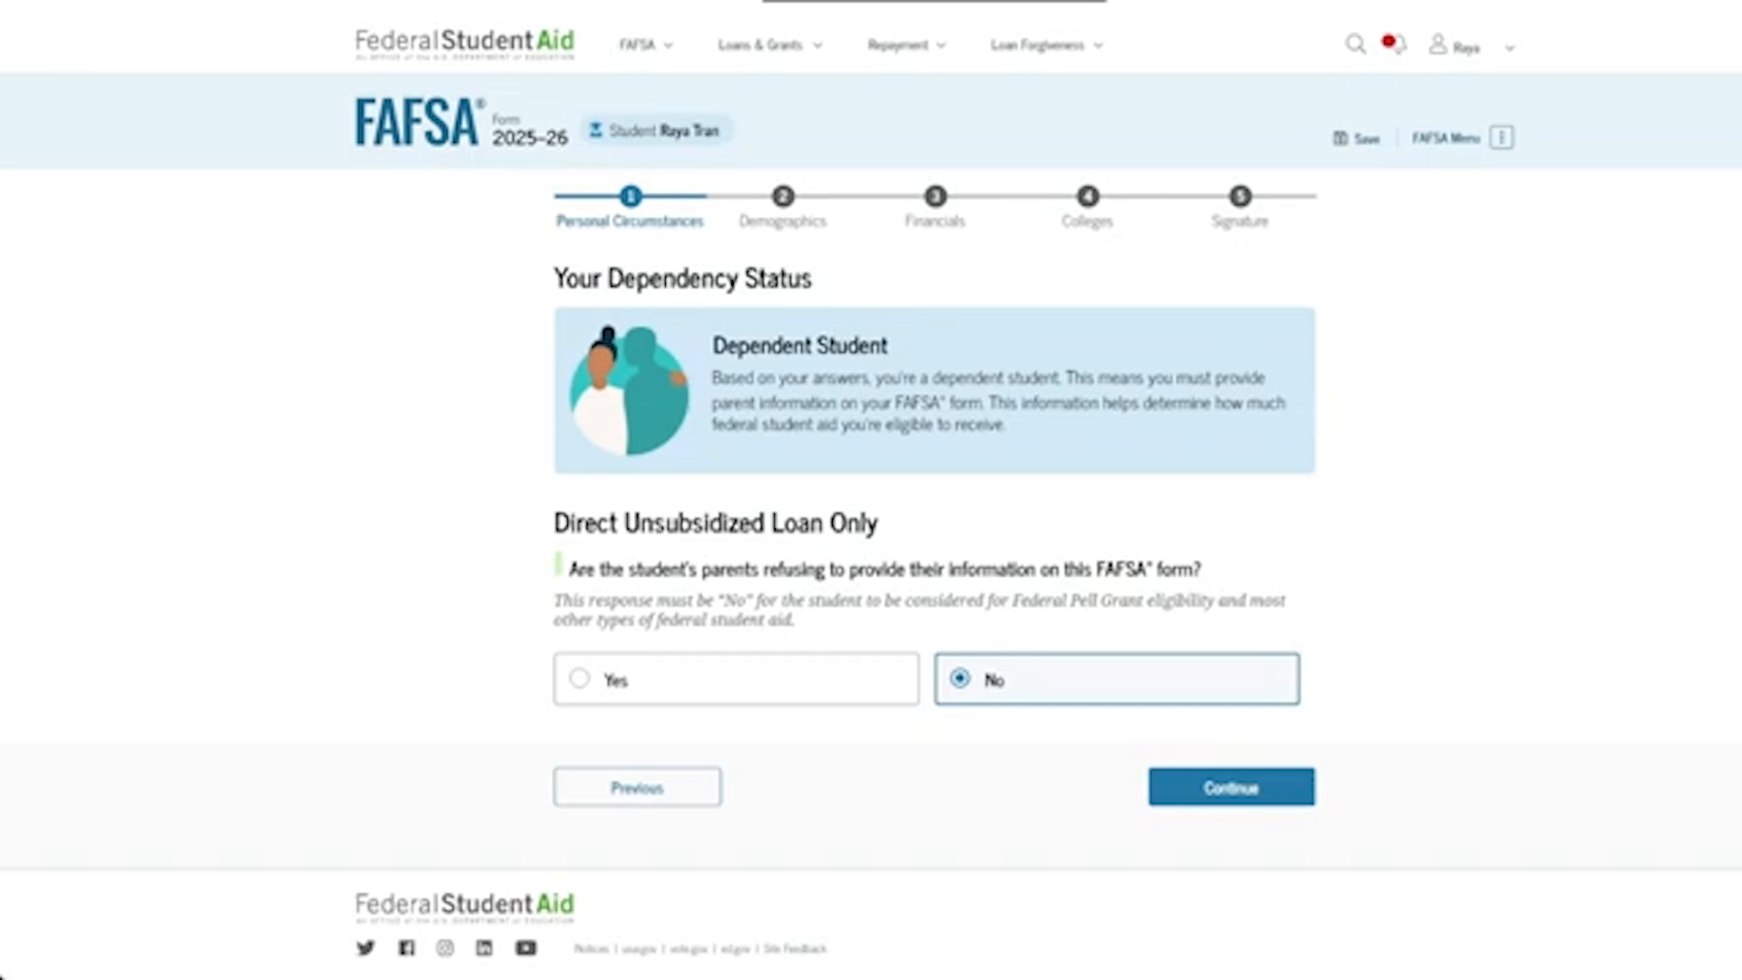
left_click(1231, 786)
left_click(587, 481)
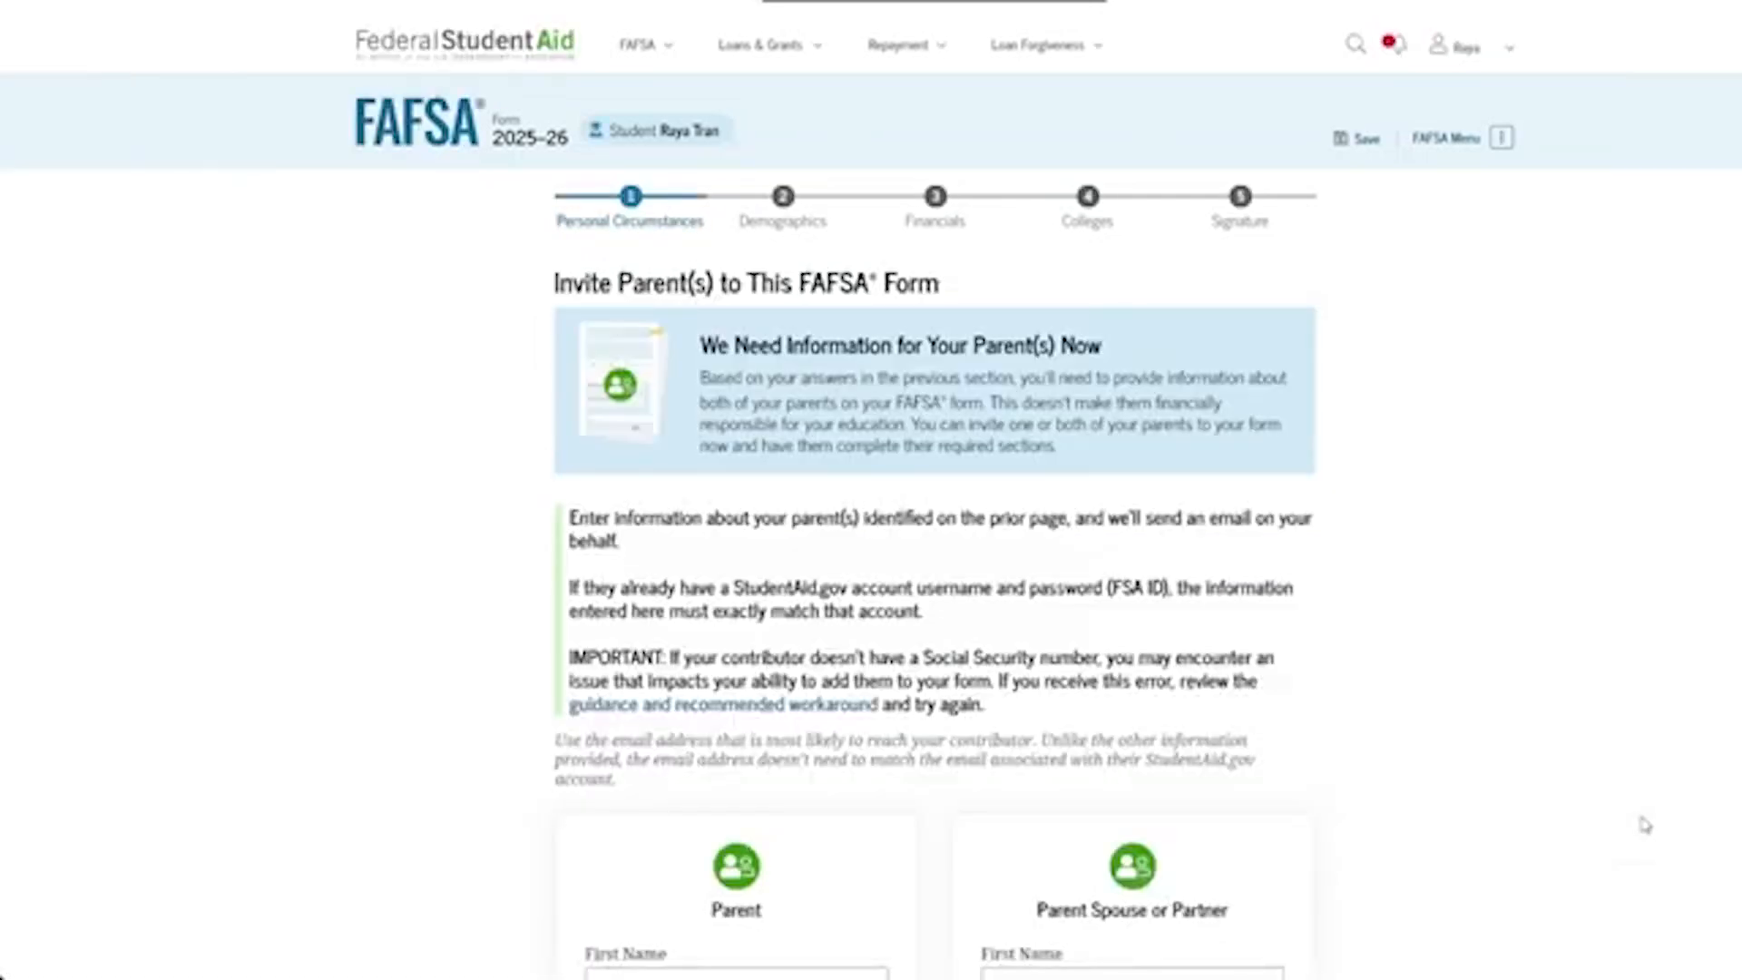
- Examine the extra fields required for a parent without an SSN, leaving the no-SSN option cleared
scroll(1594, 820, "down", 8)
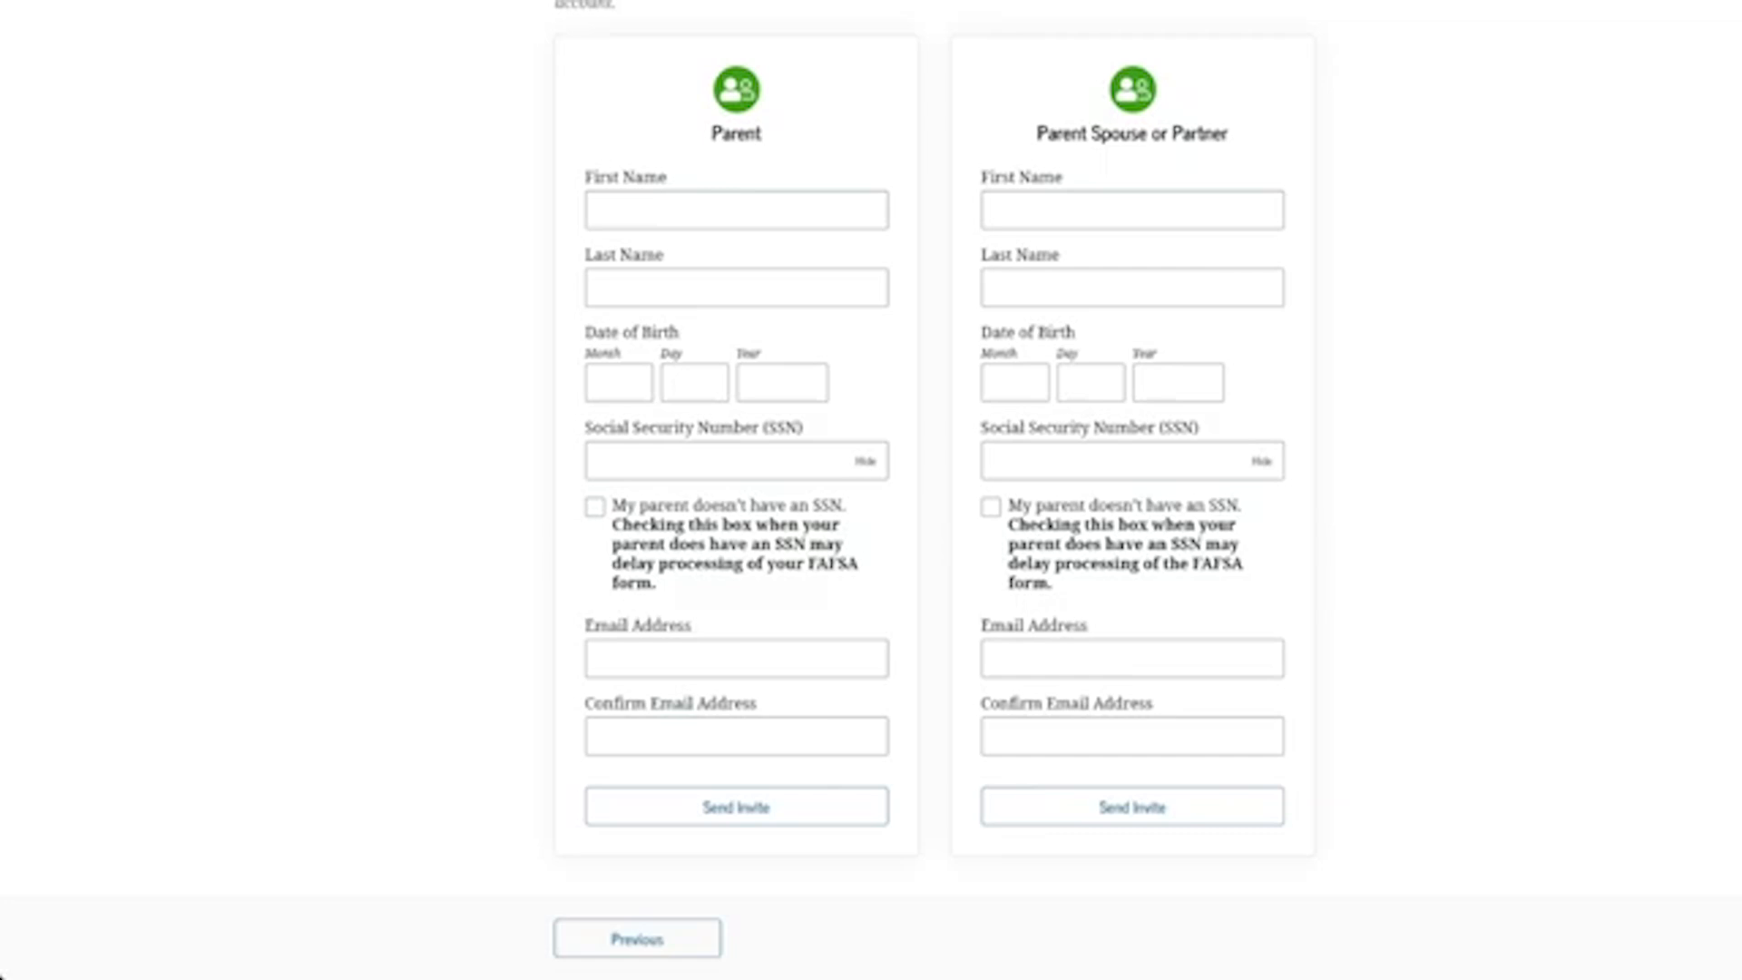
left_click(595, 507)
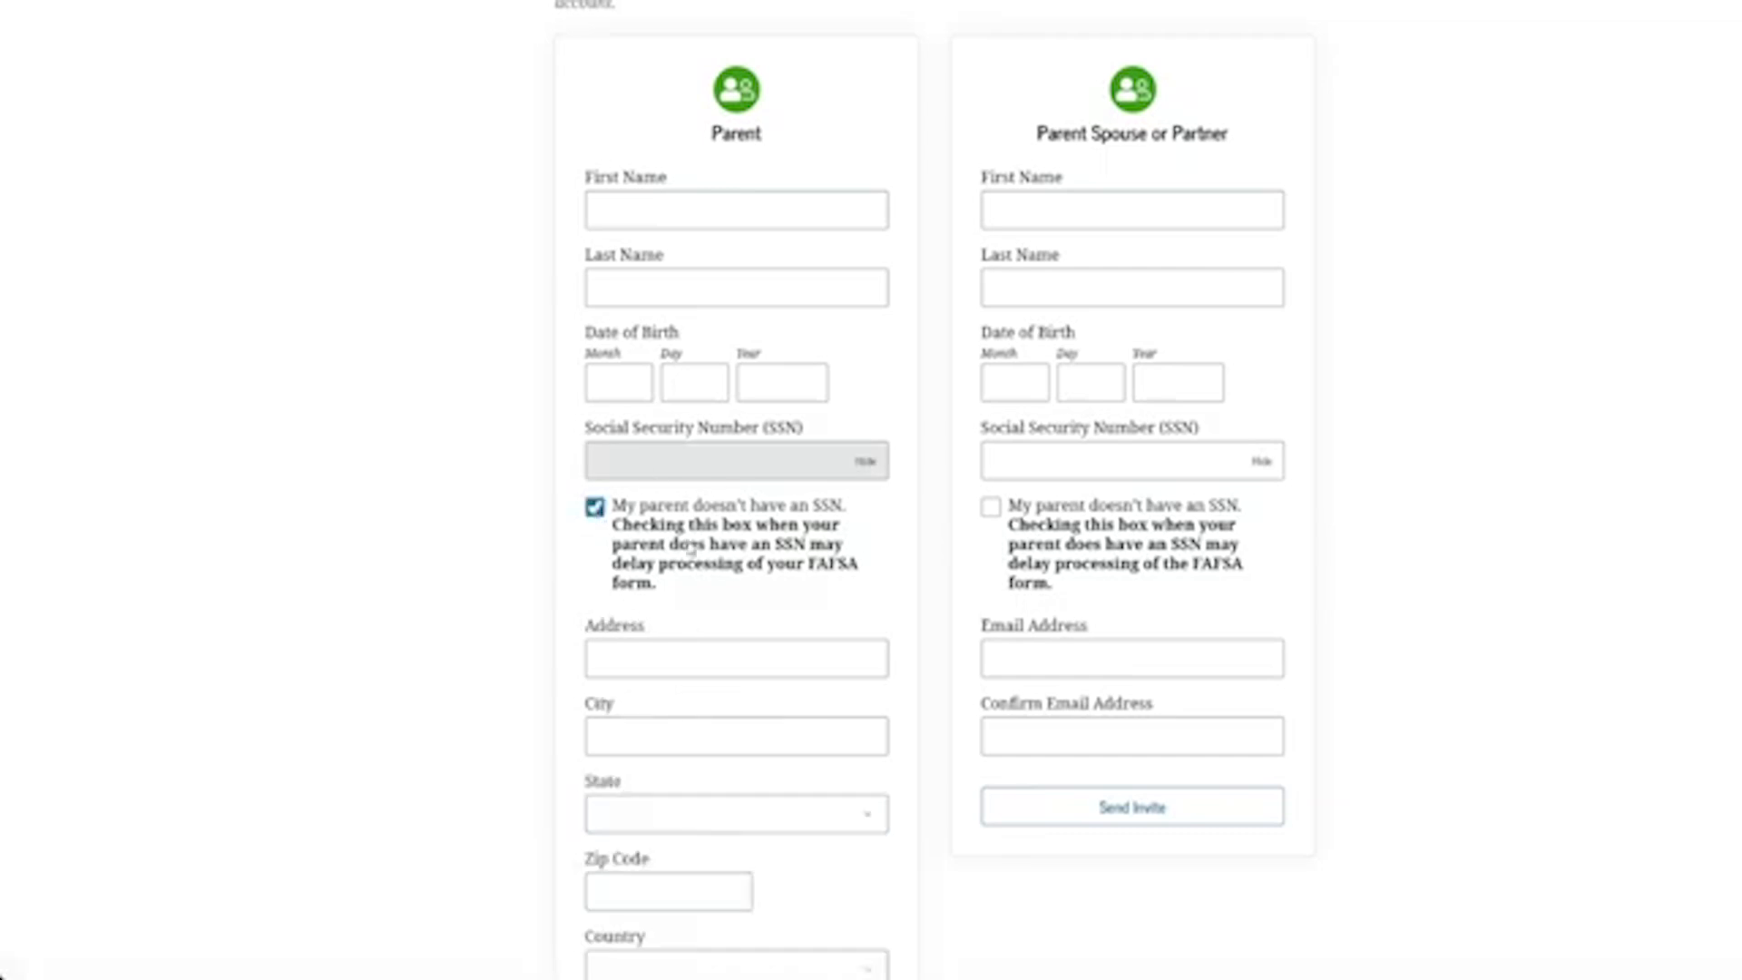
scroll(716, 568, "down", 3)
scroll(712, 587, "up", 4)
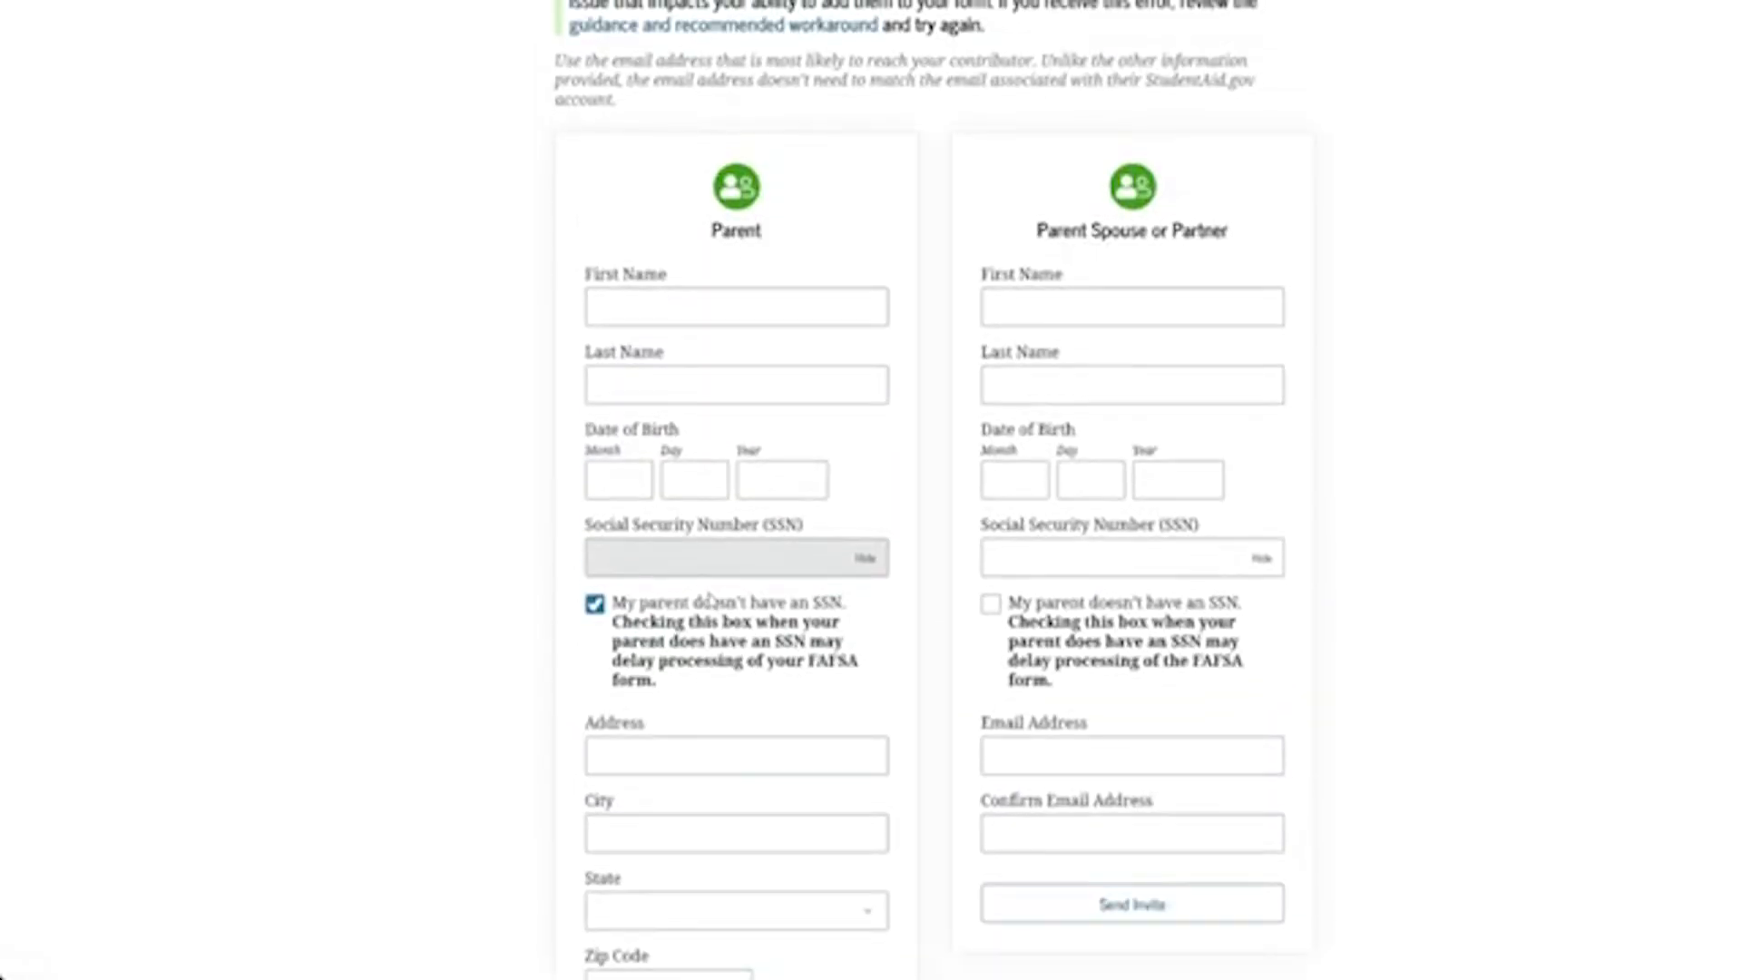
left_click(596, 606)
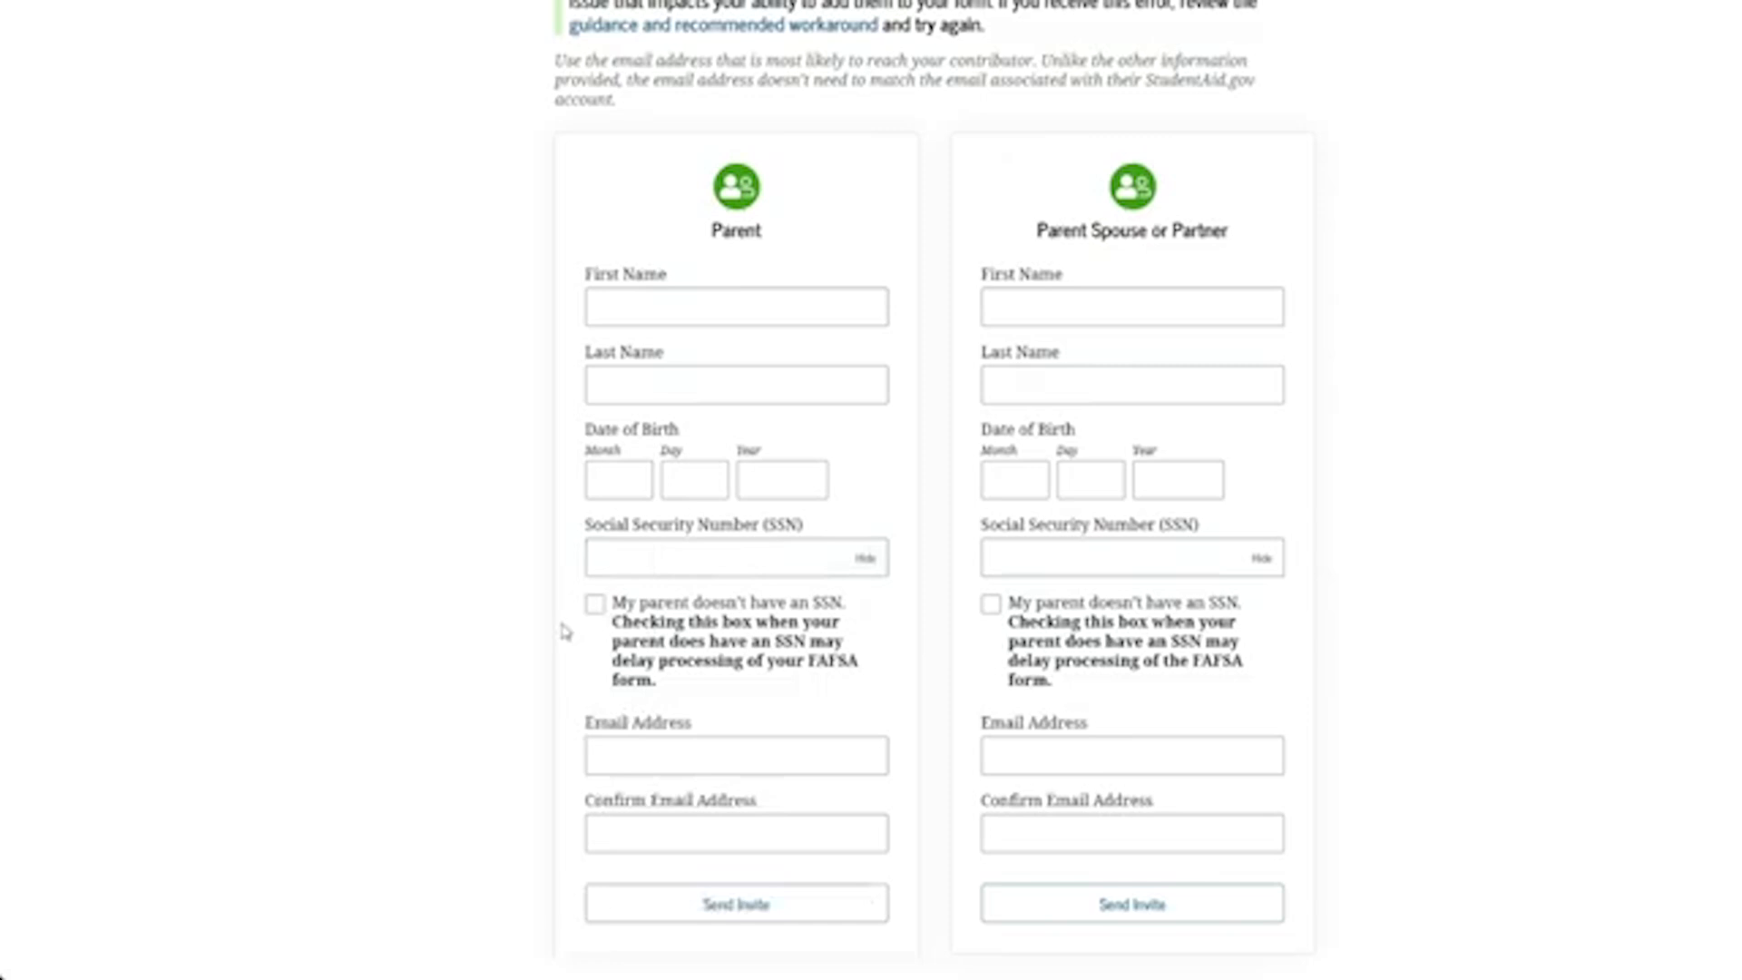
scroll(525, 646, "up", 3)
scroll(525, 646, "up", 2)
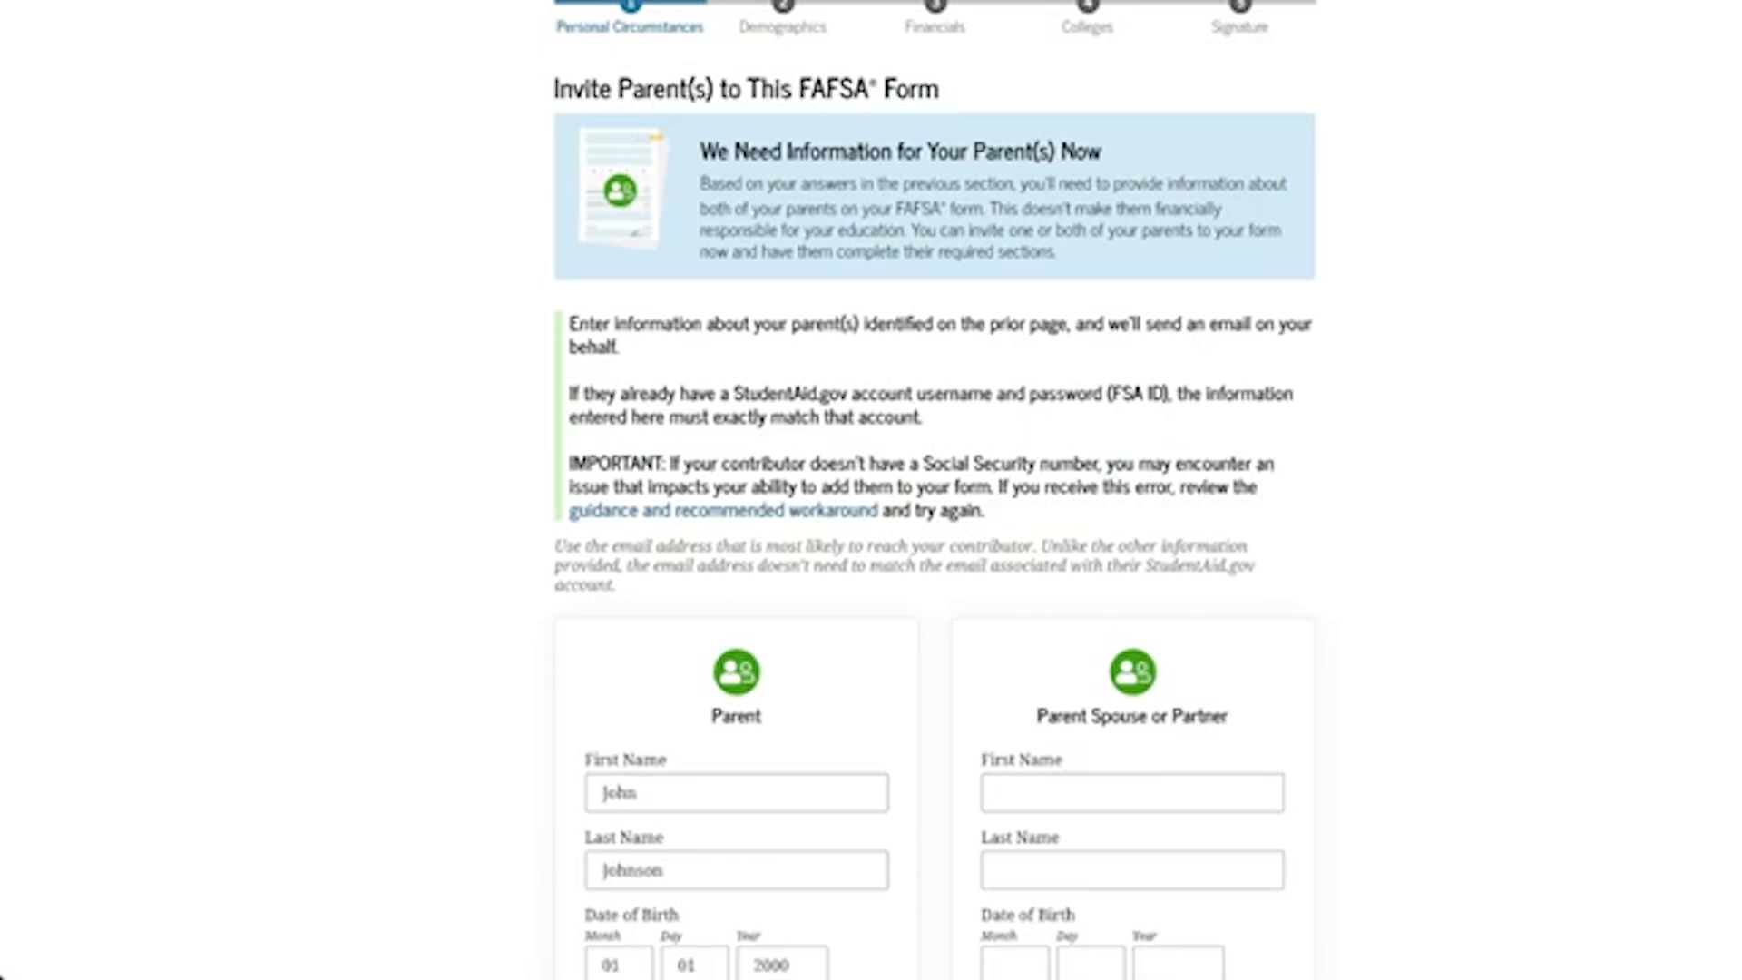
- Review the first parent's entered identity and email details and send that parent the invite
scroll(871, 490, "down", 3)
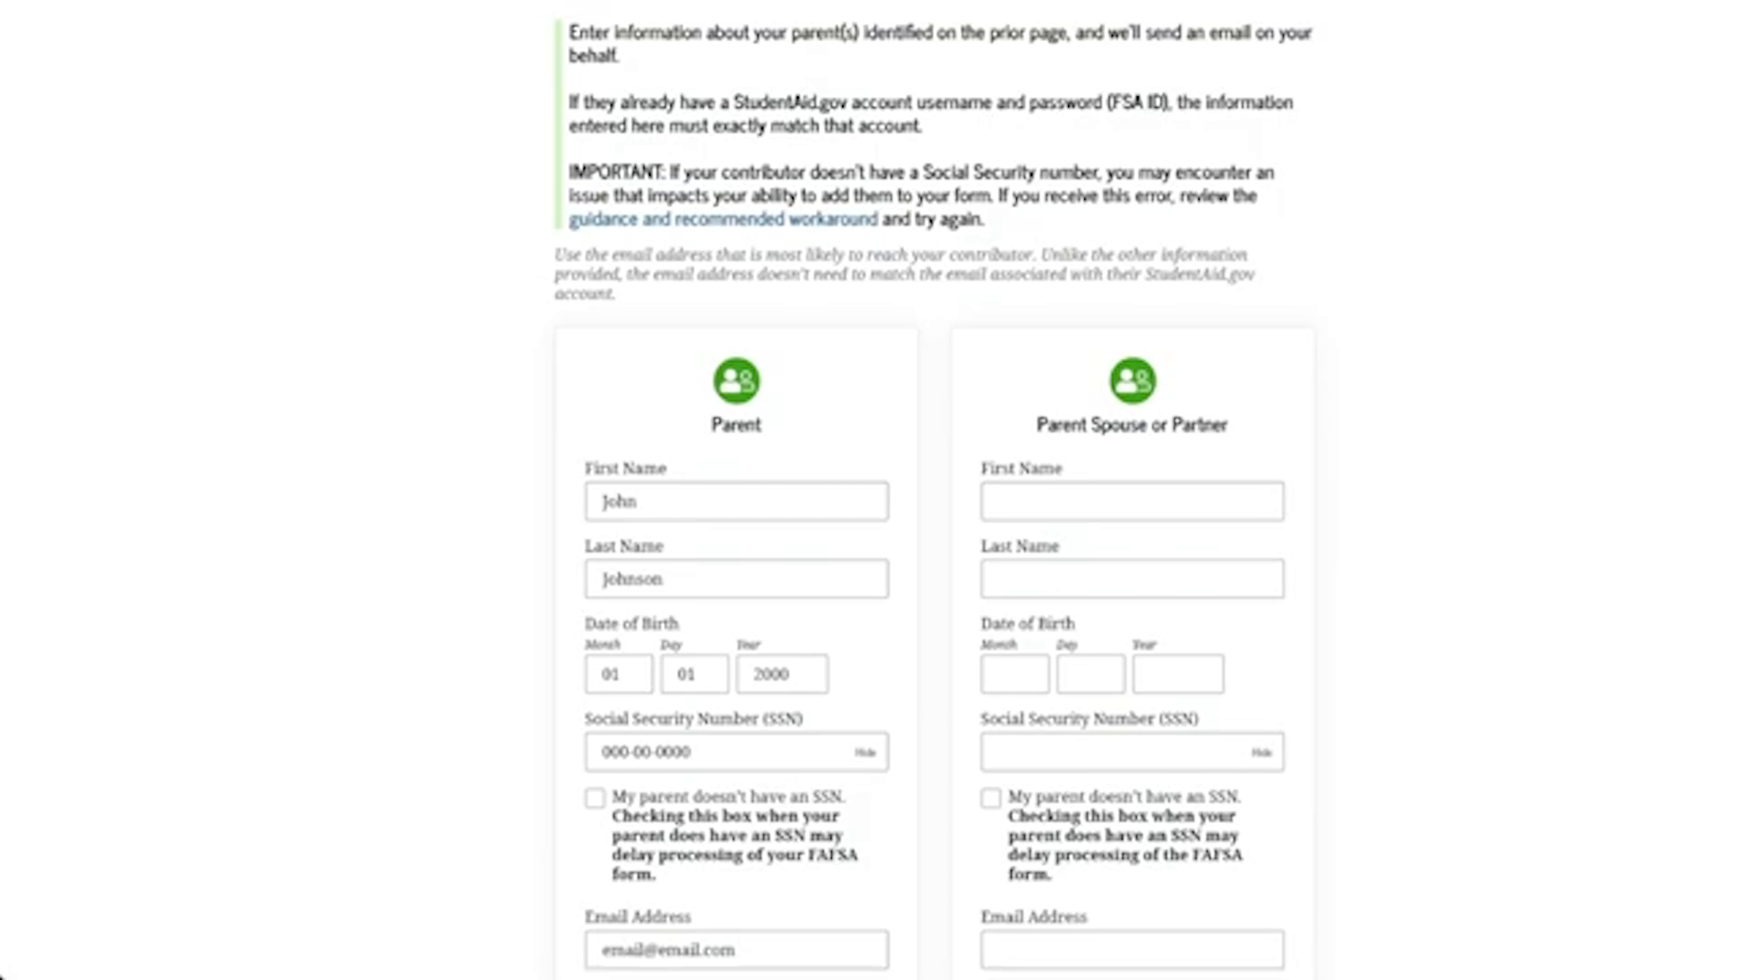
scroll(928, 490, "down", 3)
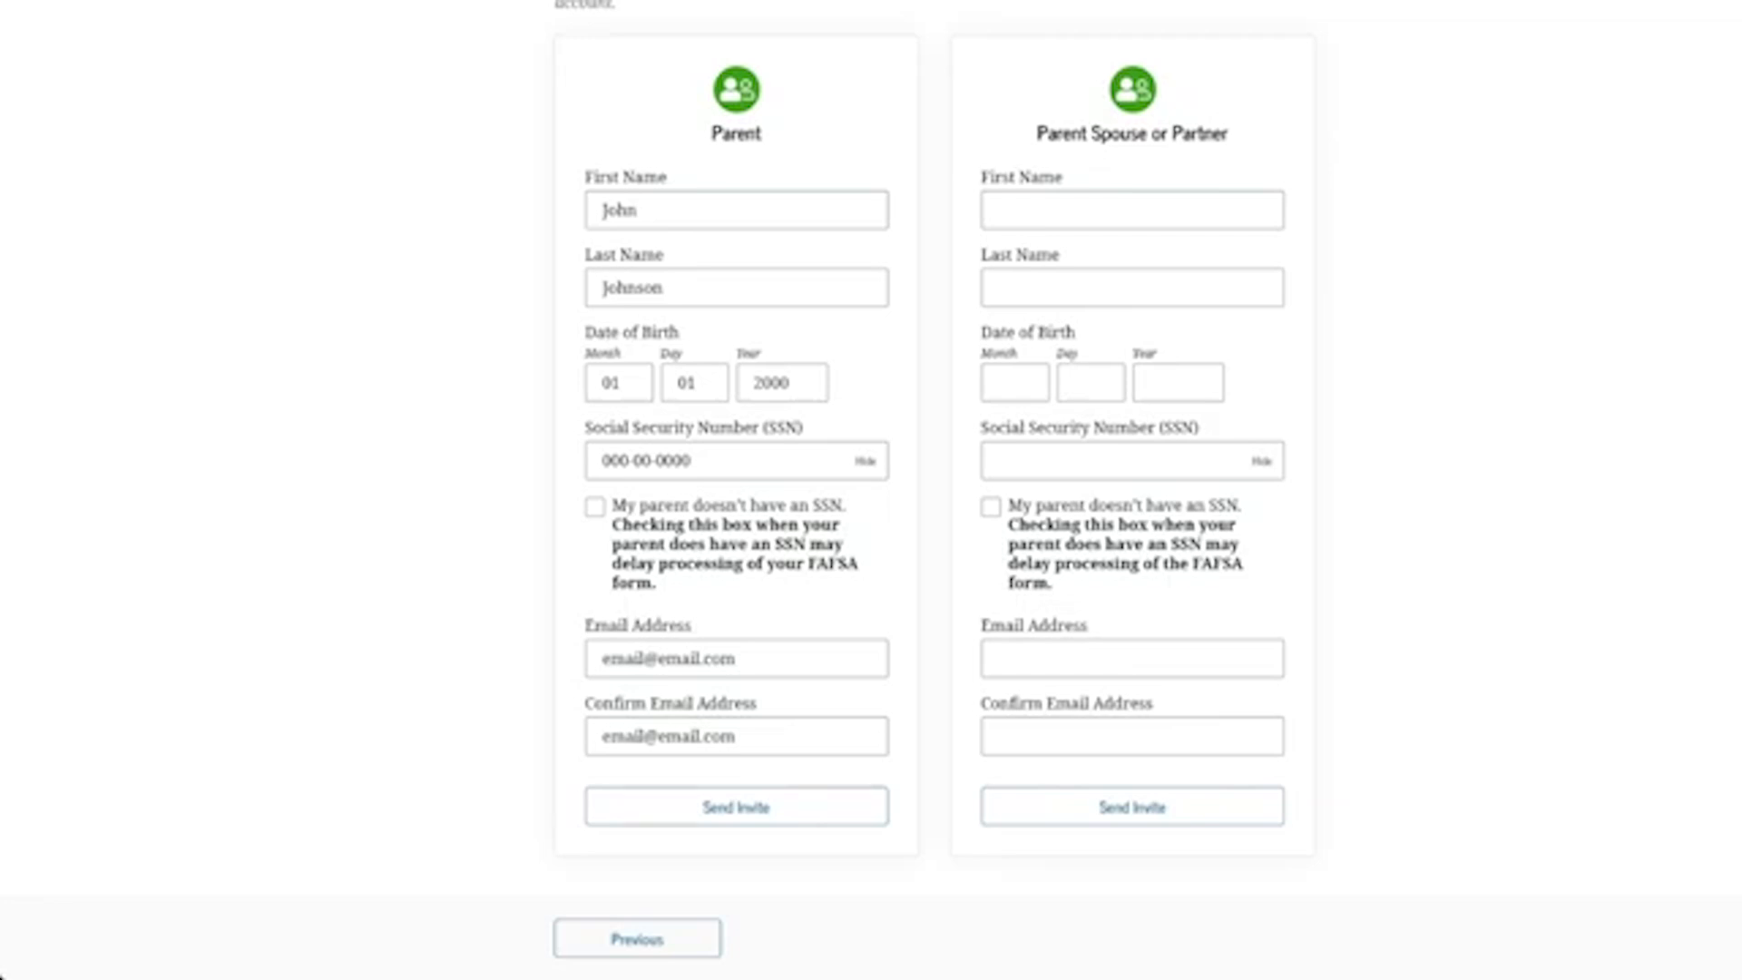
left_click(816, 803)
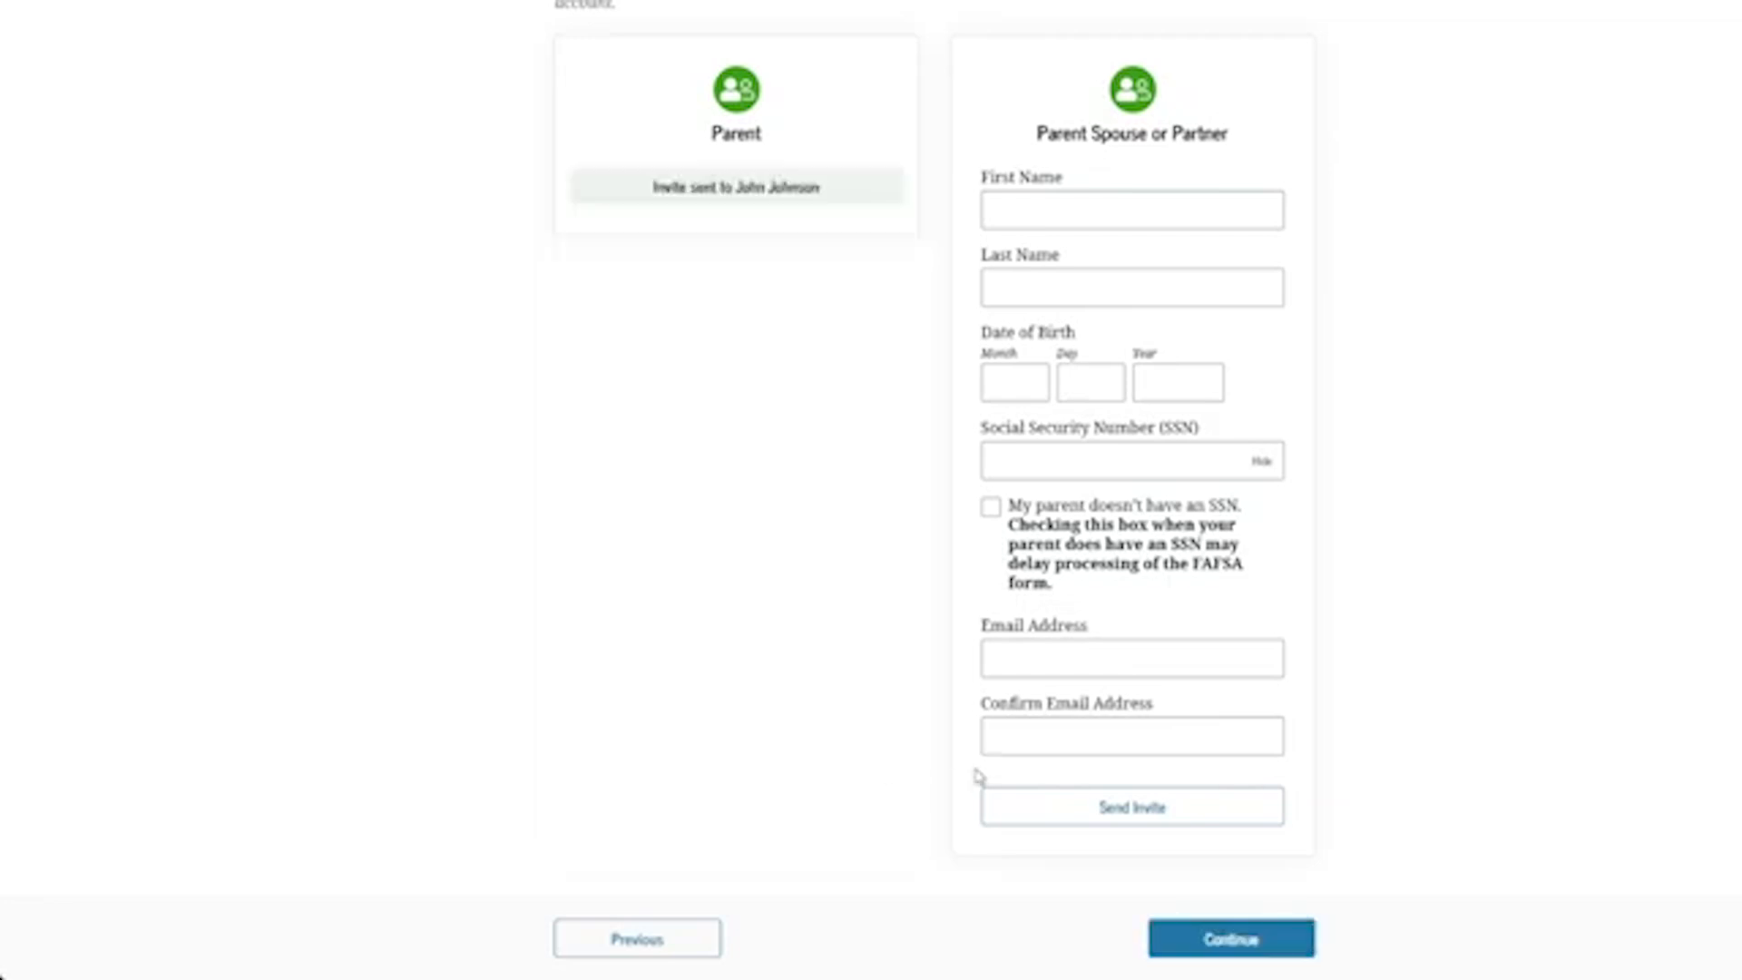
- Leave the parent invitation page without inviting a spouse or partner and answer the student's gender question with Prefer not to answer
left_click(1269, 939)
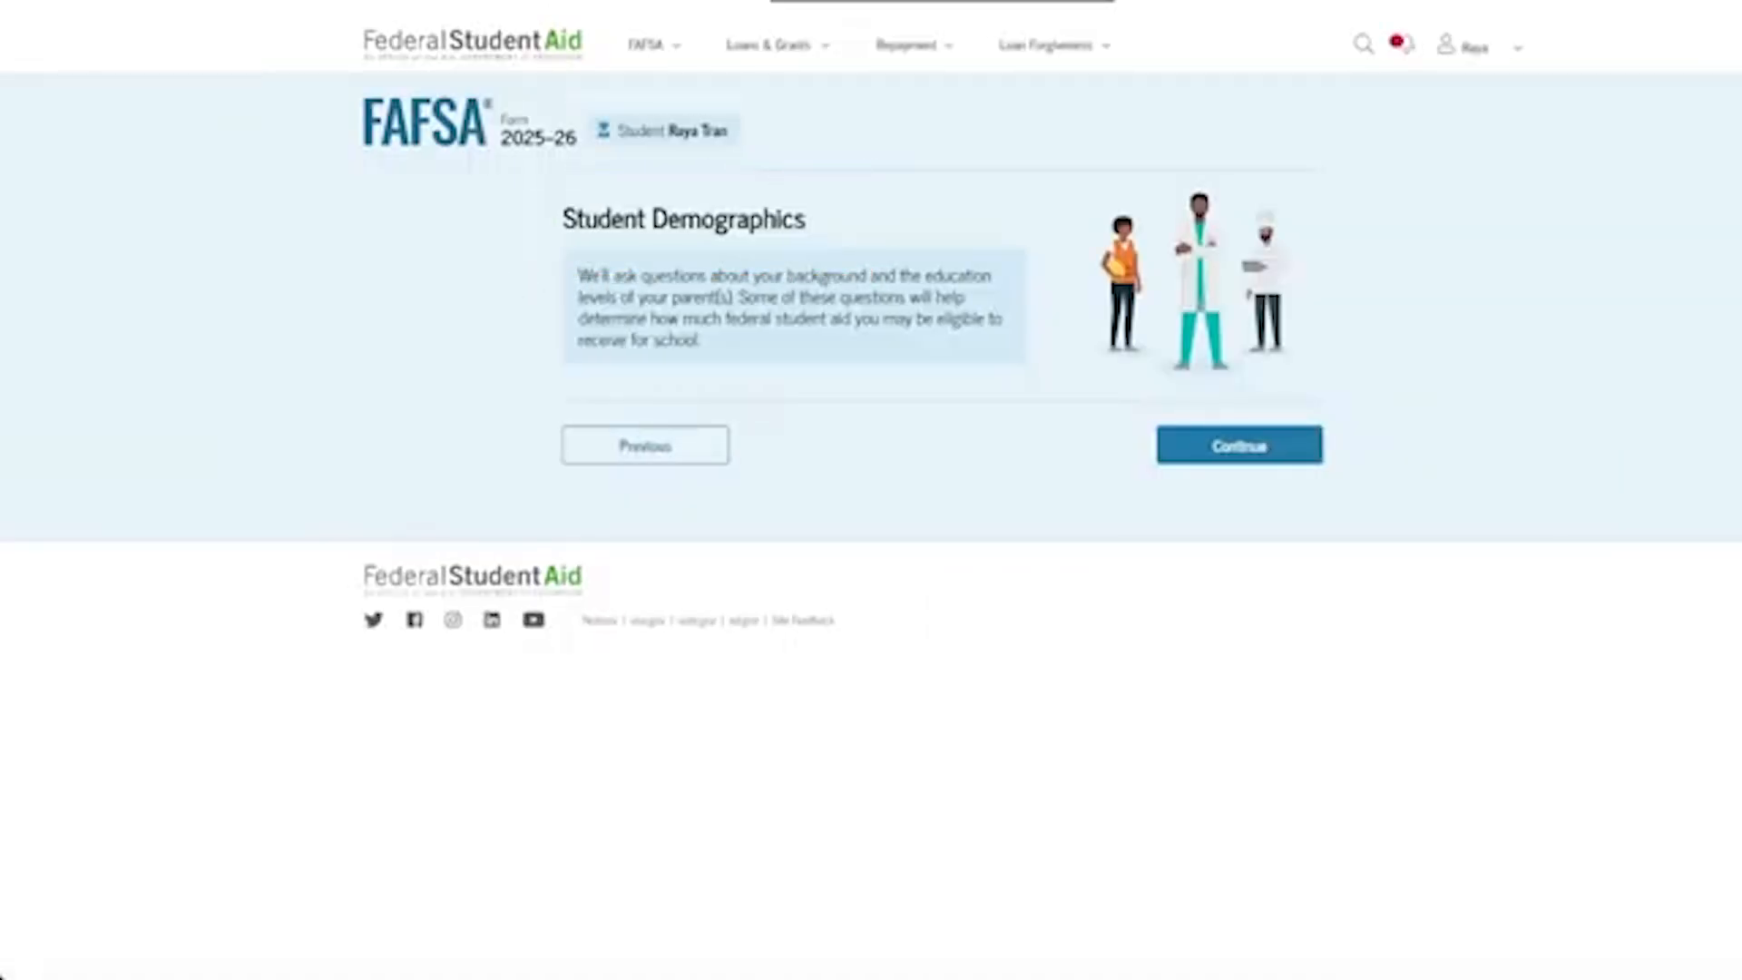
left_click(1271, 449)
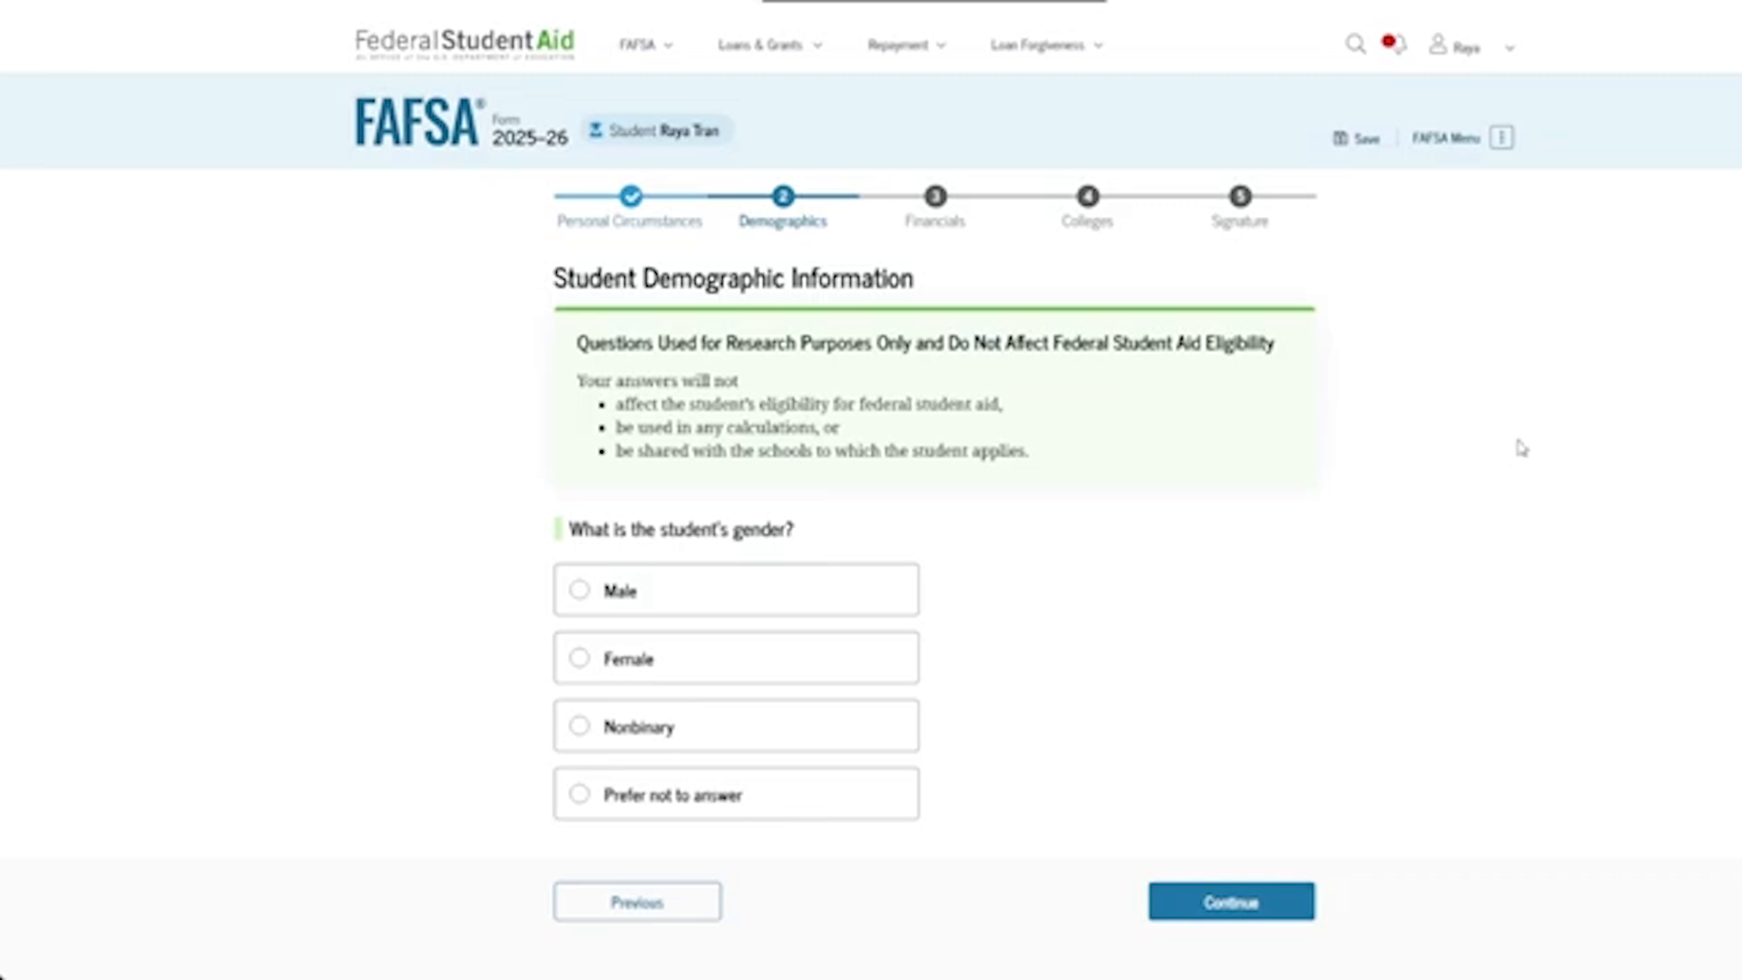
left_click(871, 802)
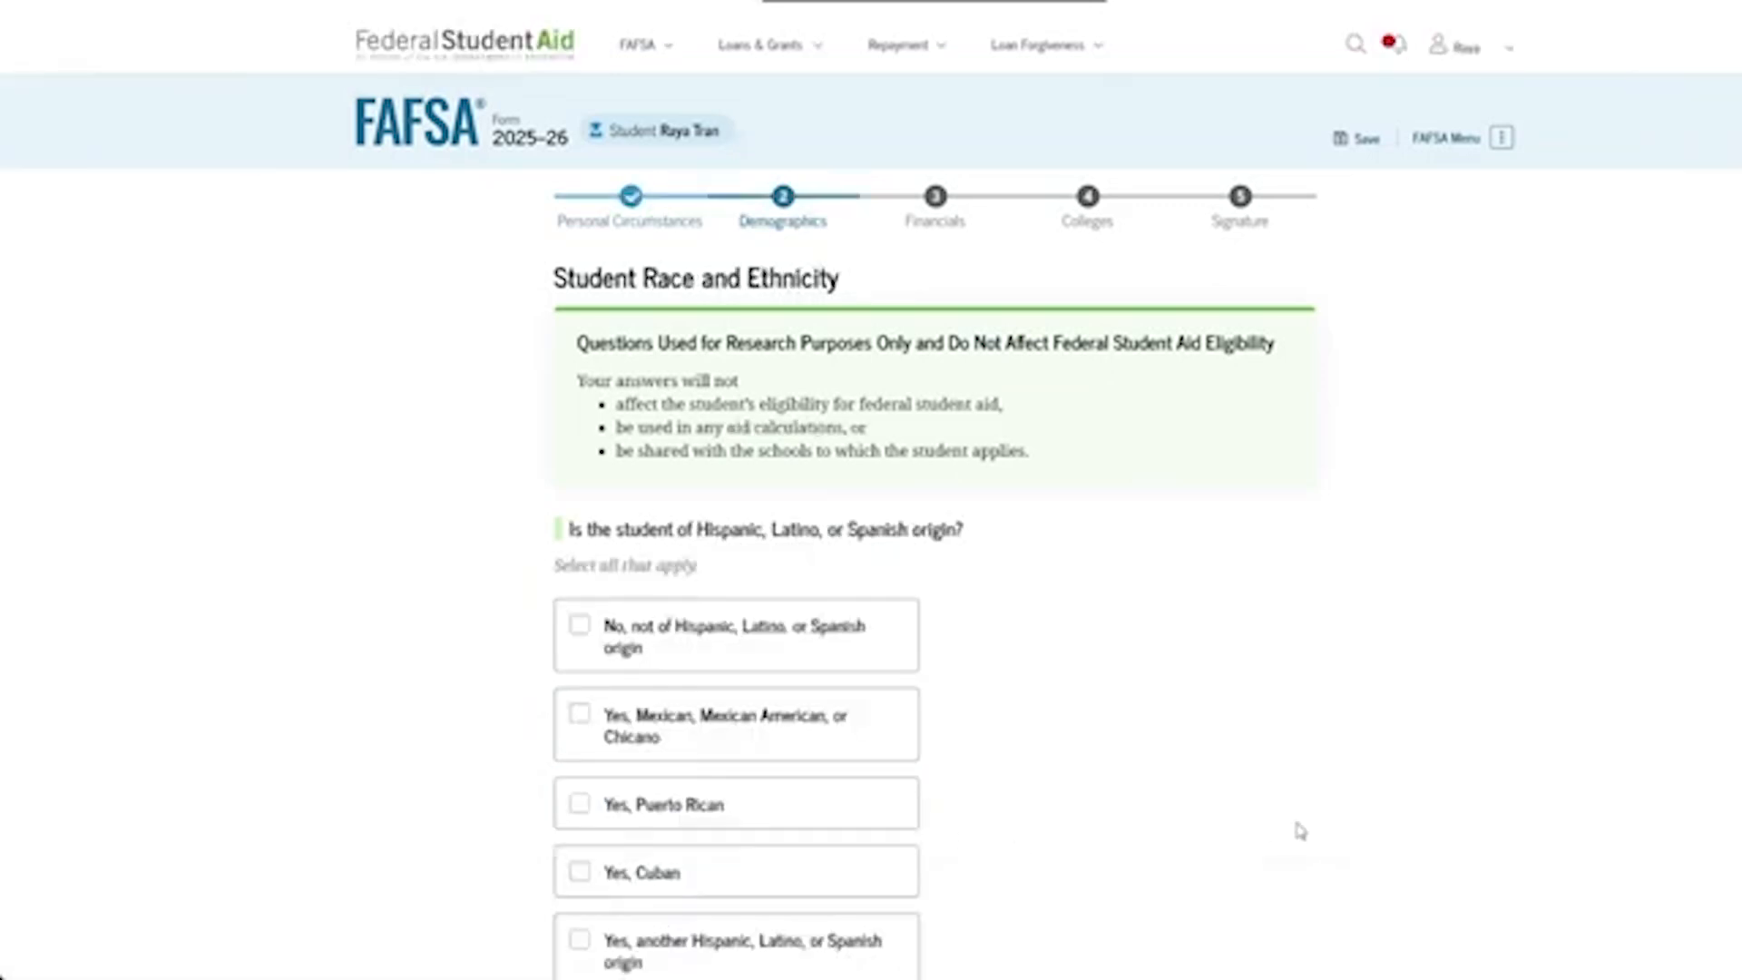
- Mark Prefer not to answer for both the student's Hispanic, Latino, or Spanish origin and race, and proceed to citizenship status
scroll(1300, 828, "down", 5)
left_click(889, 567)
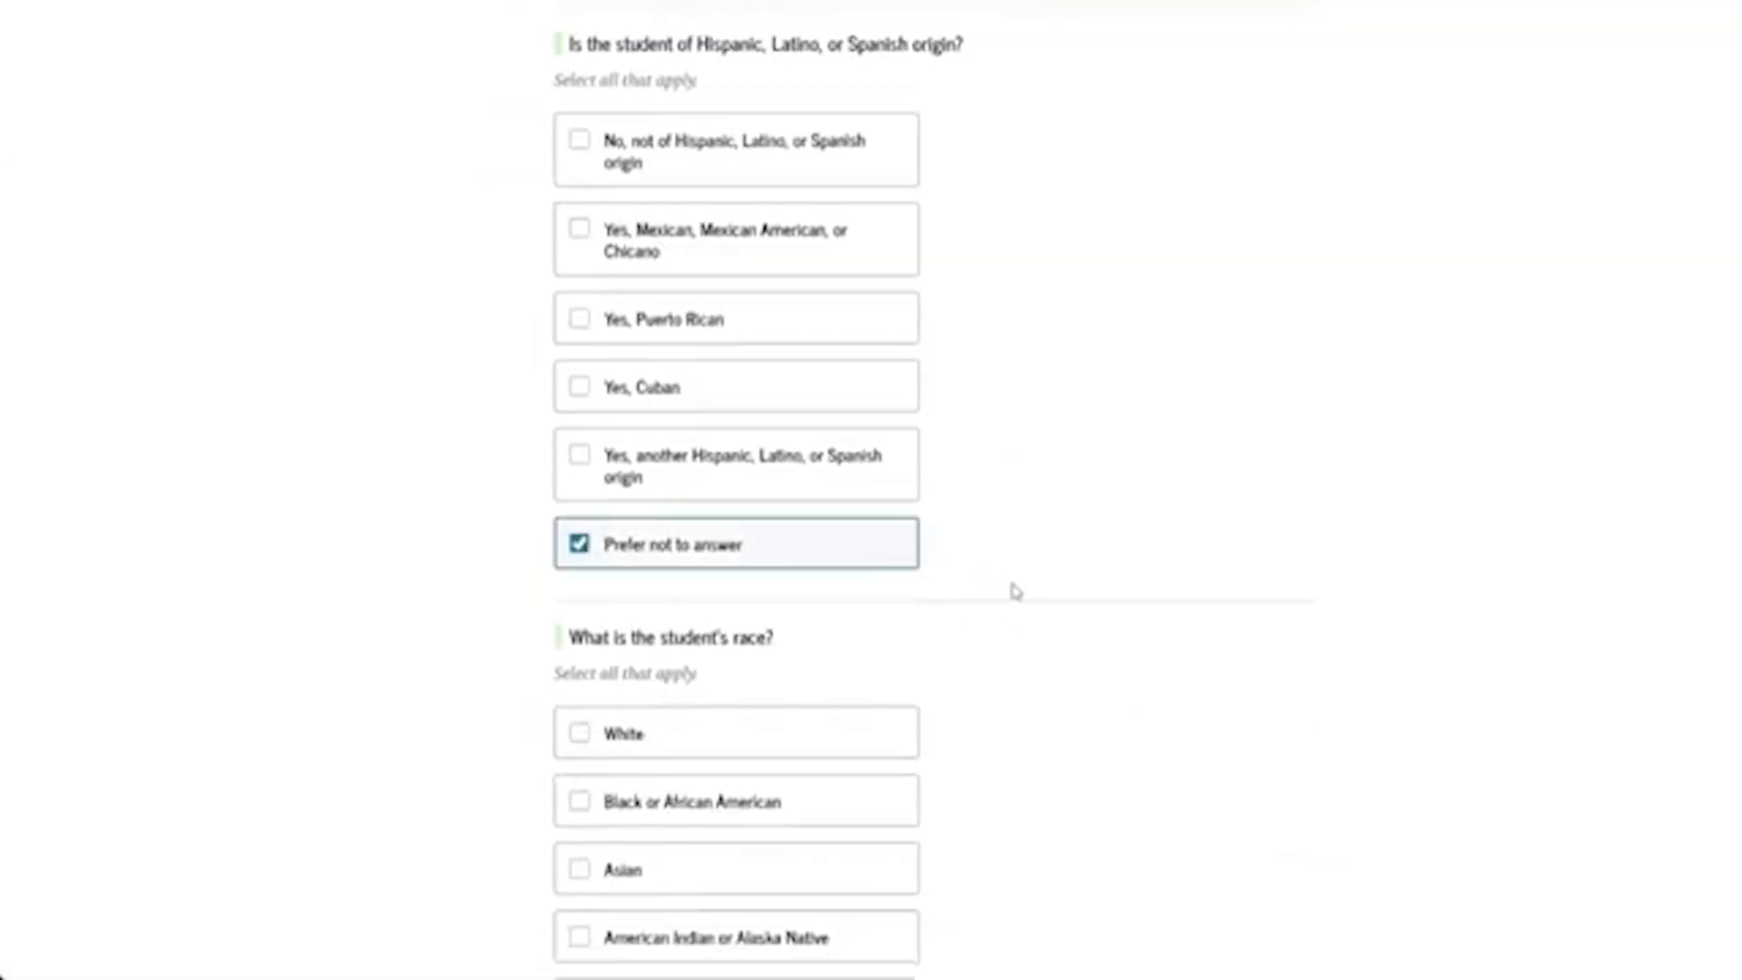
scroll(1015, 591, "down", 4)
left_click(845, 668)
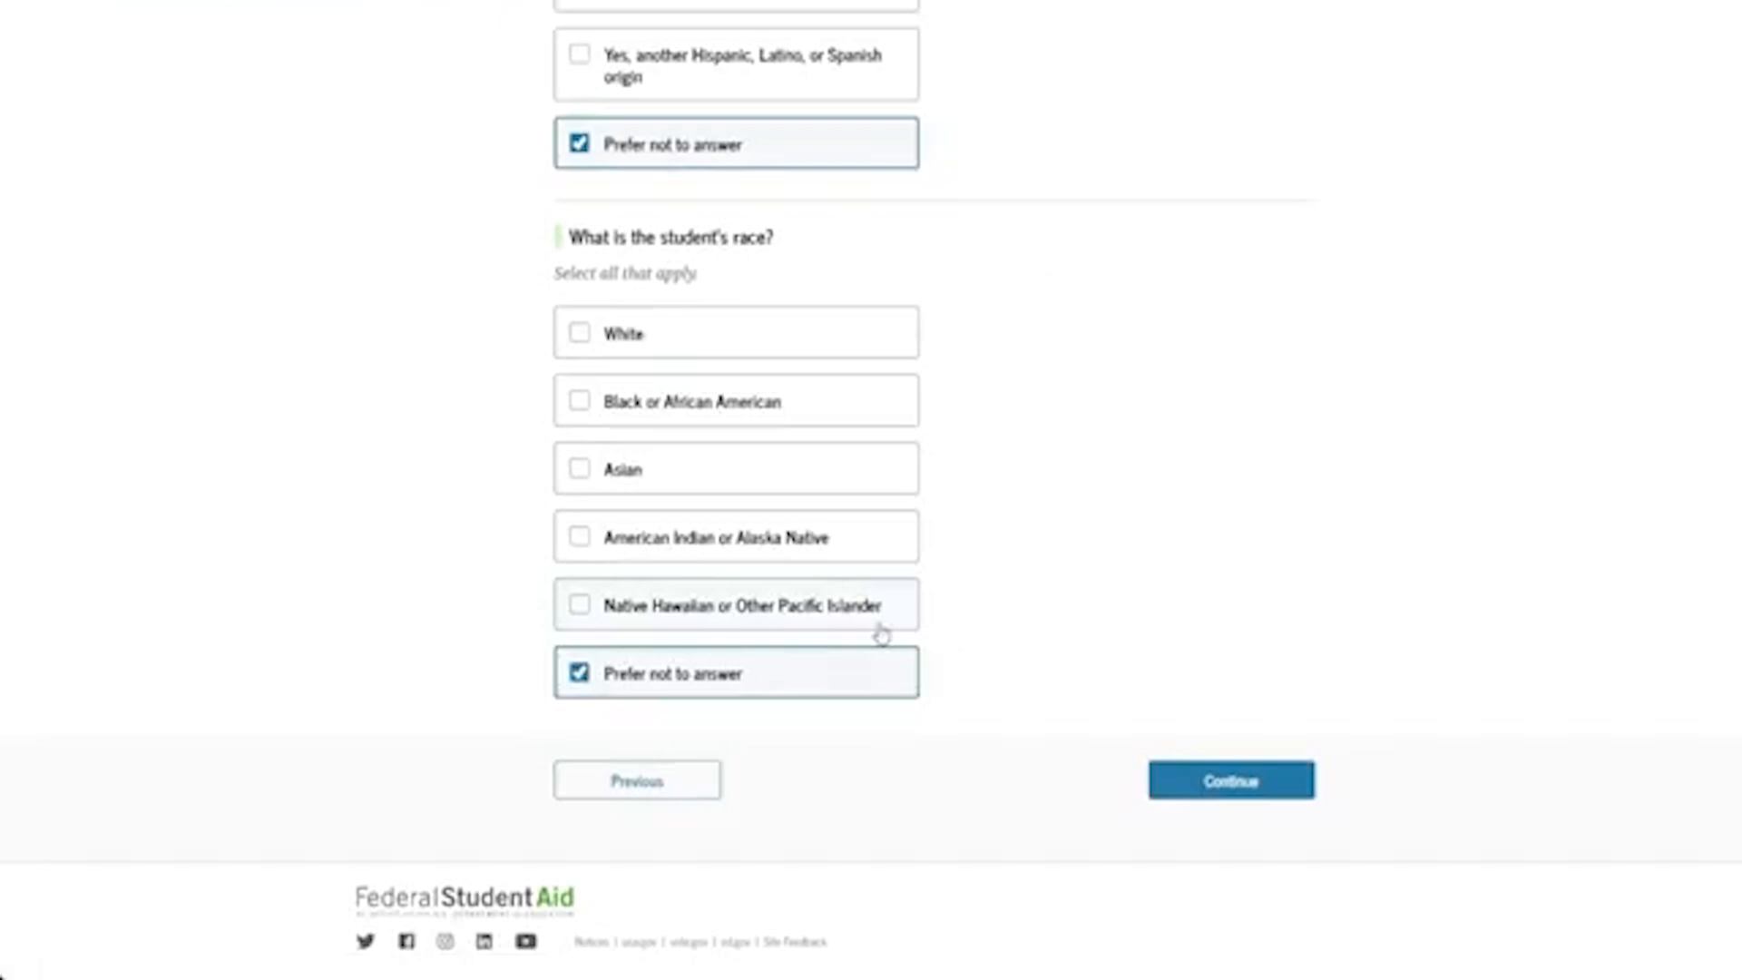
scroll(879, 631, "up", 2)
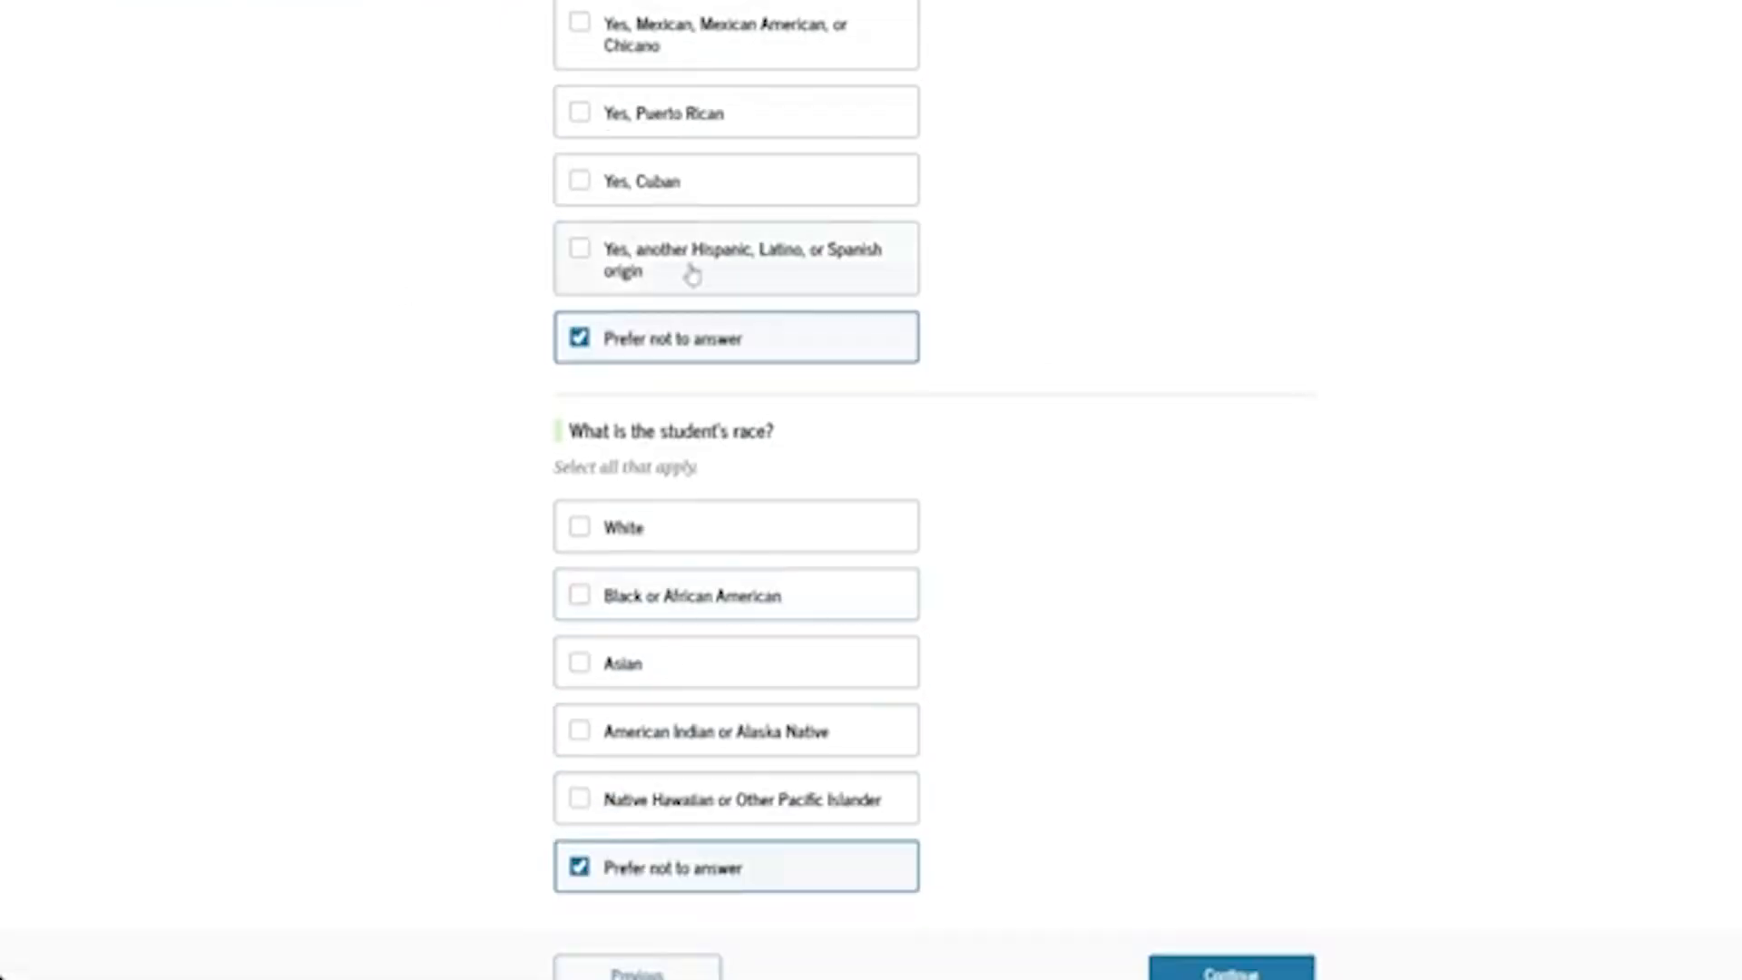
scroll(641, 533, "down", 1)
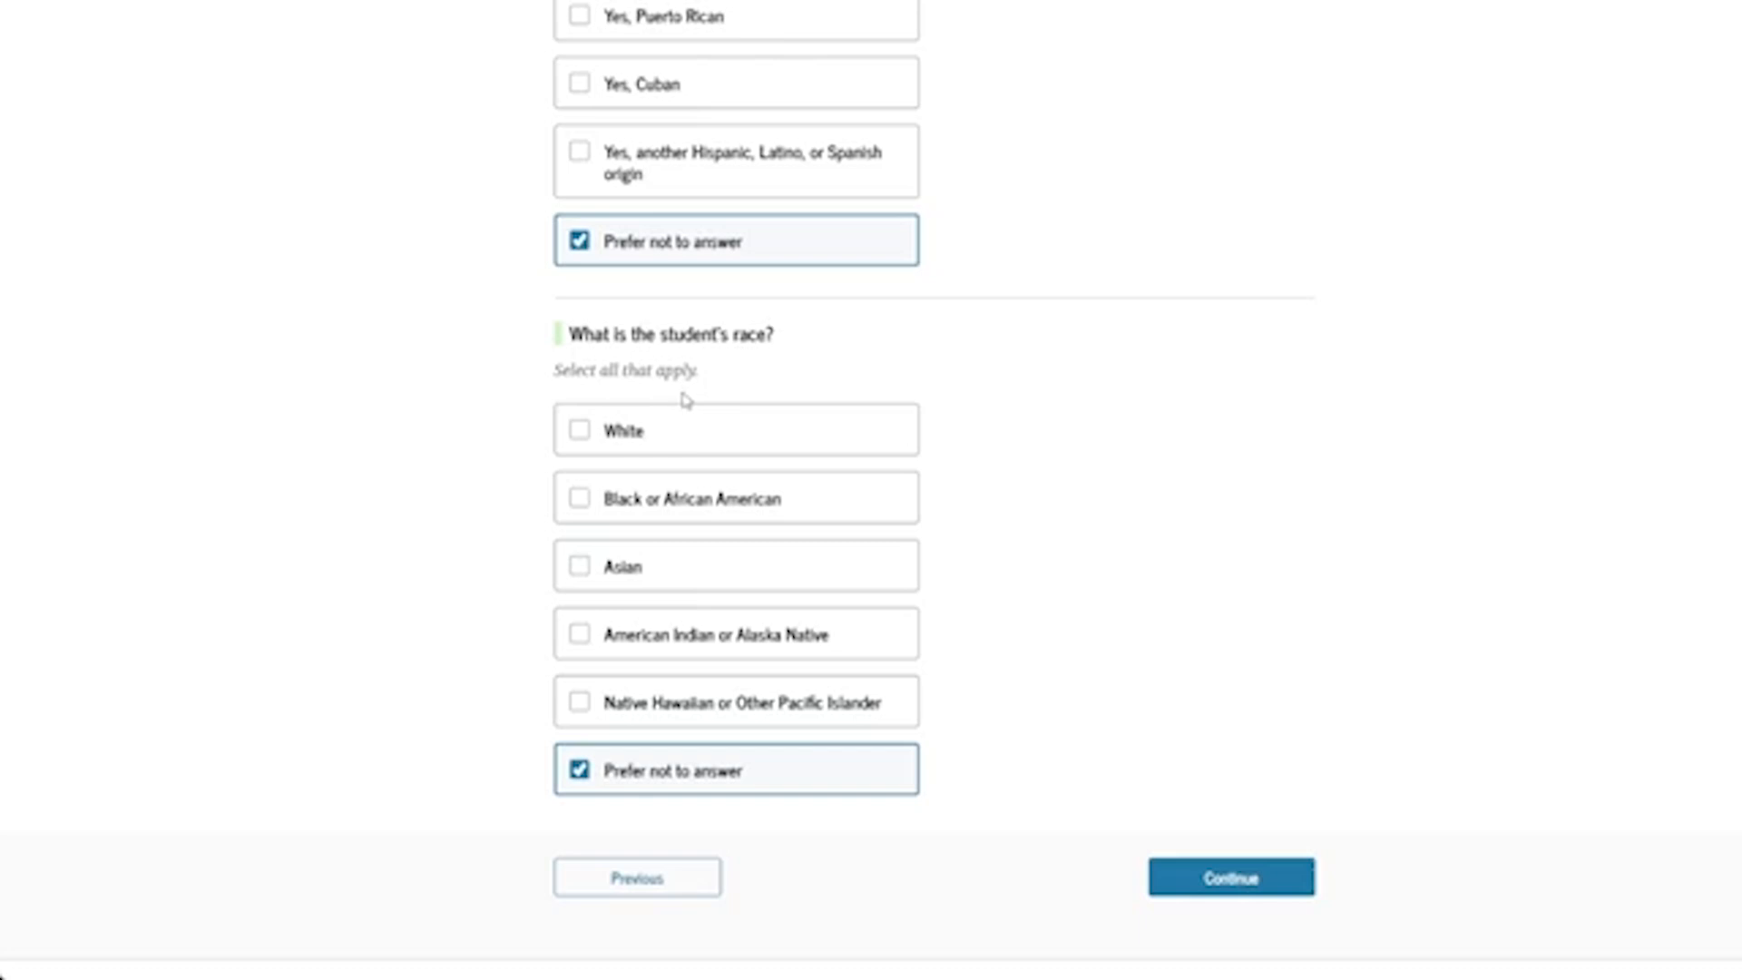
left_click(1271, 878)
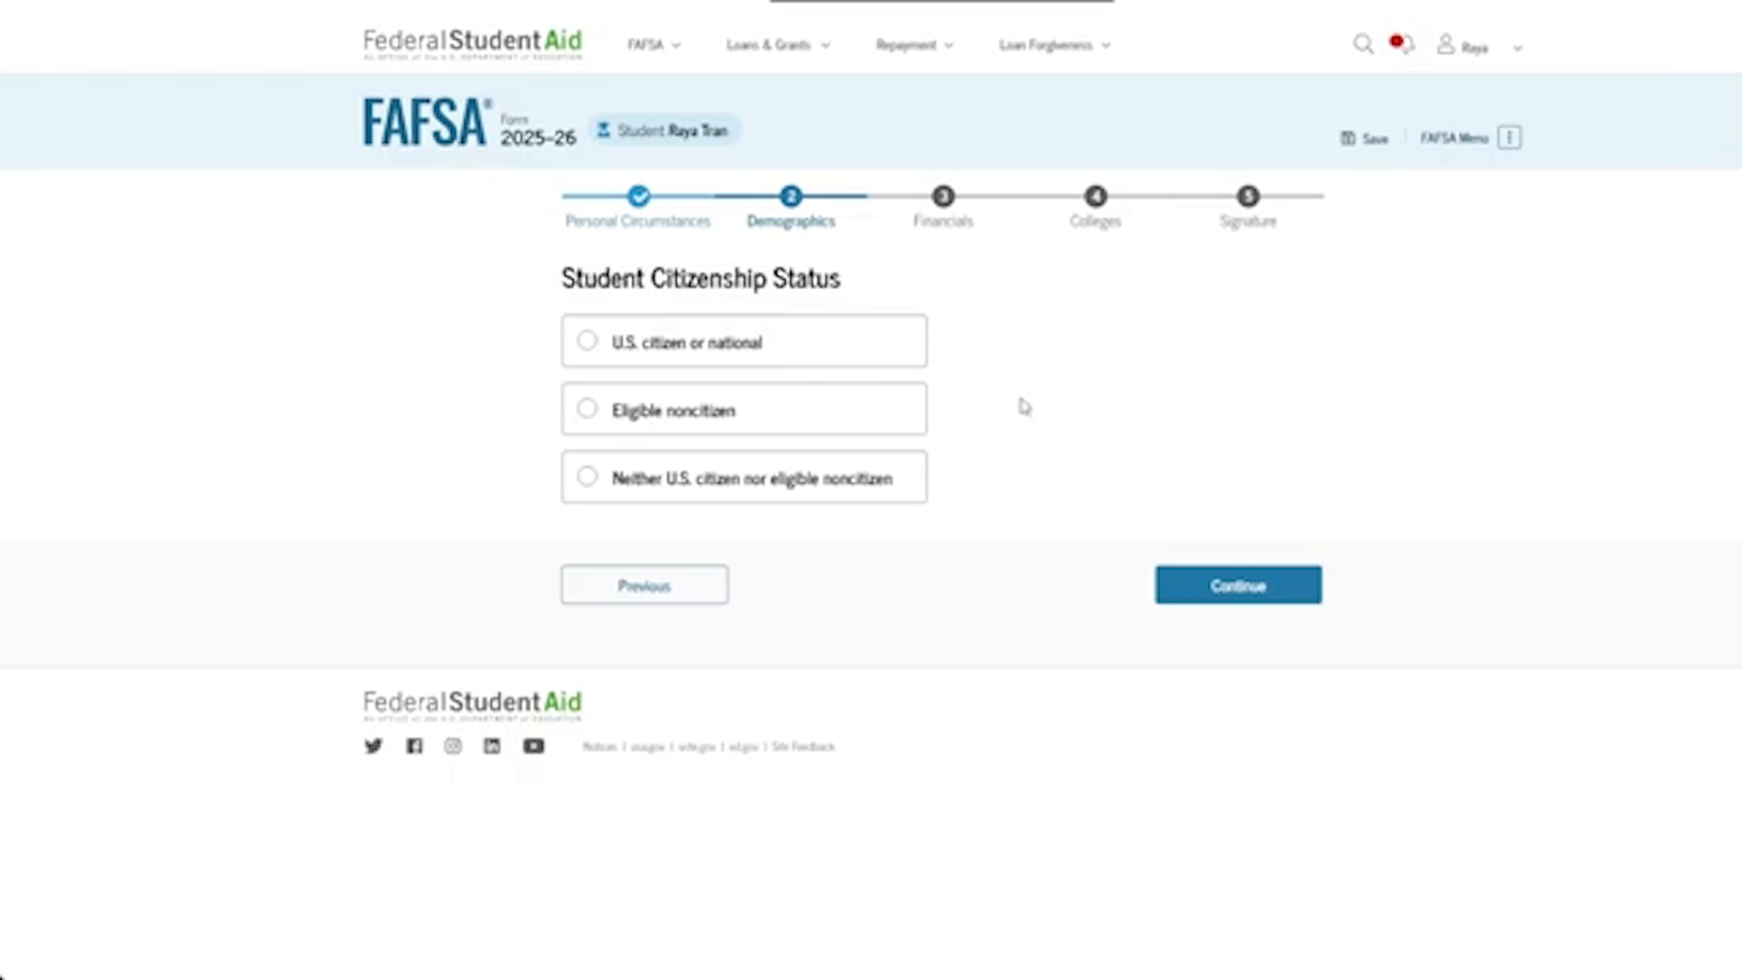
- Set citizenship to U.S. citizen or national and parent education to one or both attended college but neither completed it
left_click(828, 351)
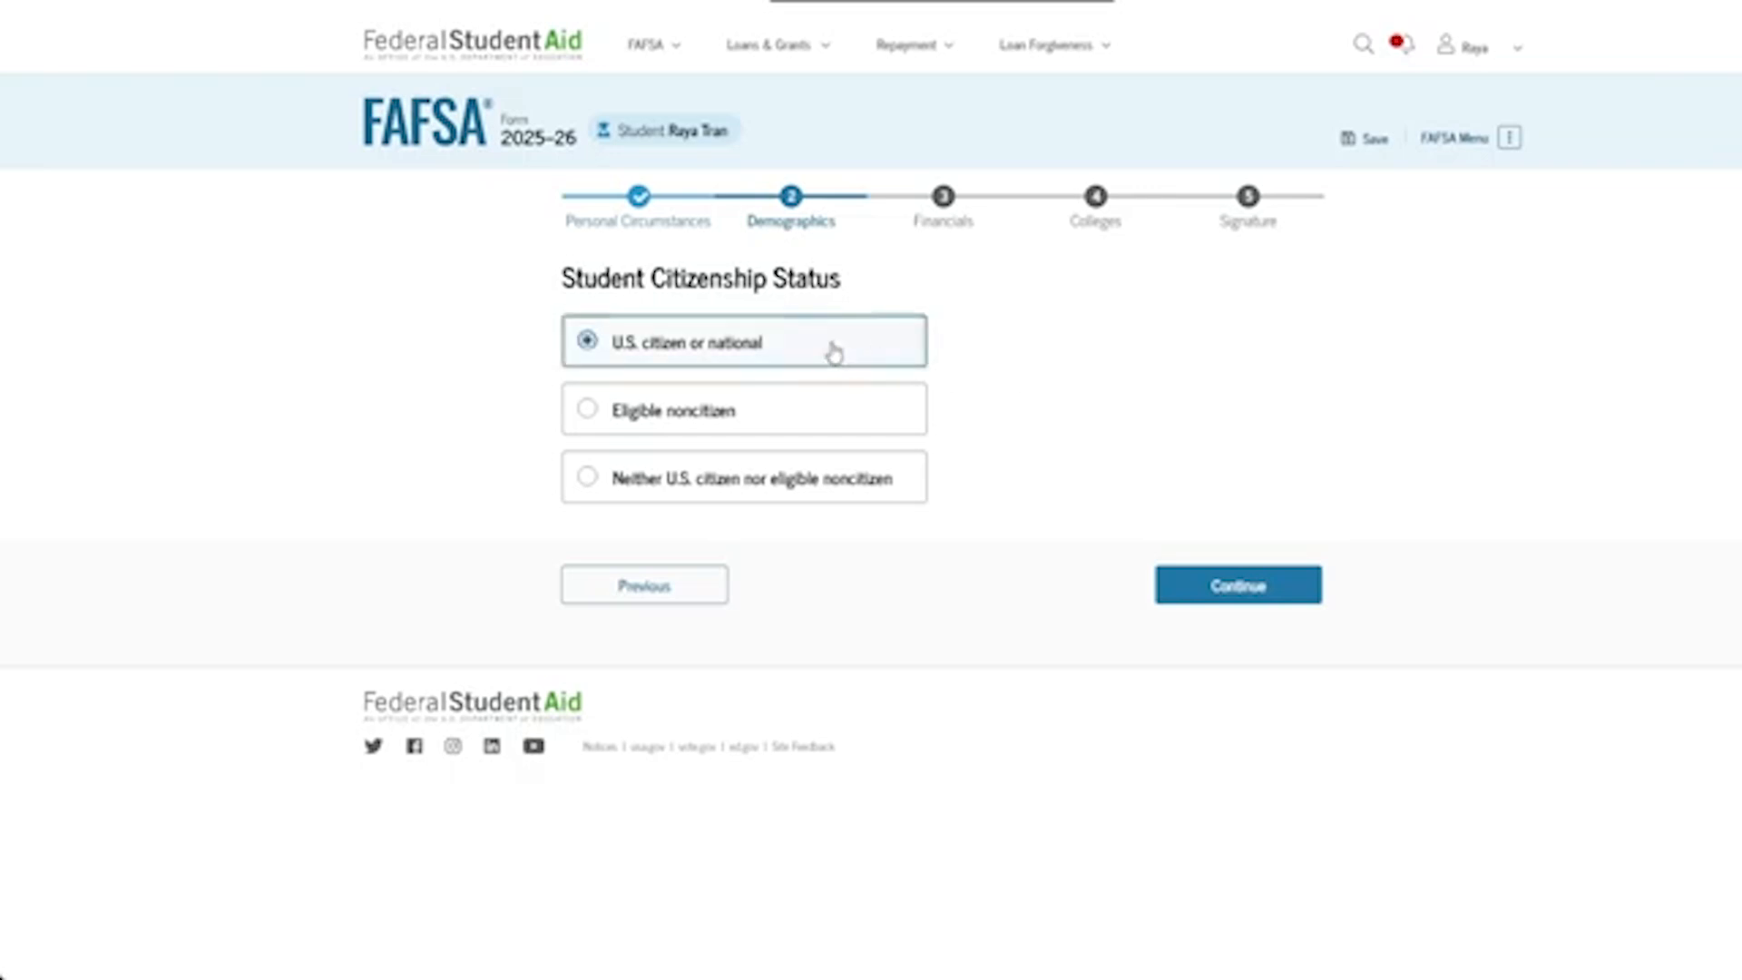
left_click(1284, 588)
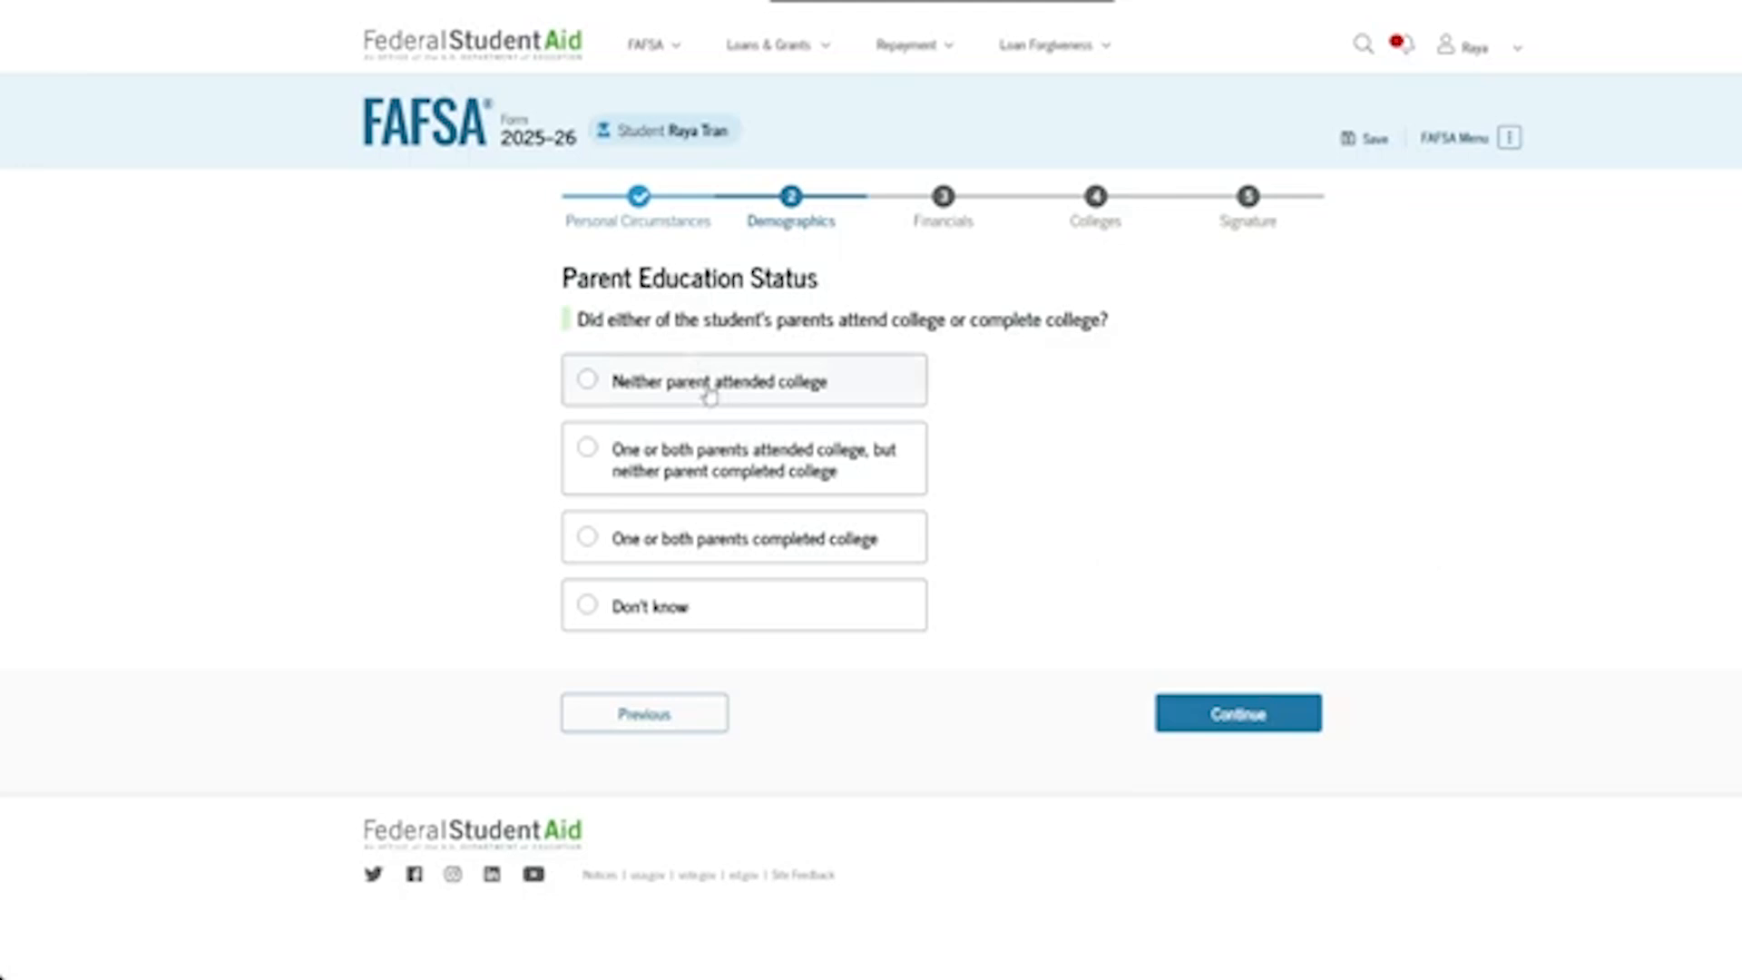
left_click(751, 485)
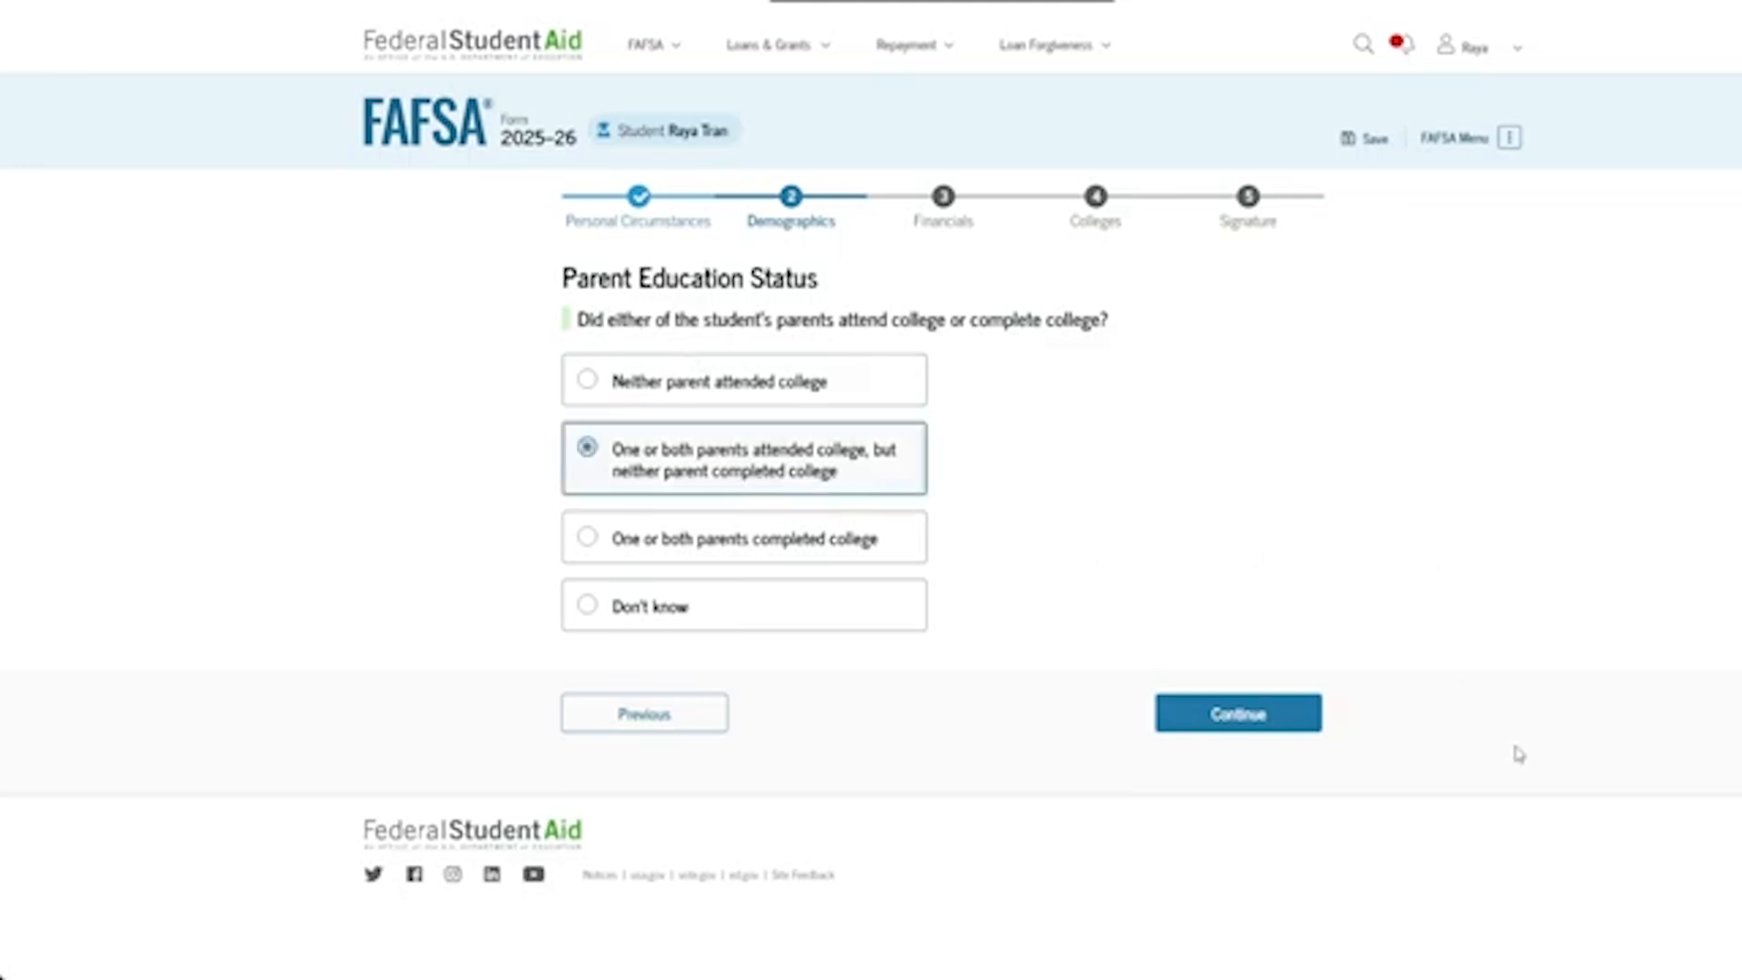
left_click(1266, 717)
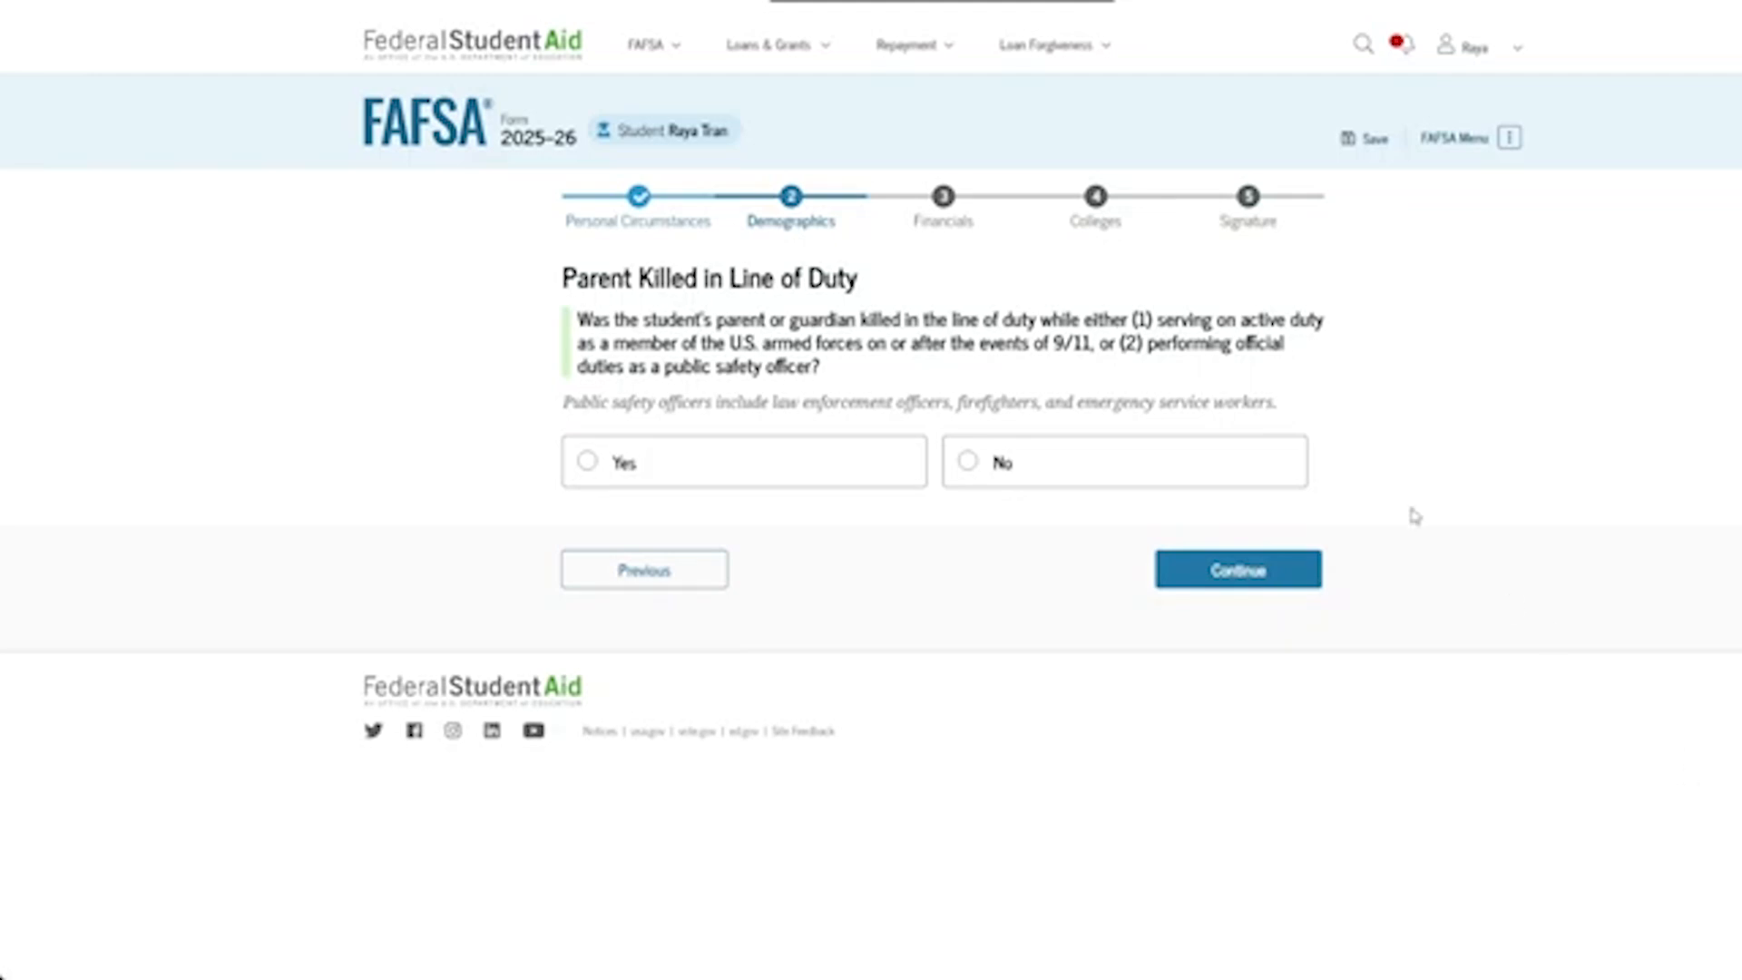
- Answer No to parent killed in line of duty and set the high school completion status to High school diploma
left_click(1284, 457)
left_click(1313, 585)
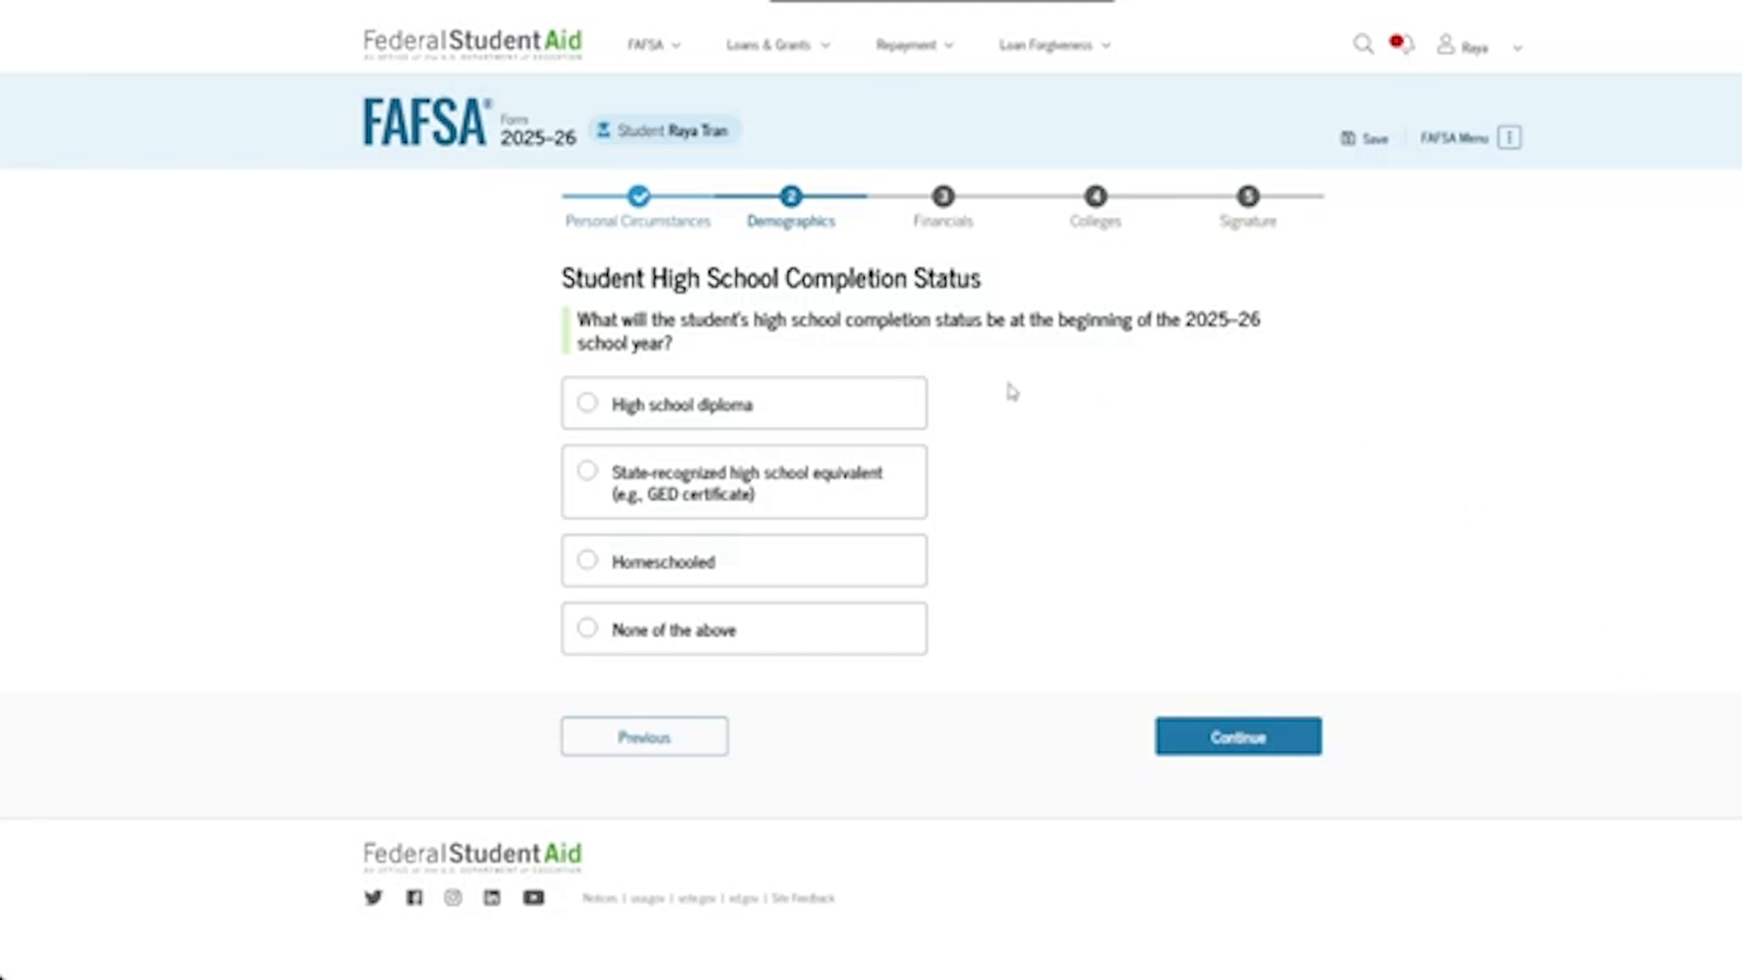
left_click(899, 414)
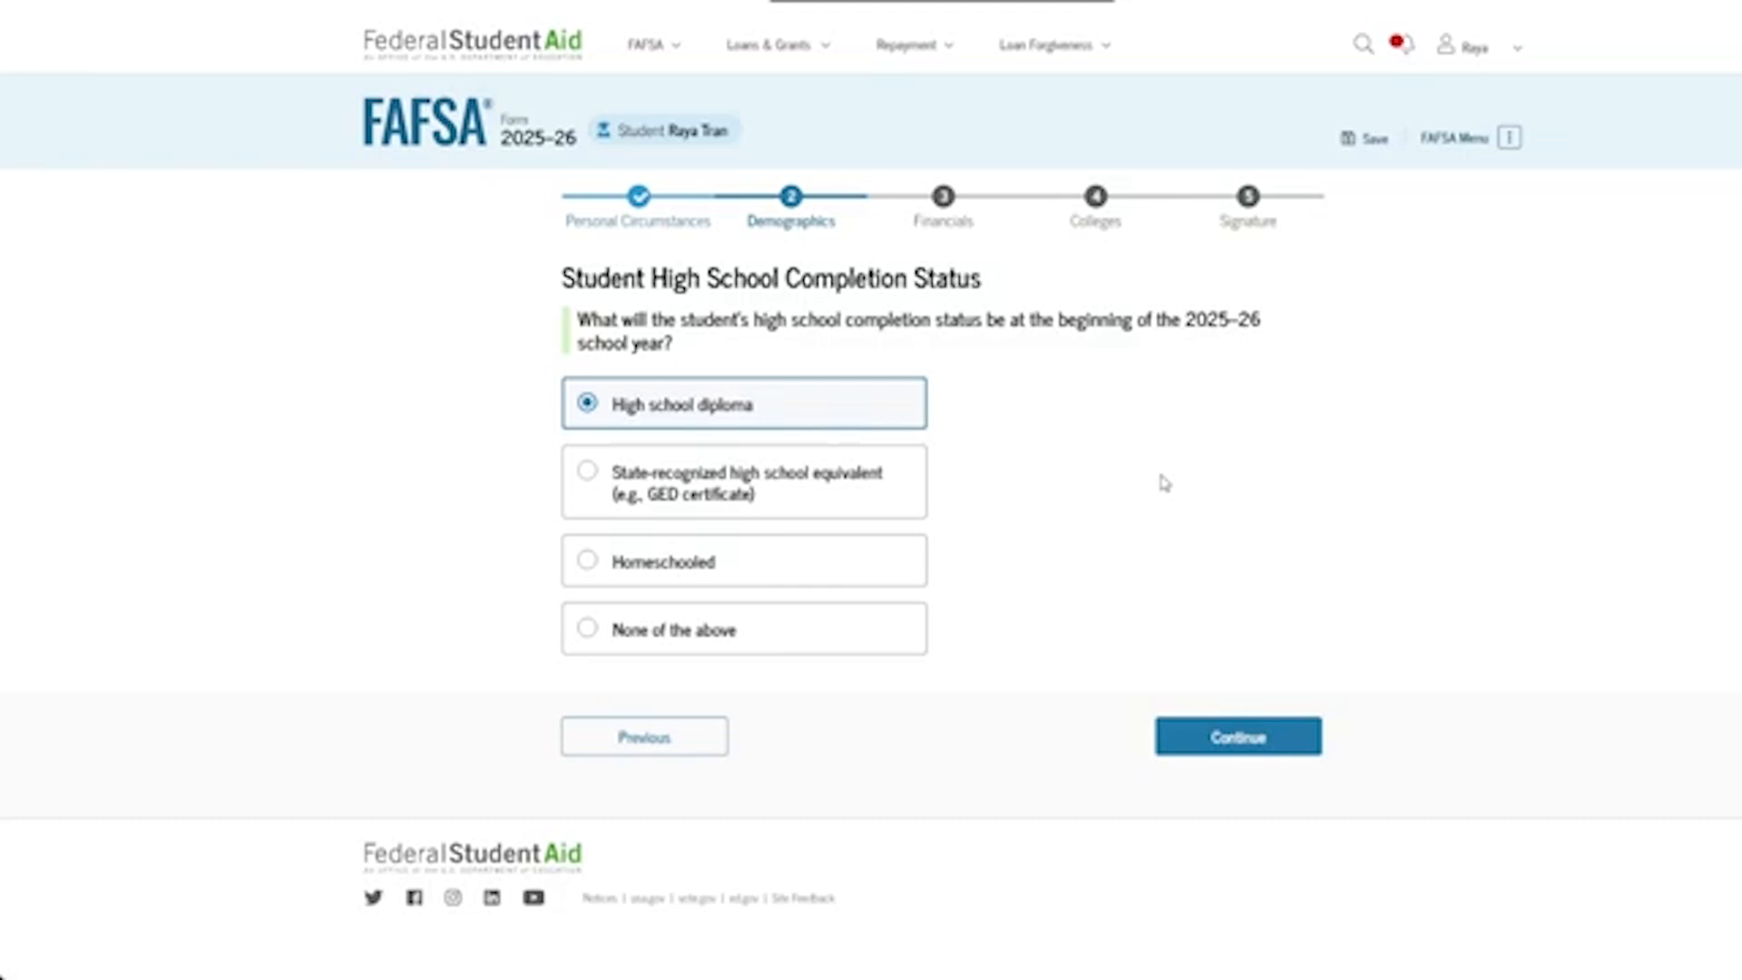
left_click(1296, 746)
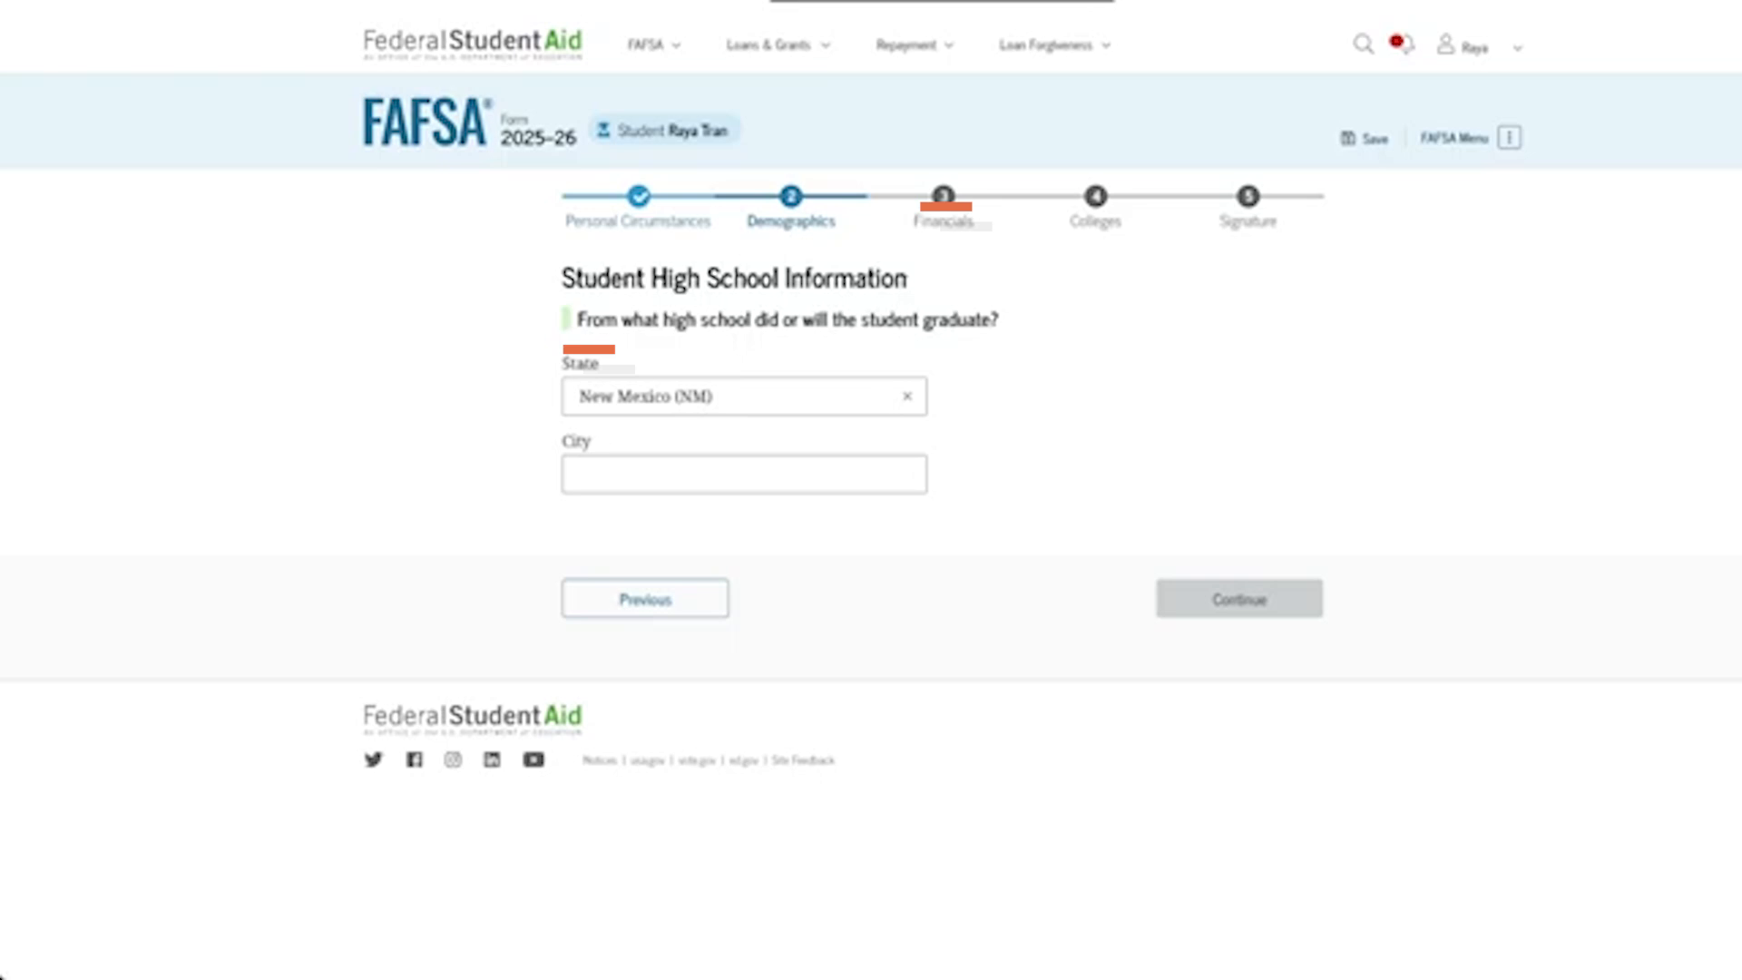
- Search for high schools in Albuquerque, New Mexico, and select Desert Ridge Middle
left_click(793, 485)
left_click(762, 509)
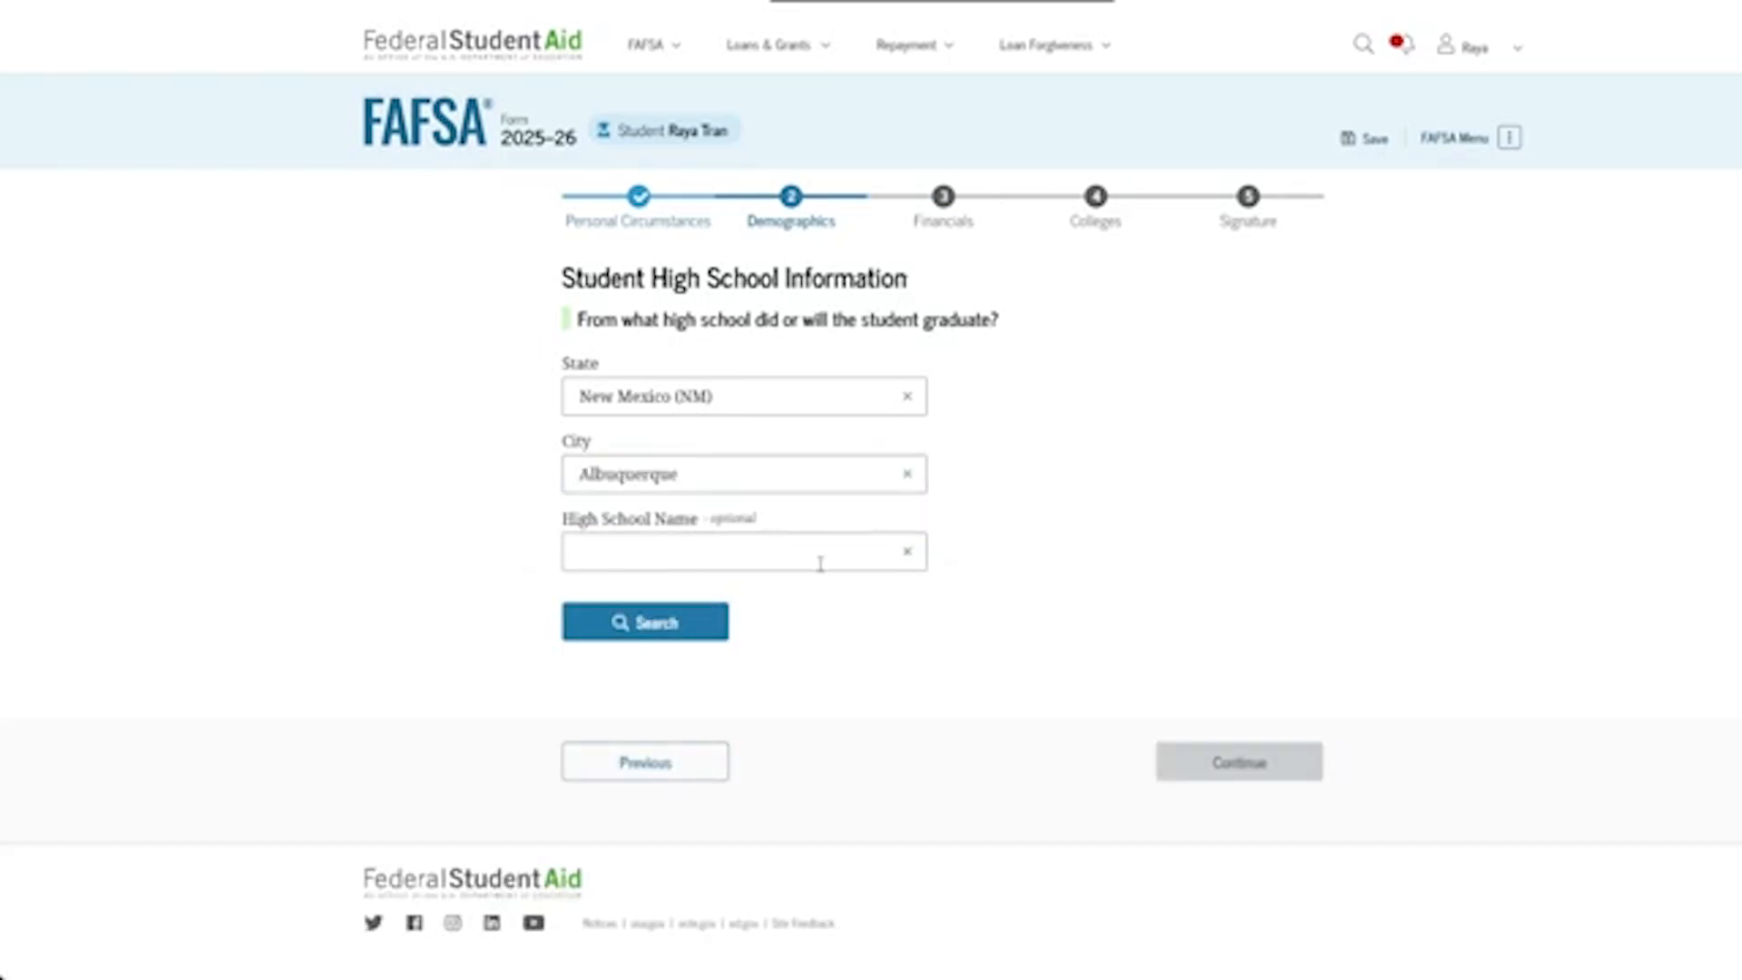
left_click(635, 624)
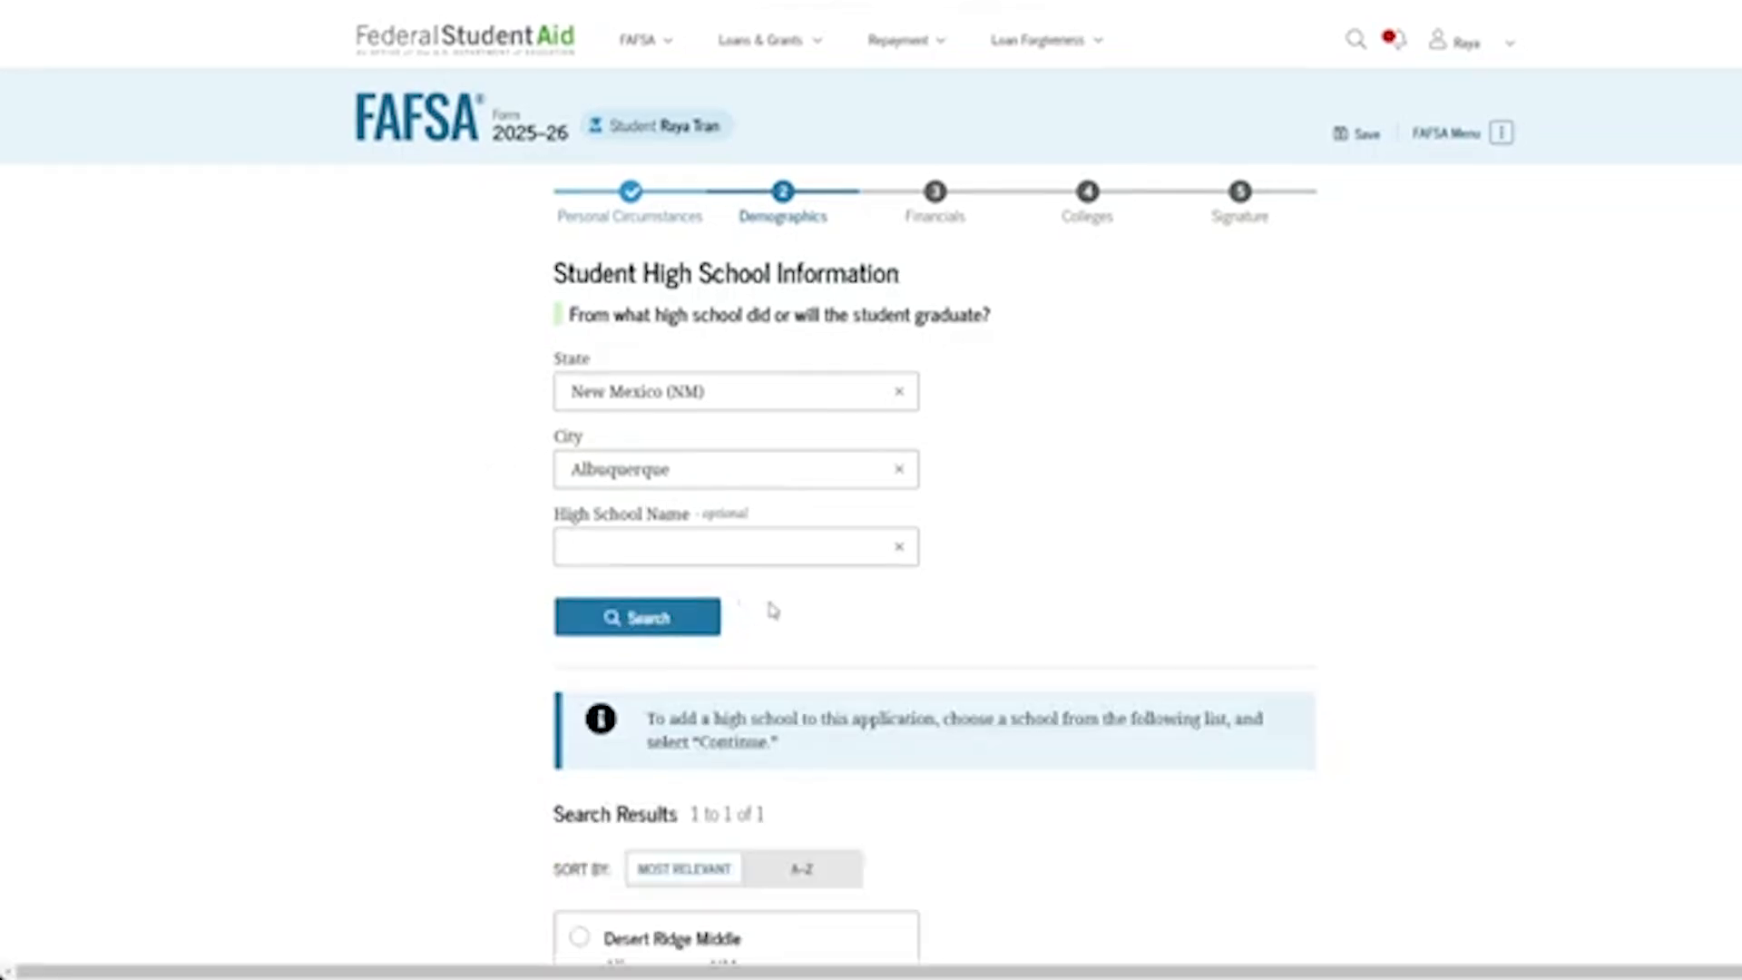
scroll(769, 610, "down", 3)
left_click(585, 655)
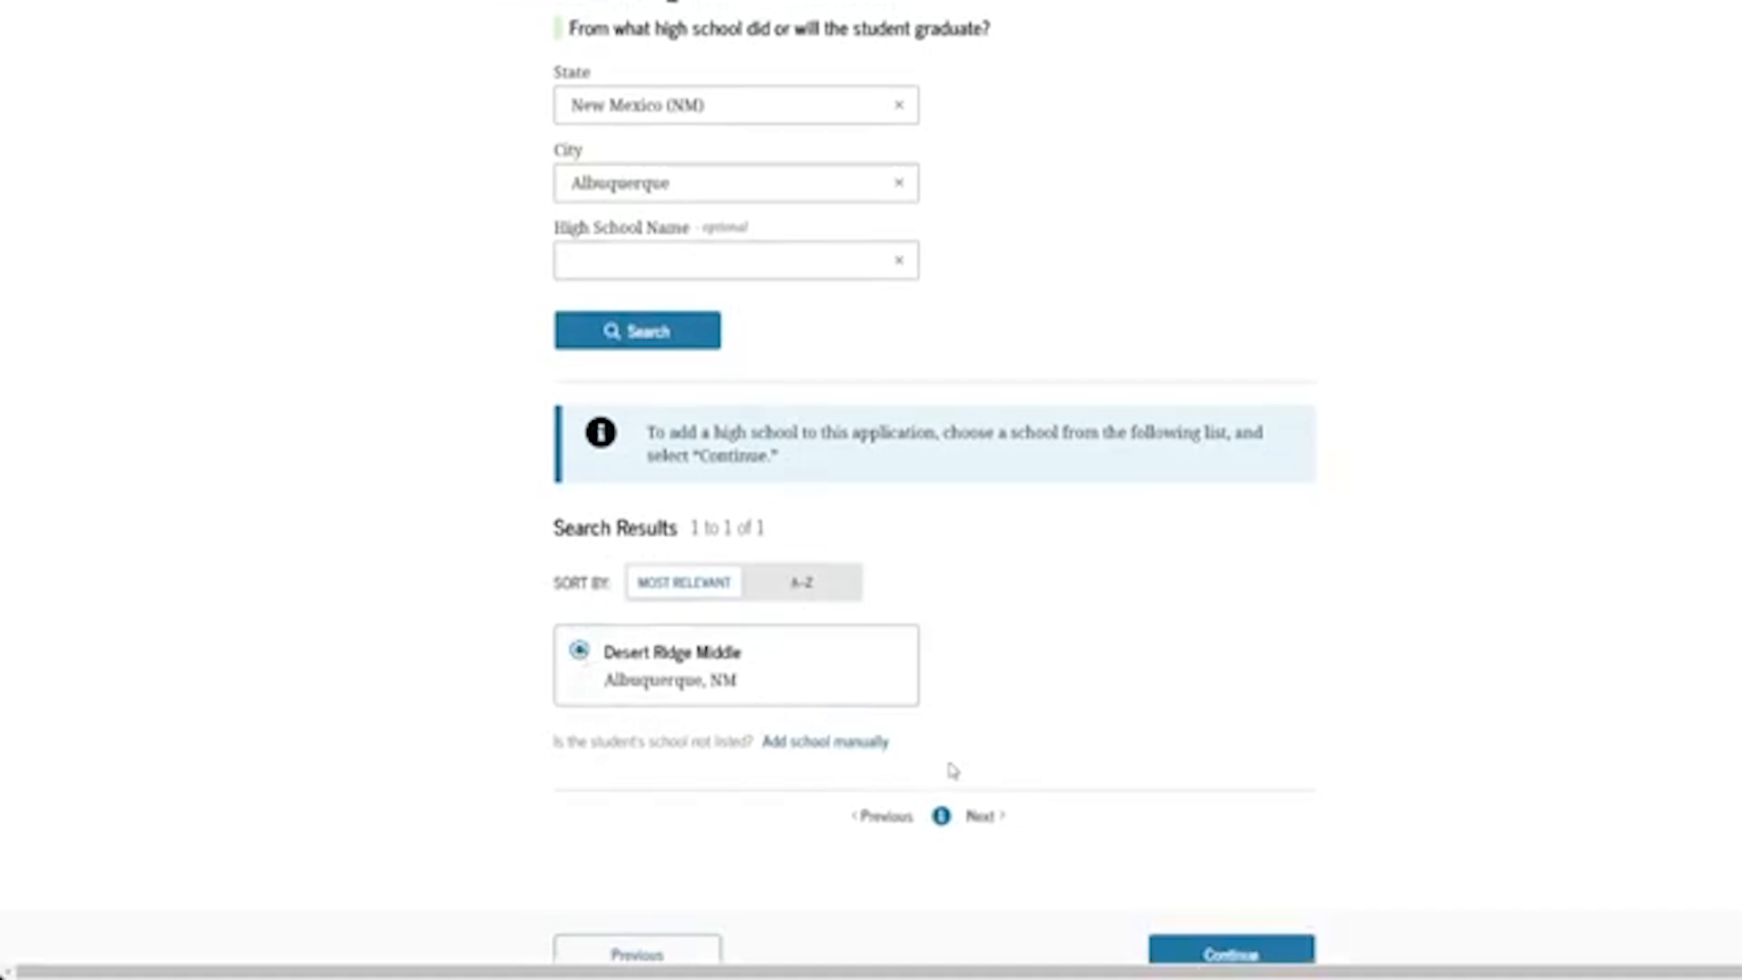
scroll(1184, 904, "down", 2)
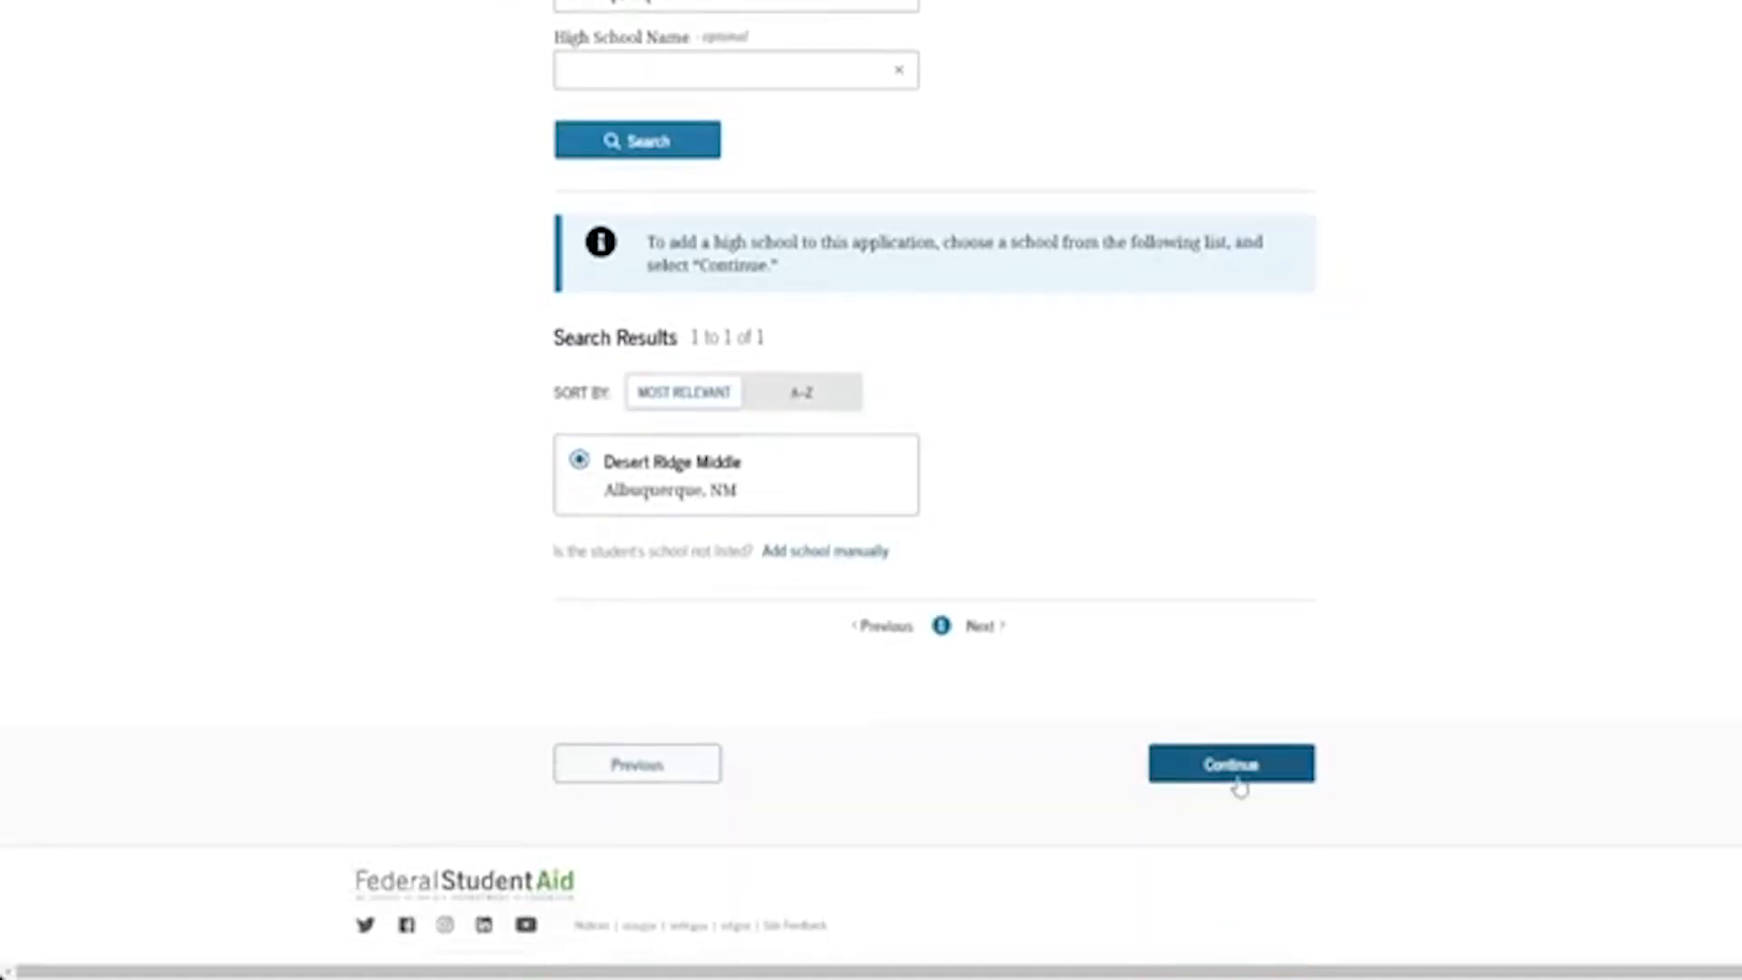
- Look at the form for adding a high school manually and return to the high school search
left_click(833, 552)
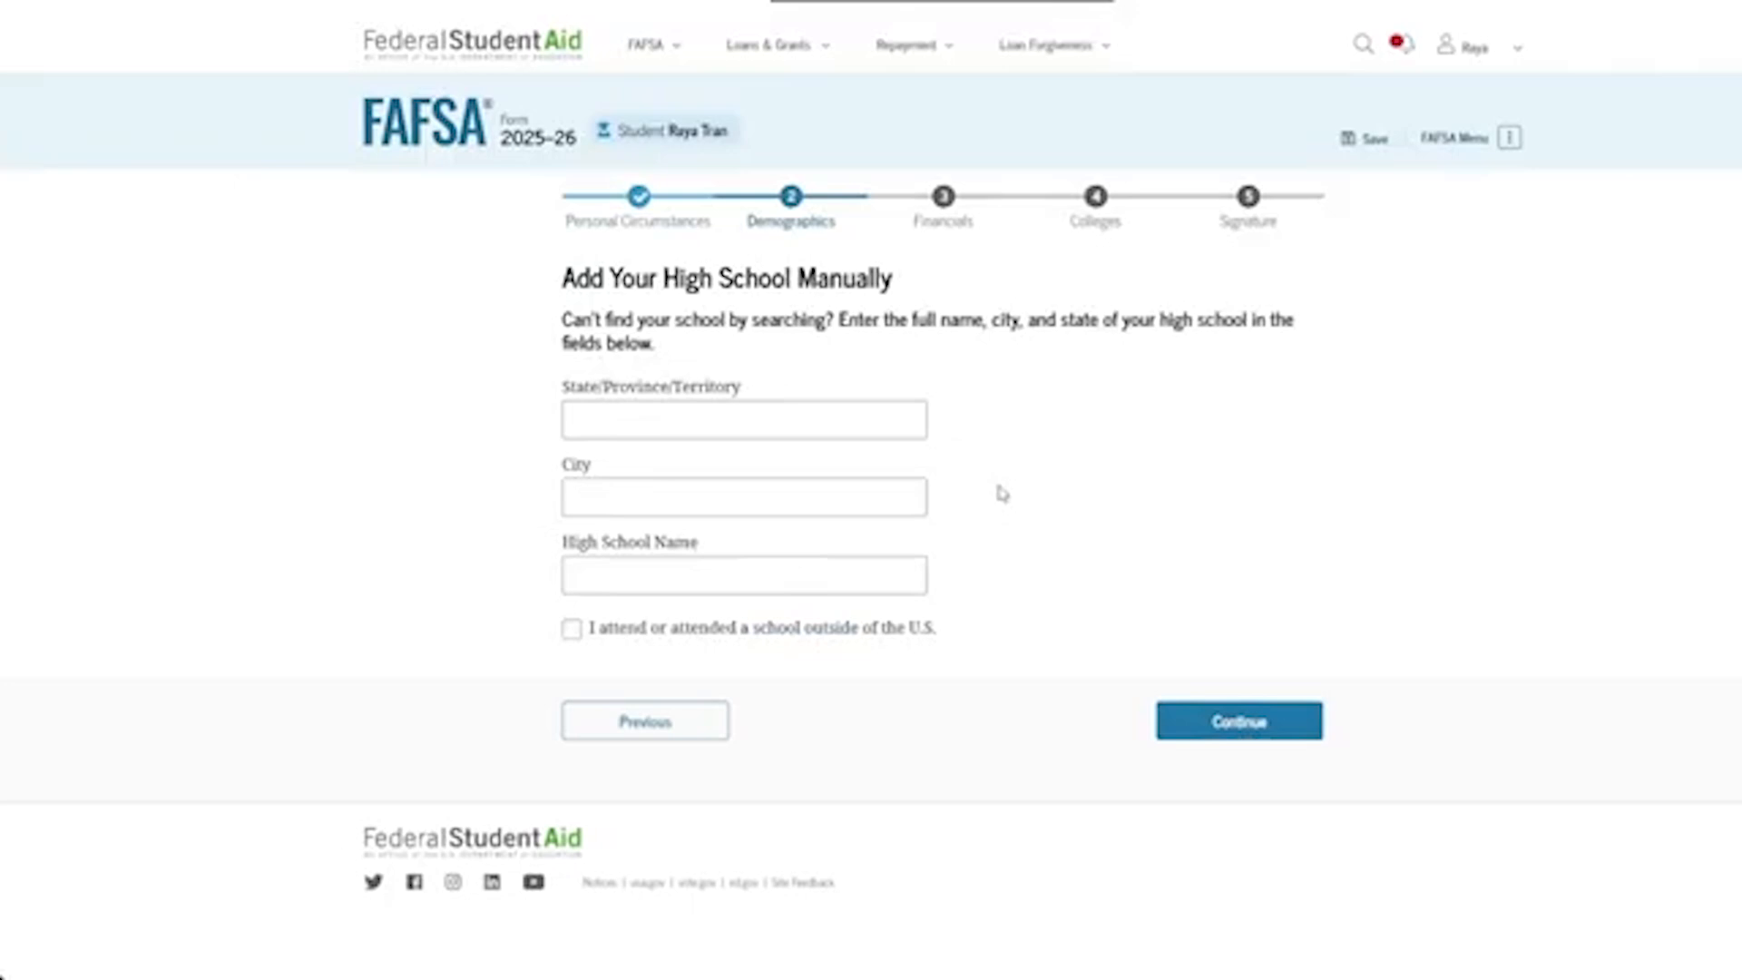
left_click(670, 732)
- Set the high school's state to Alabama (AL) and city to Albuquerque, and run the school search
left_click(717, 400)
scroll(720, 443, "up", 1)
left_click(712, 442)
left_click(694, 473)
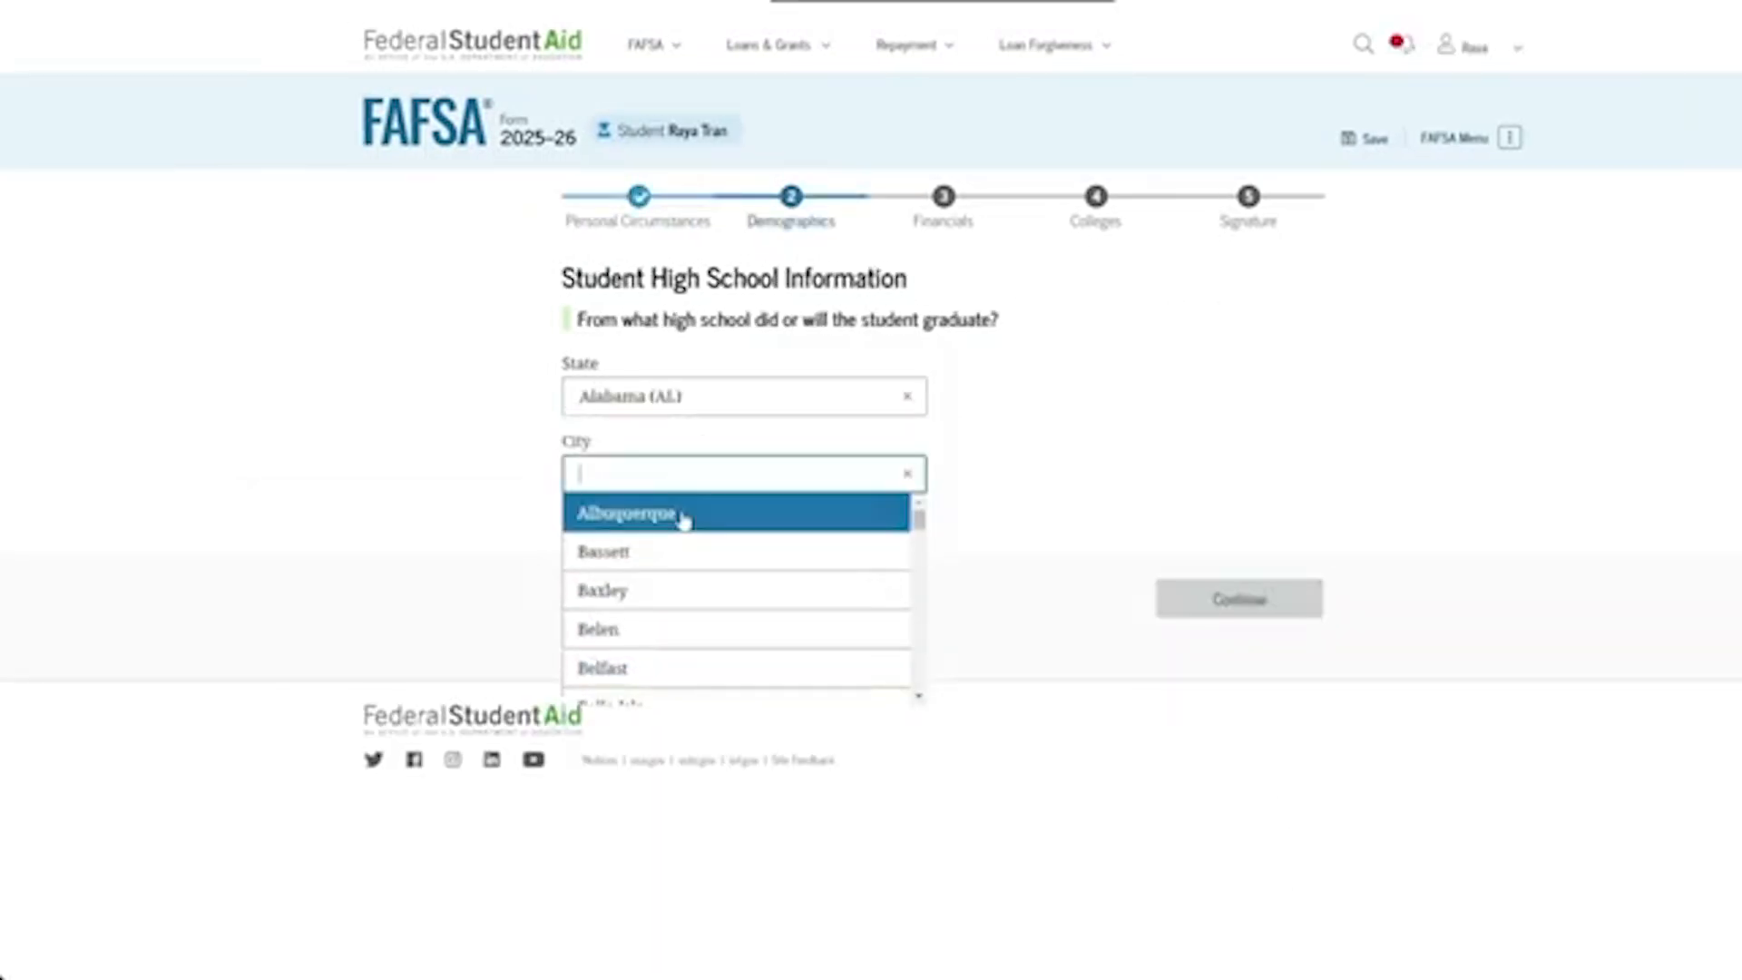
left_click(682, 514)
left_click(647, 623)
- Select Desert Ridge Middle as the student's high school and confirm its details
scroll(614, 651, "down", 3)
left_click(615, 651)
left_click(1211, 943)
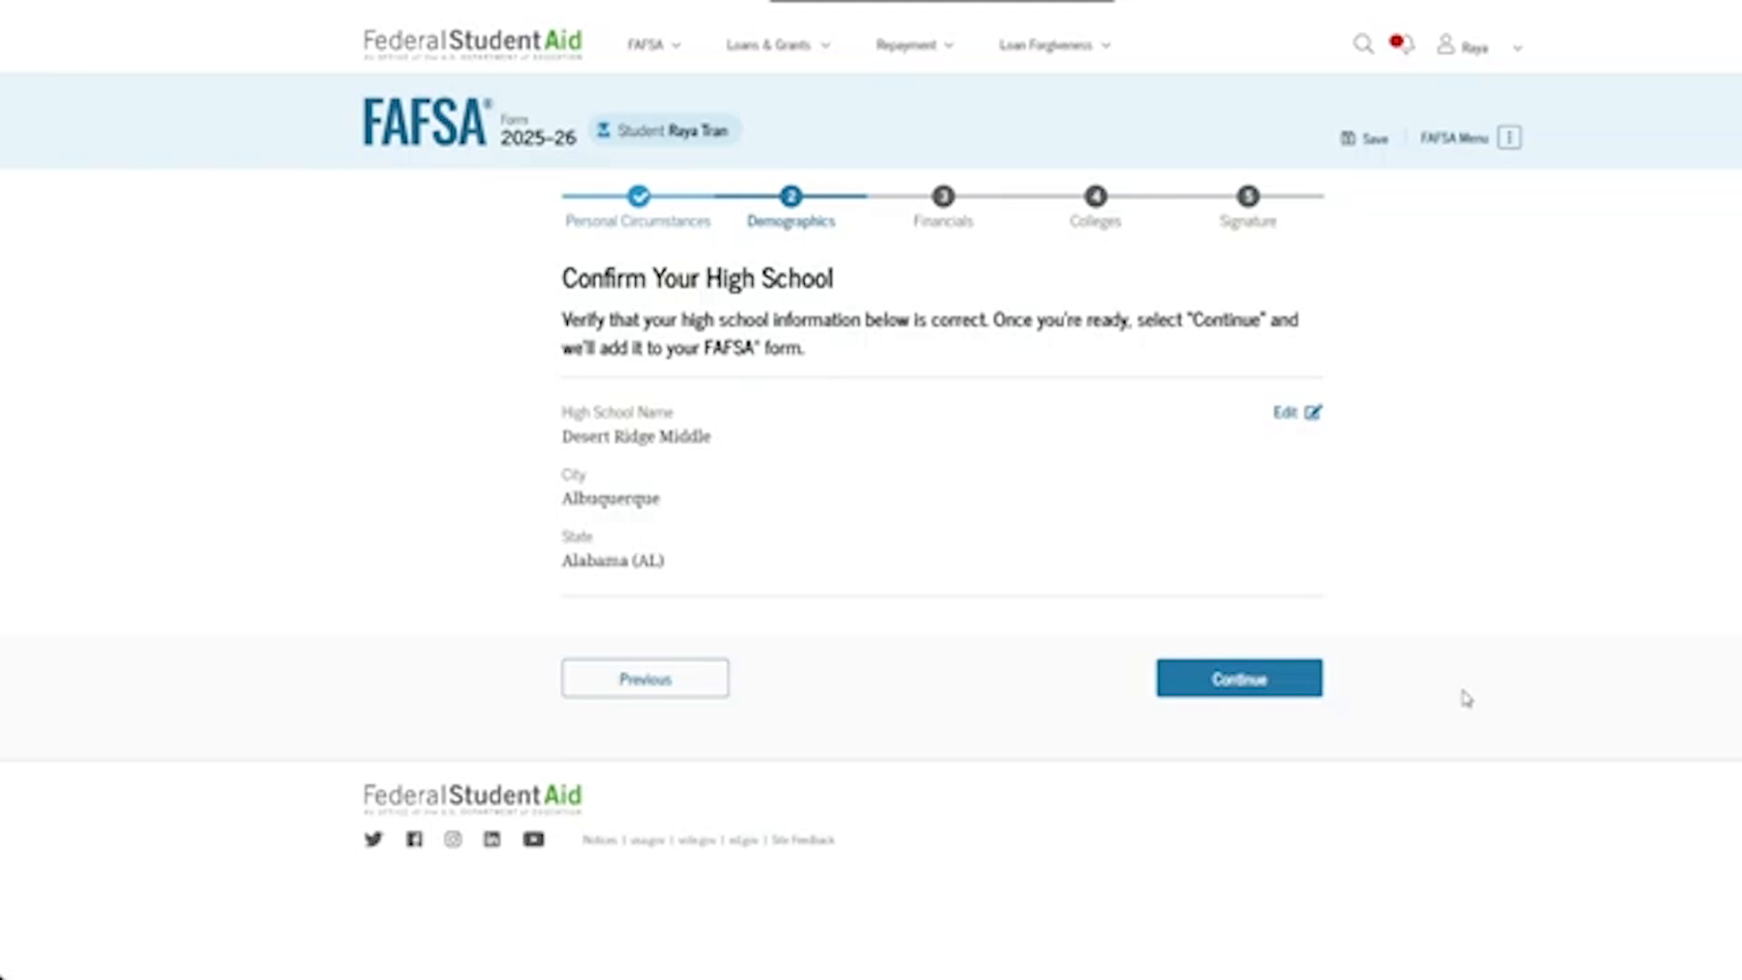
left_click(1306, 681)
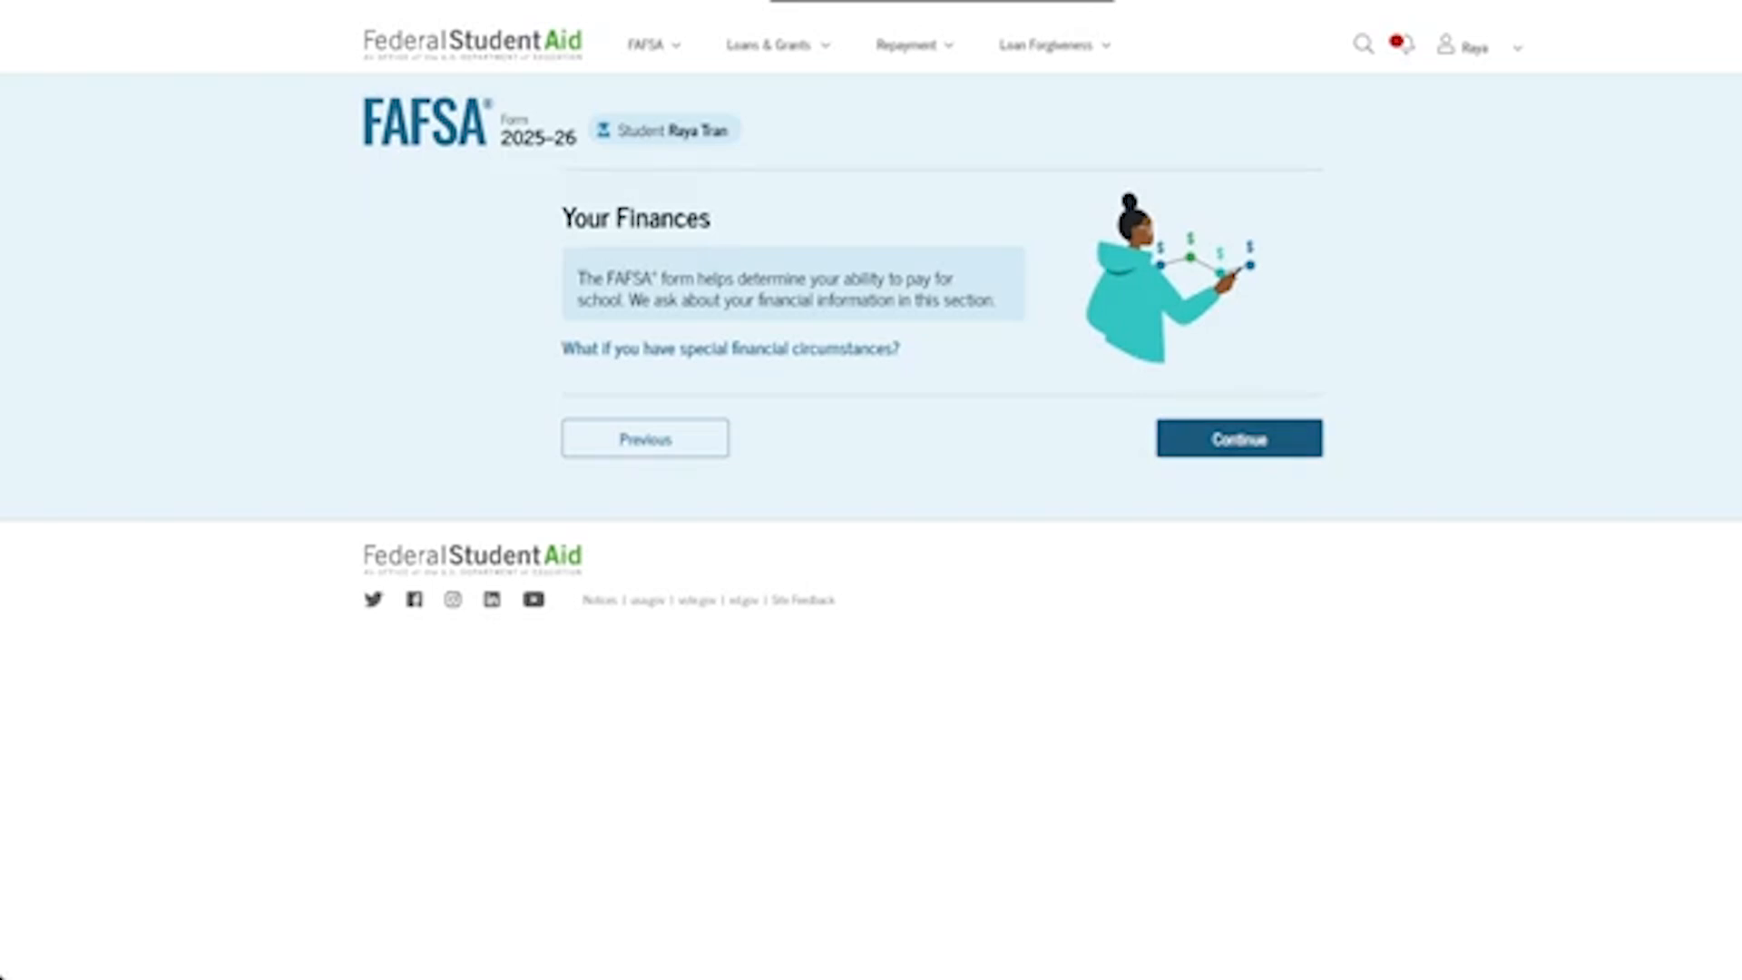
- Start the finances section and enter 0 for both the IRA rollover and the pension rollover on the 2023 tax return page
left_click(1269, 445)
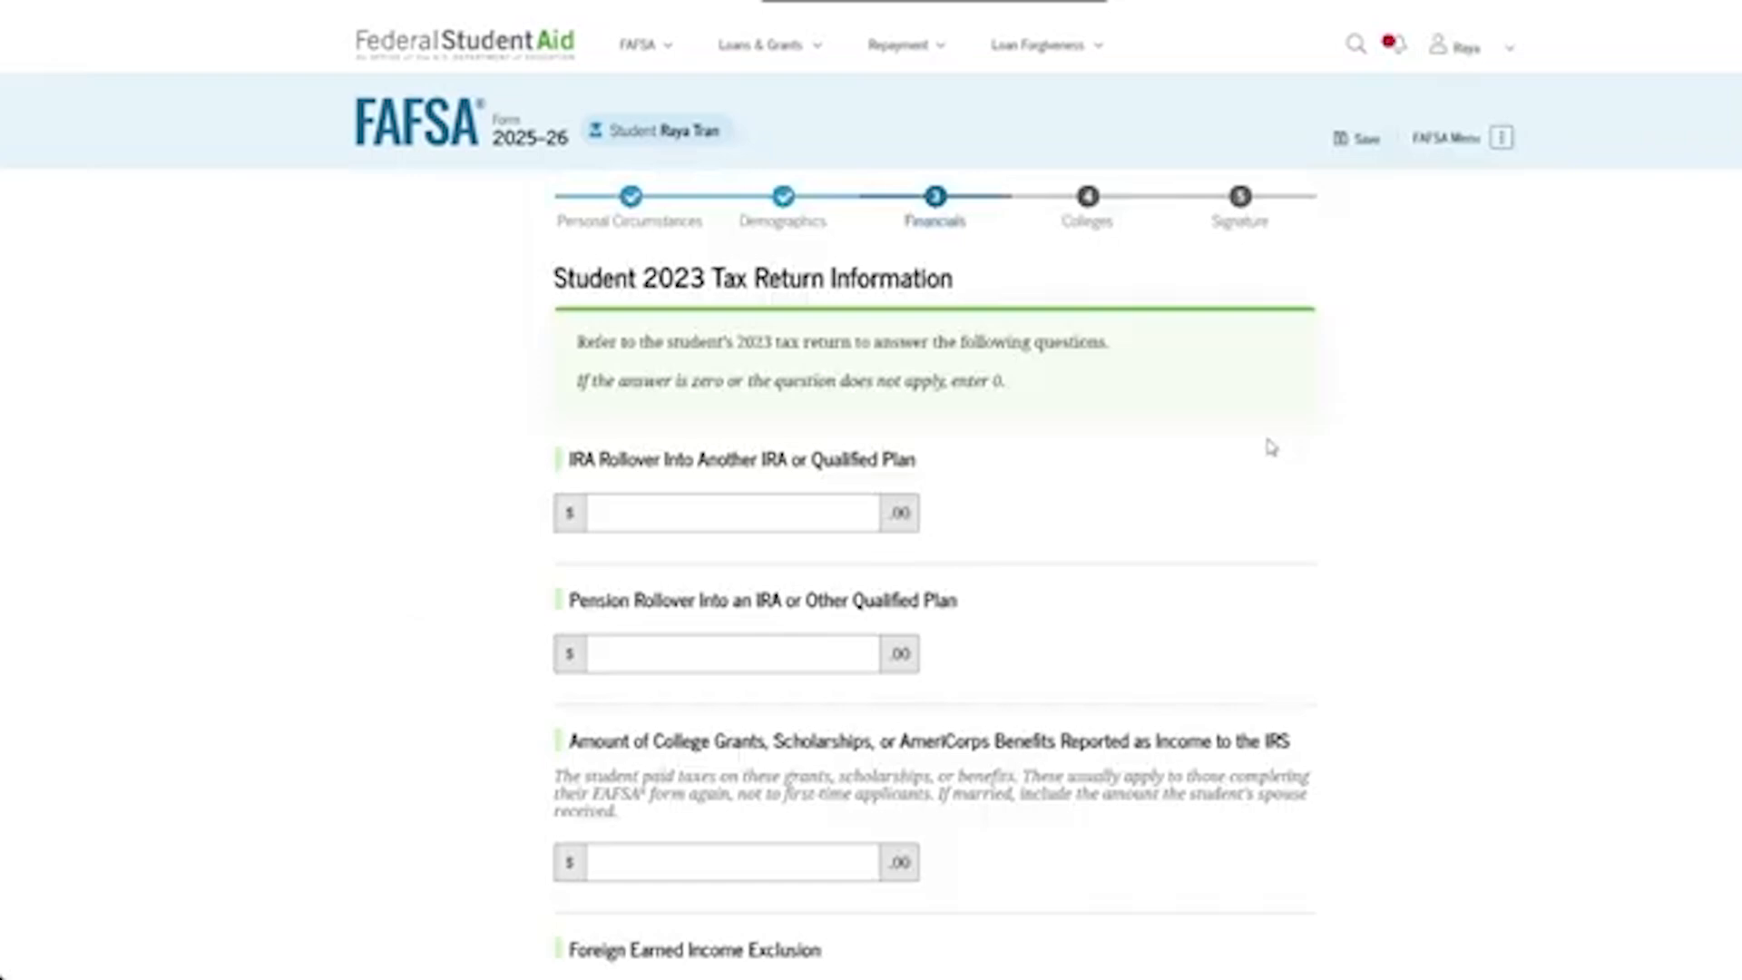
scroll(1293, 461, "down", 1)
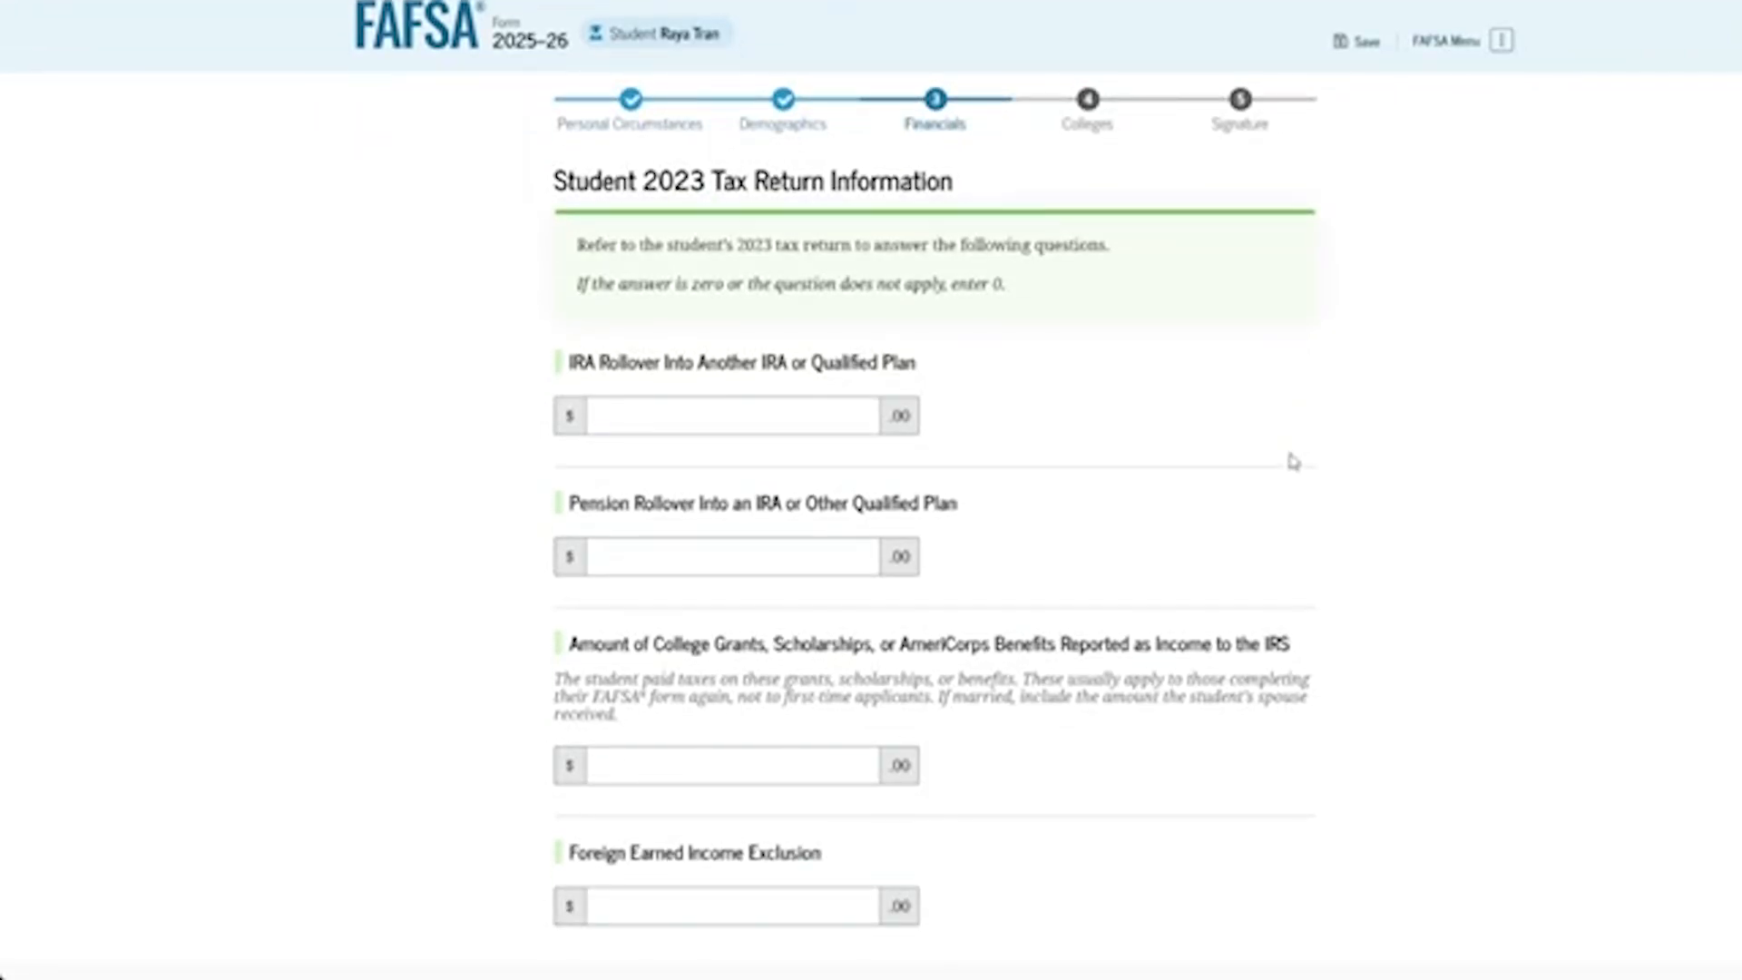
left_click(851, 410)
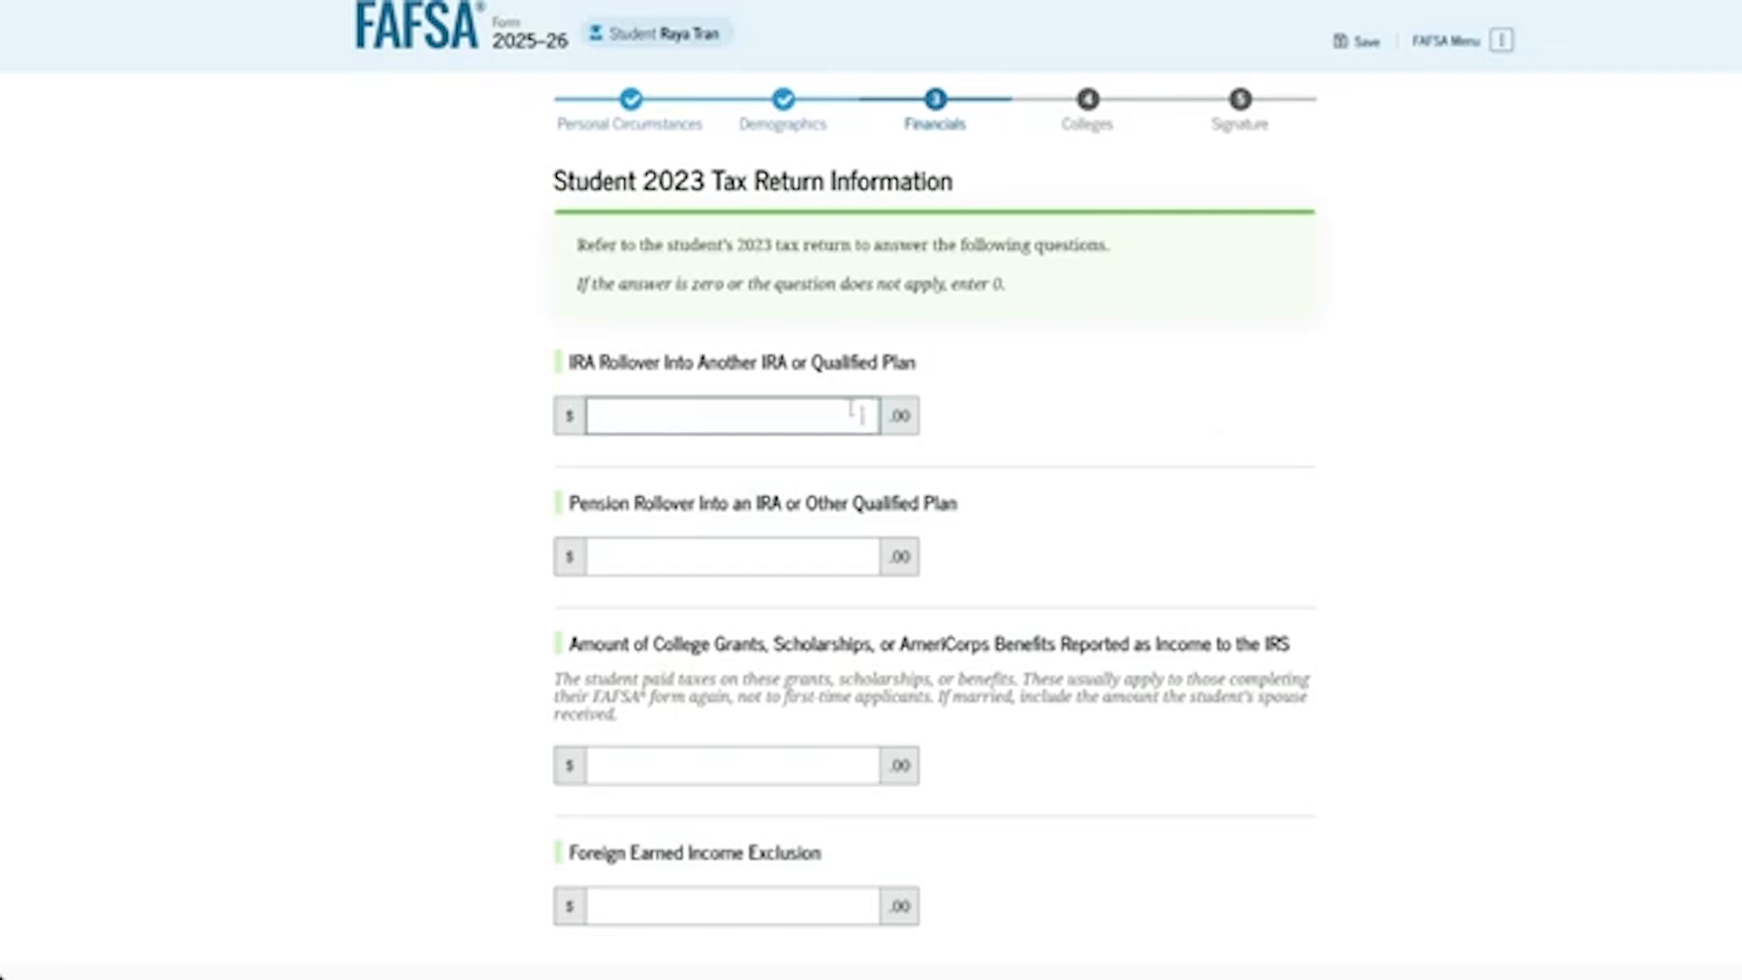
type("0")
left_click(841, 552)
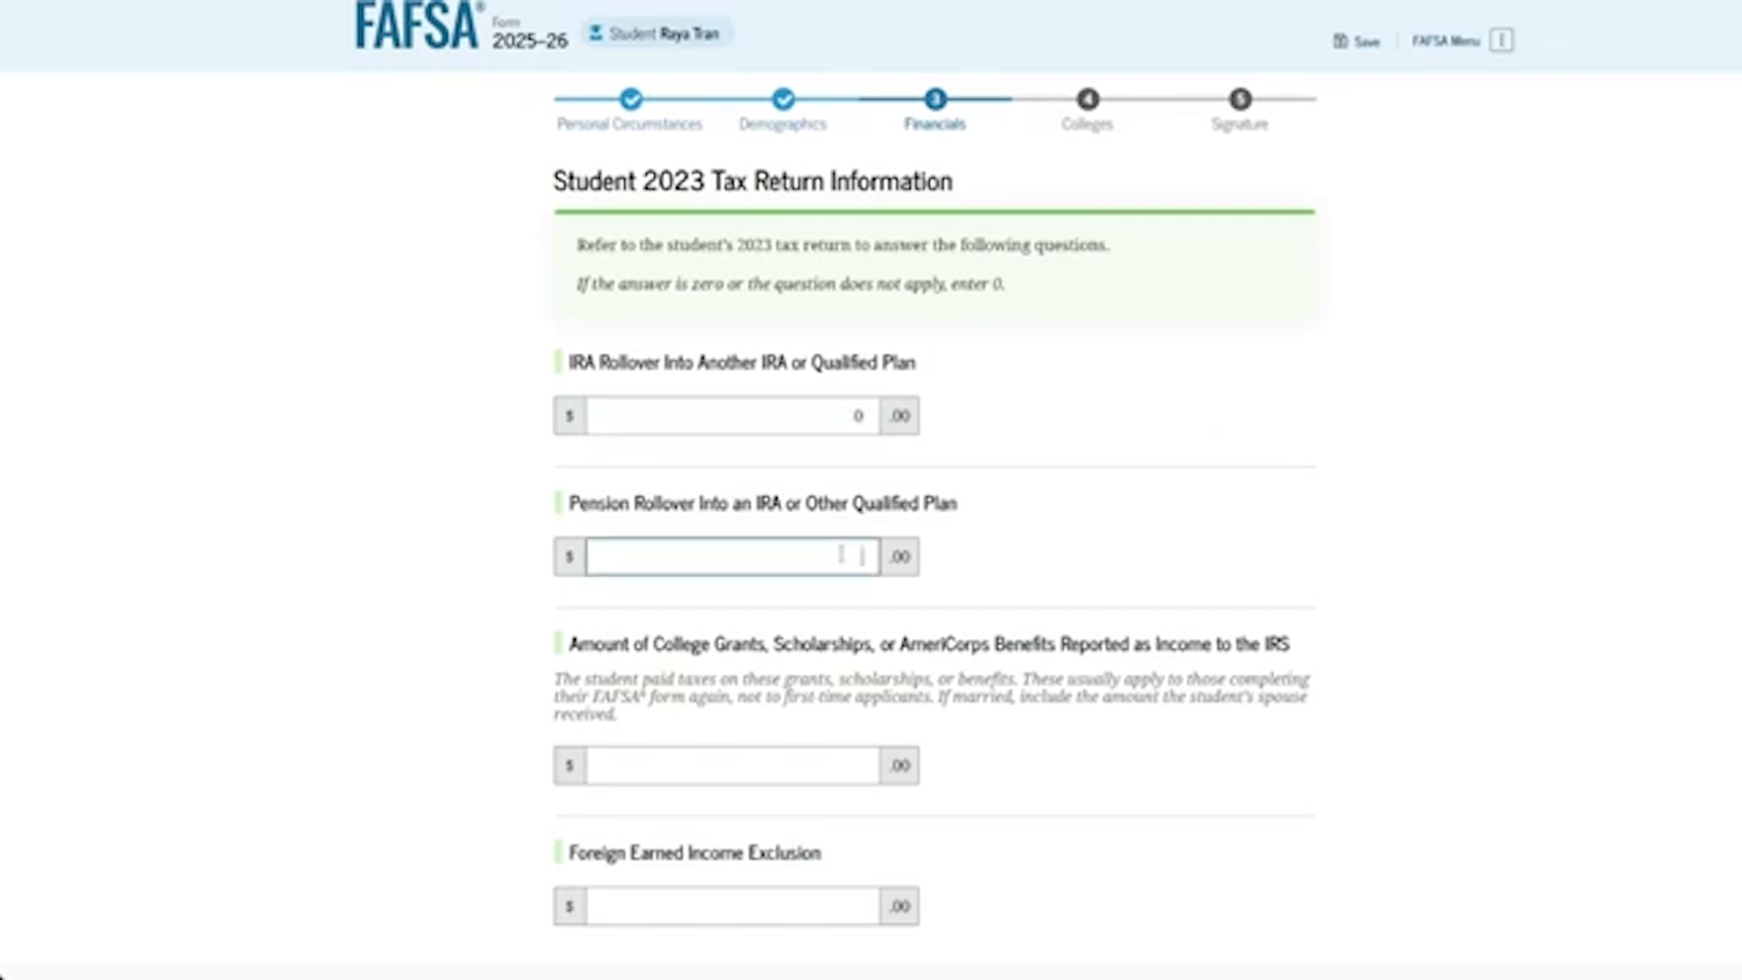
type("0")
- Enter 0 for taxable college grants, scholarships, or AmeriCorps benefits and for foreign earned income exclusion, and proceed to student assets
scroll(852, 653, "down", 1)
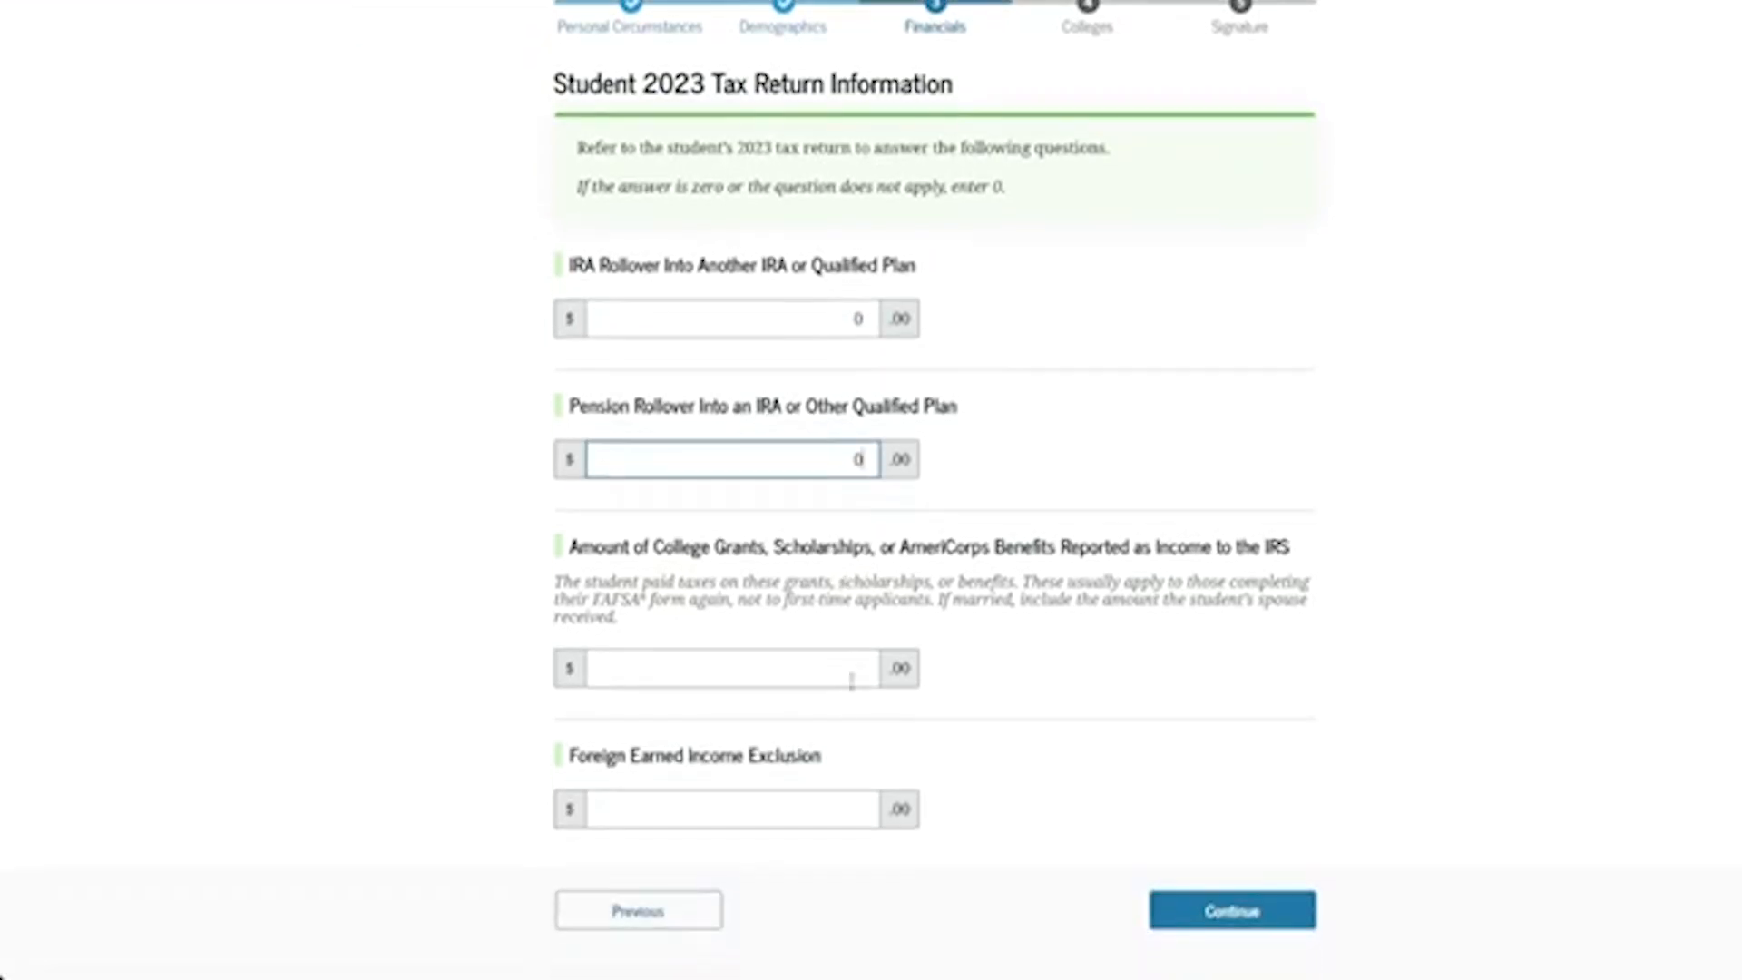
left_click(852, 653)
type("0")
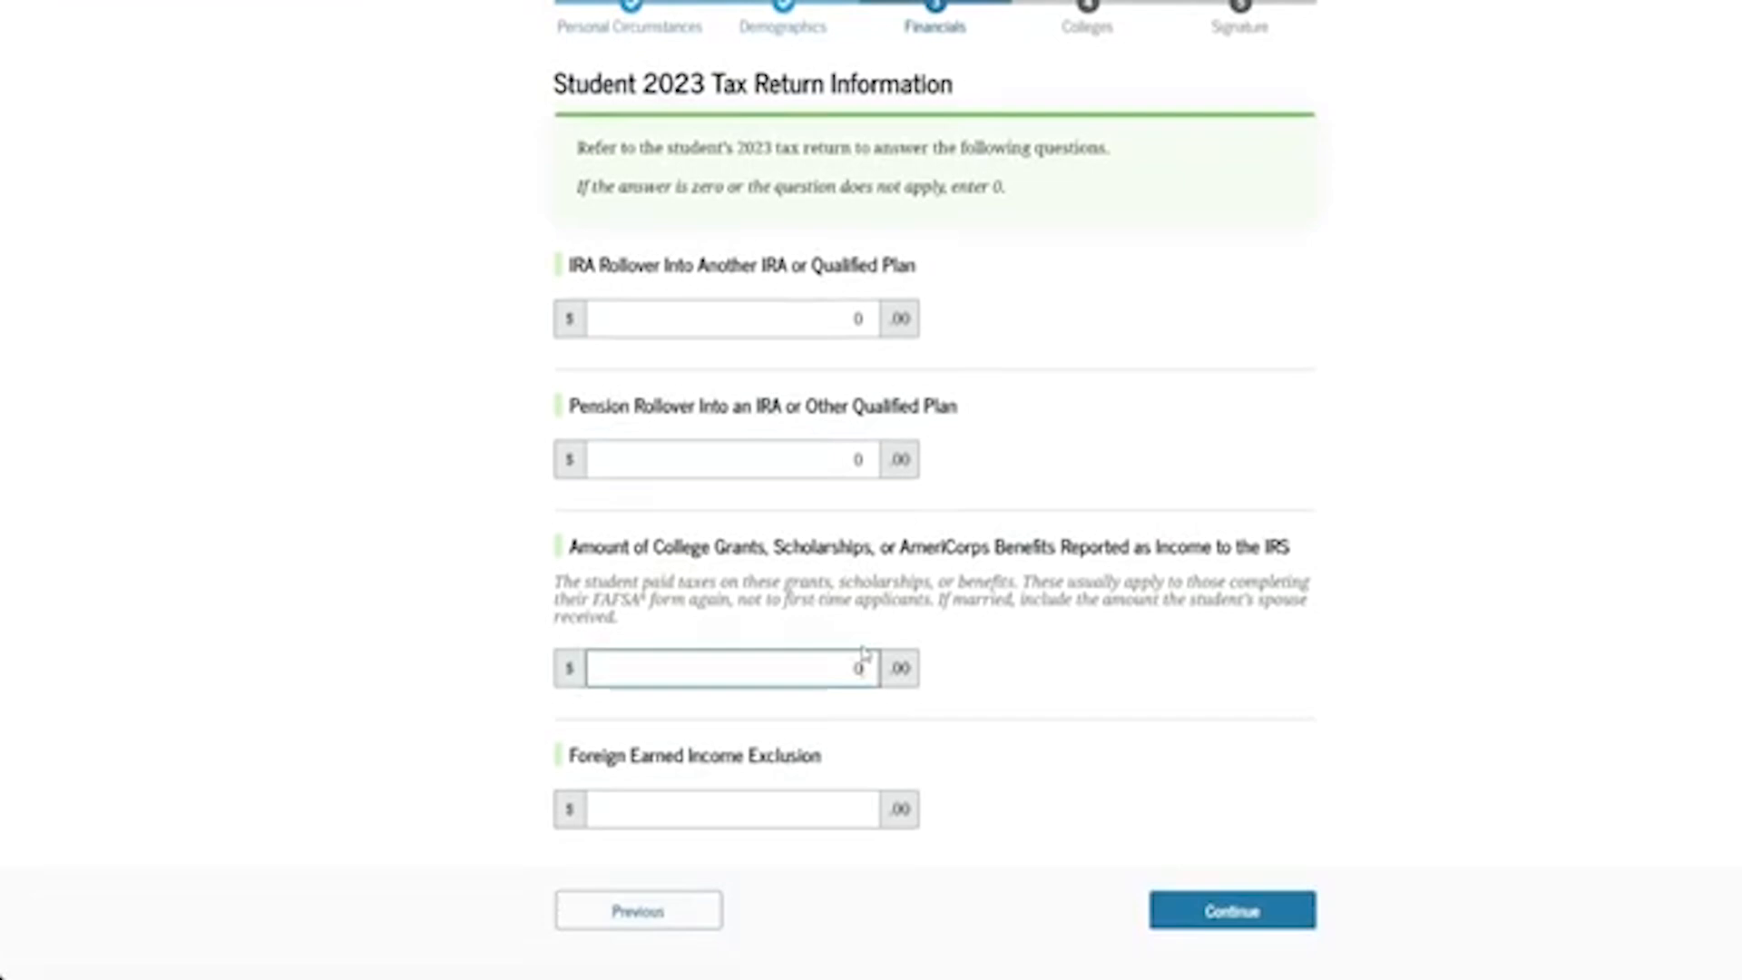
left_click(839, 824)
type("0")
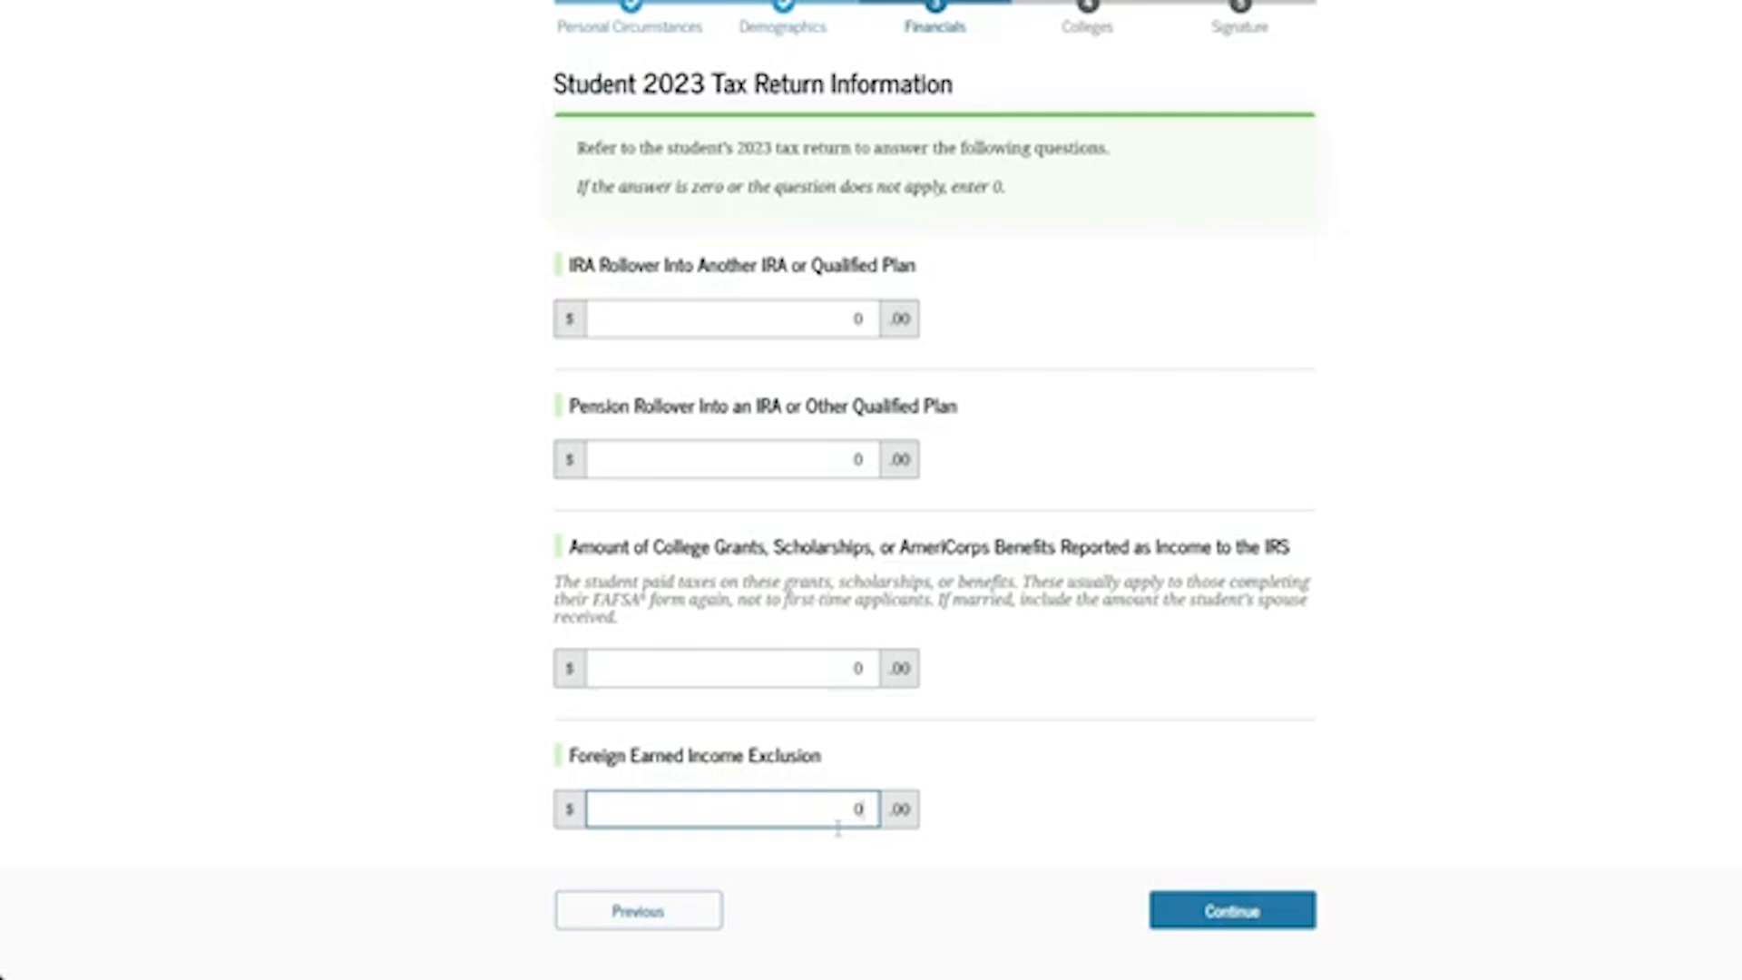
left_click(1267, 929)
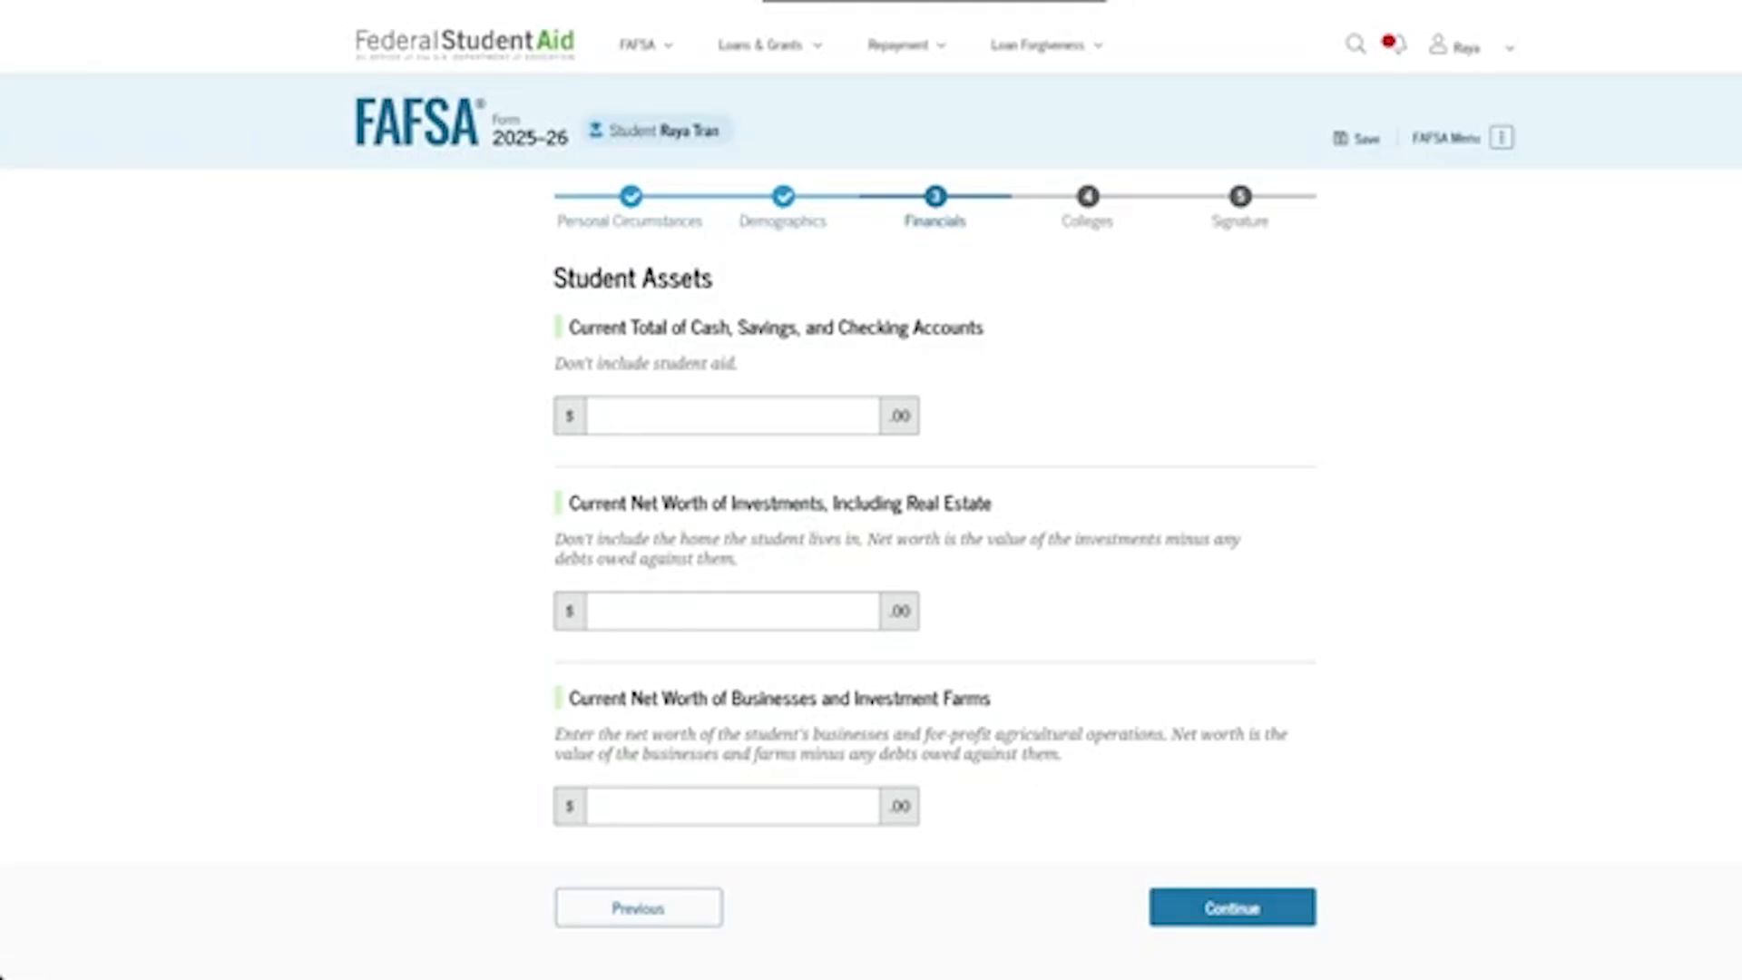
- Enter 0 for the student's cash and accounts, investments, and businesses and farms, and proceed to the college search page
left_click(780, 415)
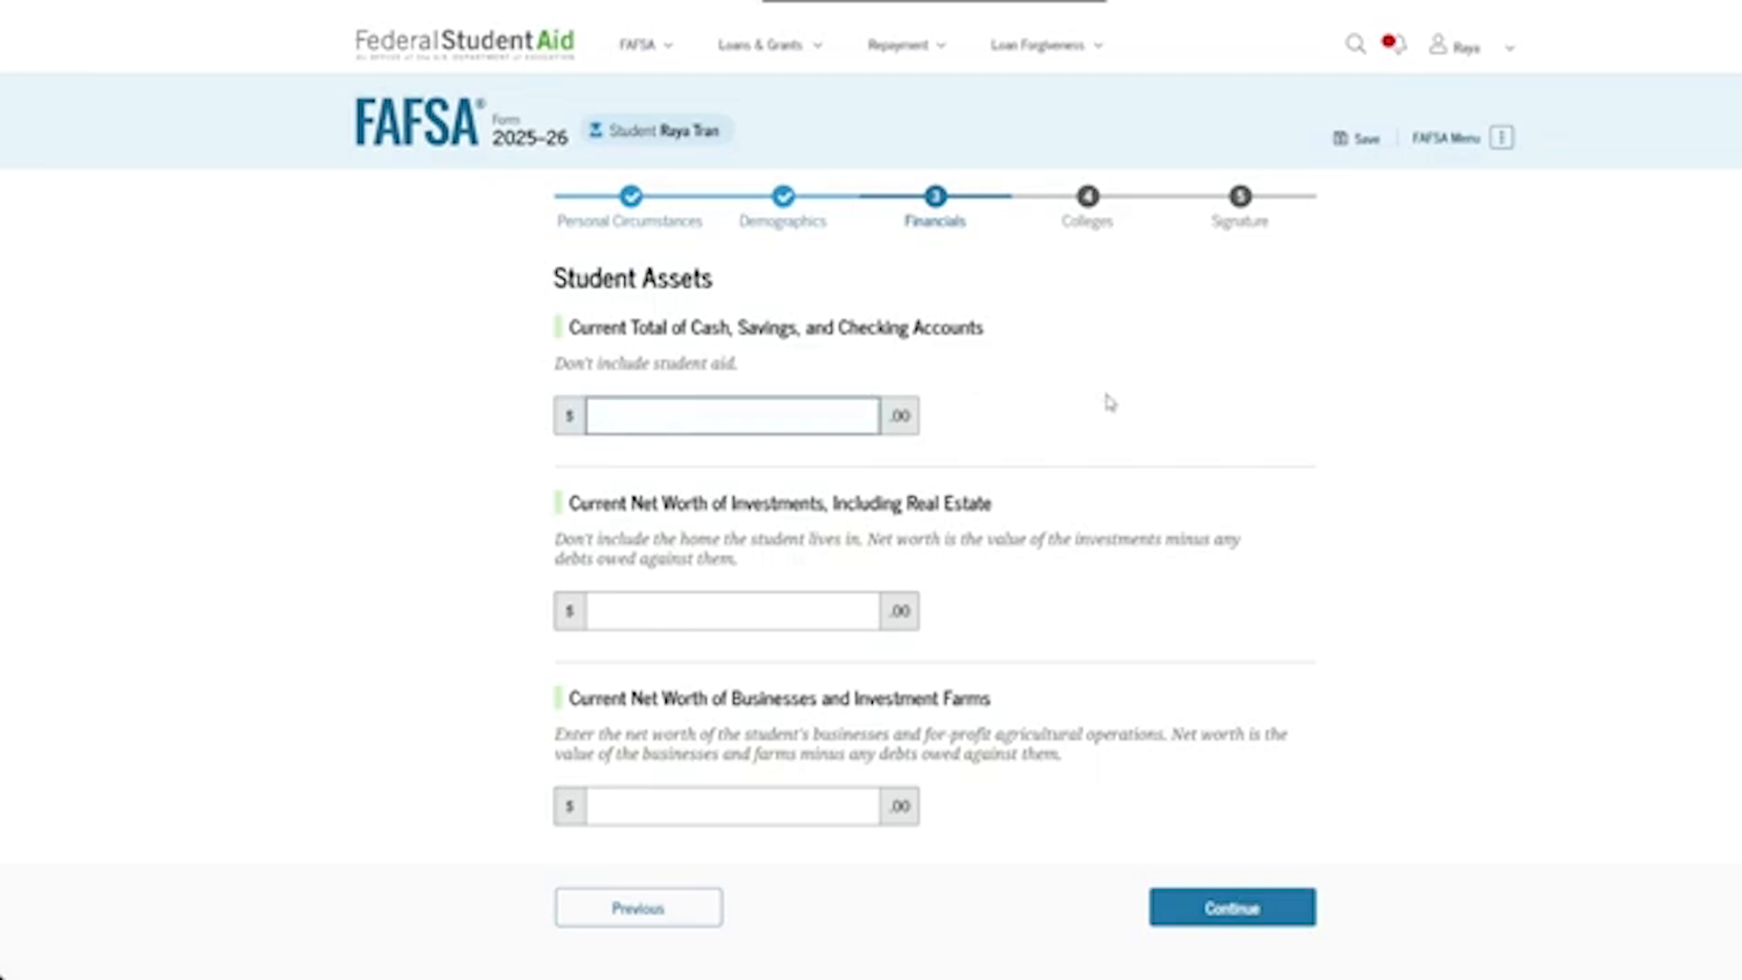
type("0")
left_click(845, 614)
type("0")
left_click(814, 808)
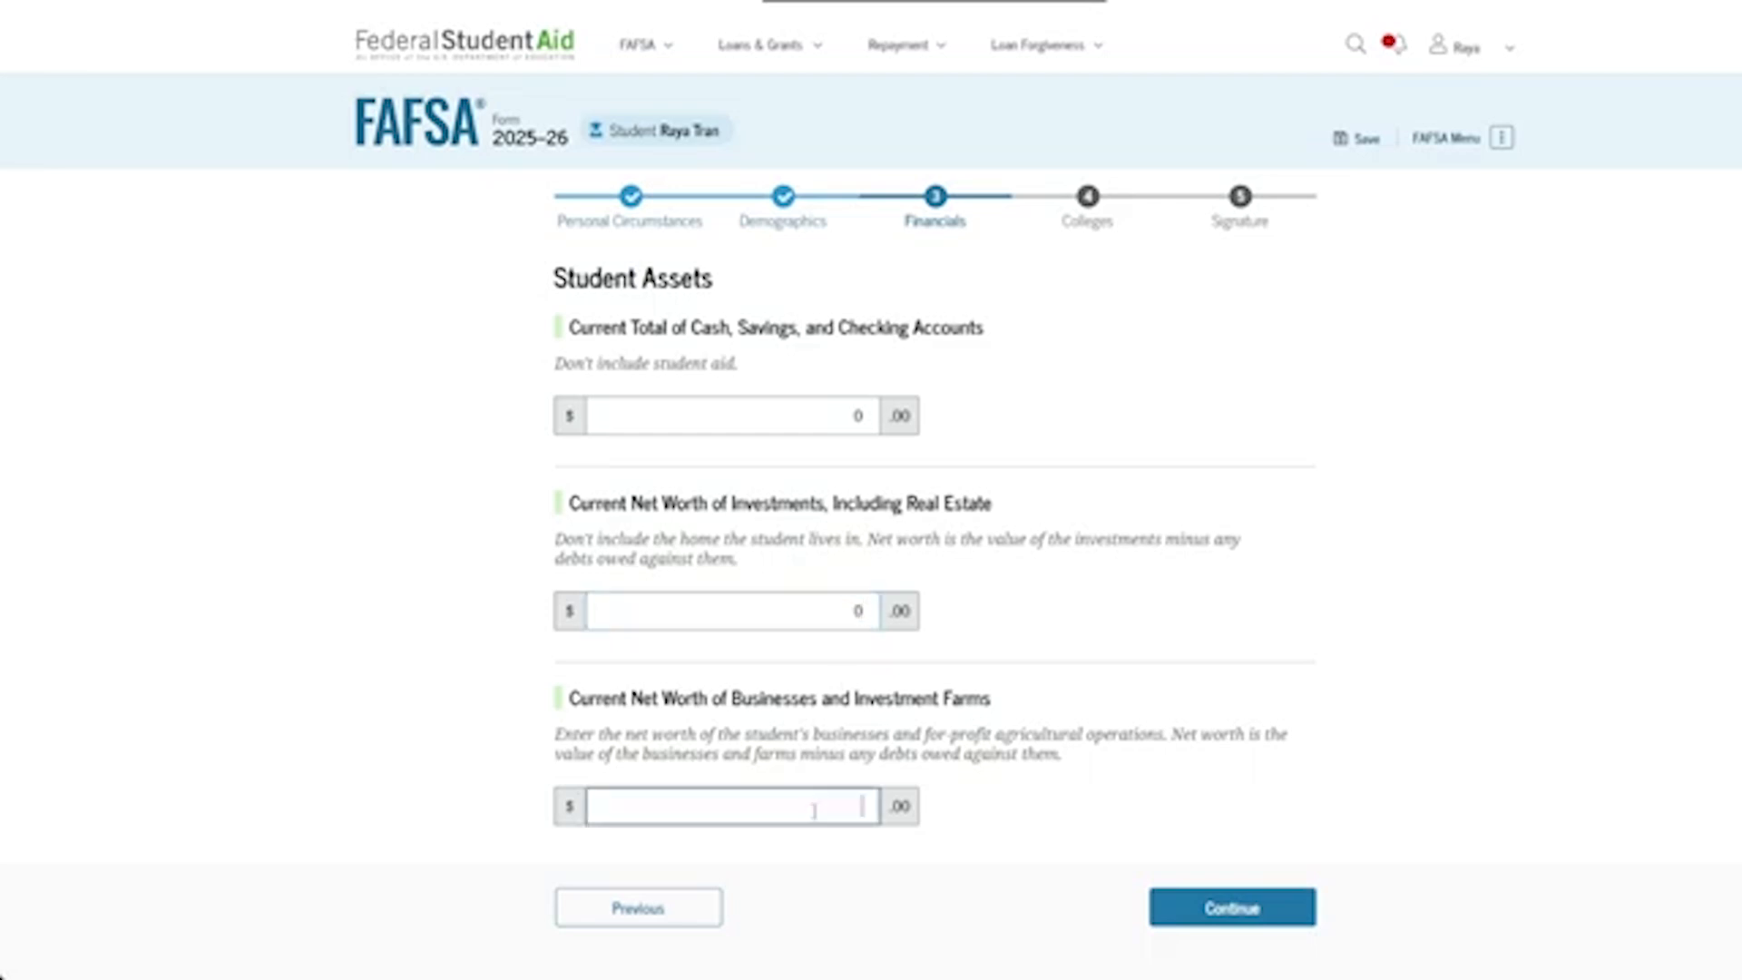
type("0")
left_click(1276, 910)
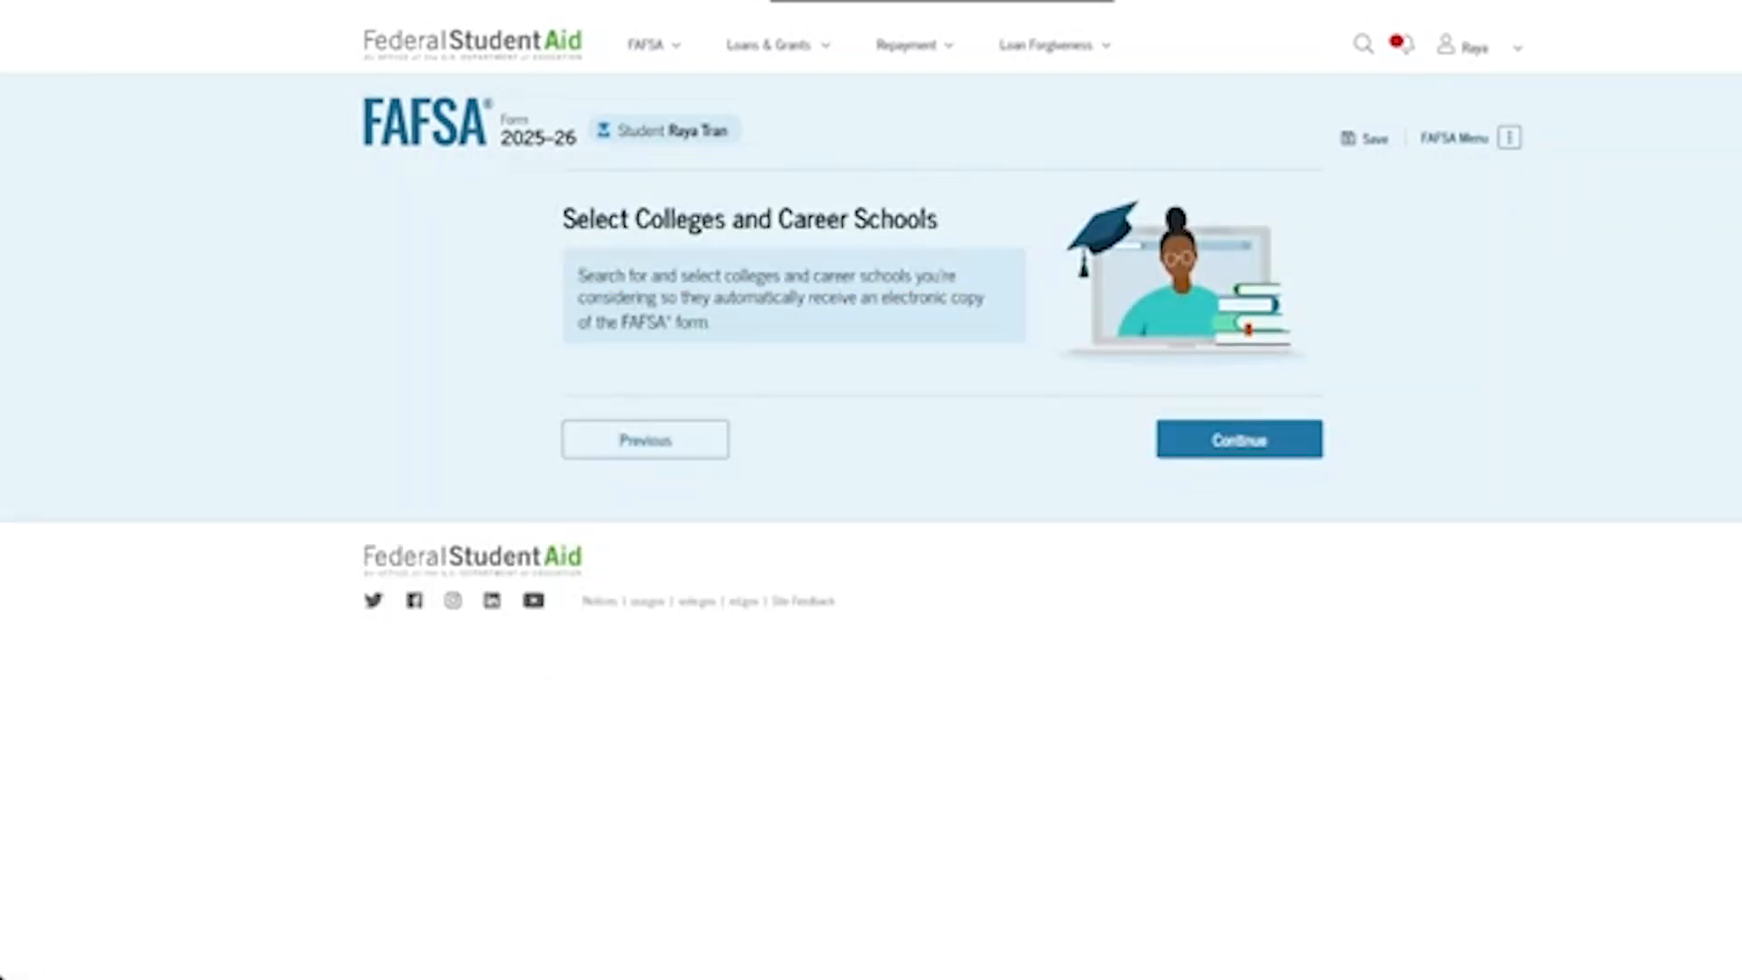
left_click(1240, 439)
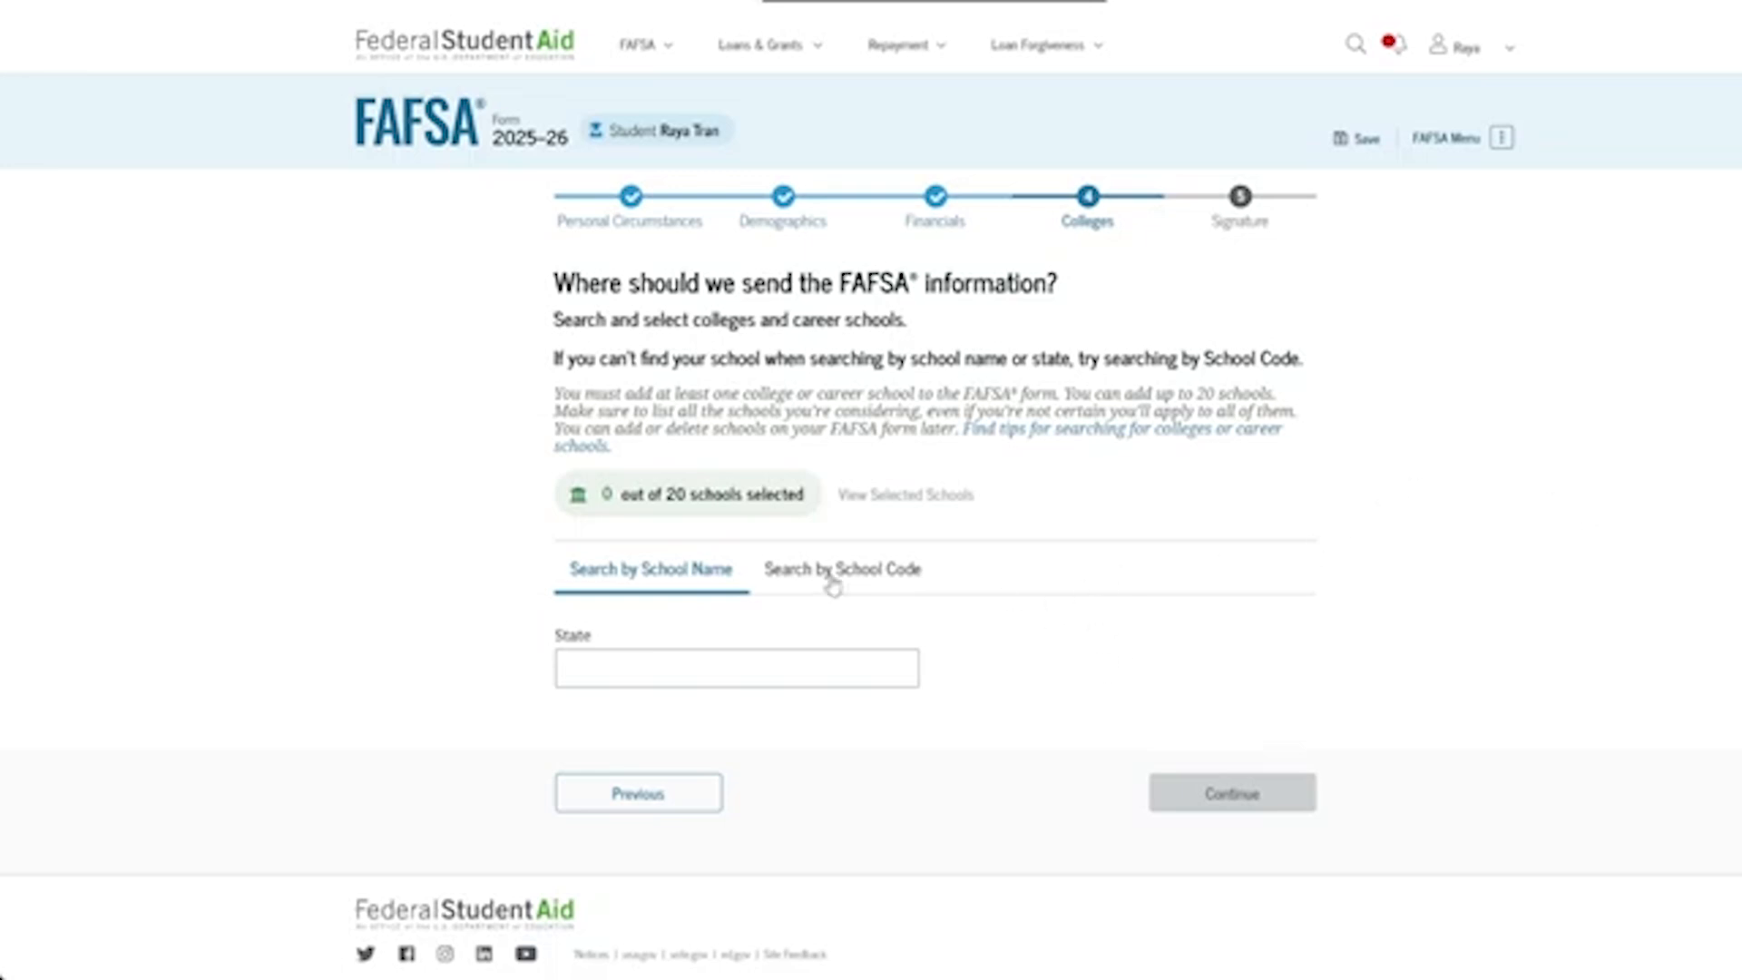
- Search for colleges by the federal school code 002657
left_click(906, 572)
left_click(871, 667)
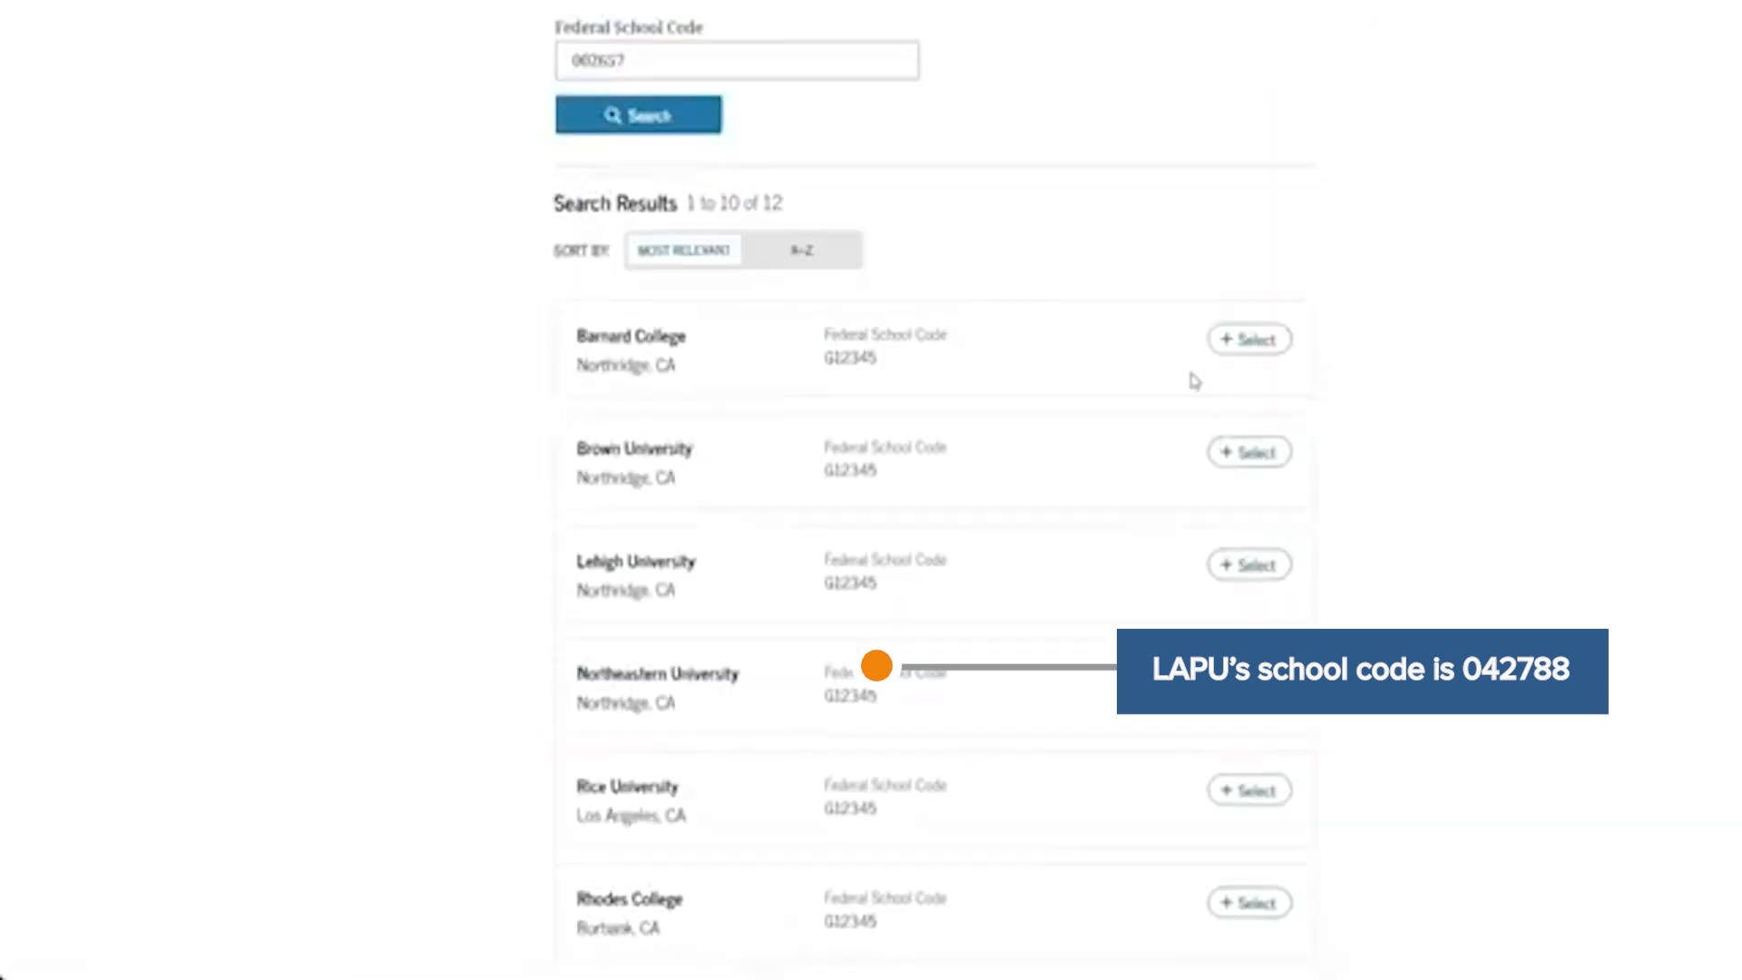
scroll(1194, 381, "up", 4)
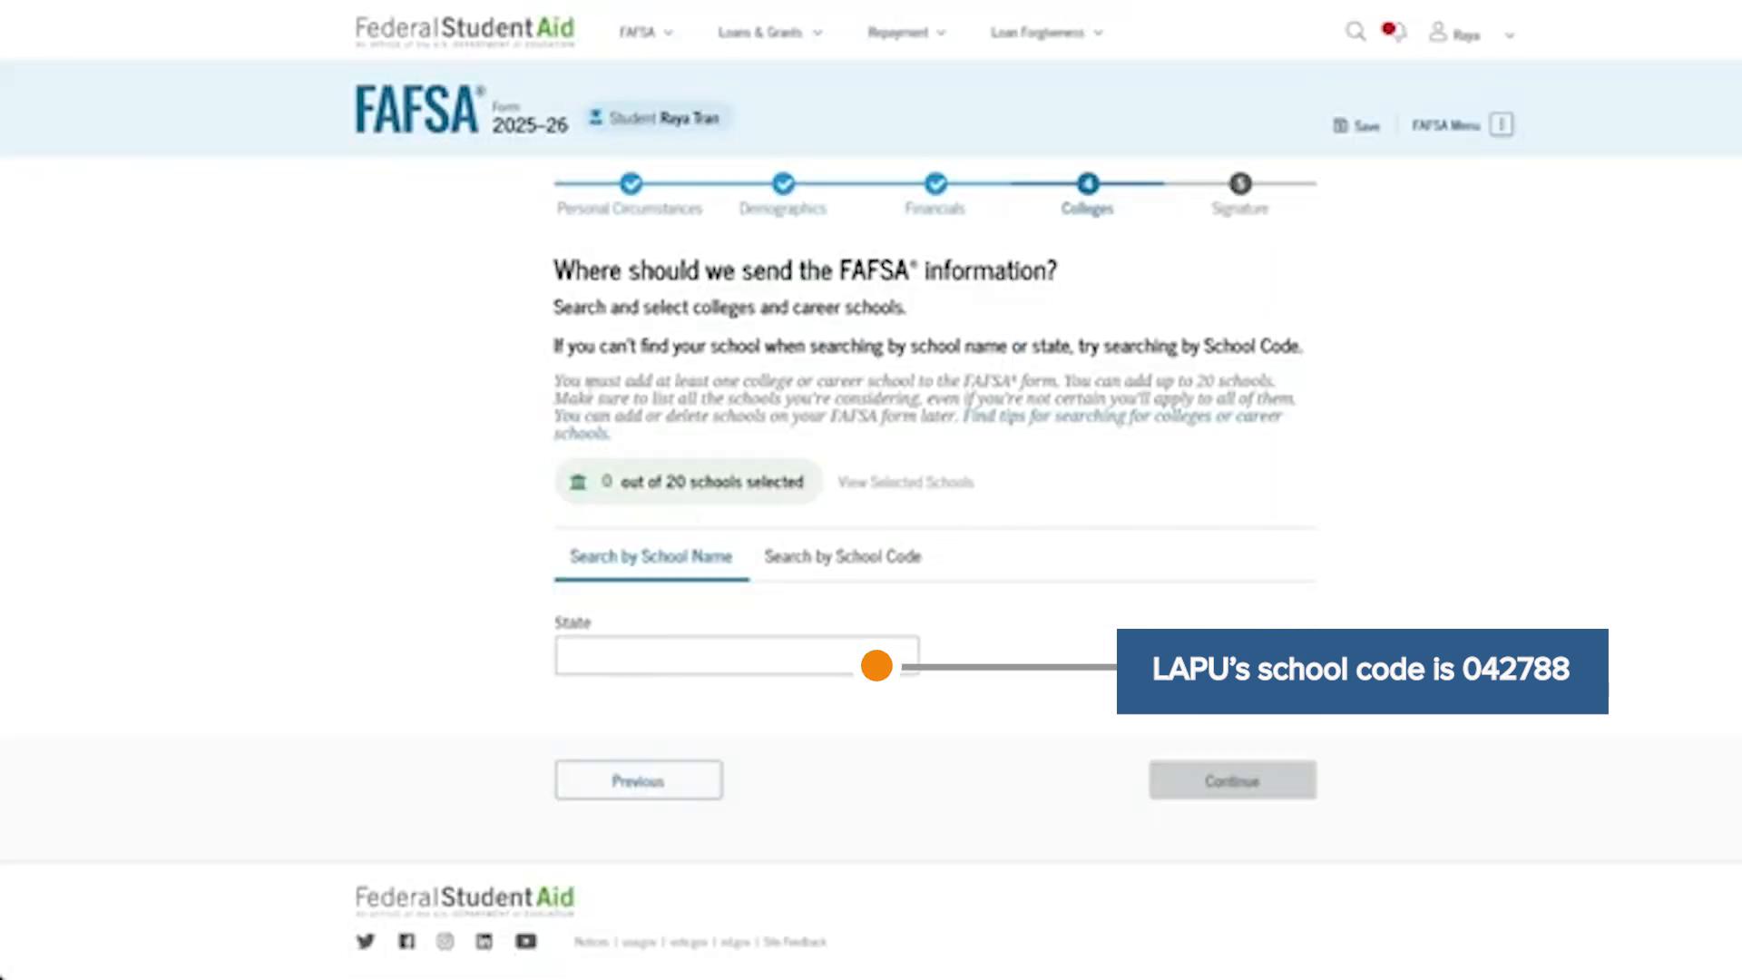
left_click(828, 561)
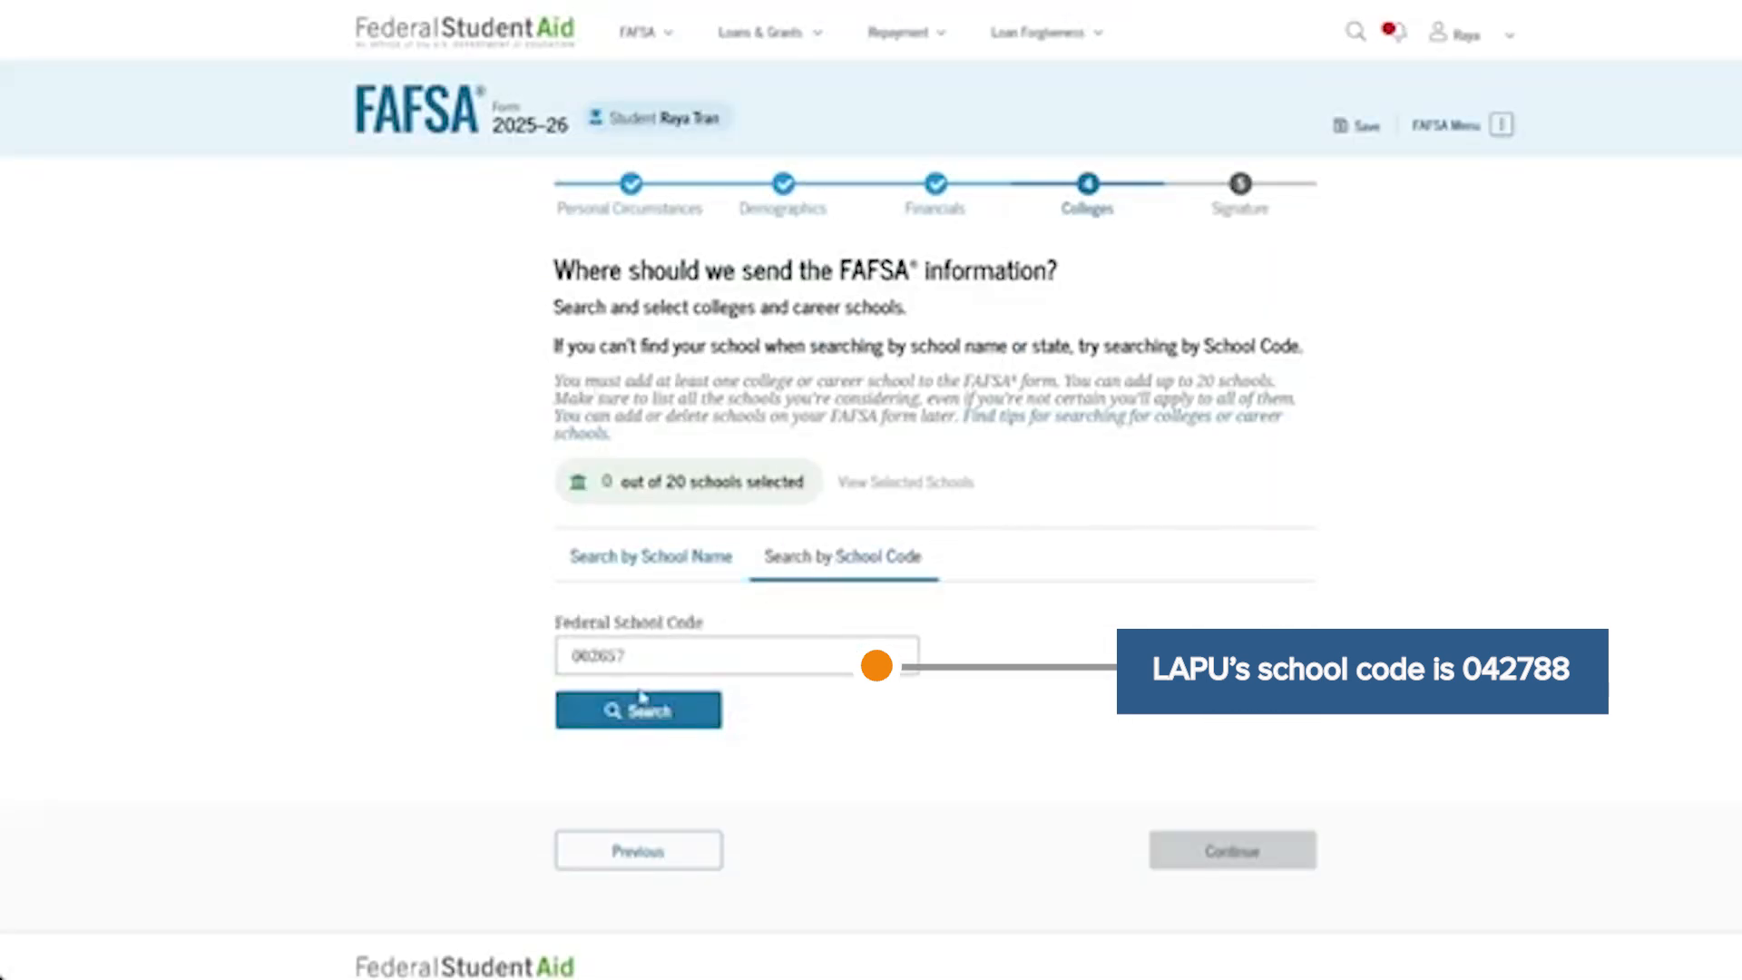
left_click(643, 700)
scroll(823, 737, "down", 9)
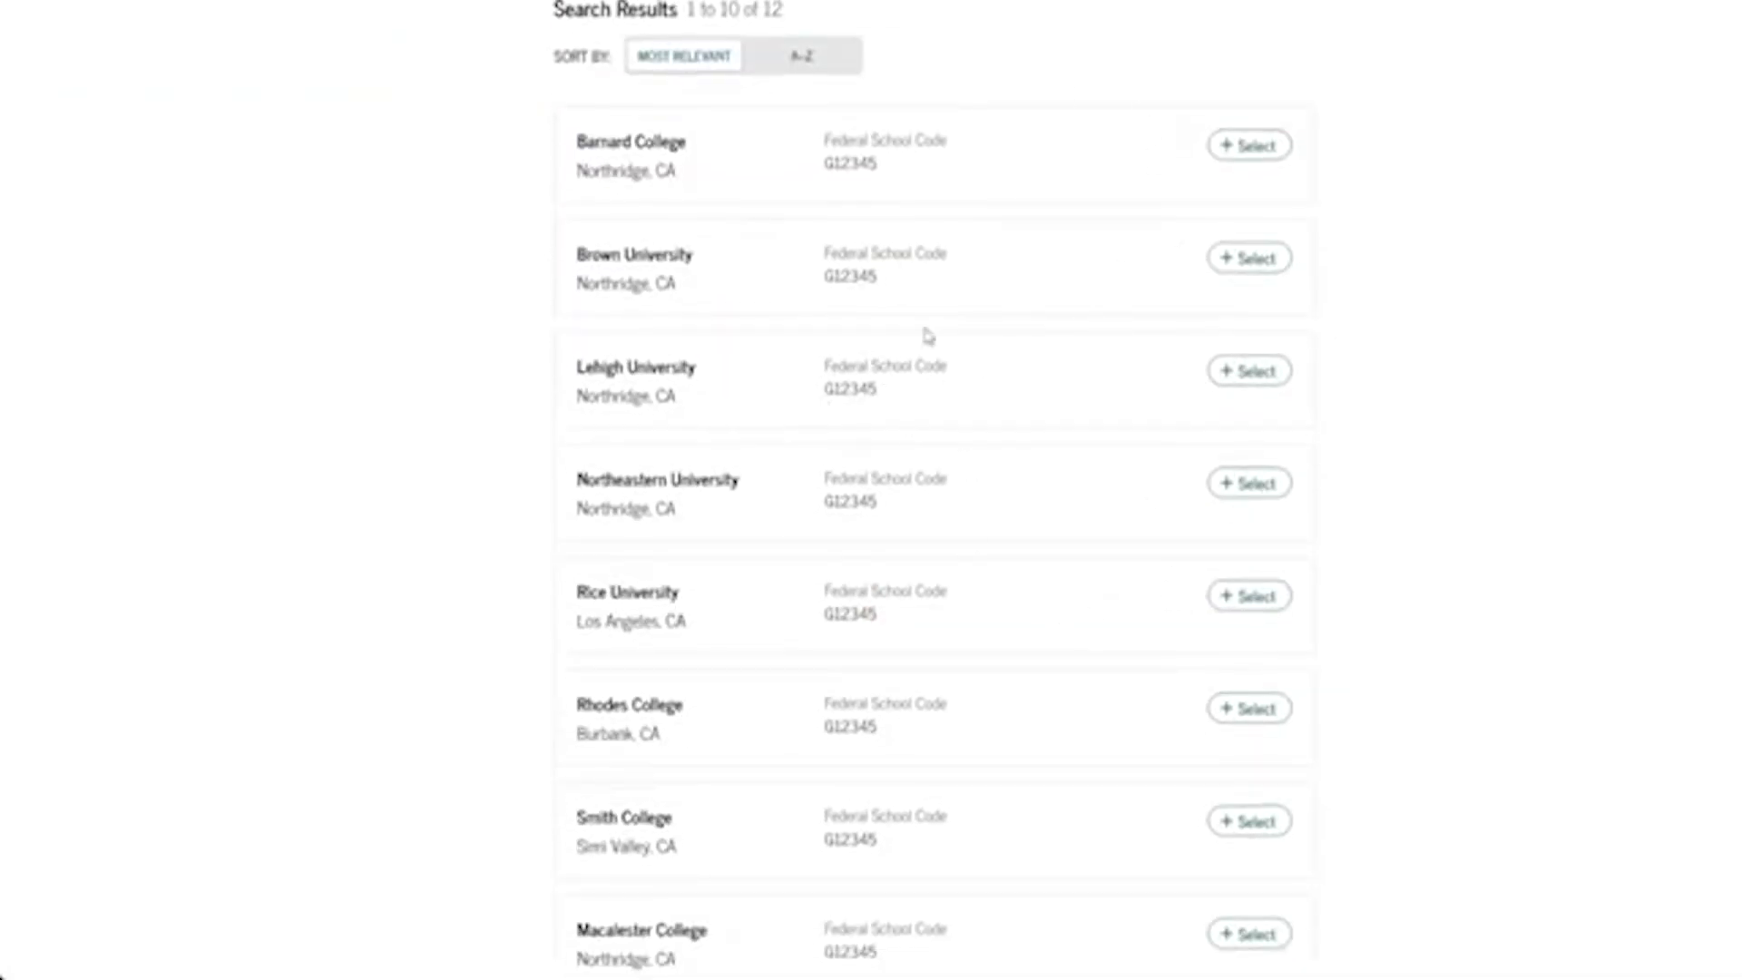
- Select Brown University from the search results, confirm the selected schools list, and proceed to the form summary
left_click(1249, 259)
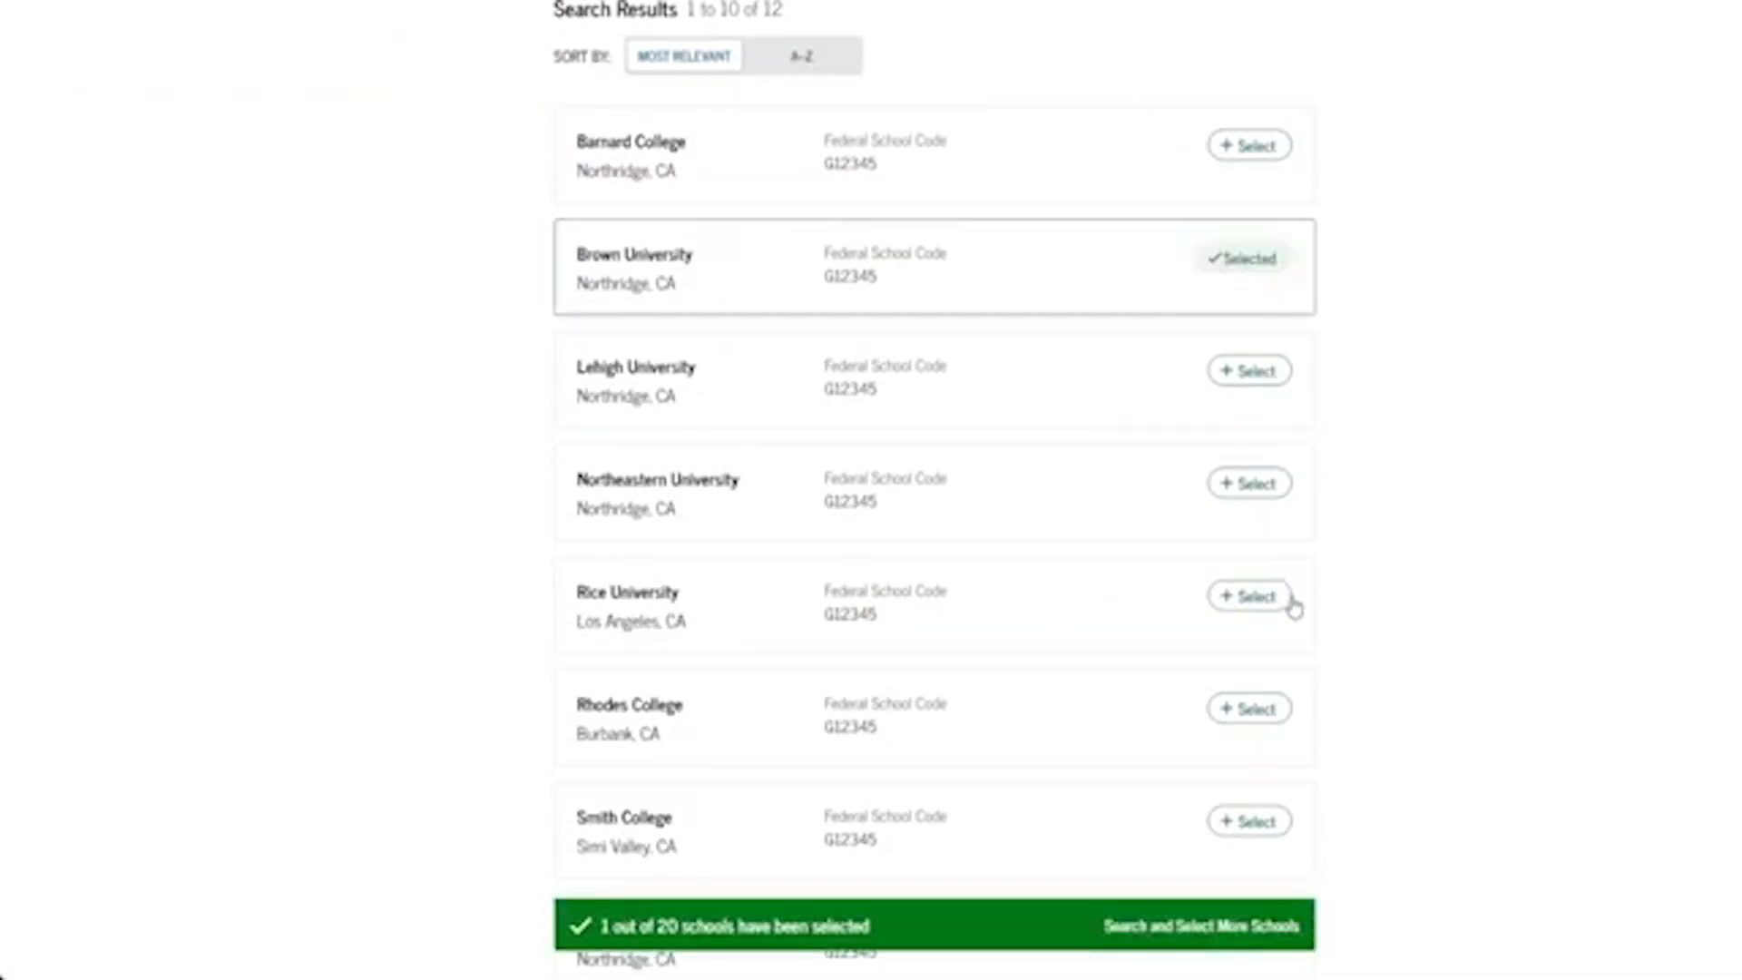
scroll(1291, 595, "down", 7)
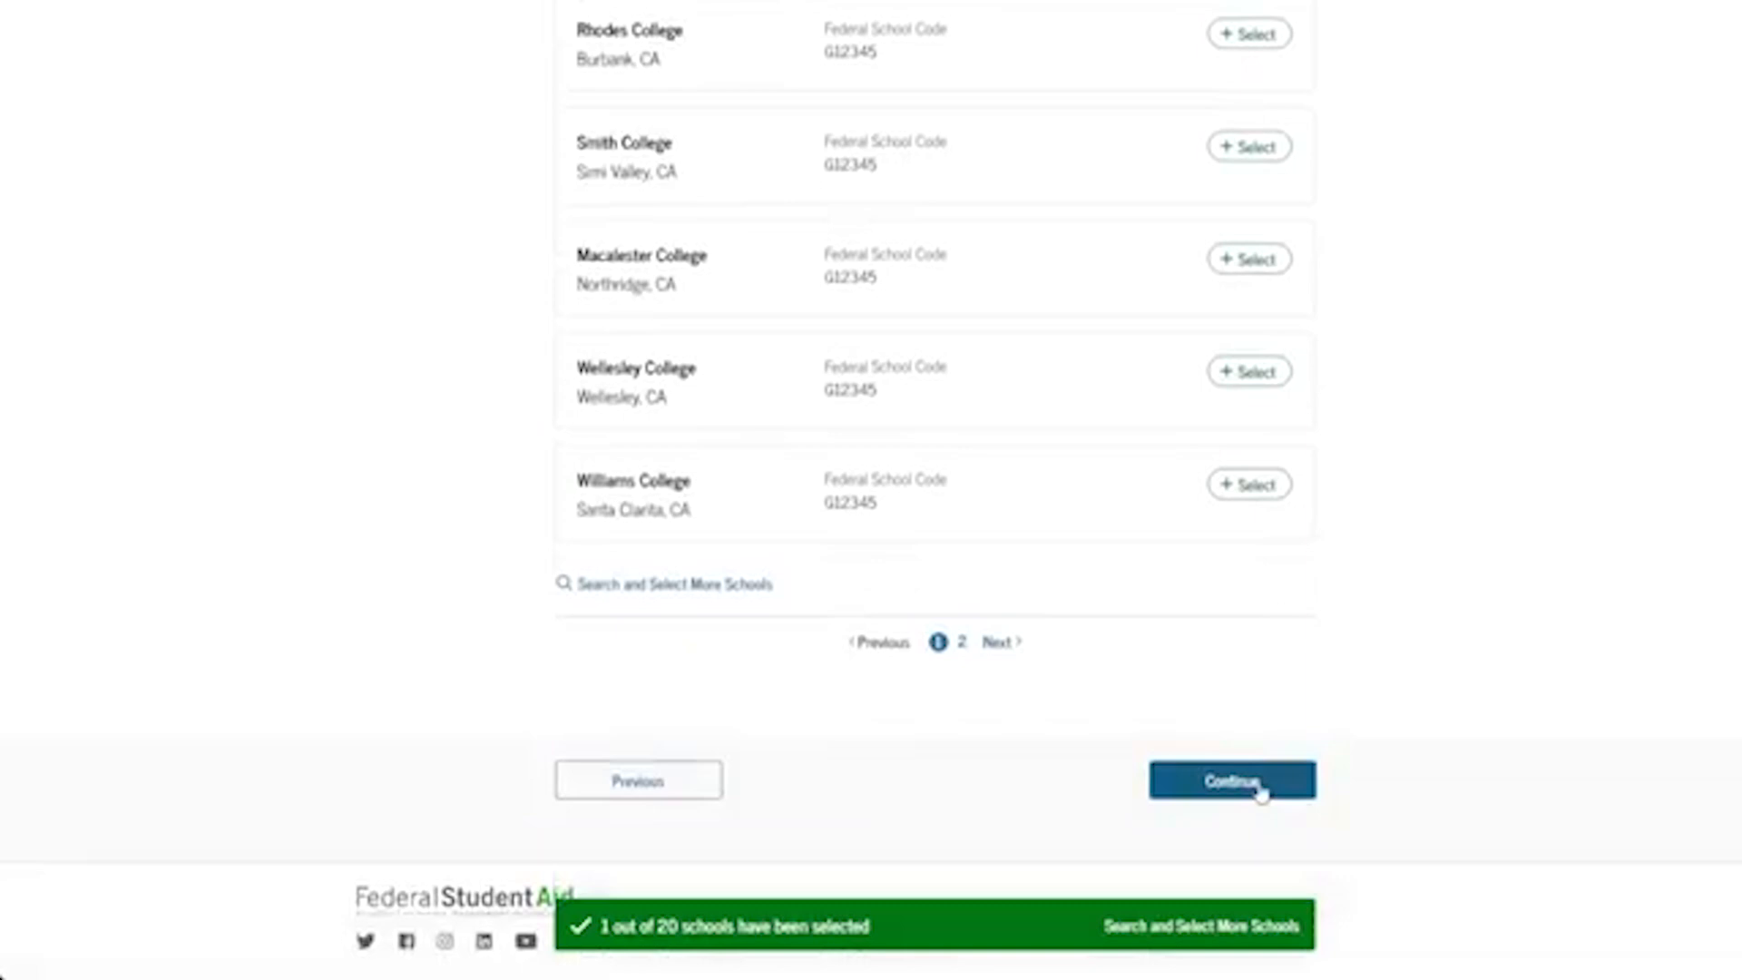
left_click(1259, 791)
scroll(1288, 744, "down", 2)
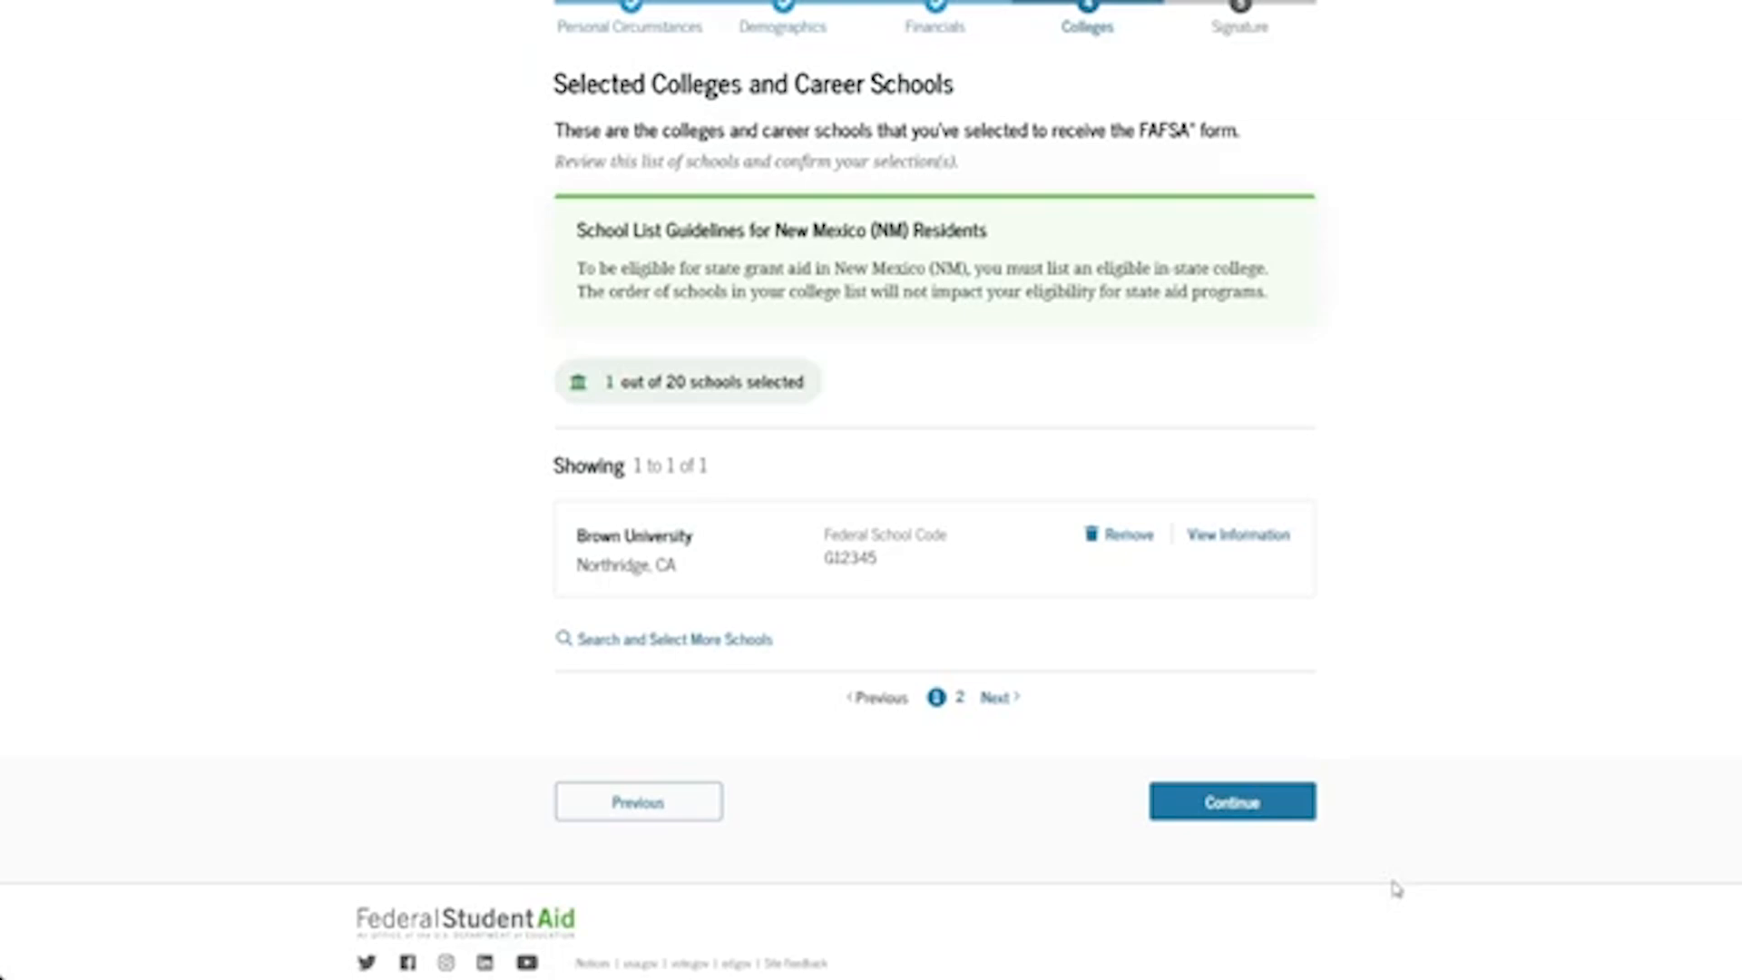
left_click(1295, 816)
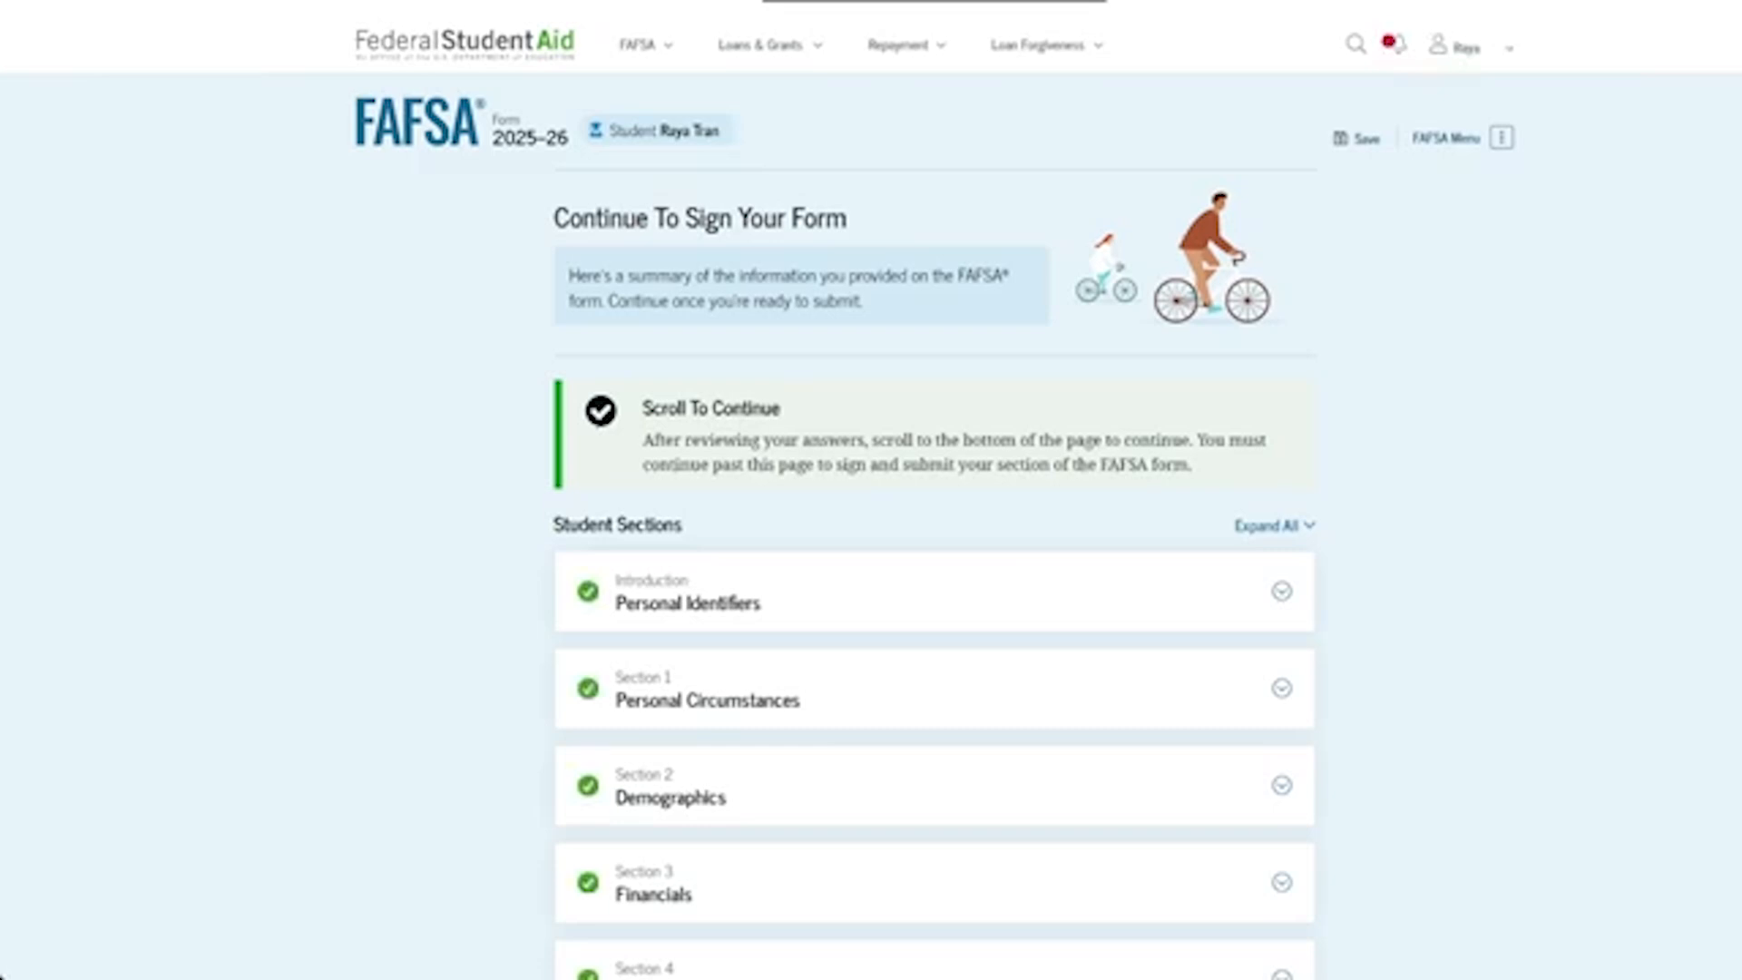
- Review the student's Personal Circumstances answers in the form summary, and collapse that section
scroll(934, 544, "down", 4)
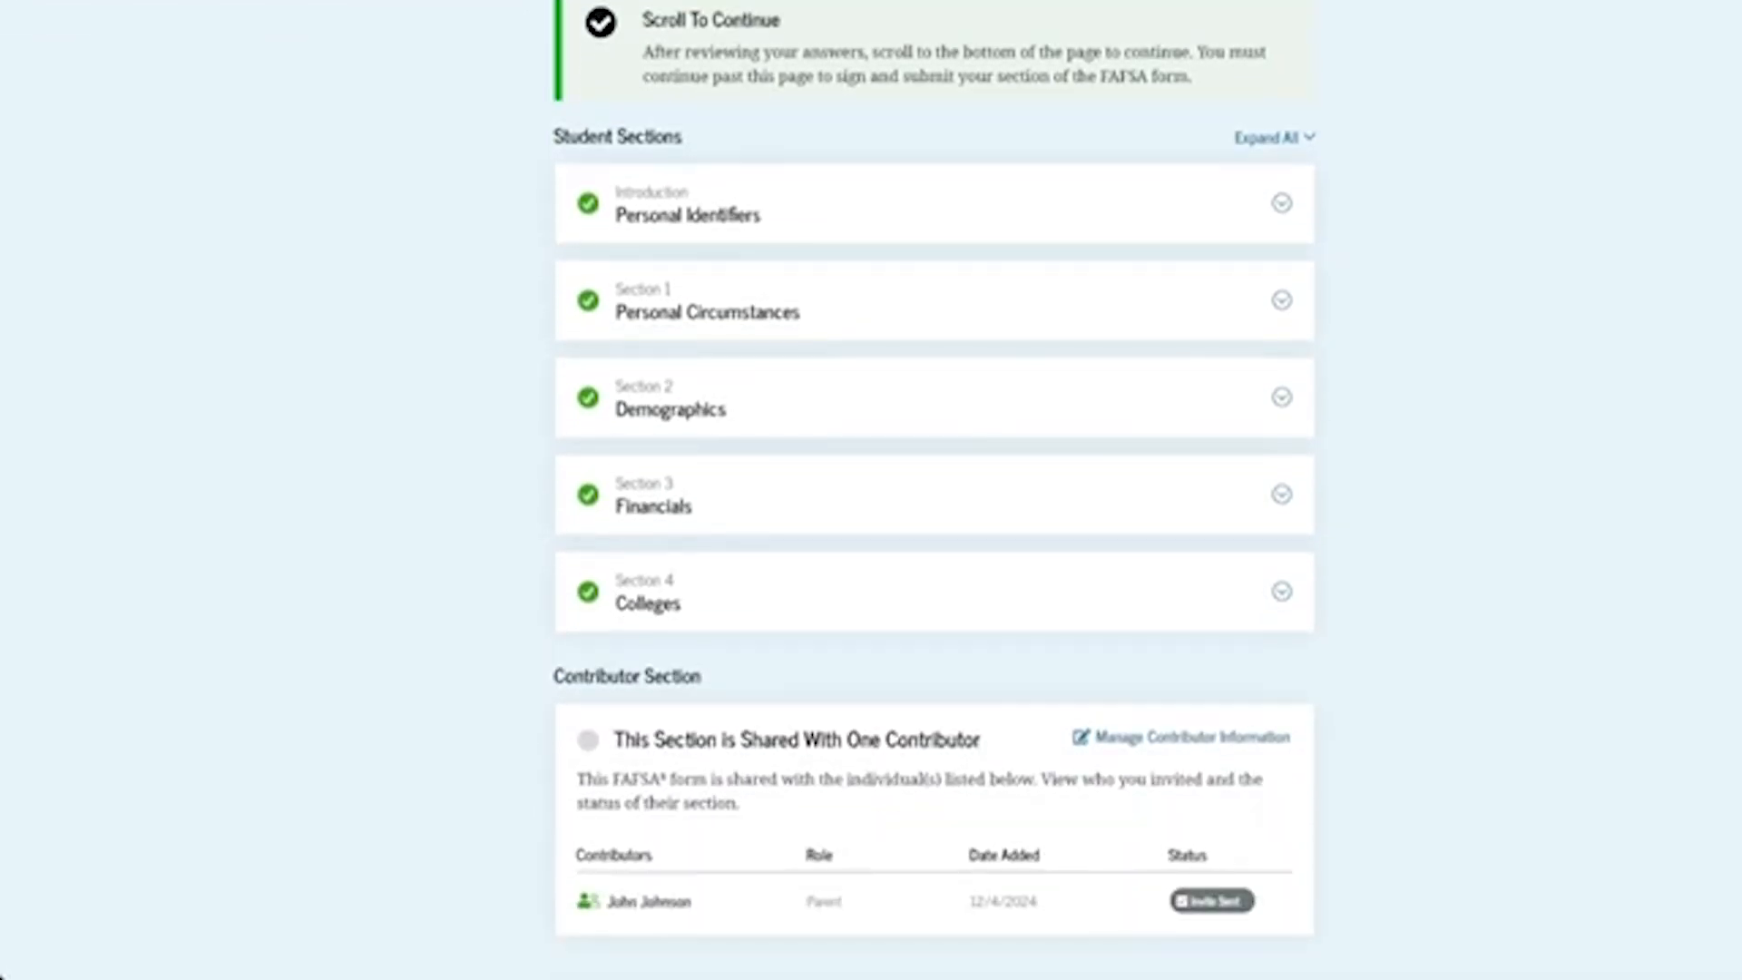
left_click(1249, 323)
scroll(1223, 492, "down", 4)
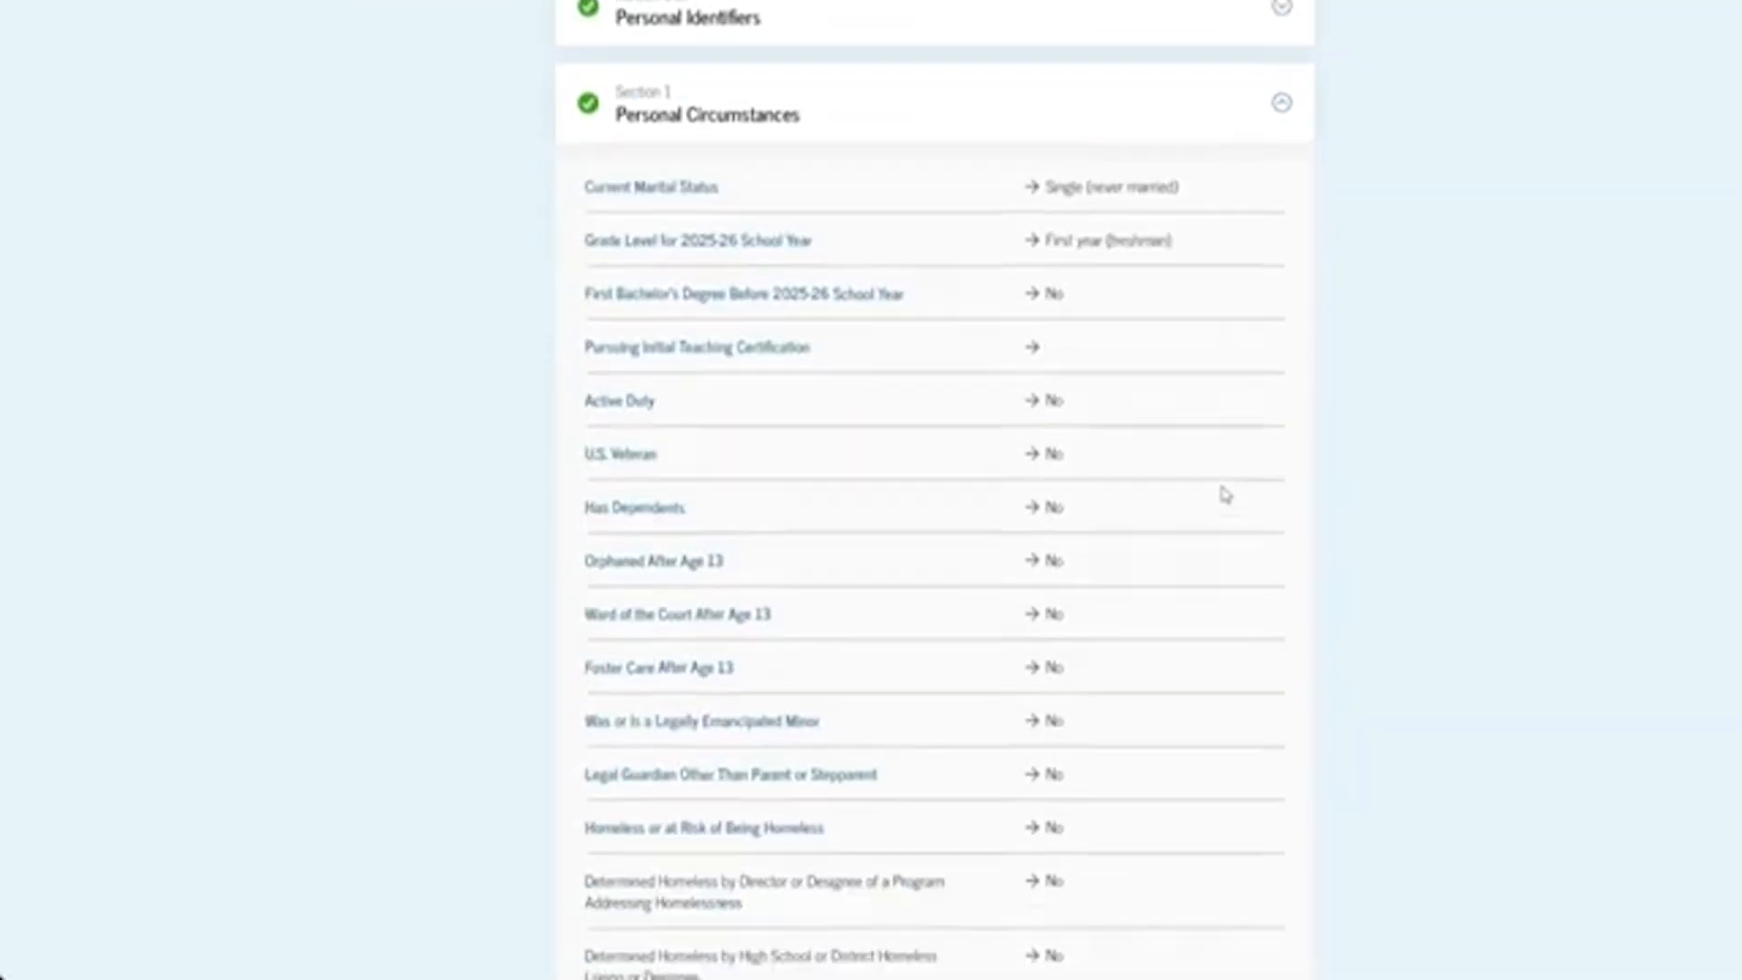
scroll(1219, 504, "down", 4)
scroll(1213, 508, "up", 6)
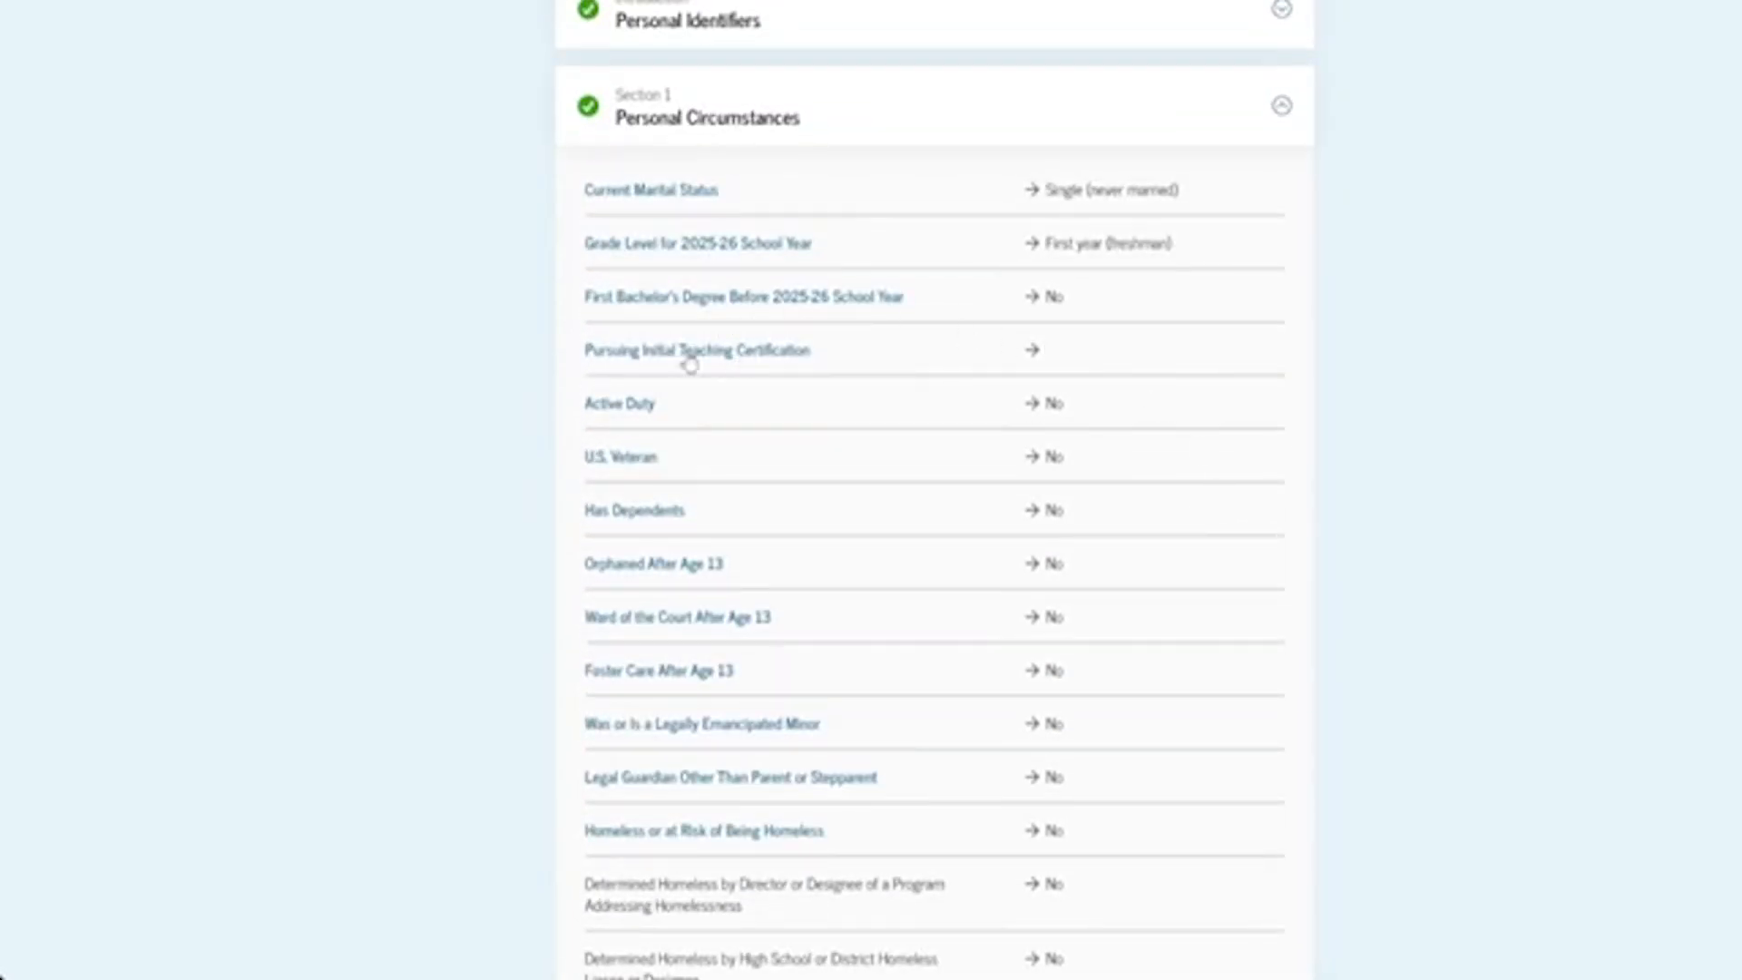
scroll(661, 357, "up", 3)
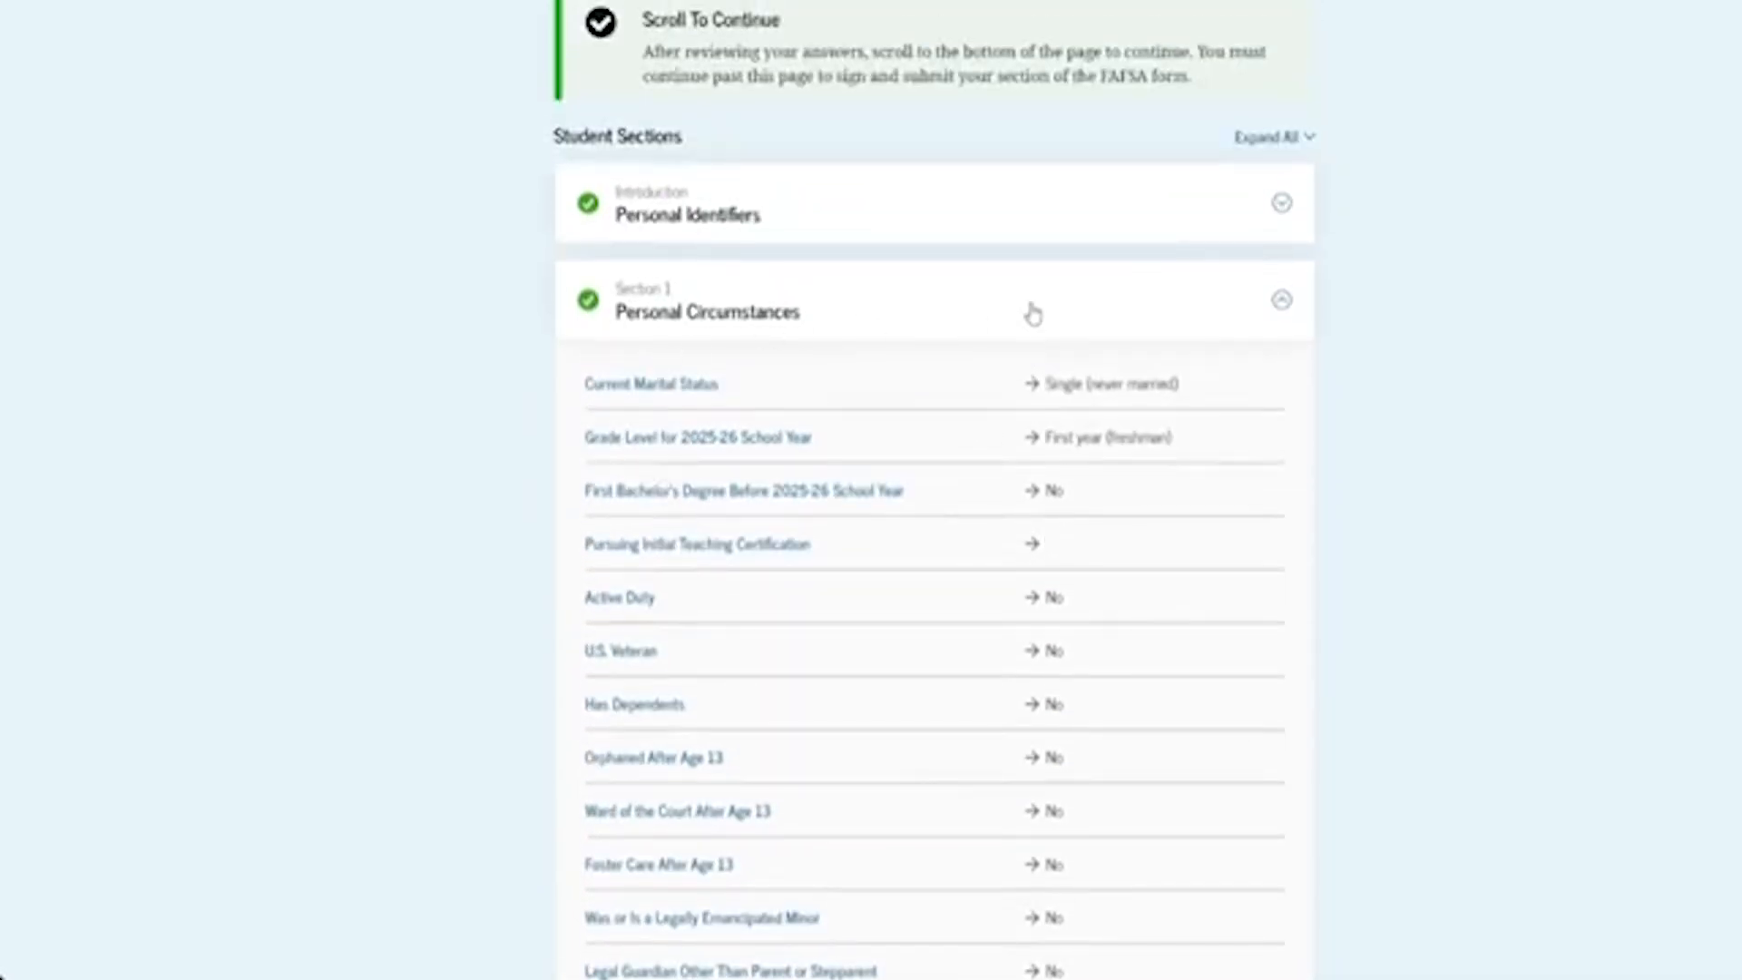
left_click(1044, 324)
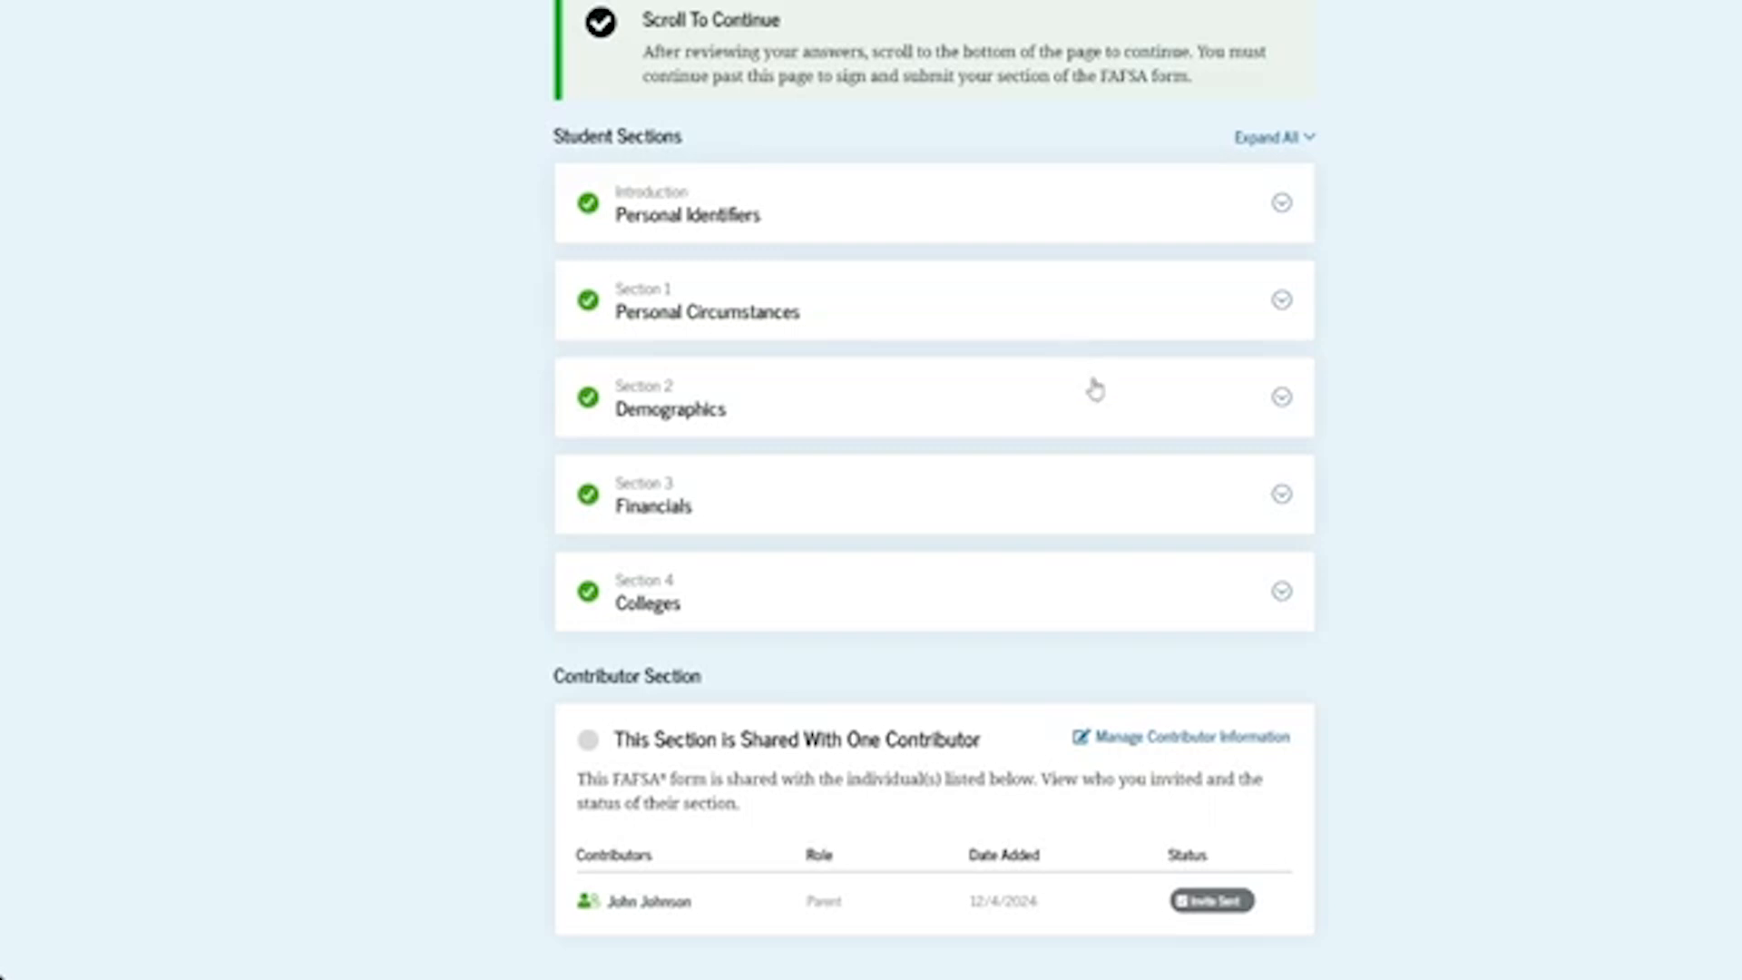
- Review the remaining student sections and the contributor section of the summary, and proceed to the signature page
scroll(1096, 384, "down", 2)
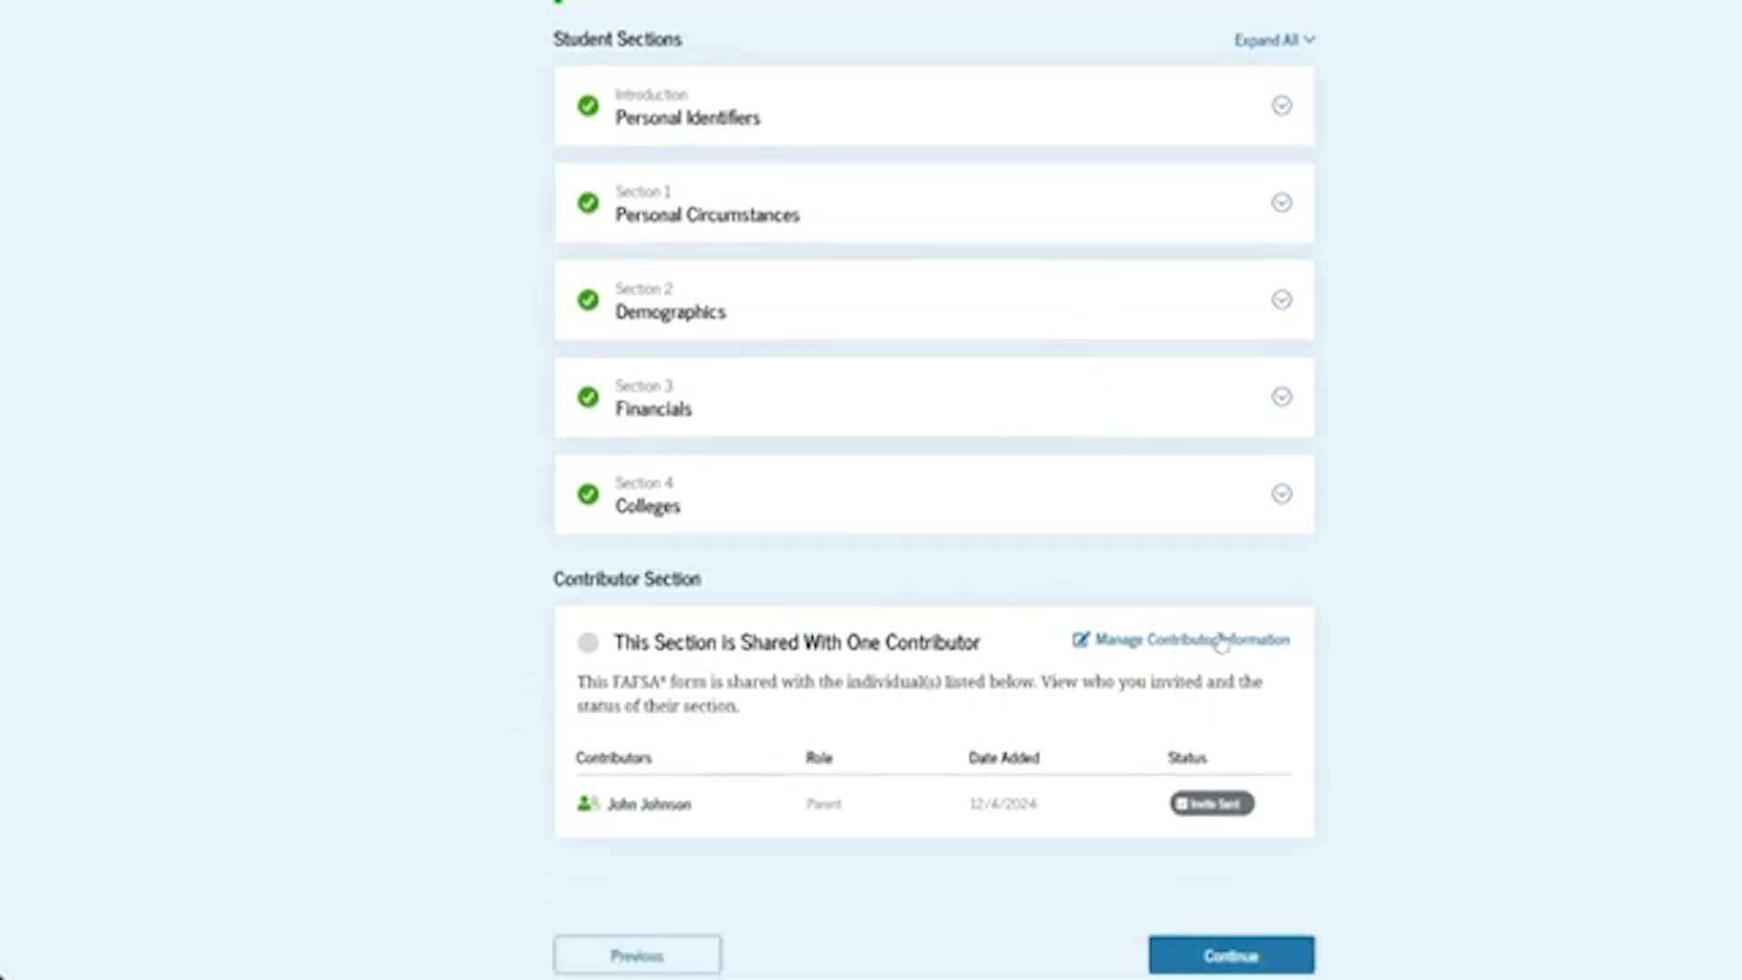
scroll(1216, 670, "down", 2)
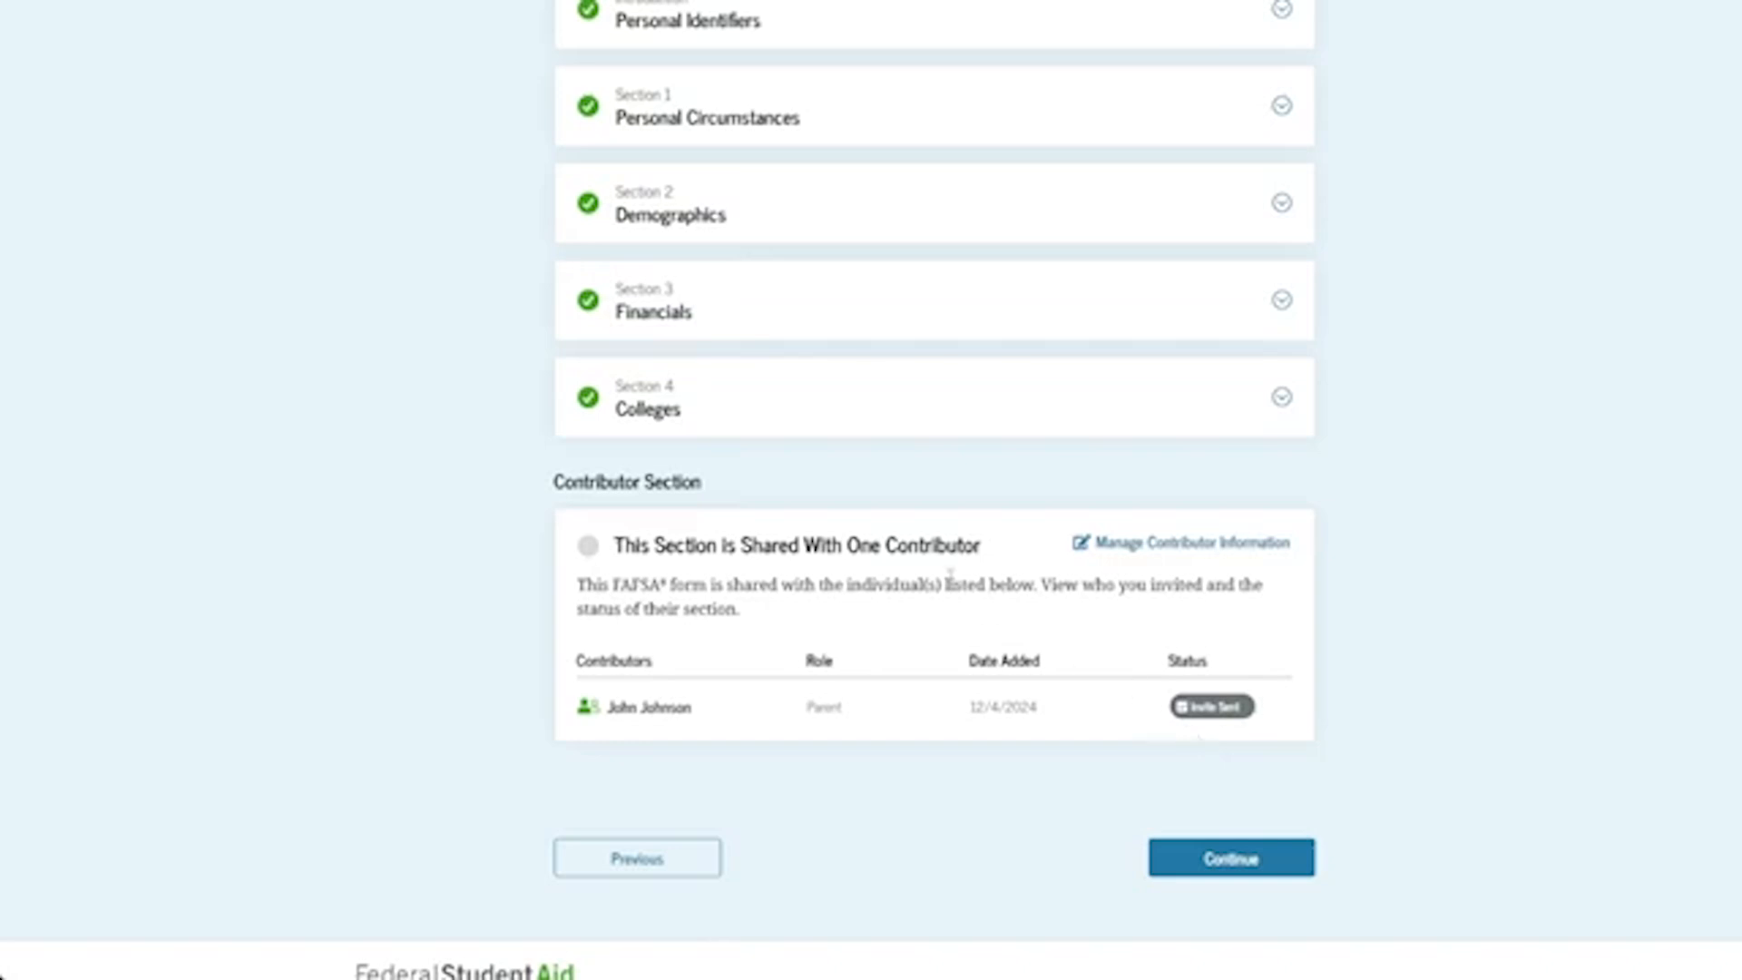
scroll(1015, 611, "up", 5)
scroll(1059, 642, "down", 5)
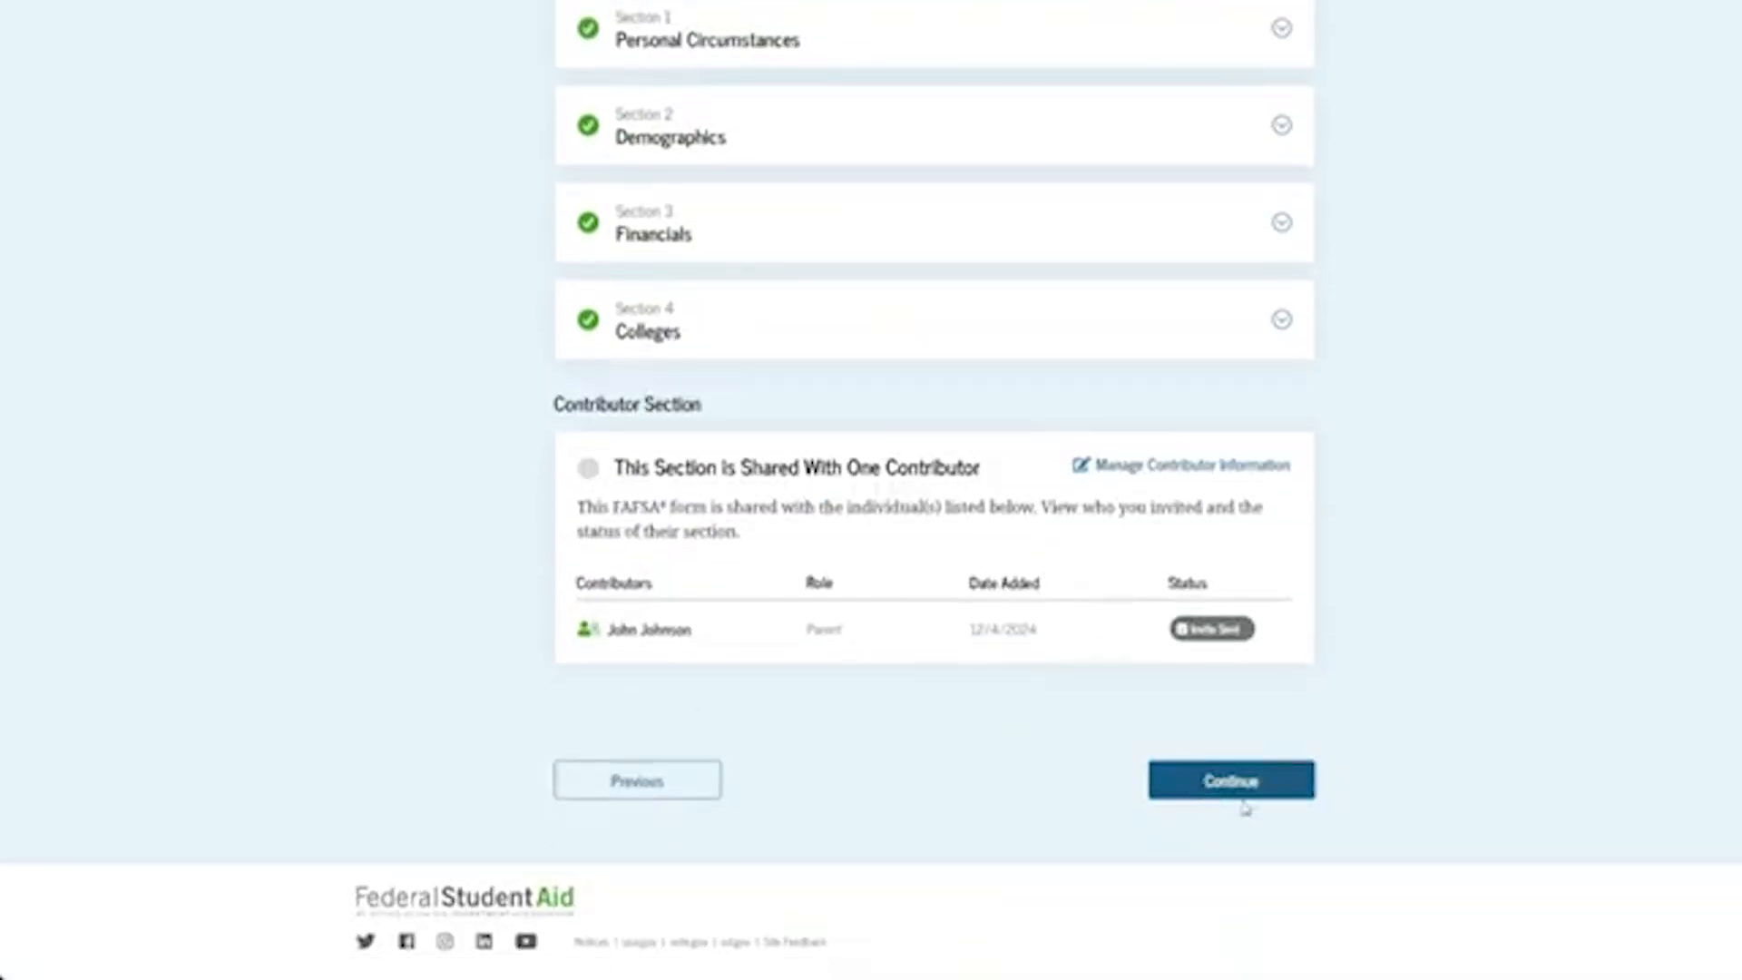
left_click(1251, 785)
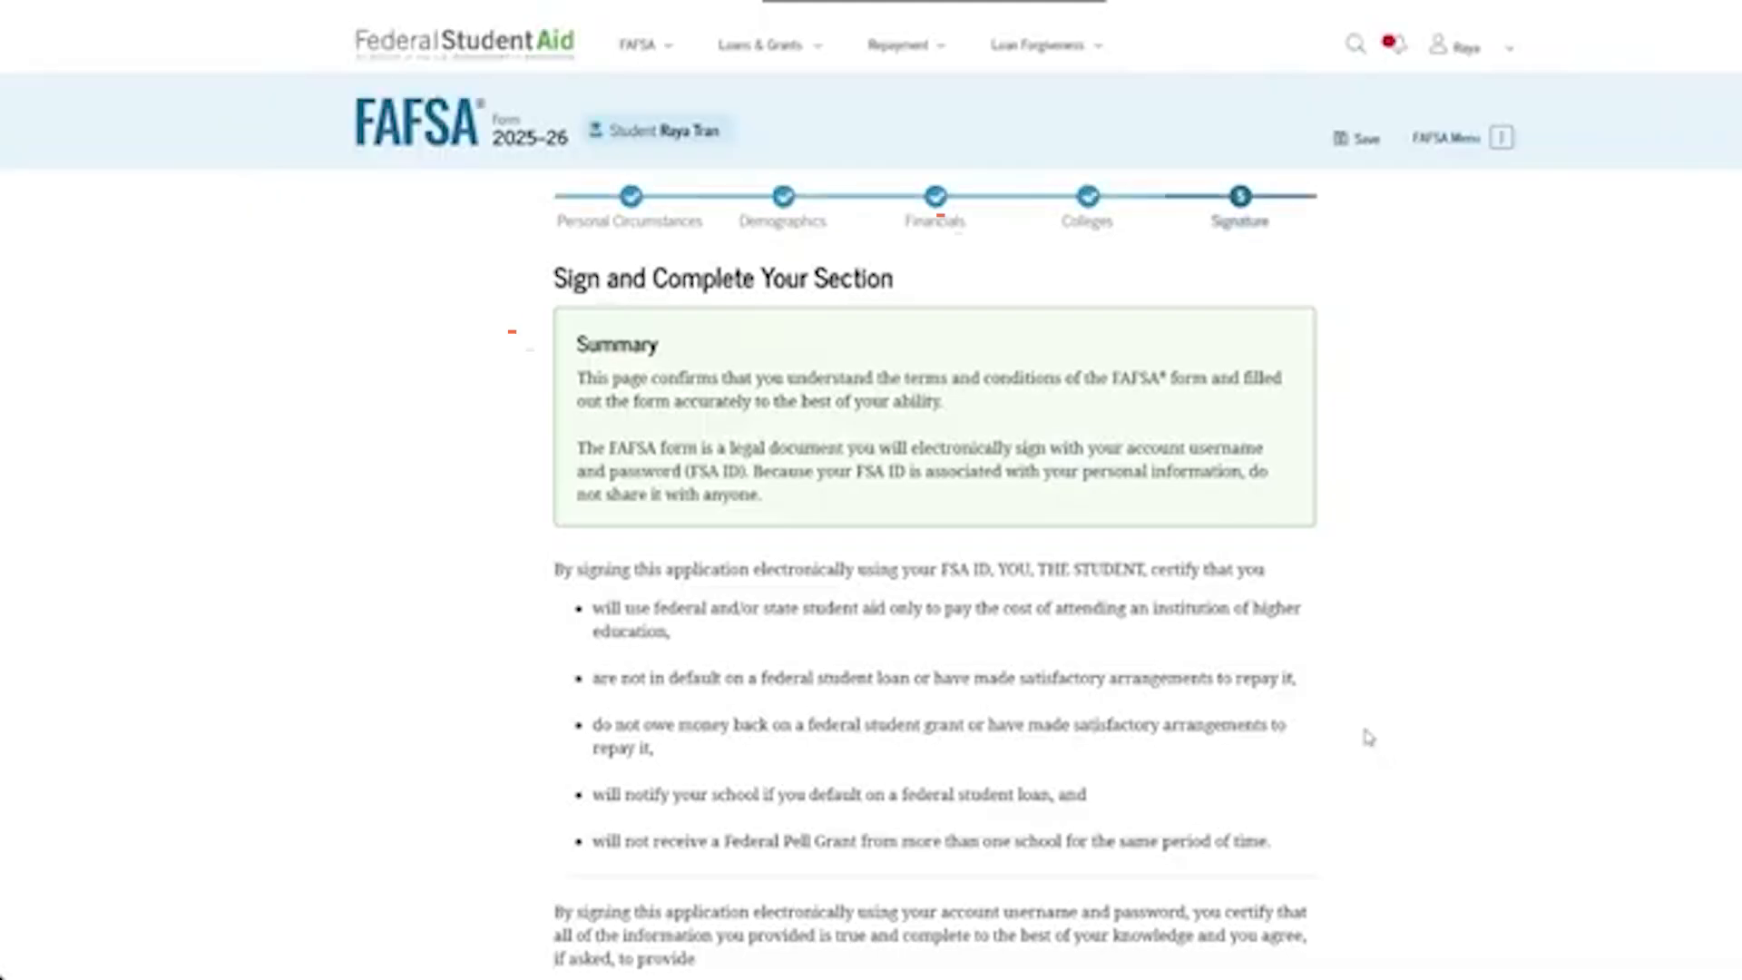
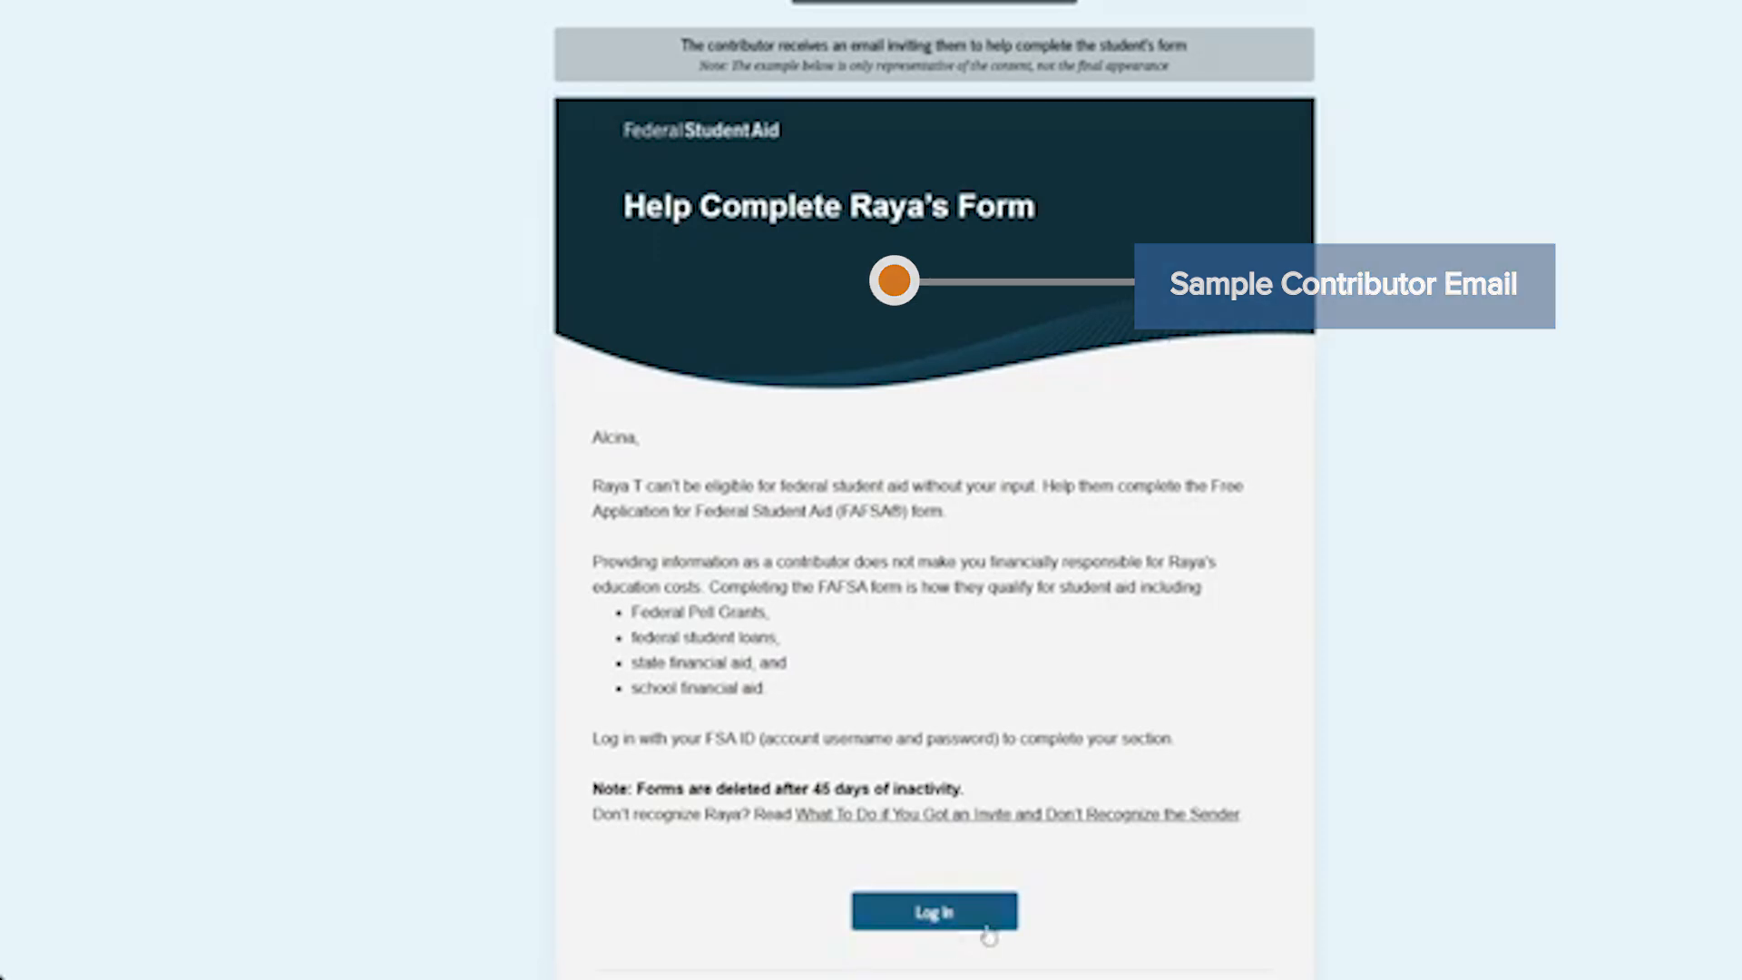
- Log in to the parent's account from the contributor email, accept the FAFSA invitation, and agree to share personal information
left_click(983, 925)
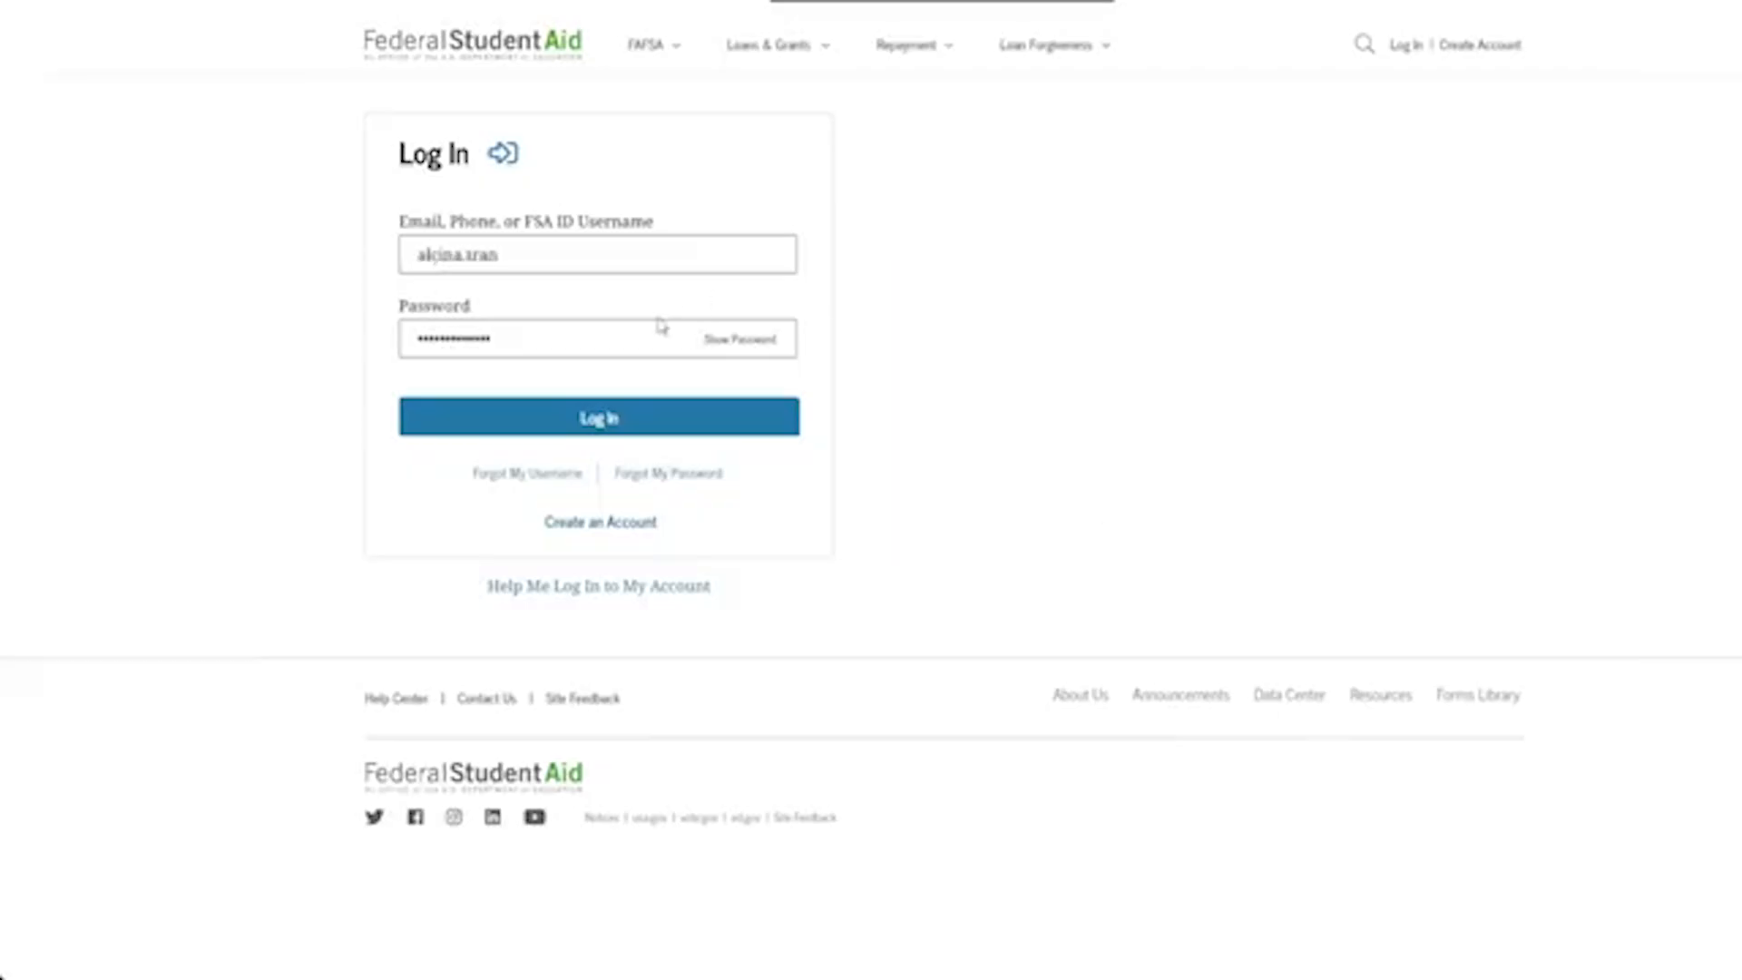
left_click(770, 430)
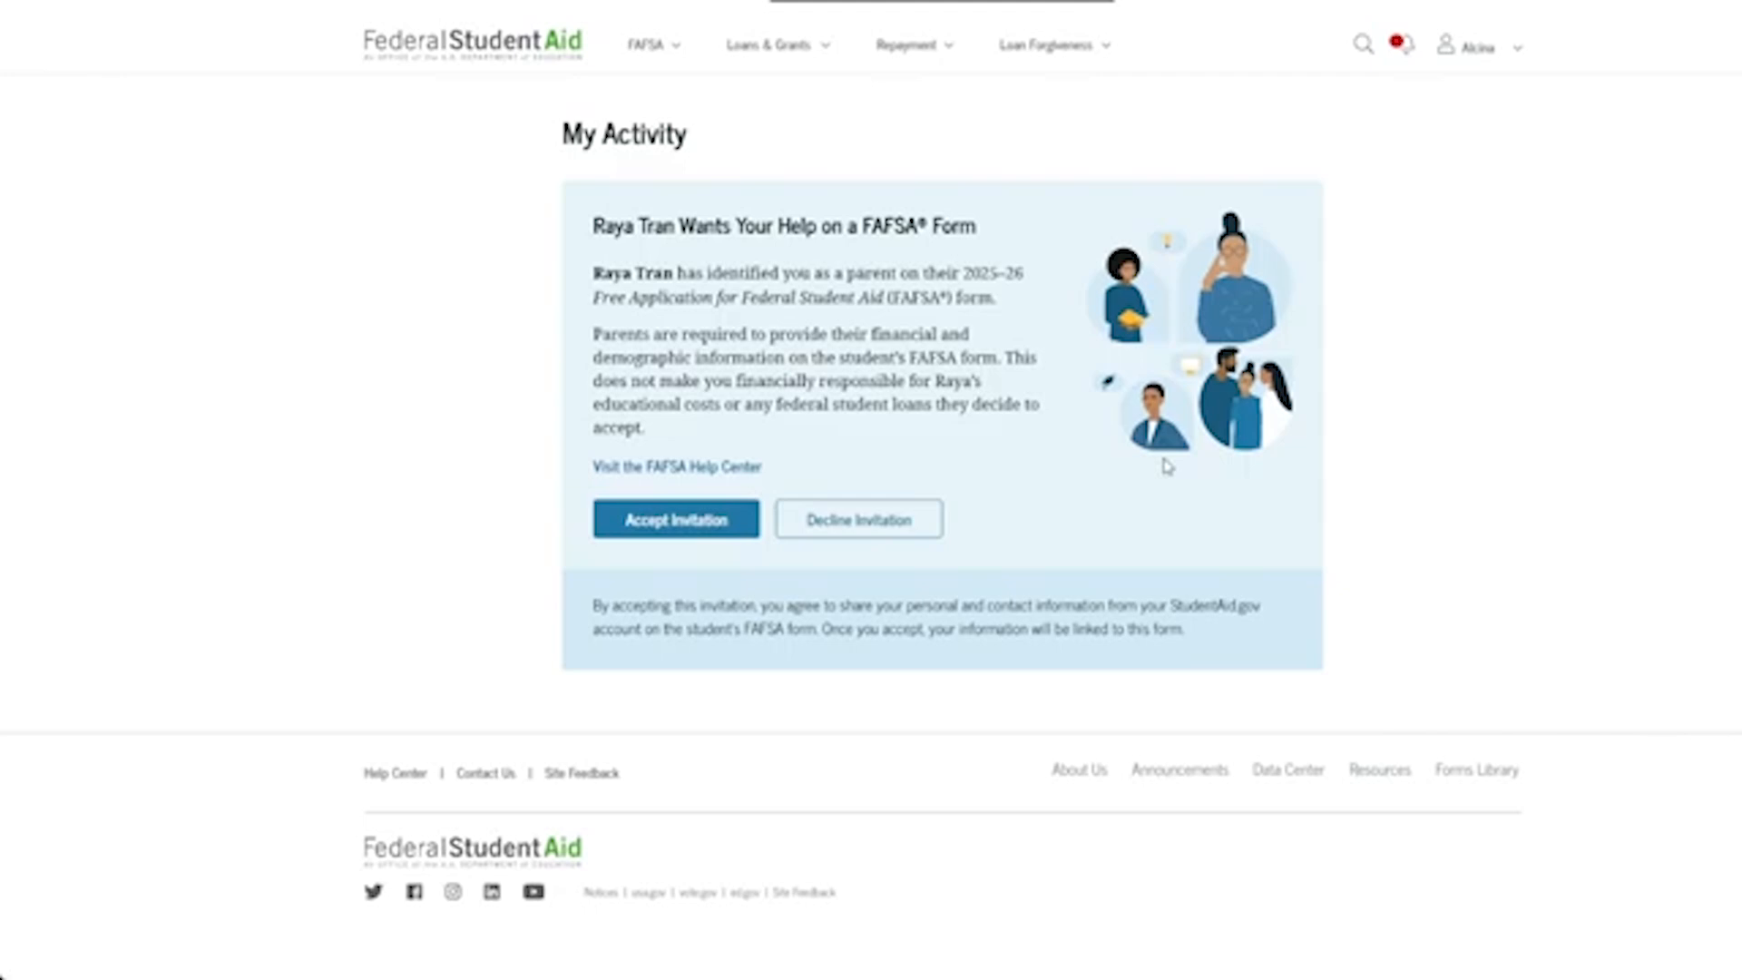
left_click(686, 531)
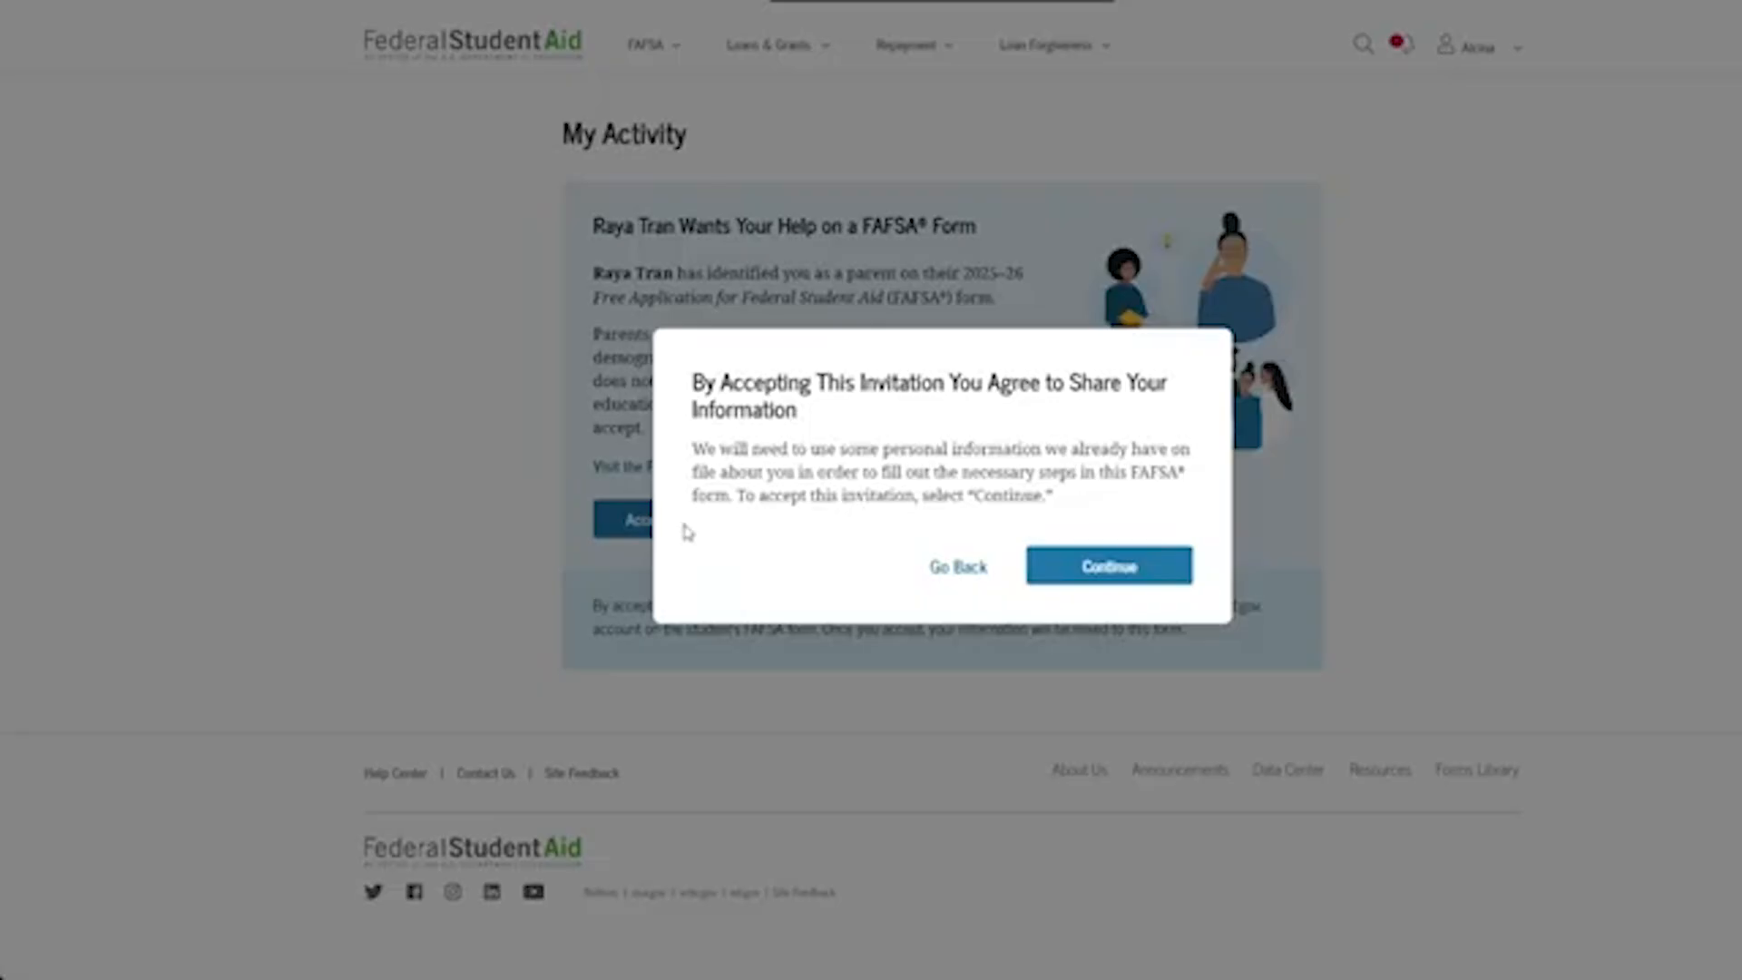
left_click(1130, 571)
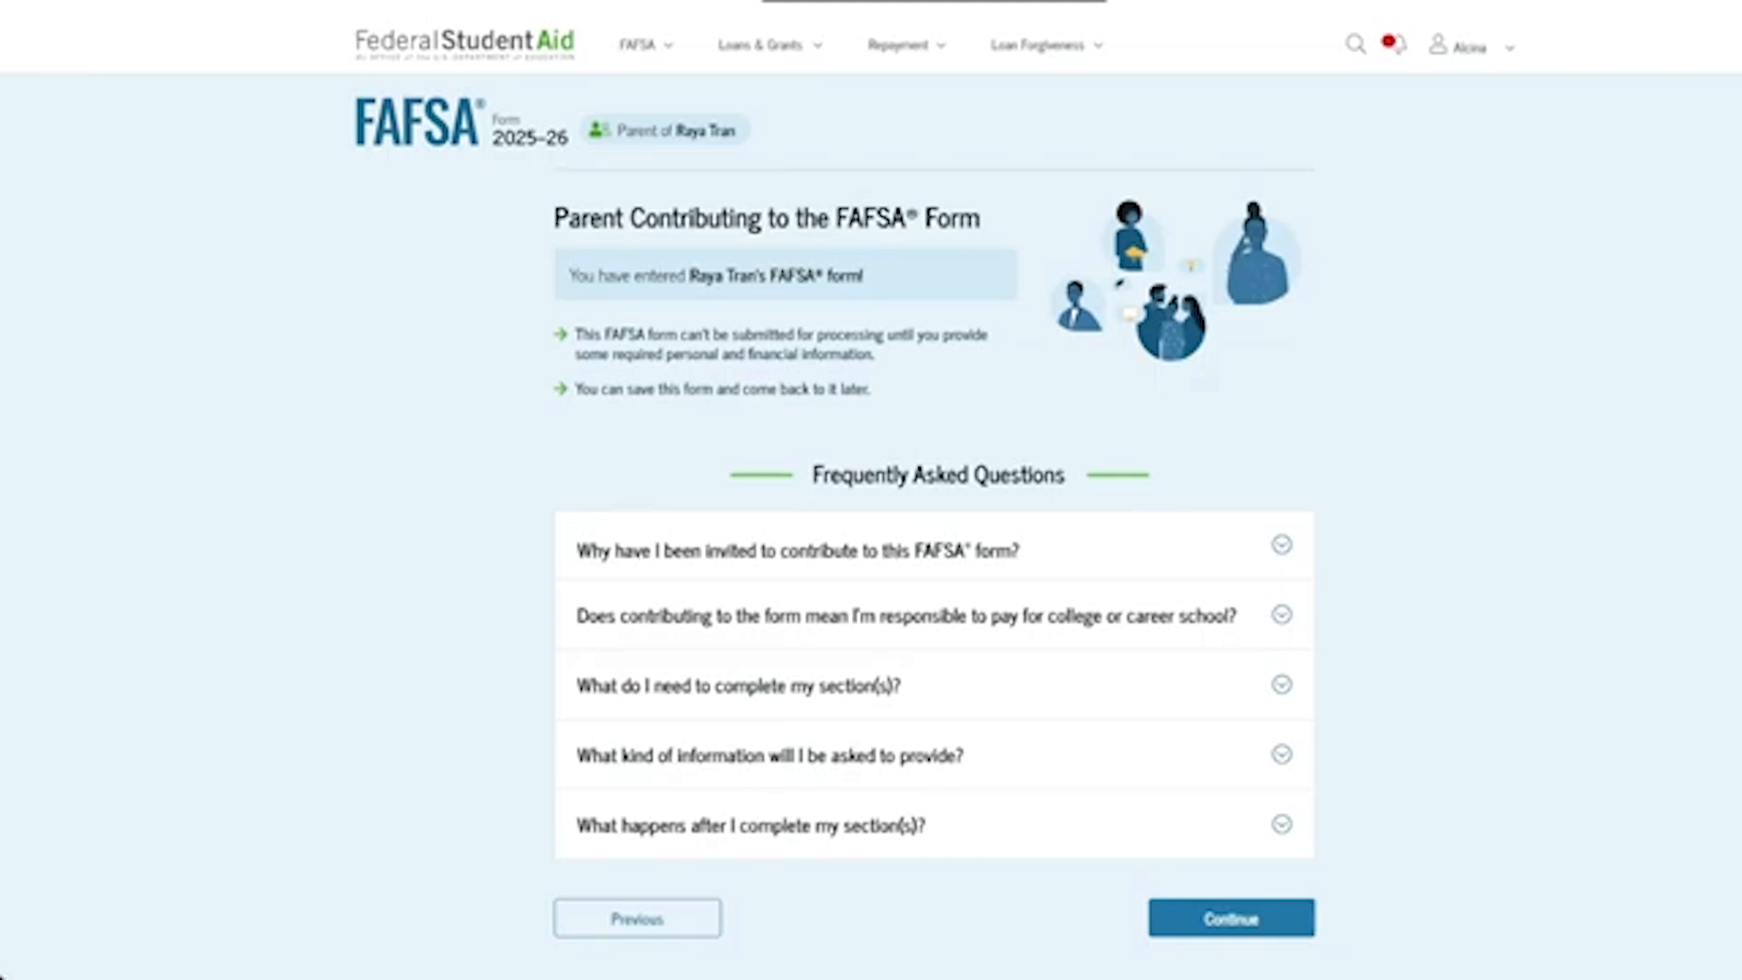
- Go through the parent contributor introduction and the four Understanding the FAFSA Form pages, and start the parent's form
scroll(871, 490, "down", 1)
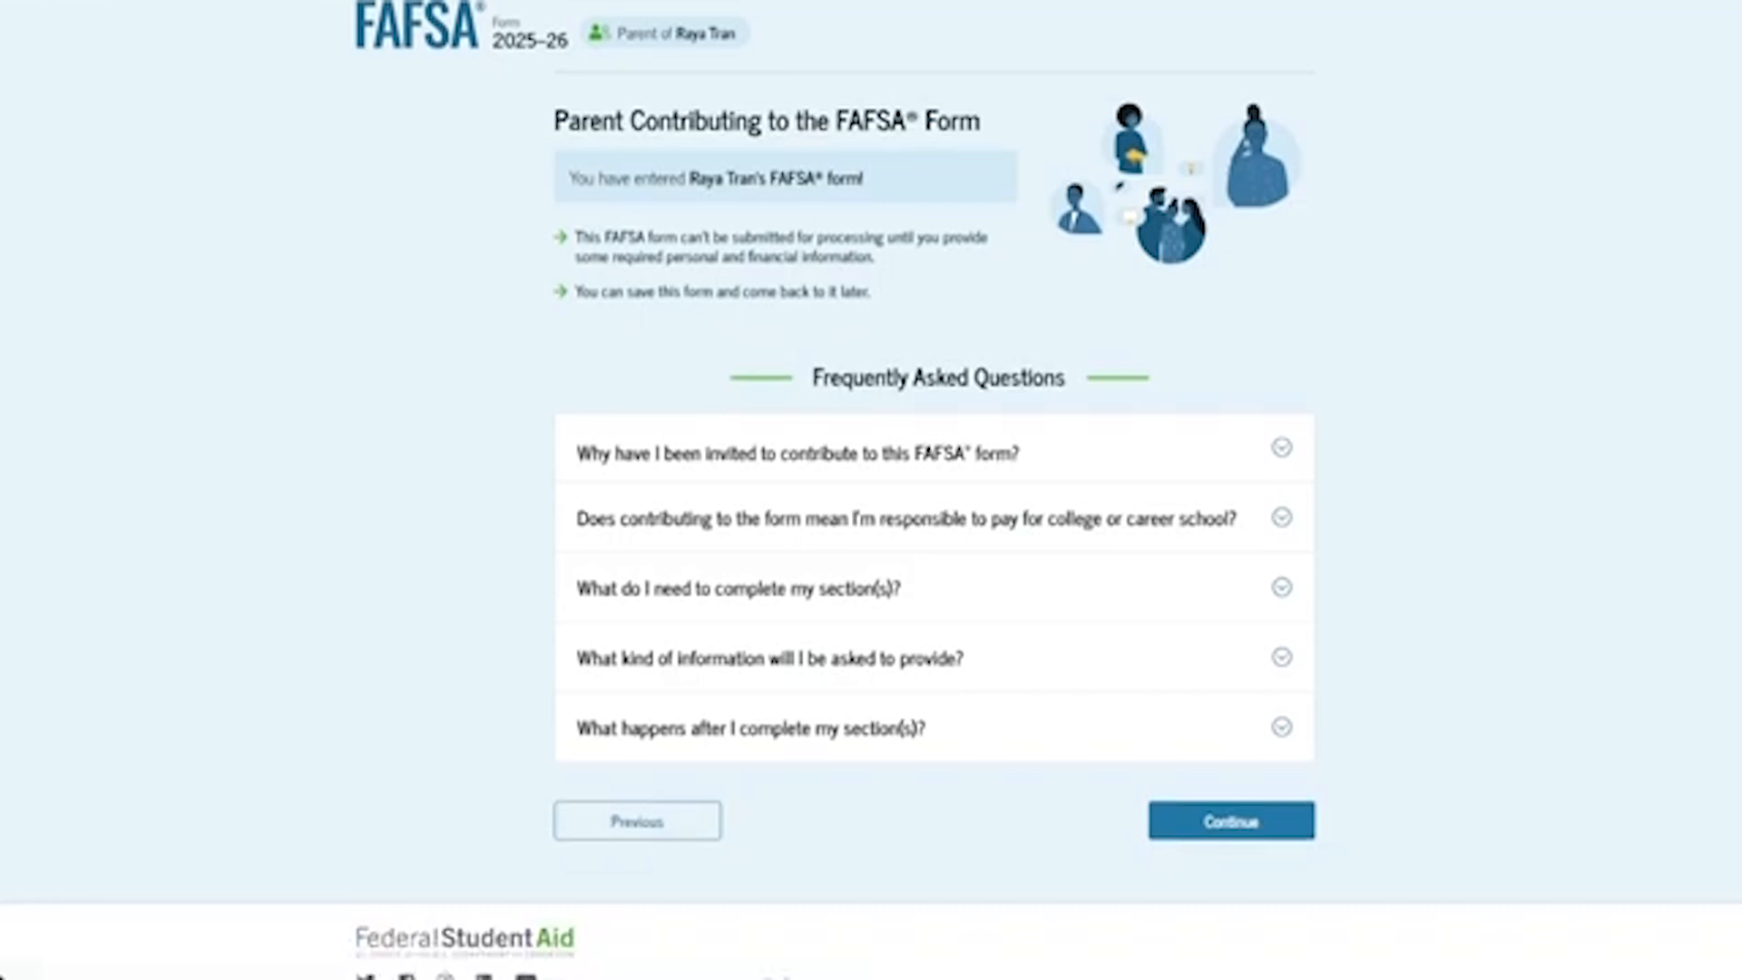
left_click(1230, 820)
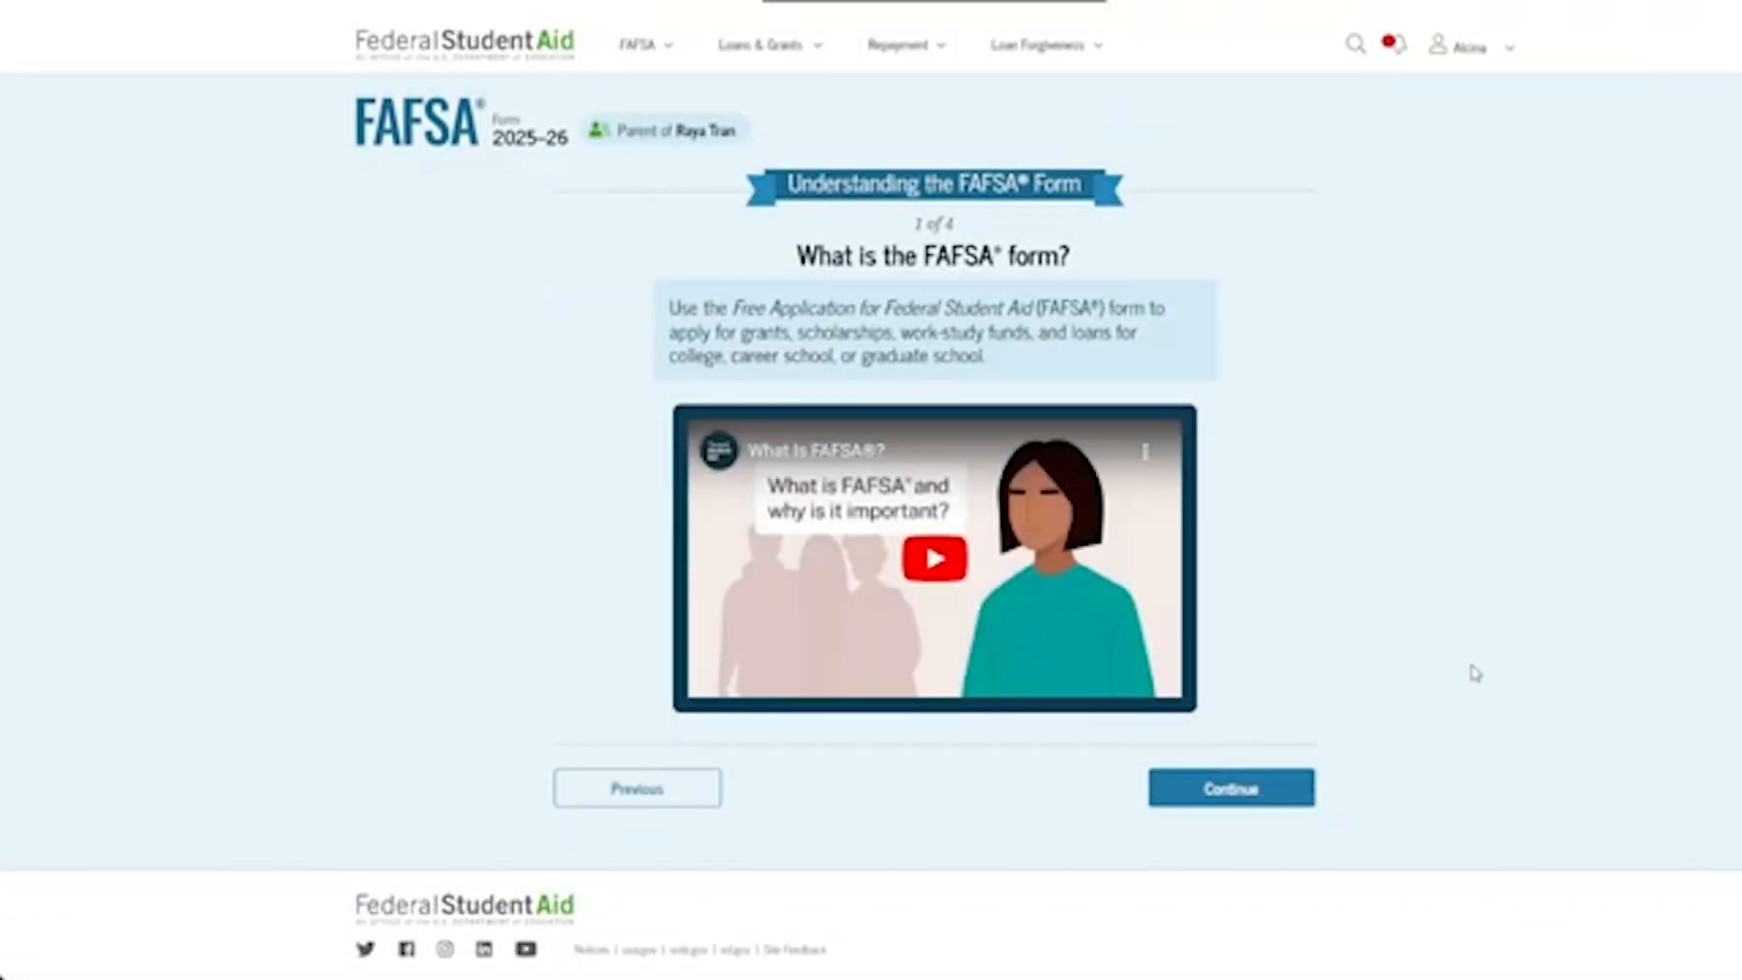
left_click(1288, 789)
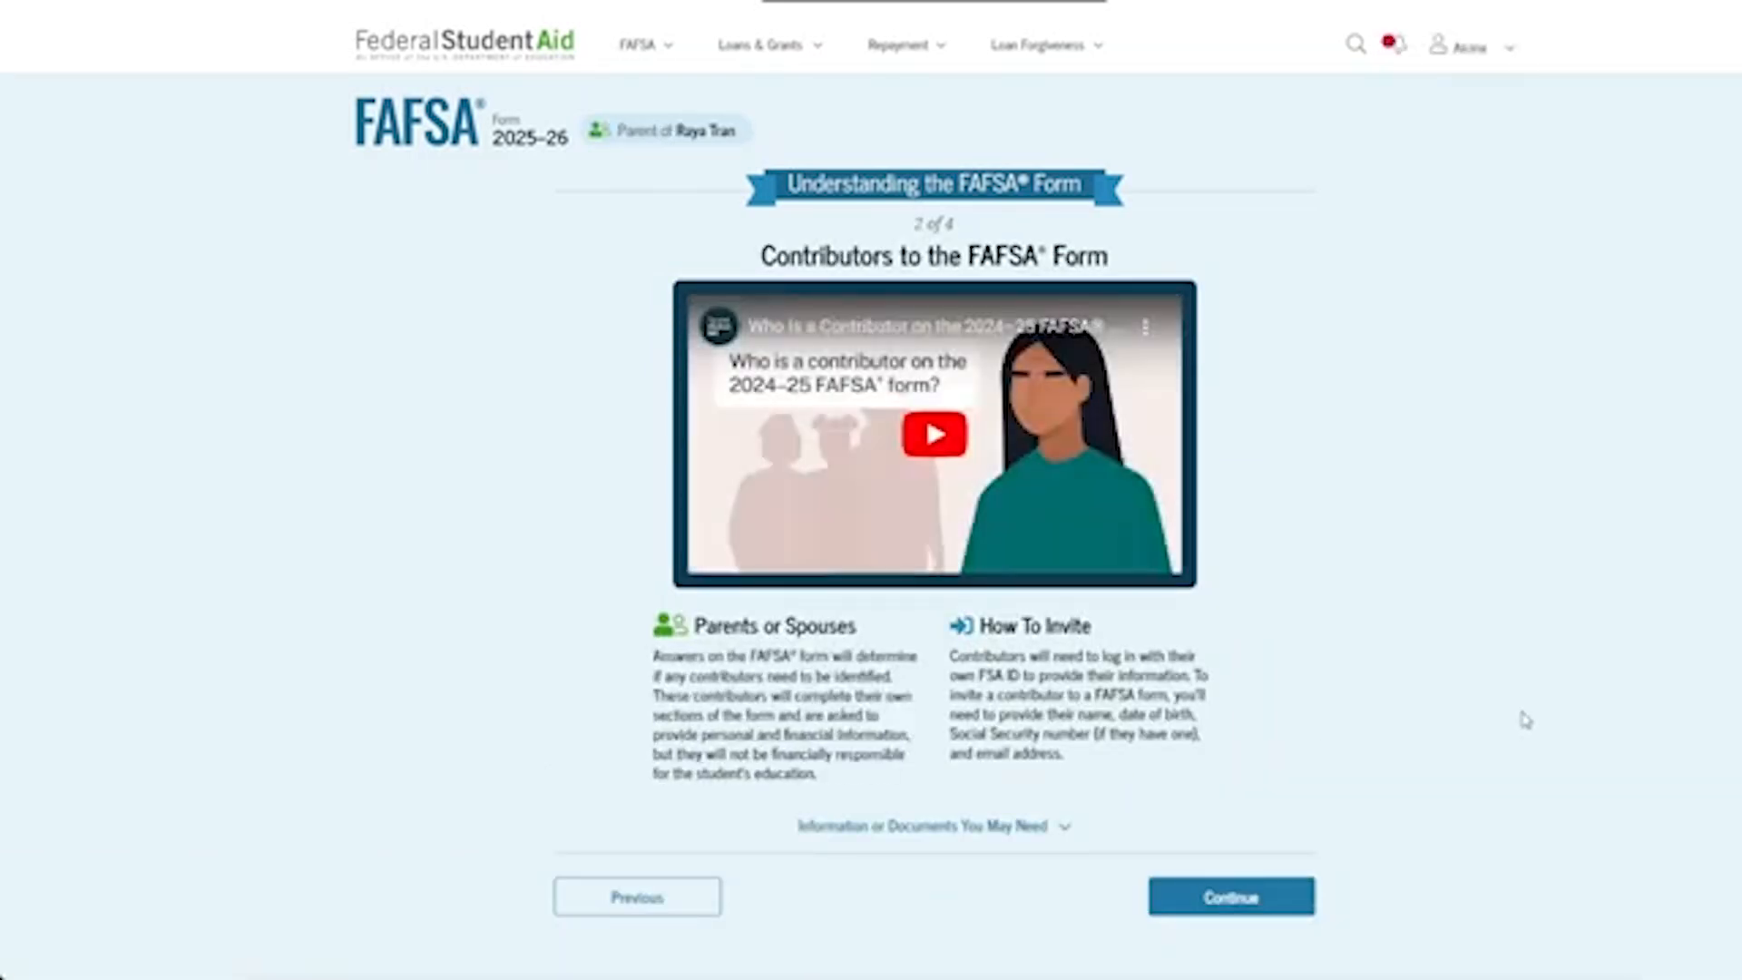
left_click(1248, 890)
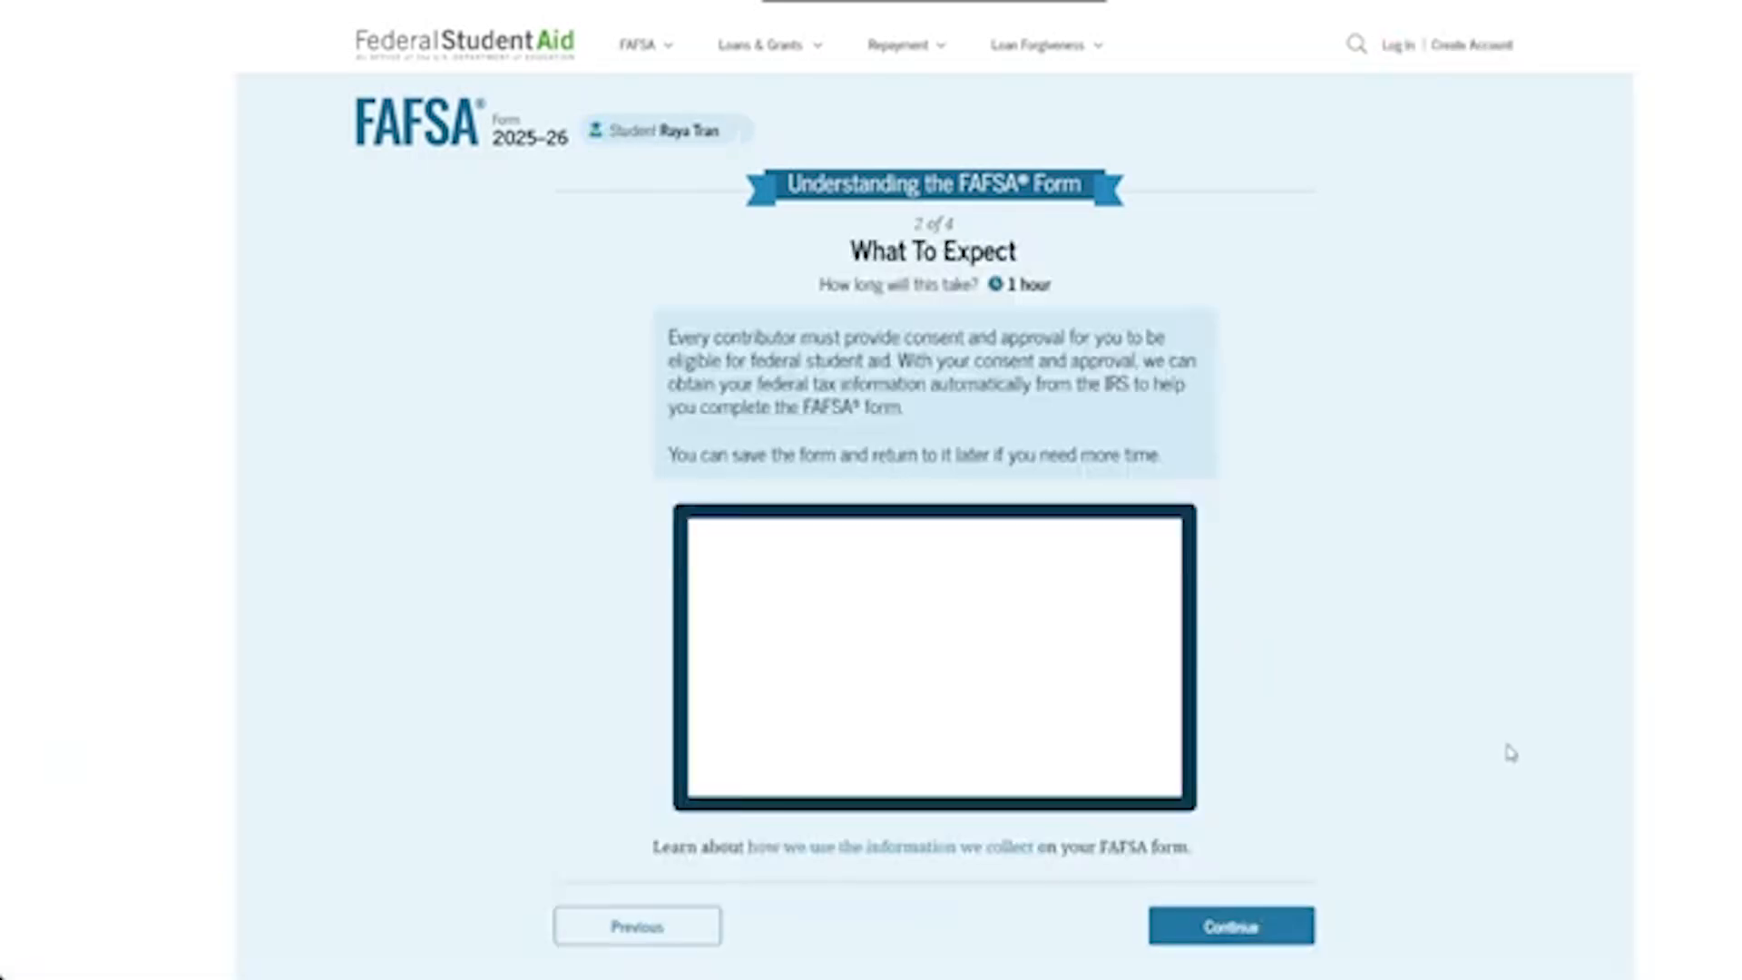
left_click(1288, 934)
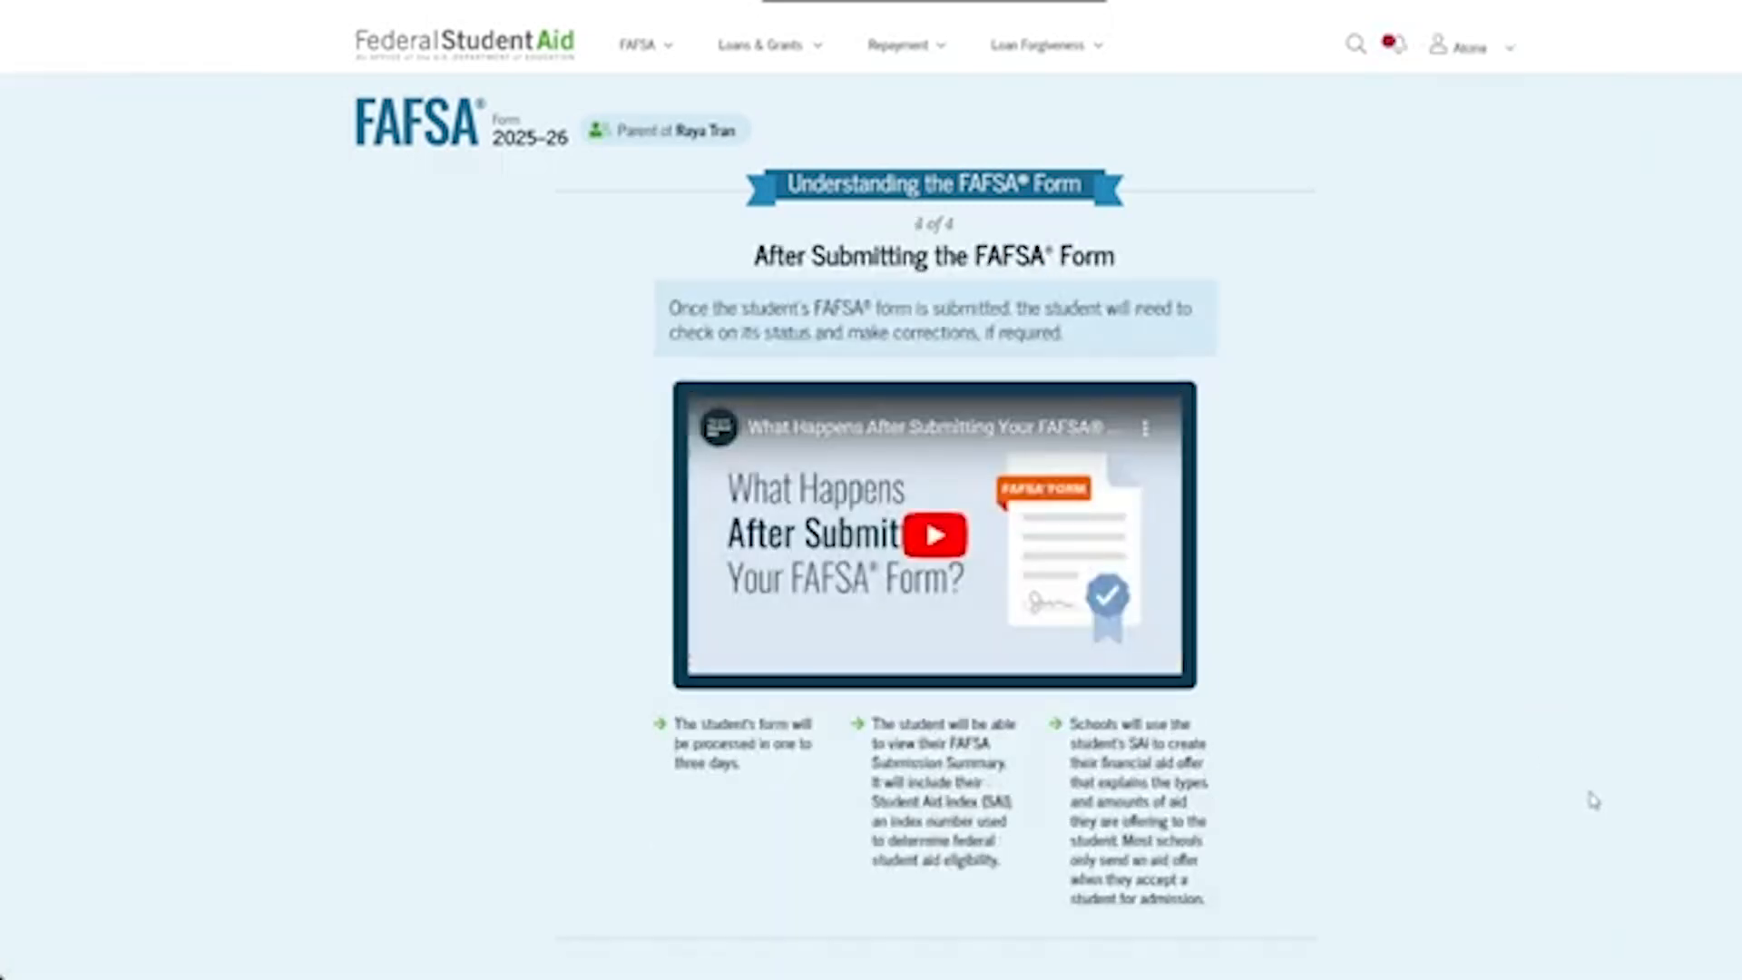
scroll(1490, 626, "down", 1)
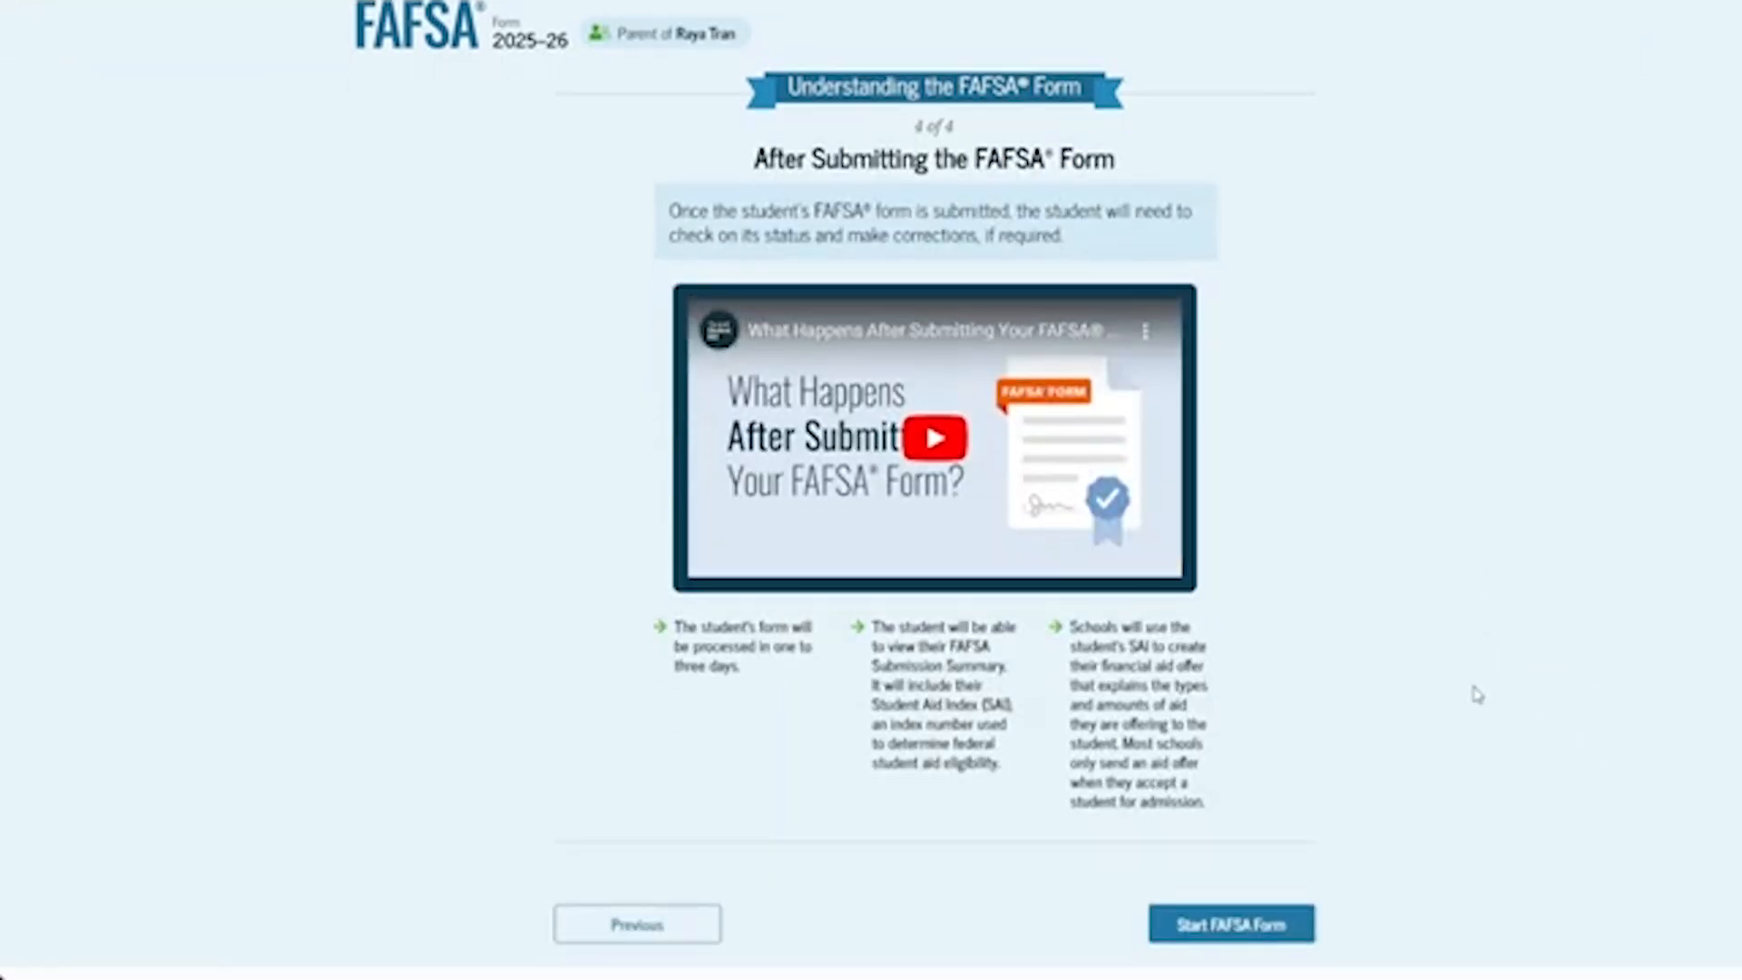
scroll(1482, 805, "down", 1)
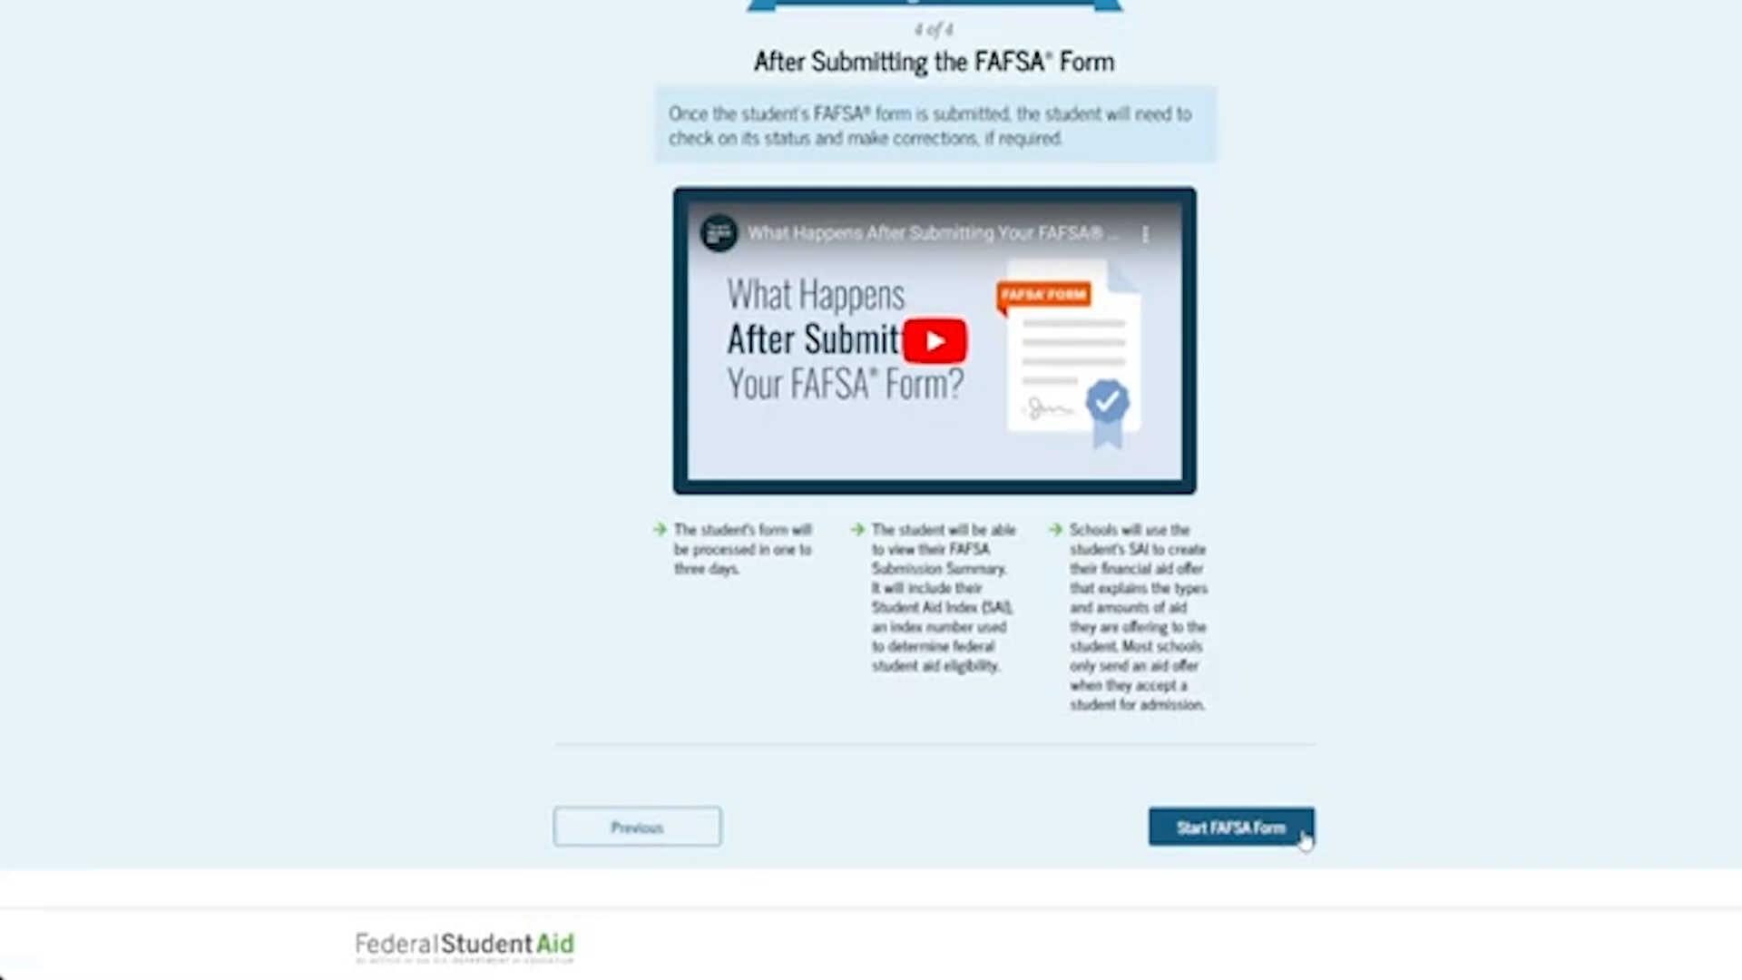
left_click(1289, 829)
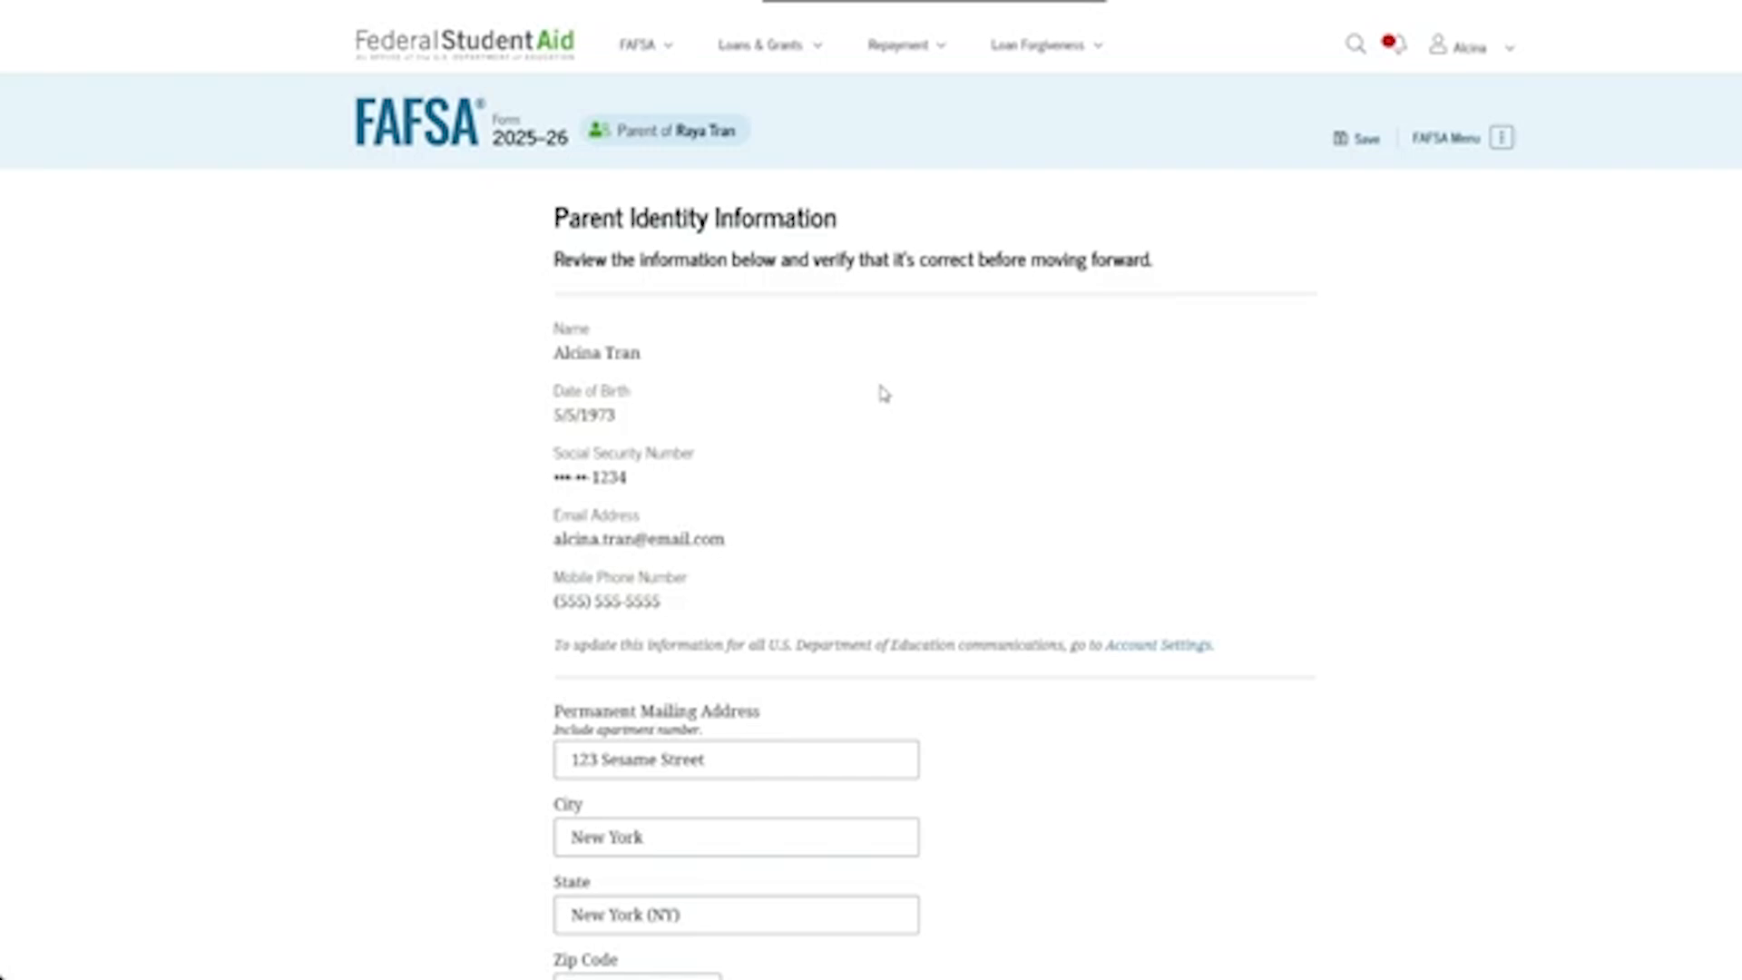
- Confirm the parent's identity information and mailing address, and approve the consent to retrieve and disclose federal tax information
scroll(884, 393, "down", 3)
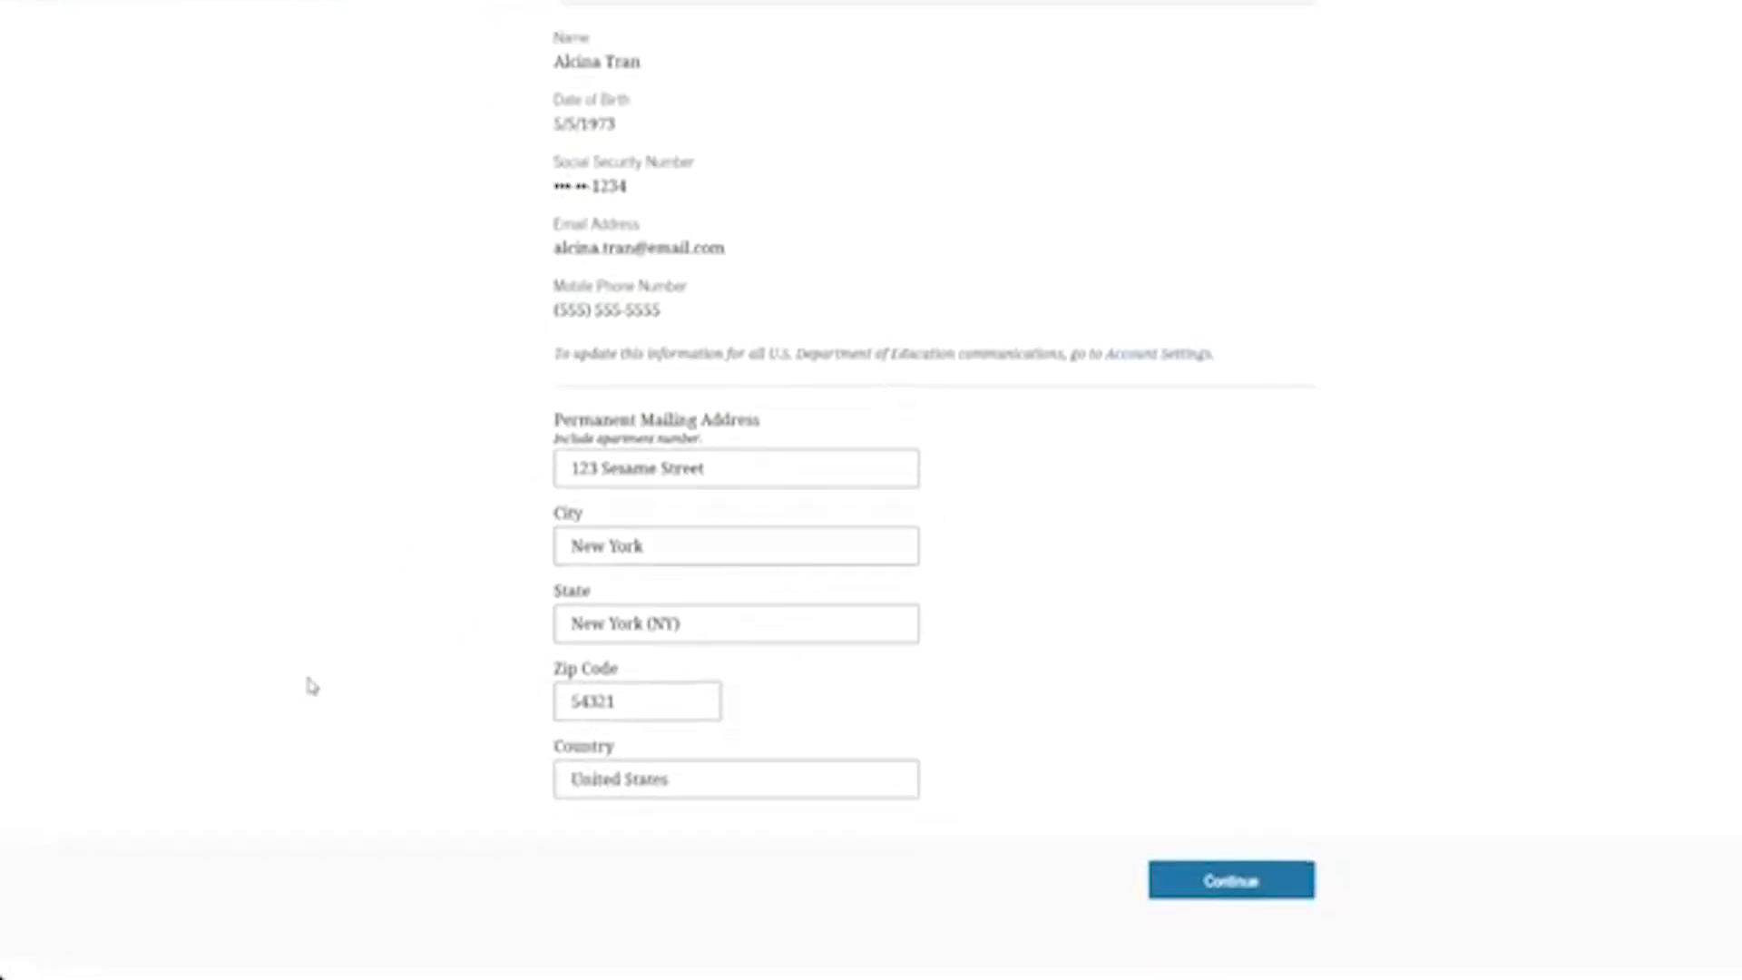
left_click(1299, 890)
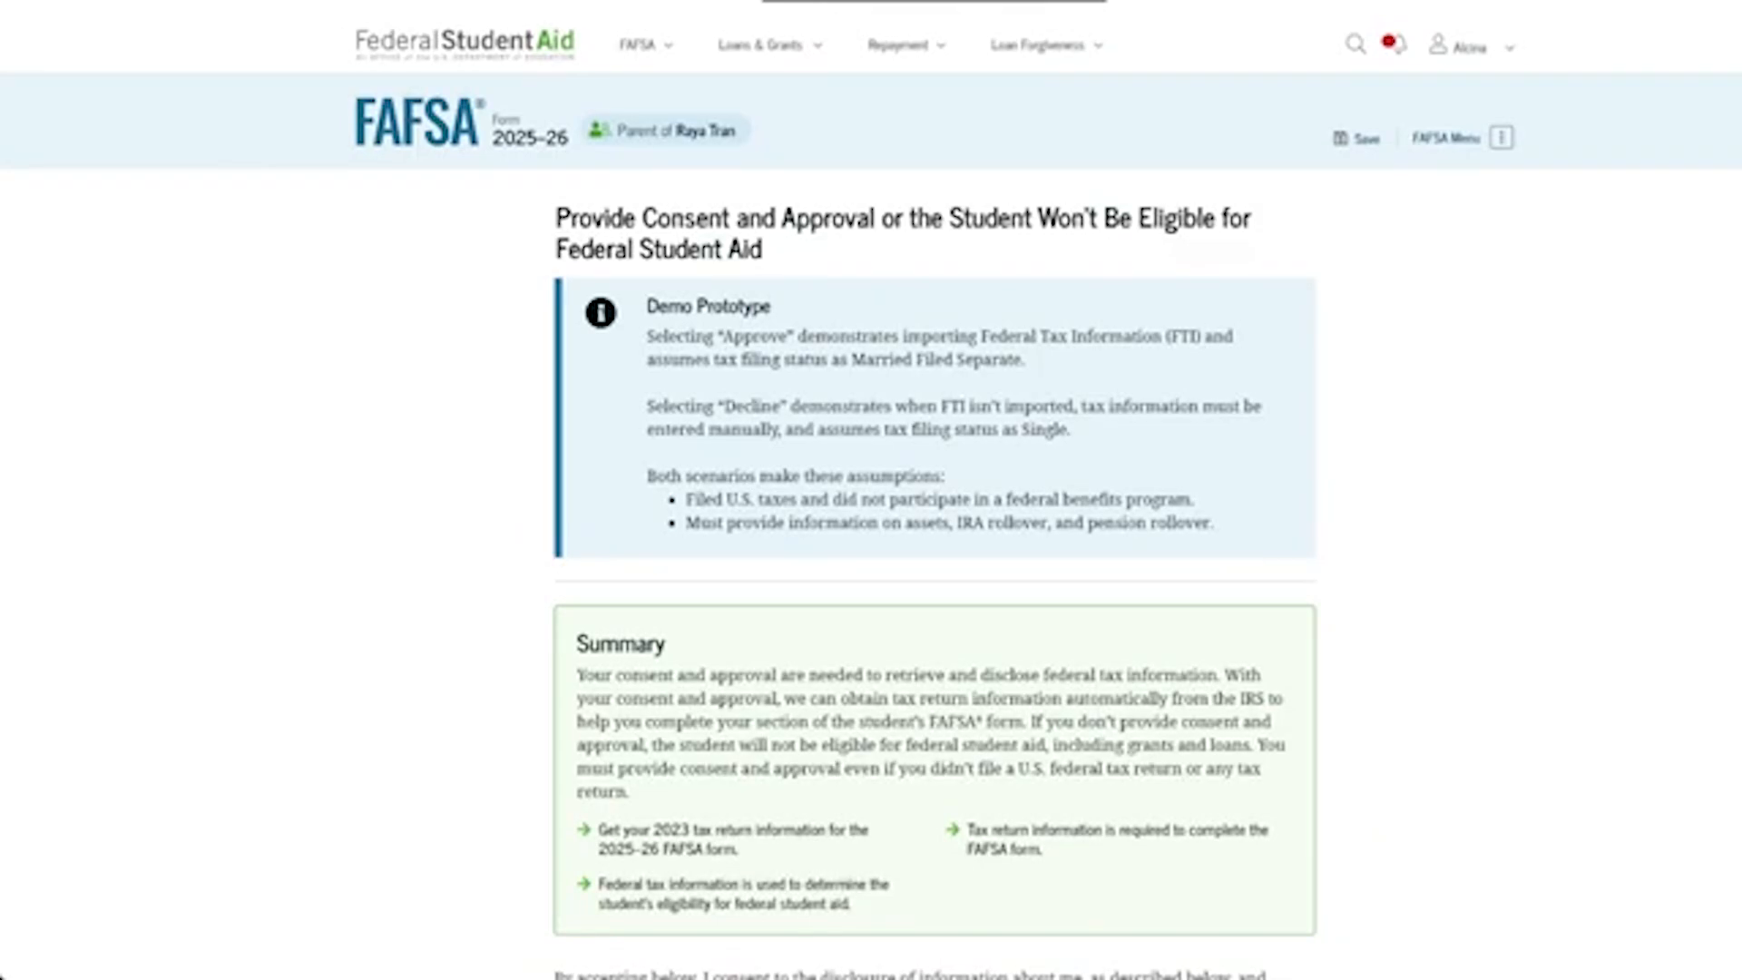
scroll(934, 490, "down", 18)
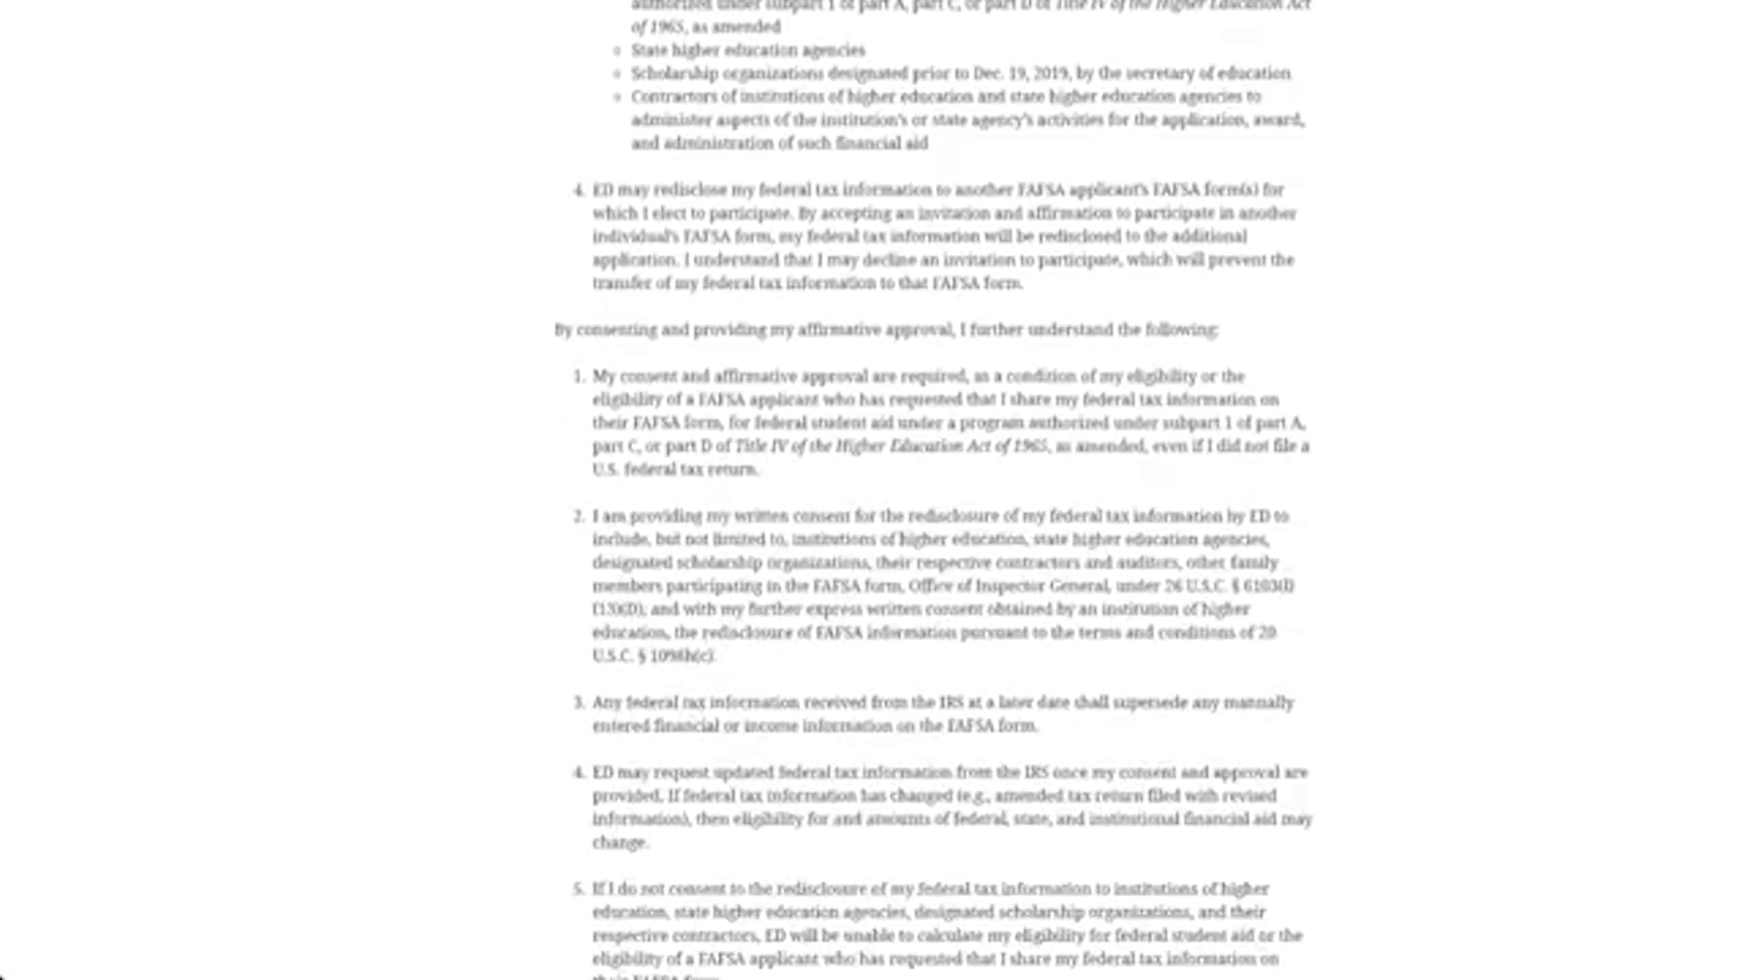
scroll(935, 490, "down", 11)
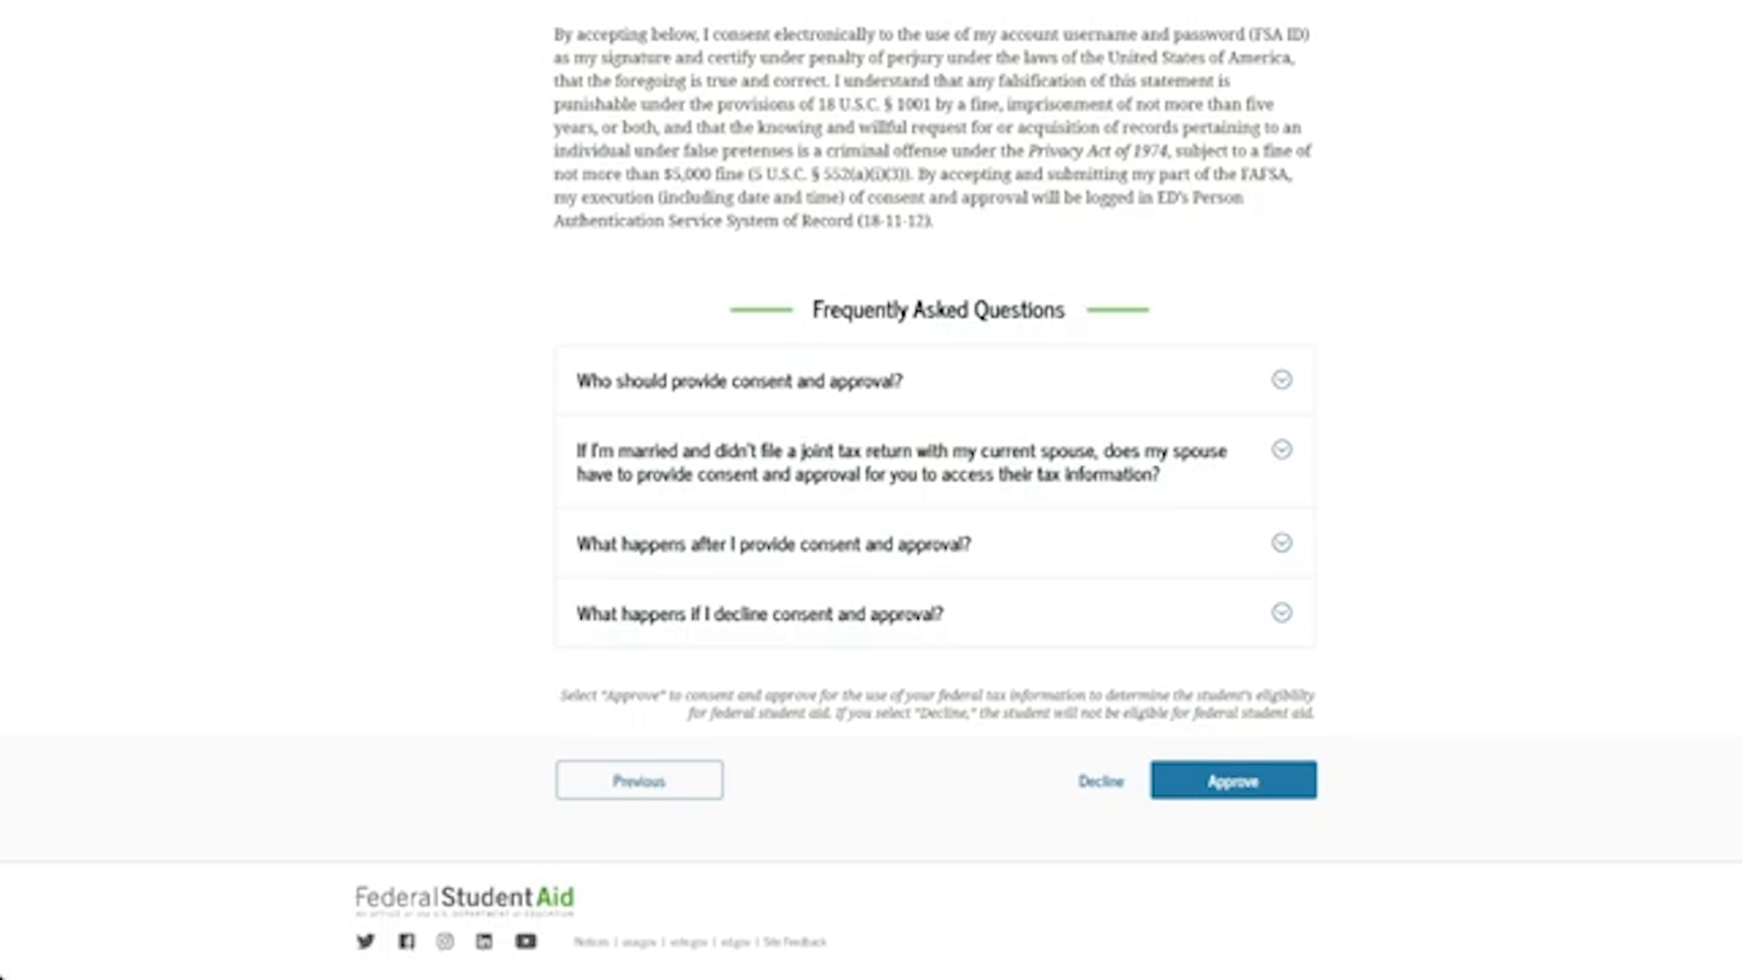
left_click(1233, 780)
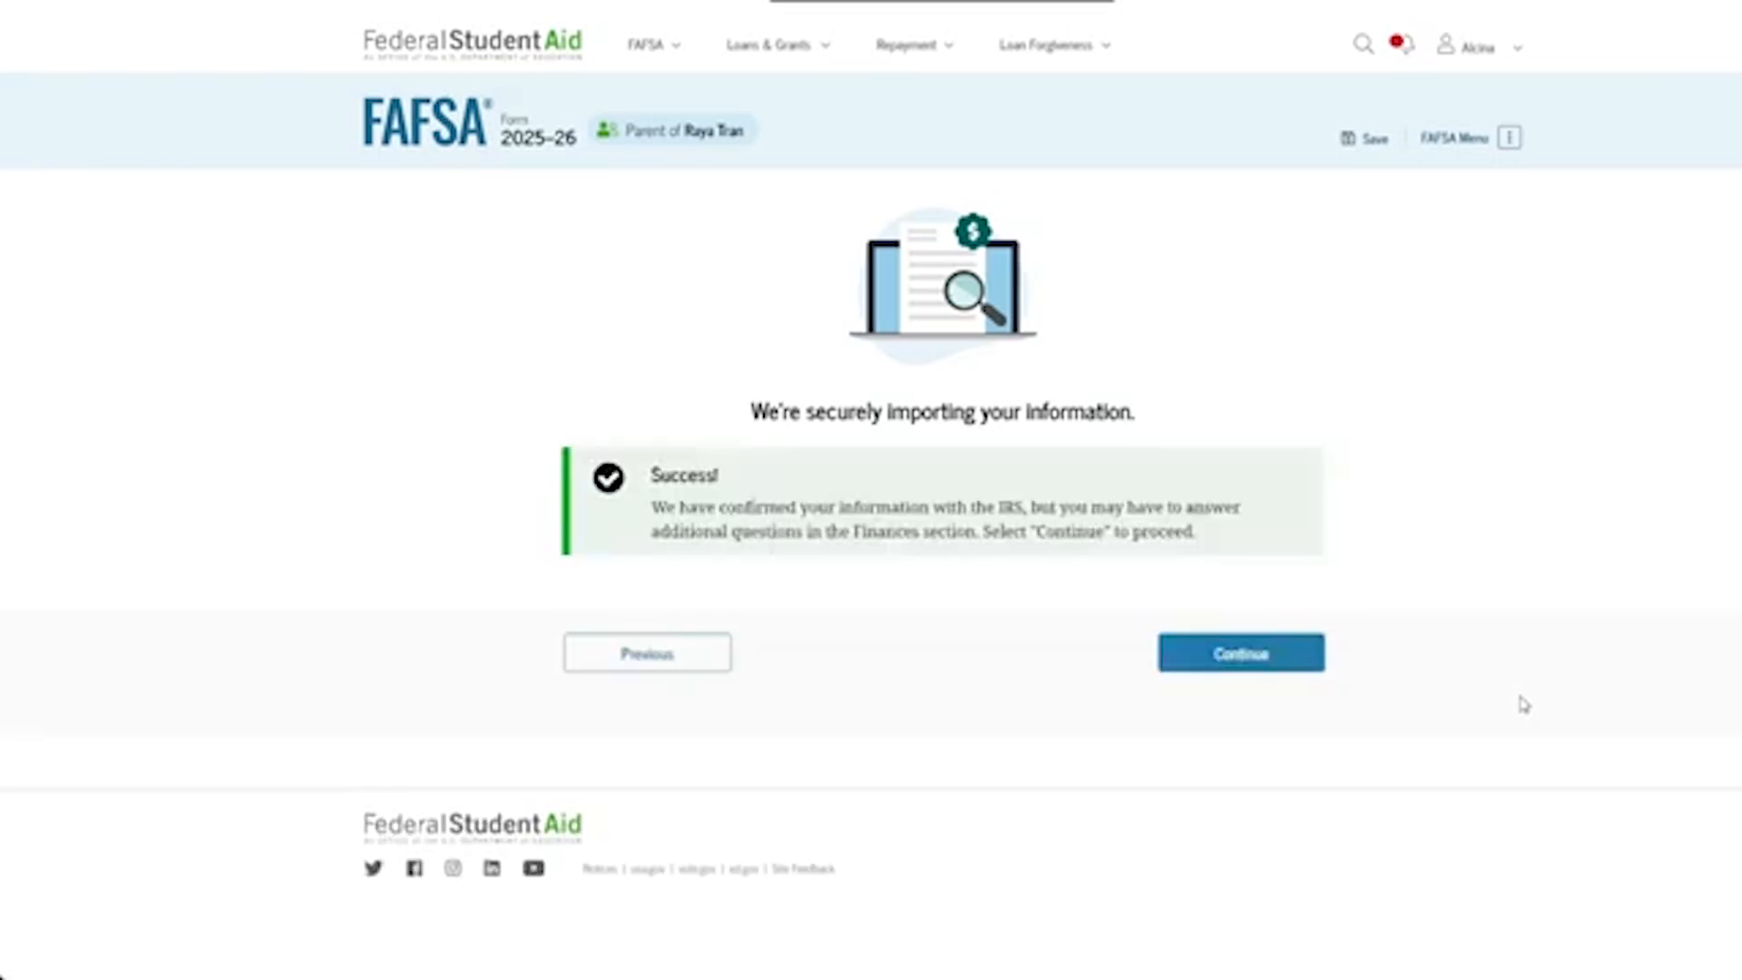
- Continue past the tax information import and the Parent Demographics introduction, and set the parent's marital status to Single (never married)
left_click(1315, 660)
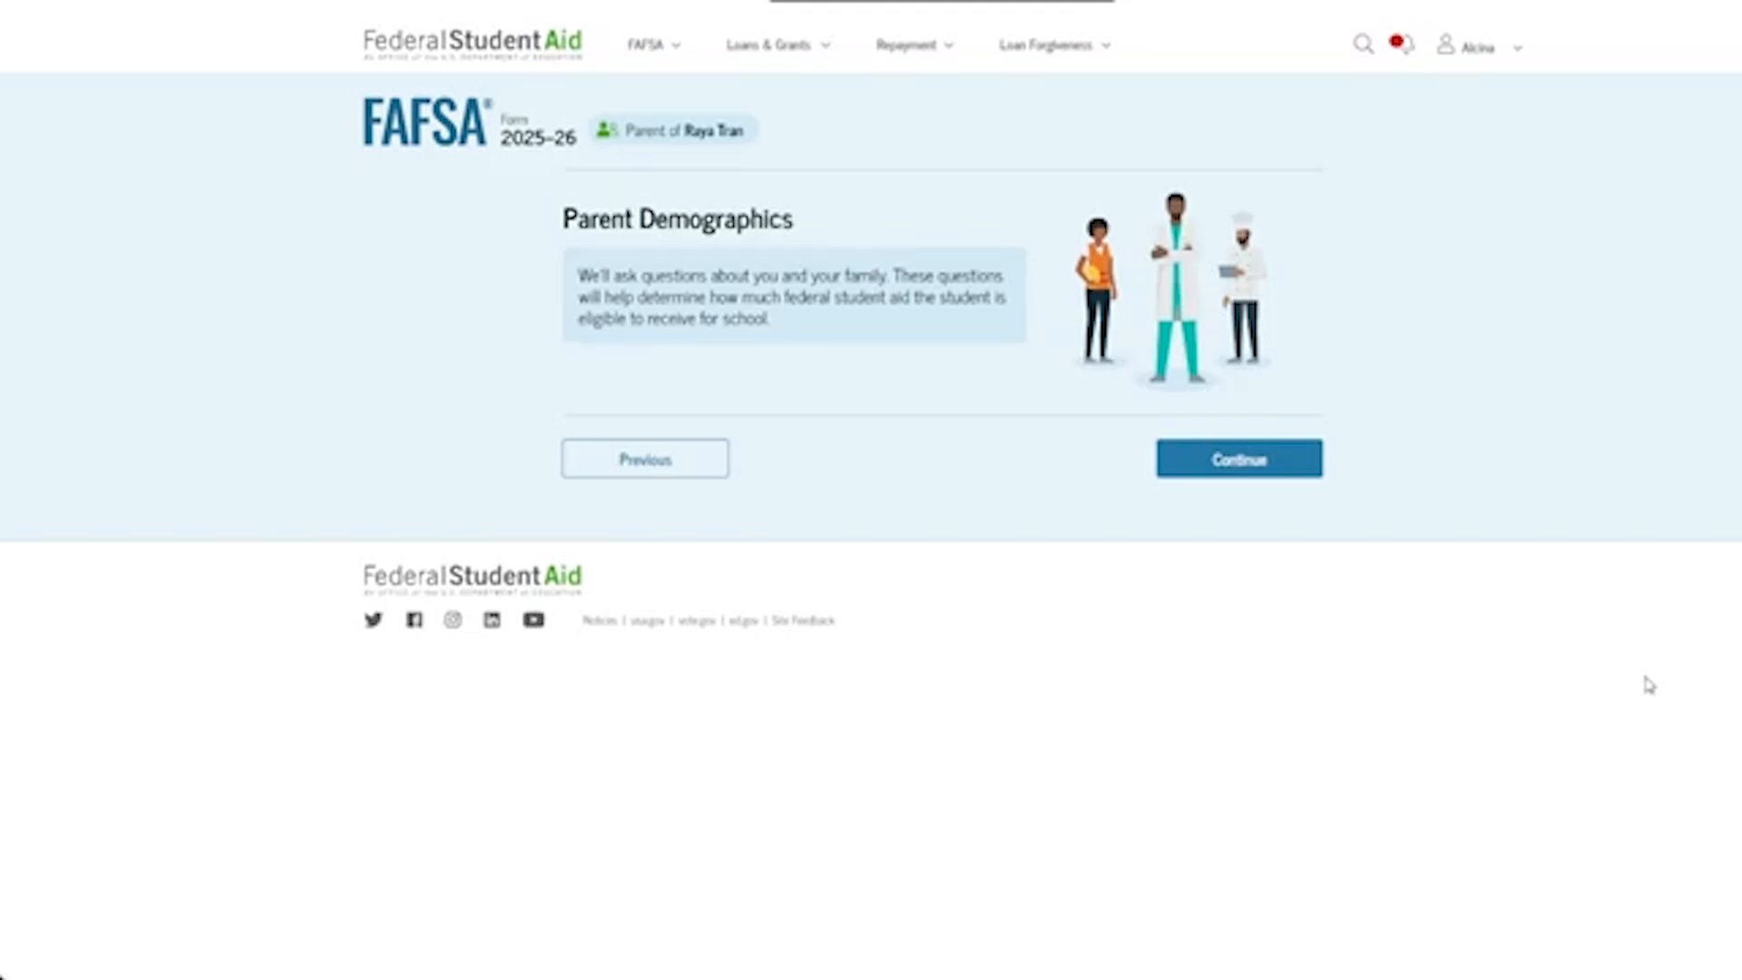
left_click(1317, 475)
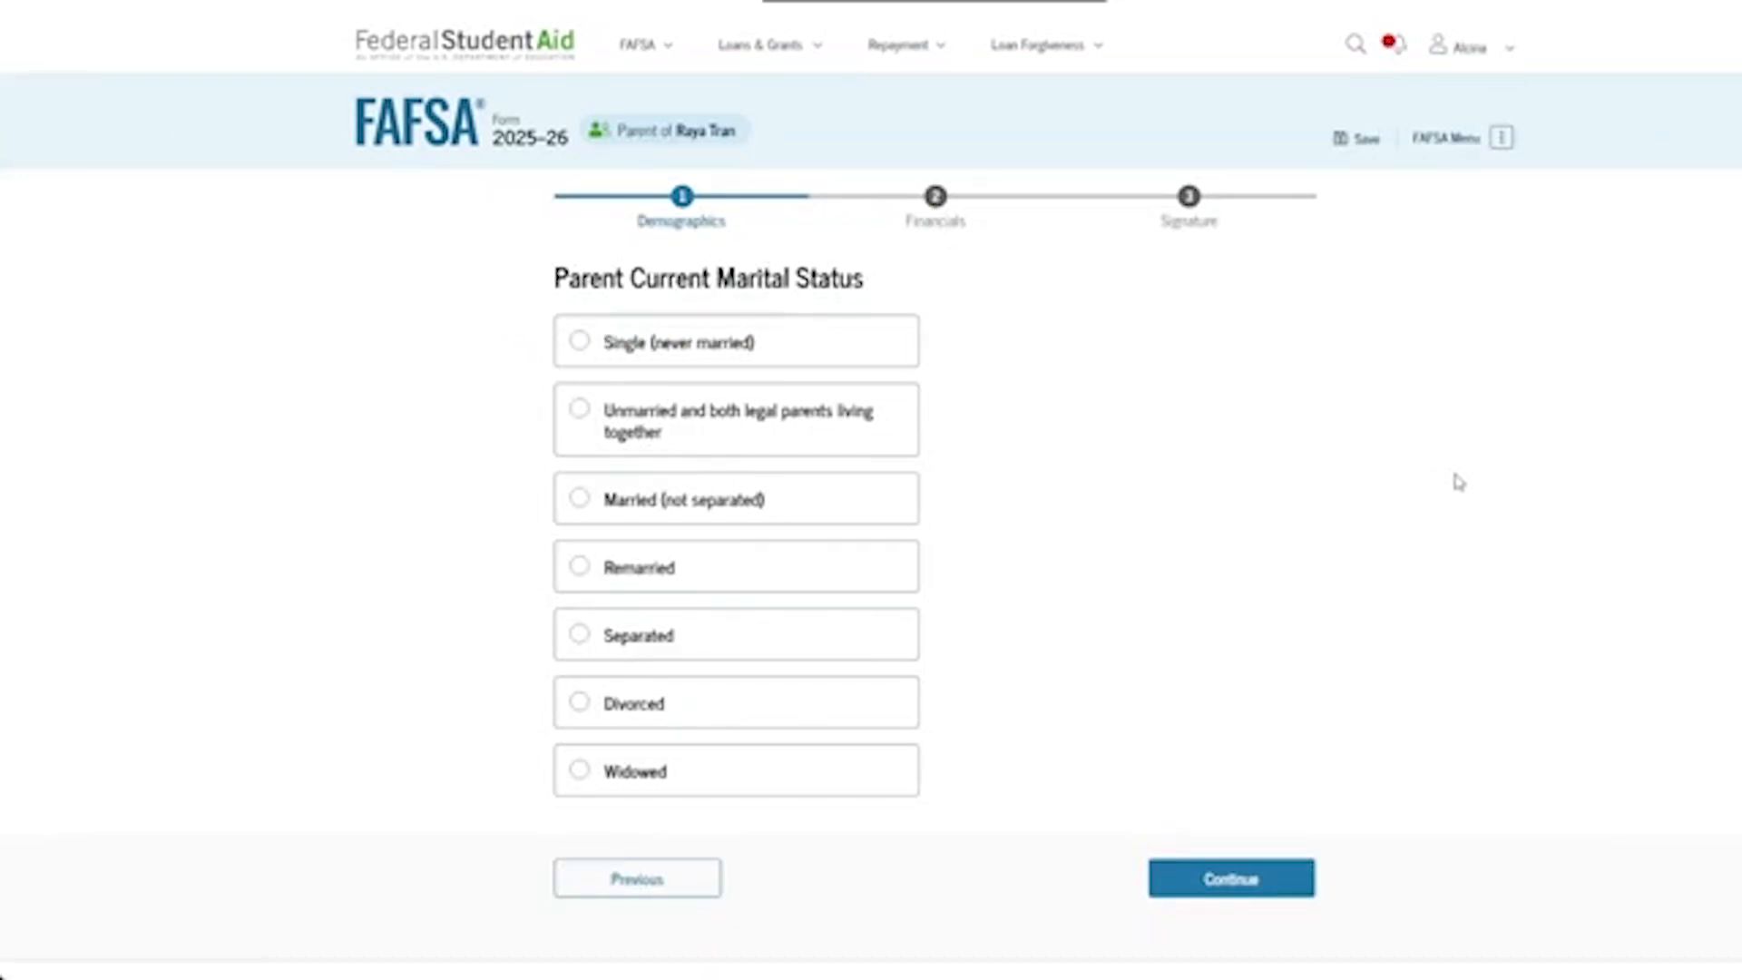
left_click(866, 347)
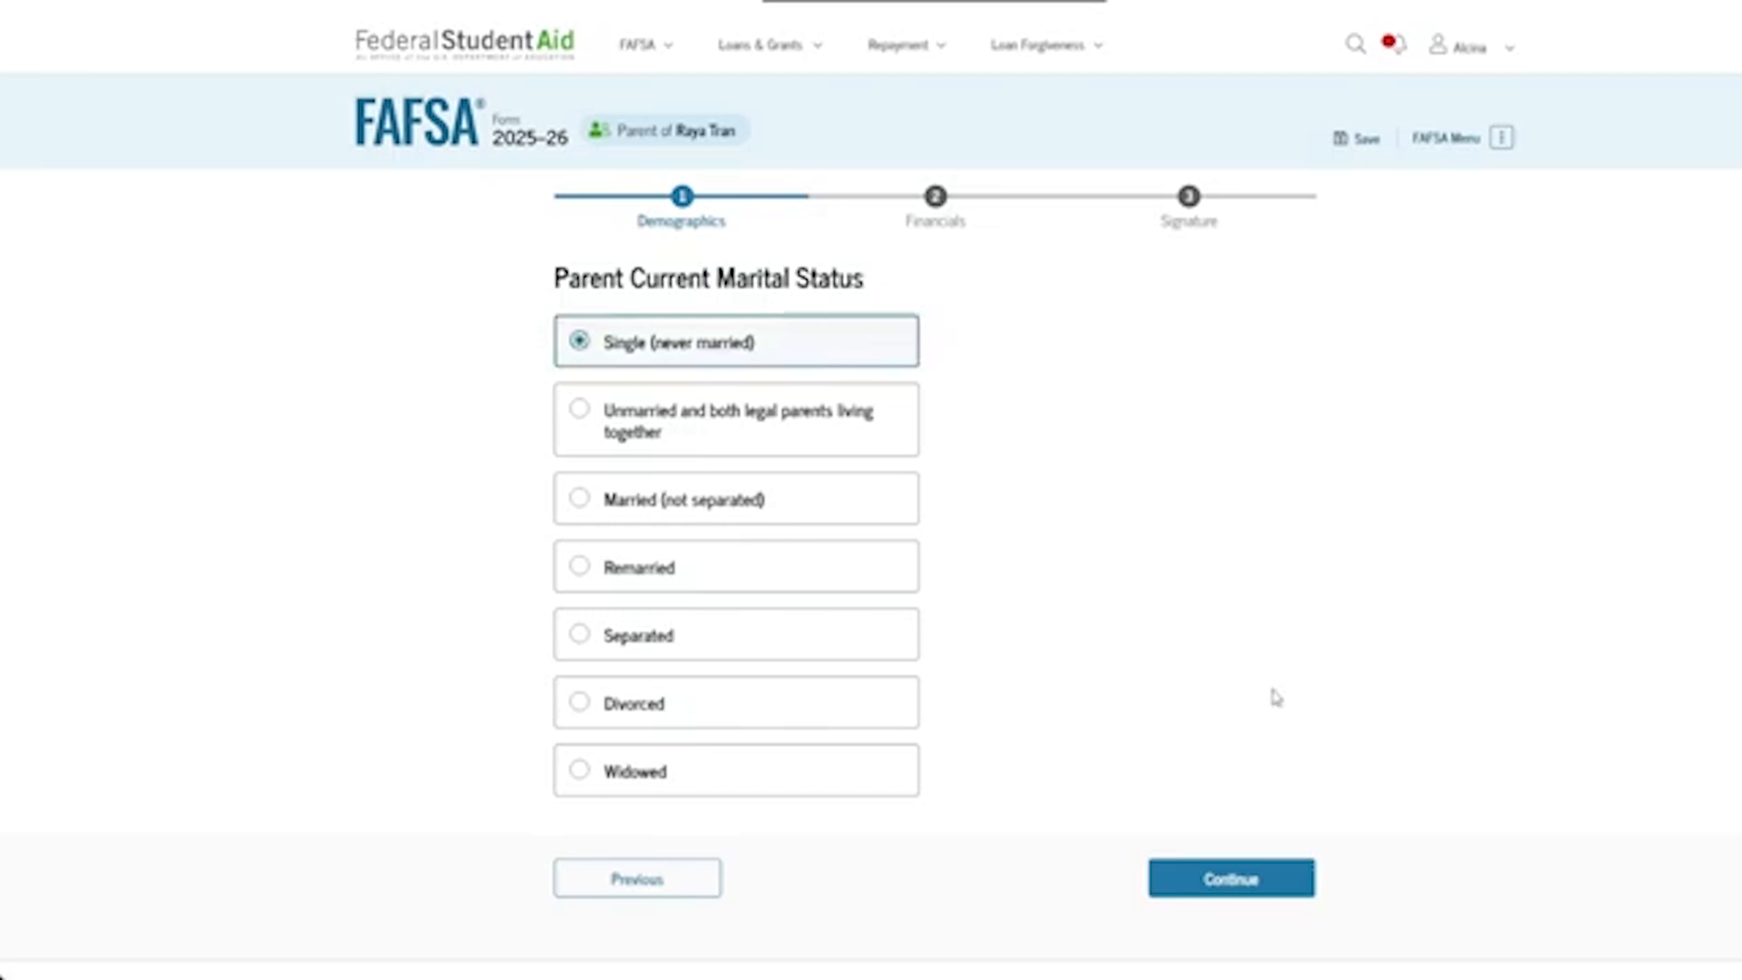
left_click(1287, 886)
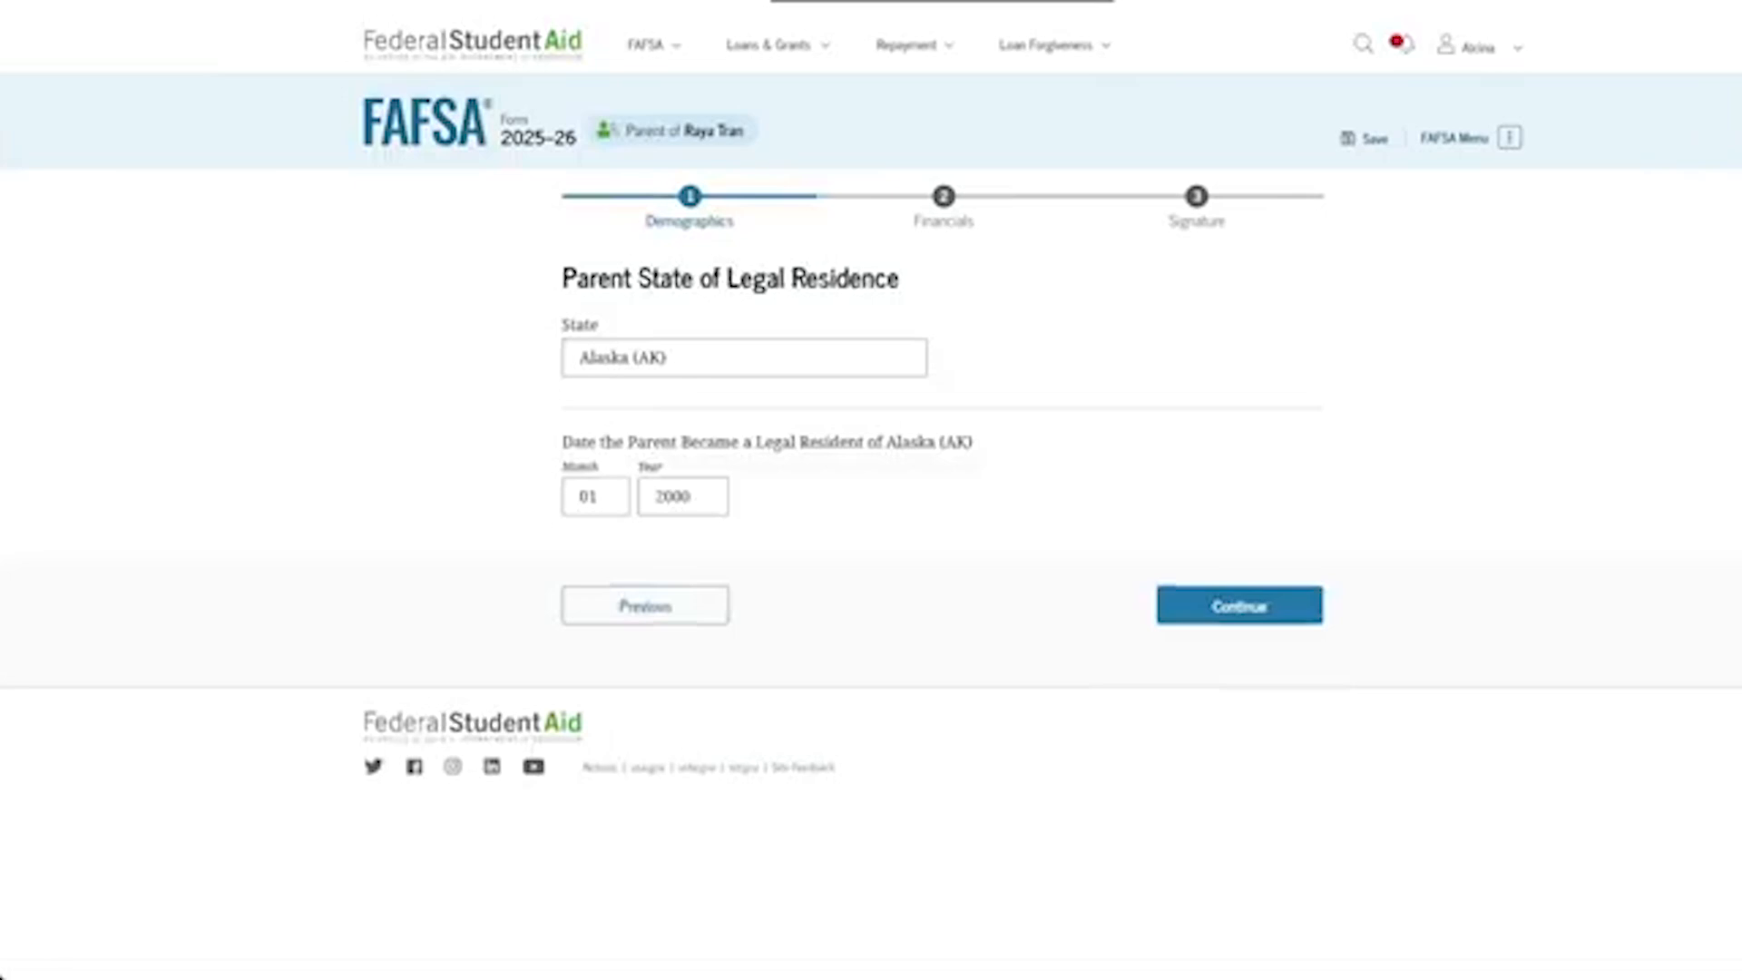
- Set the parent's state of legal residence to California (CA) and continue to the Parent Finances section
left_click(1298, 614)
left_click(694, 353)
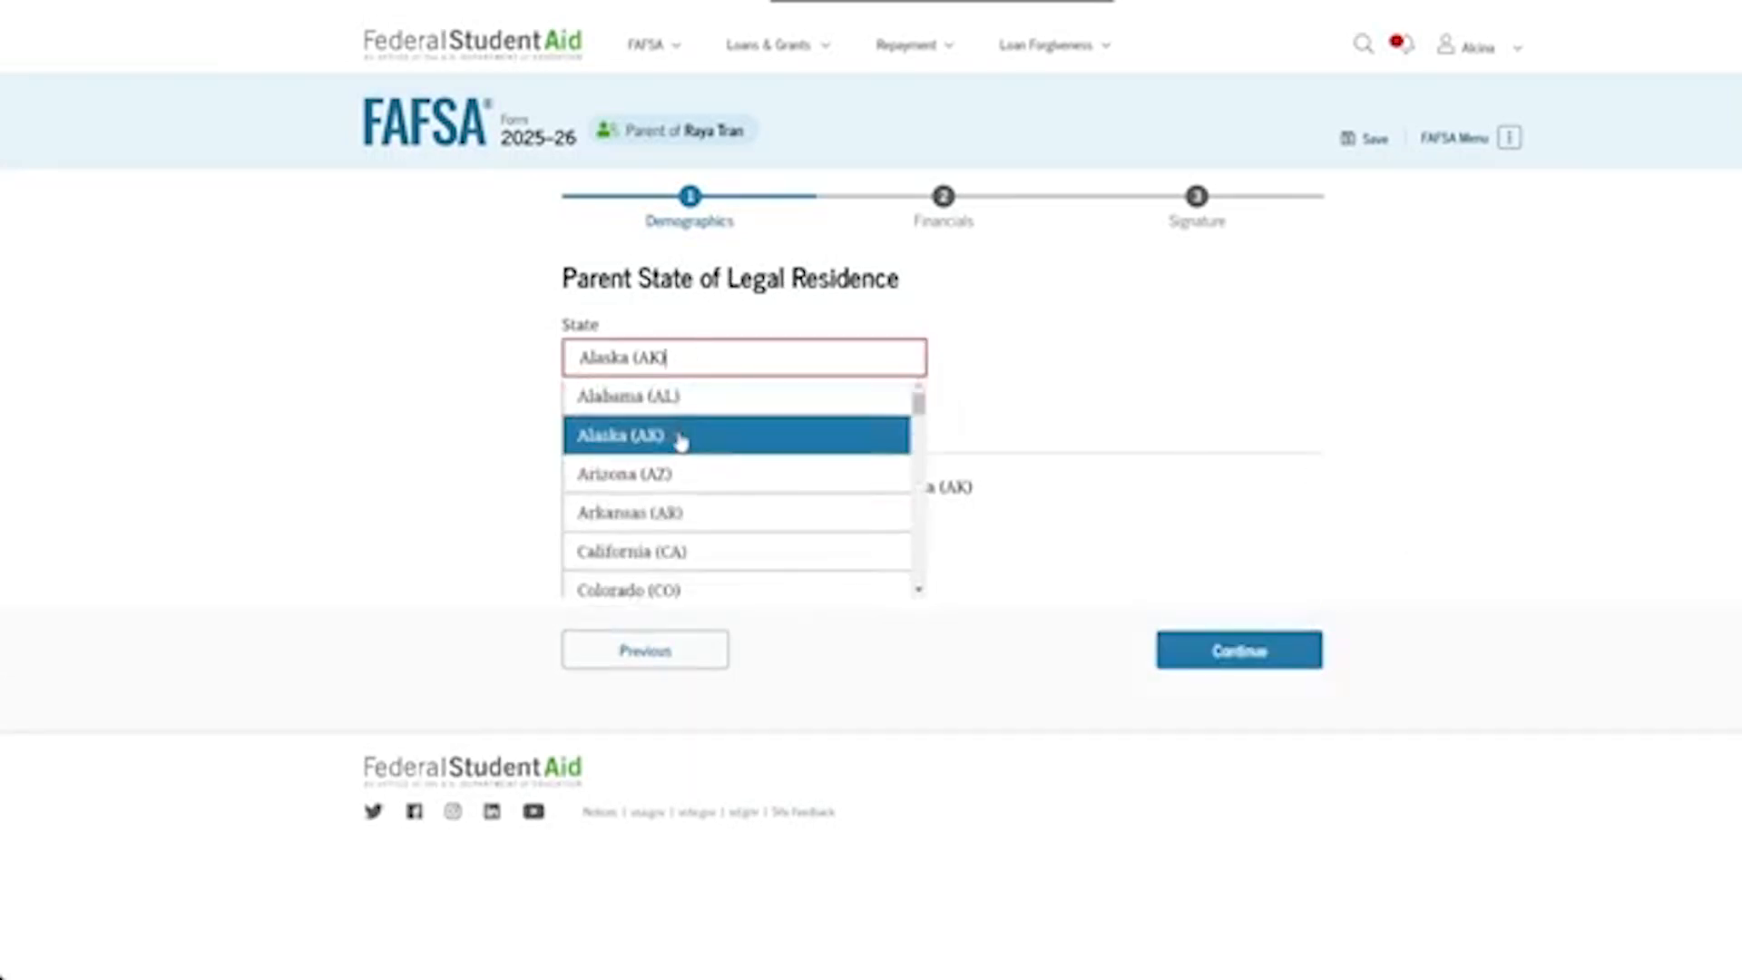
left_click(681, 440)
left_click(785, 353)
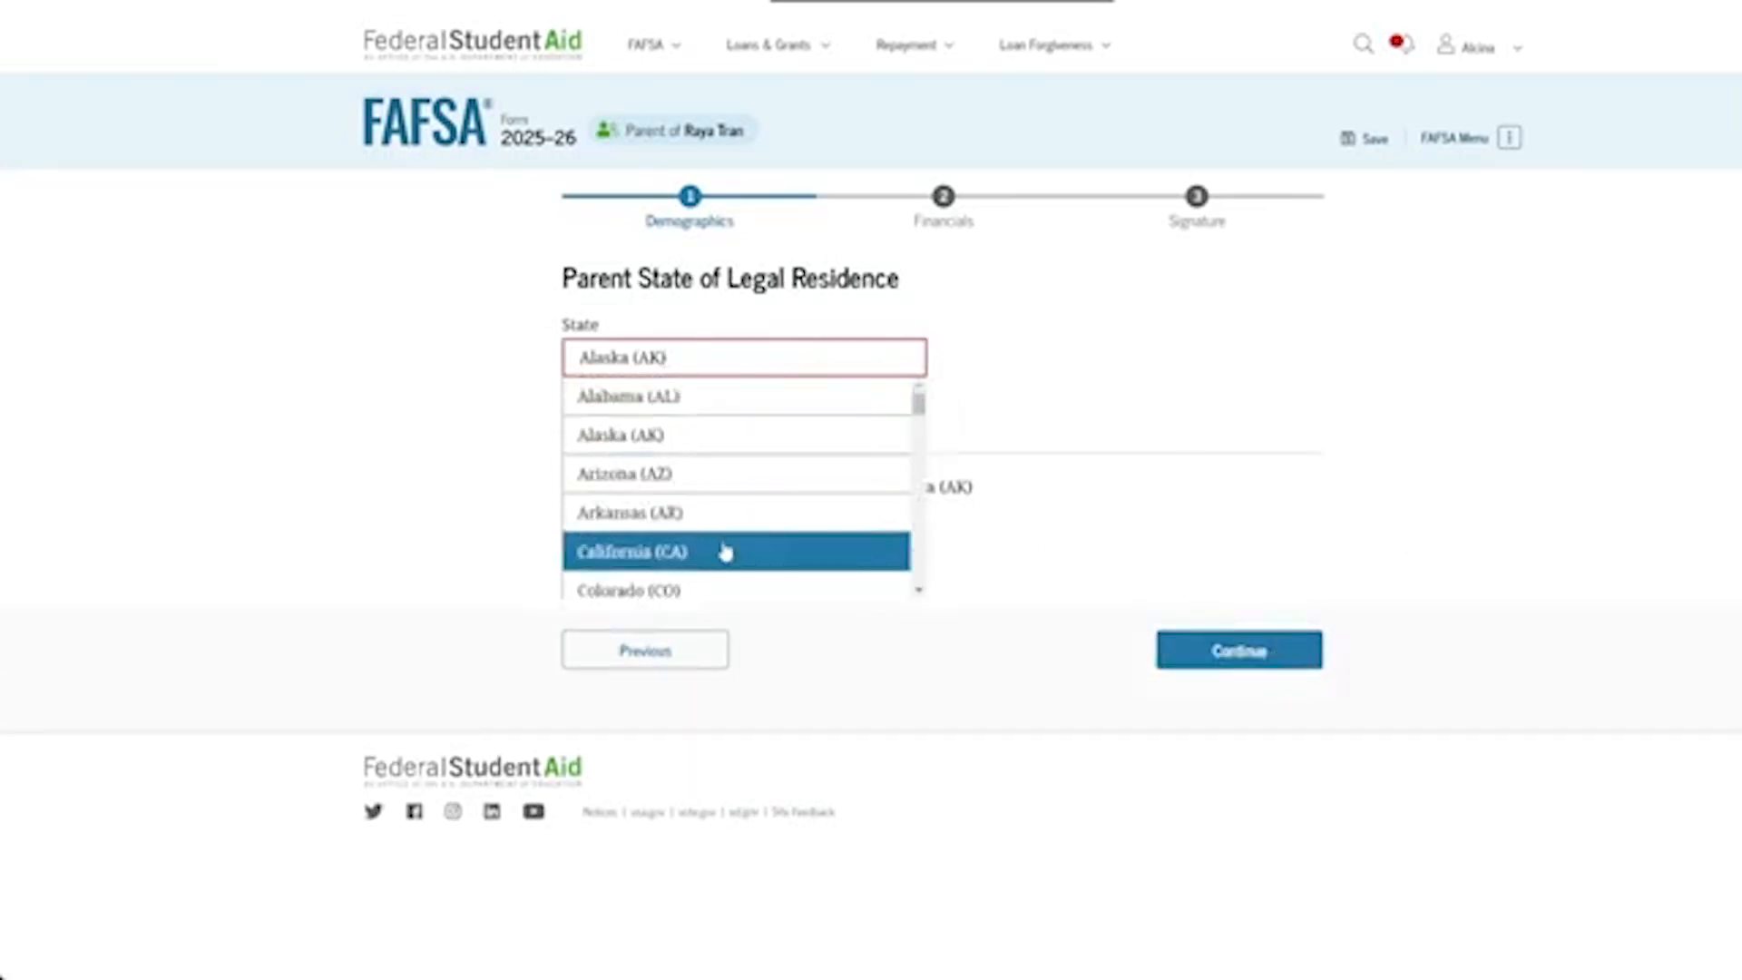
left_click(725, 550)
left_click(1205, 618)
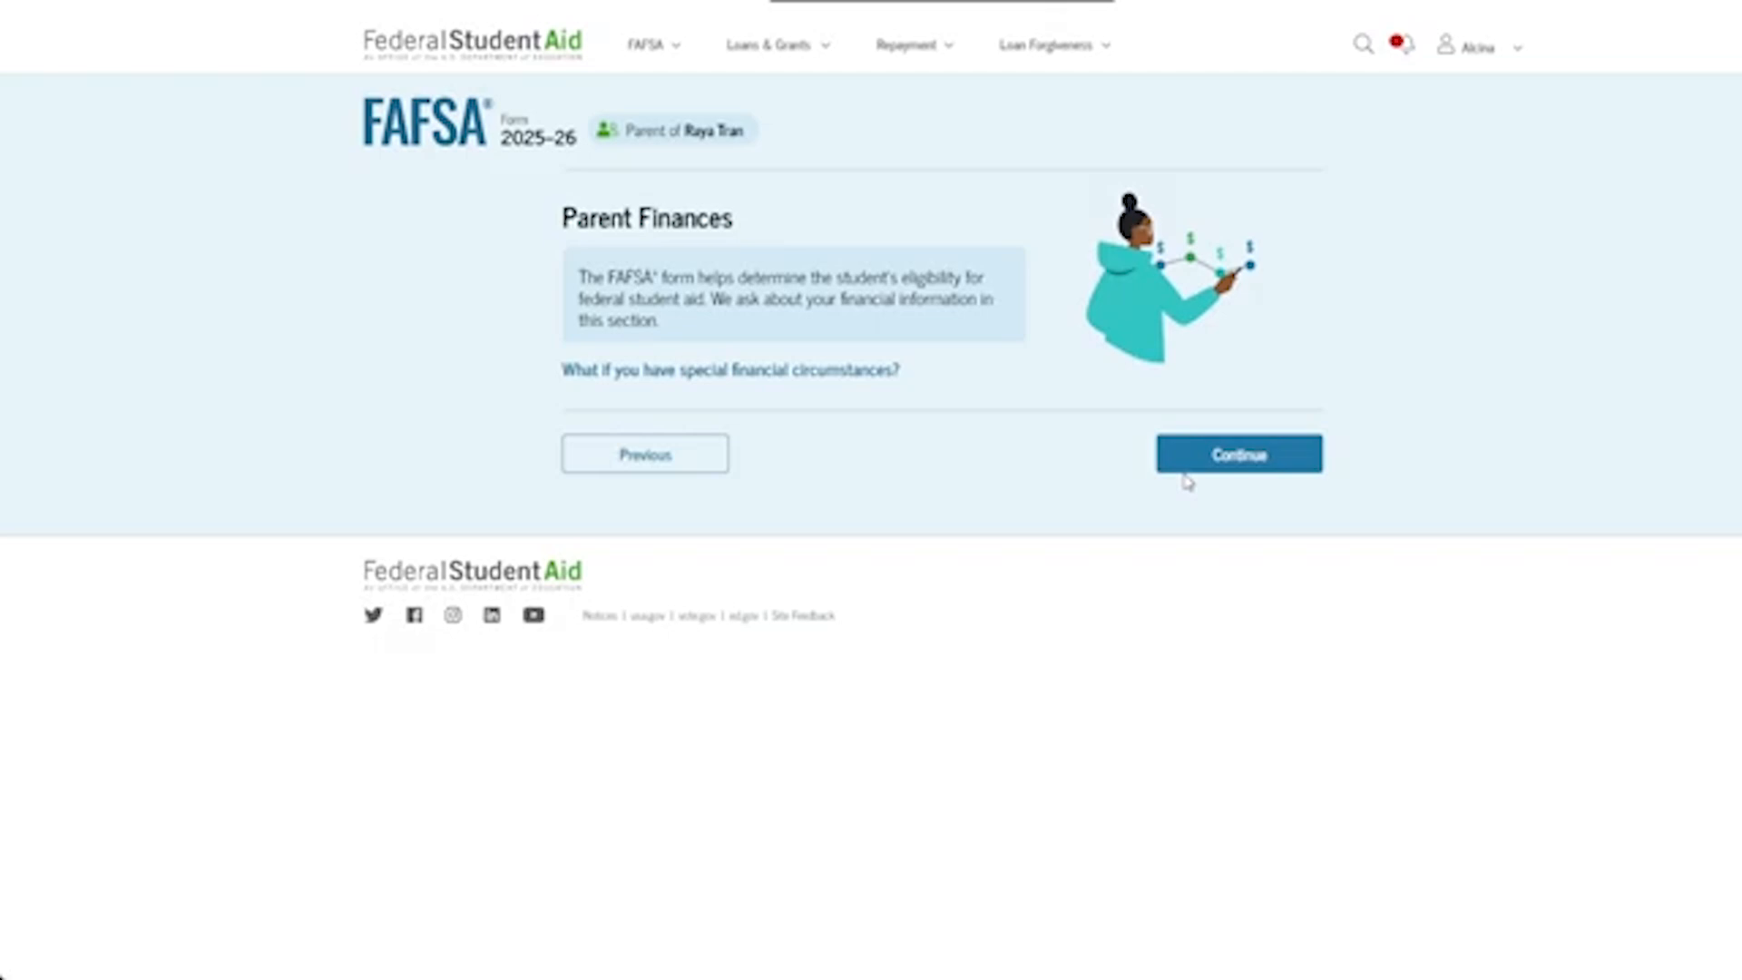
- Go through the Parent Finances introduction and the Federal Benefits Received options, and proceed to the Family Size question
left_click(1205, 469)
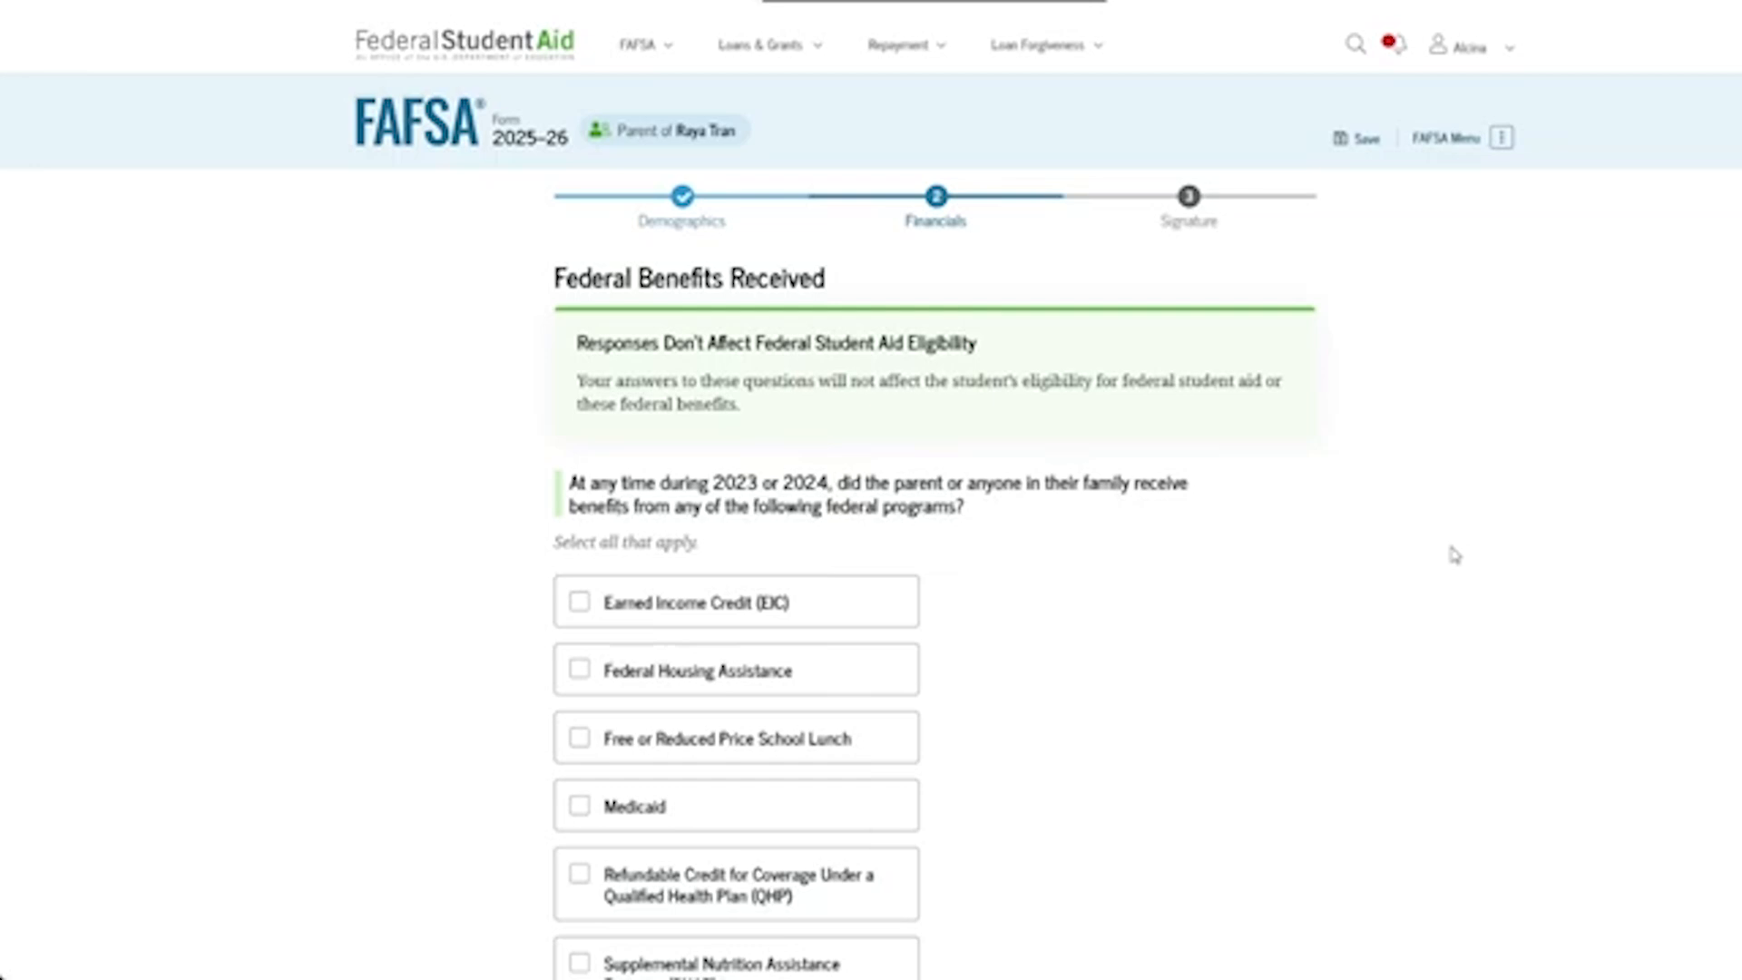
scroll(1233, 495, "down", 6)
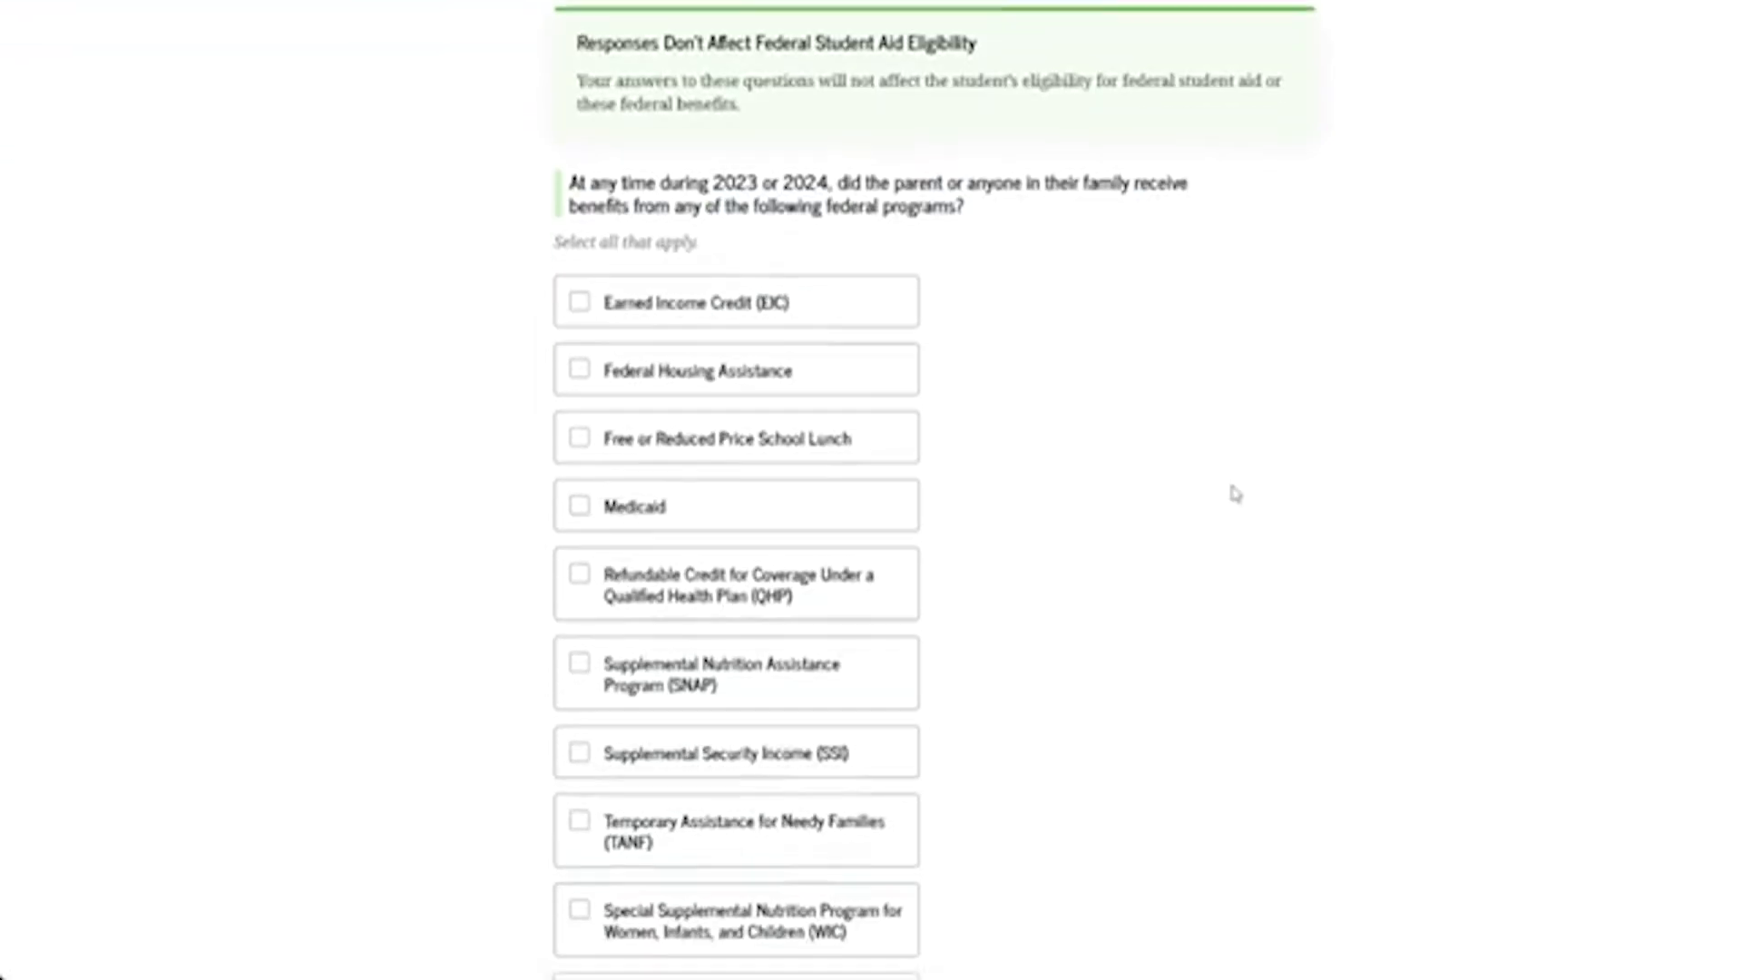
left_click(1005, 721)
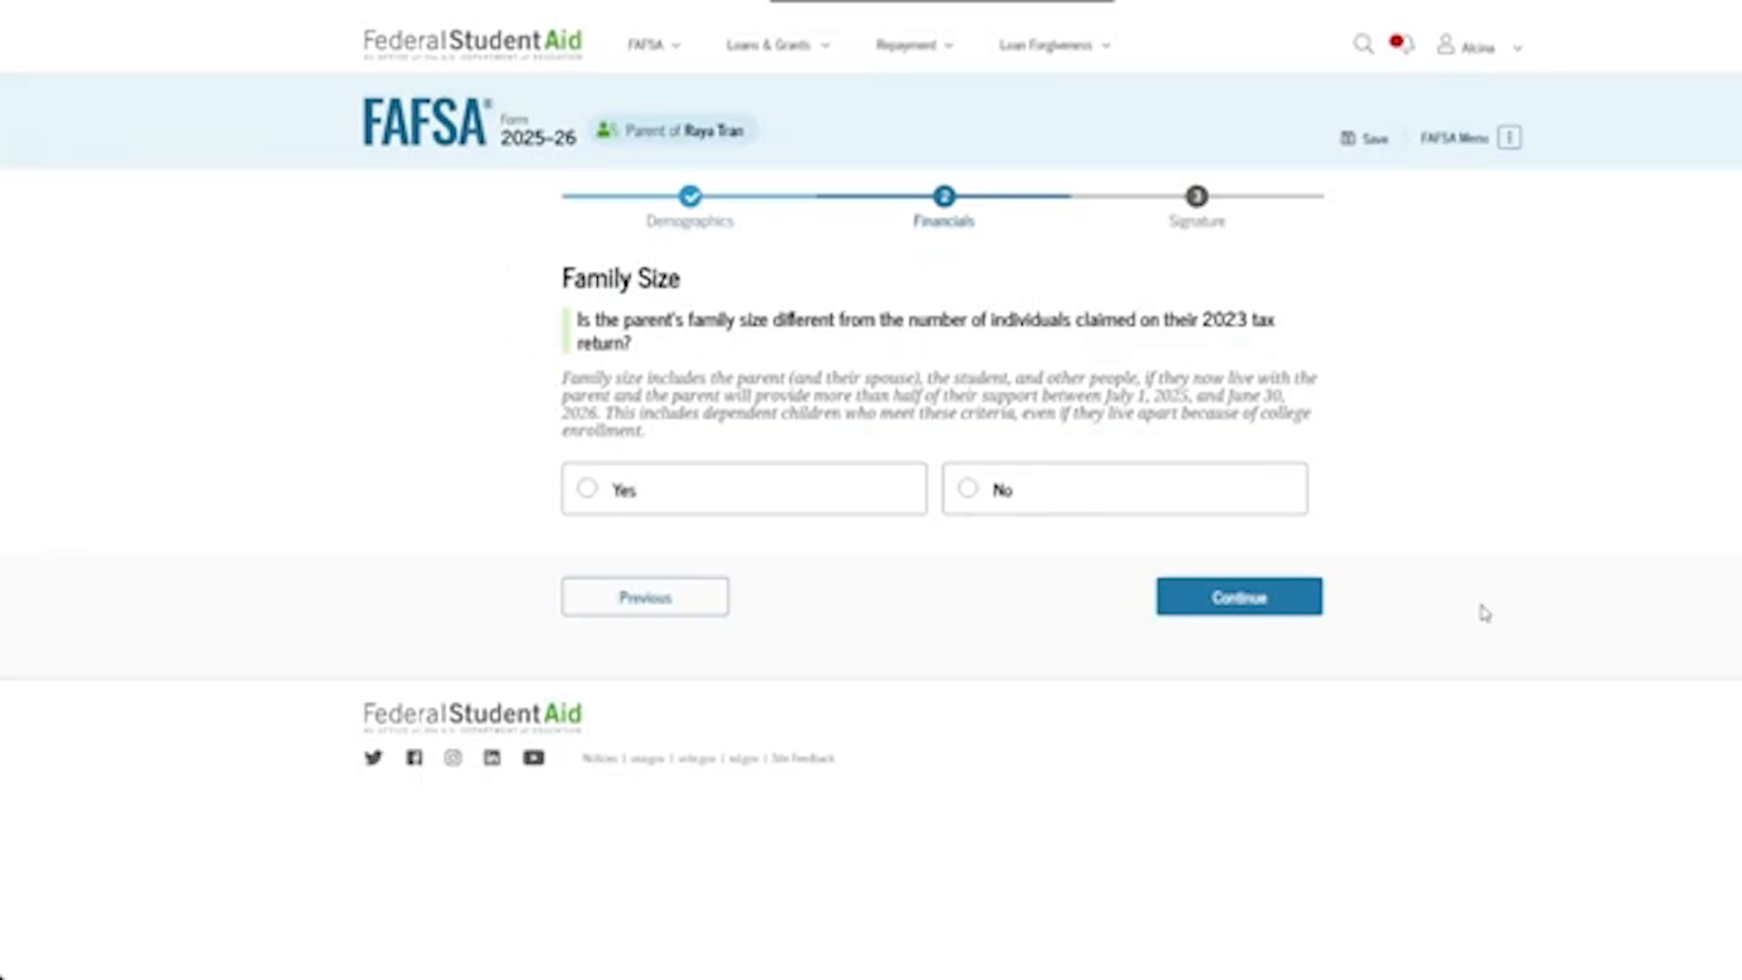
- Check the Yes and No options for a family size different from the 2023 tax return, and answer No
left_click(1215, 490)
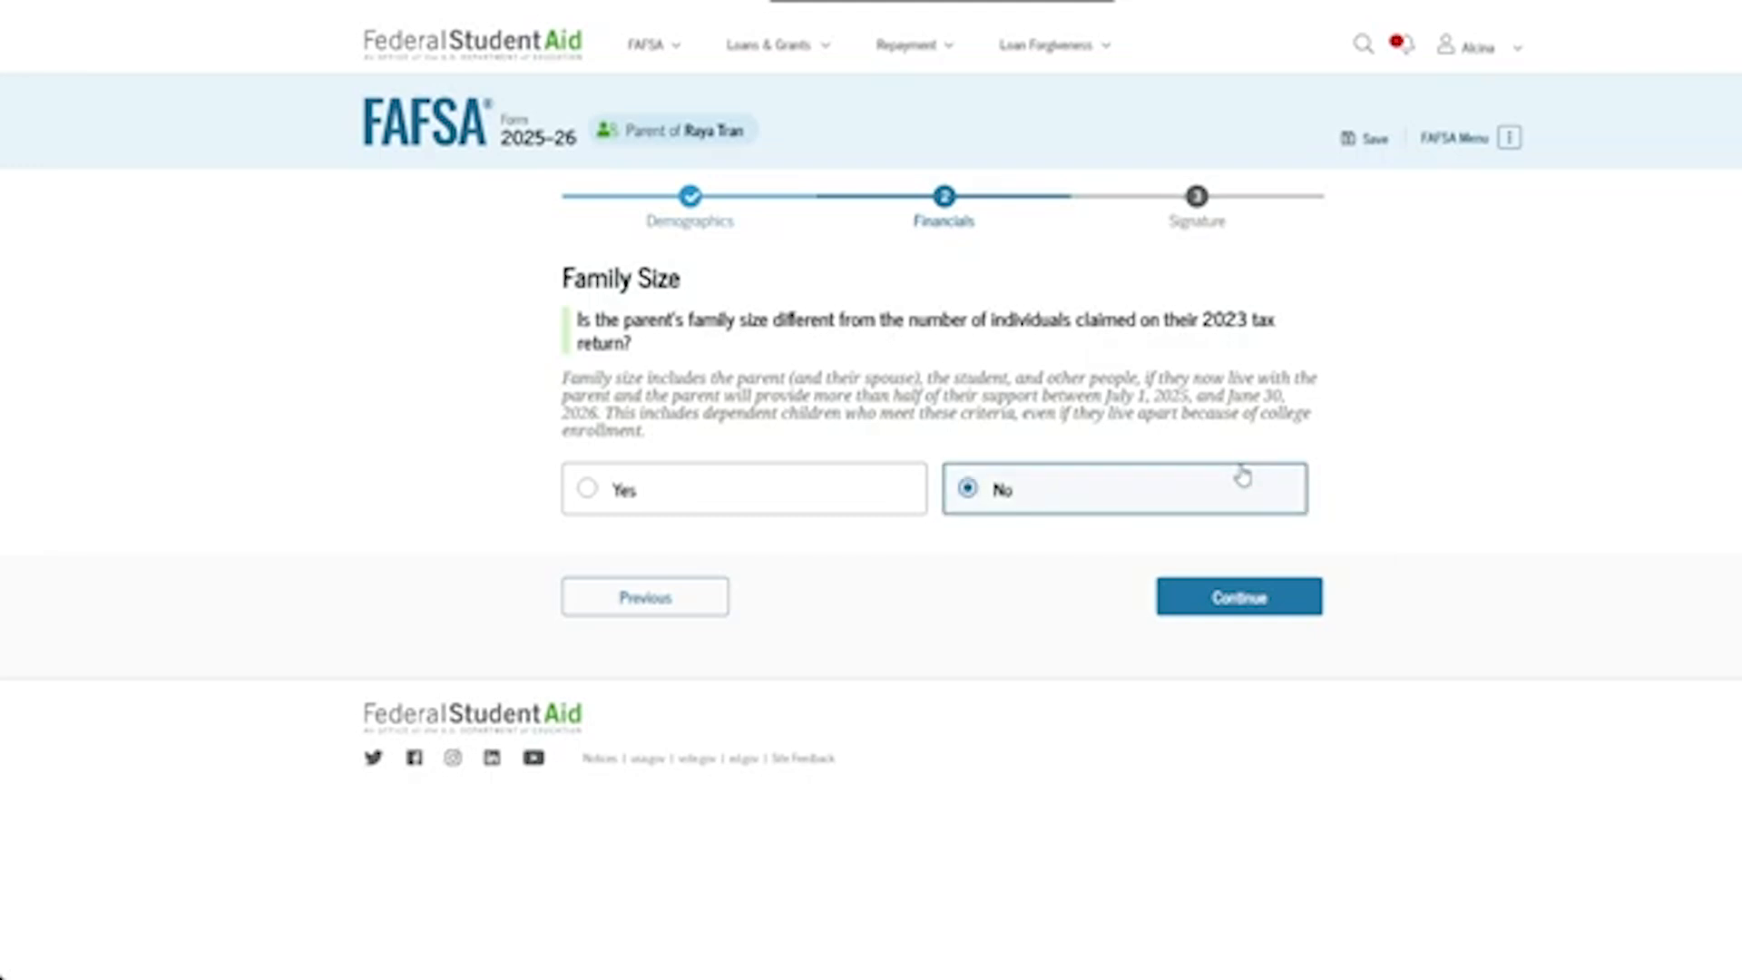
left_click(849, 499)
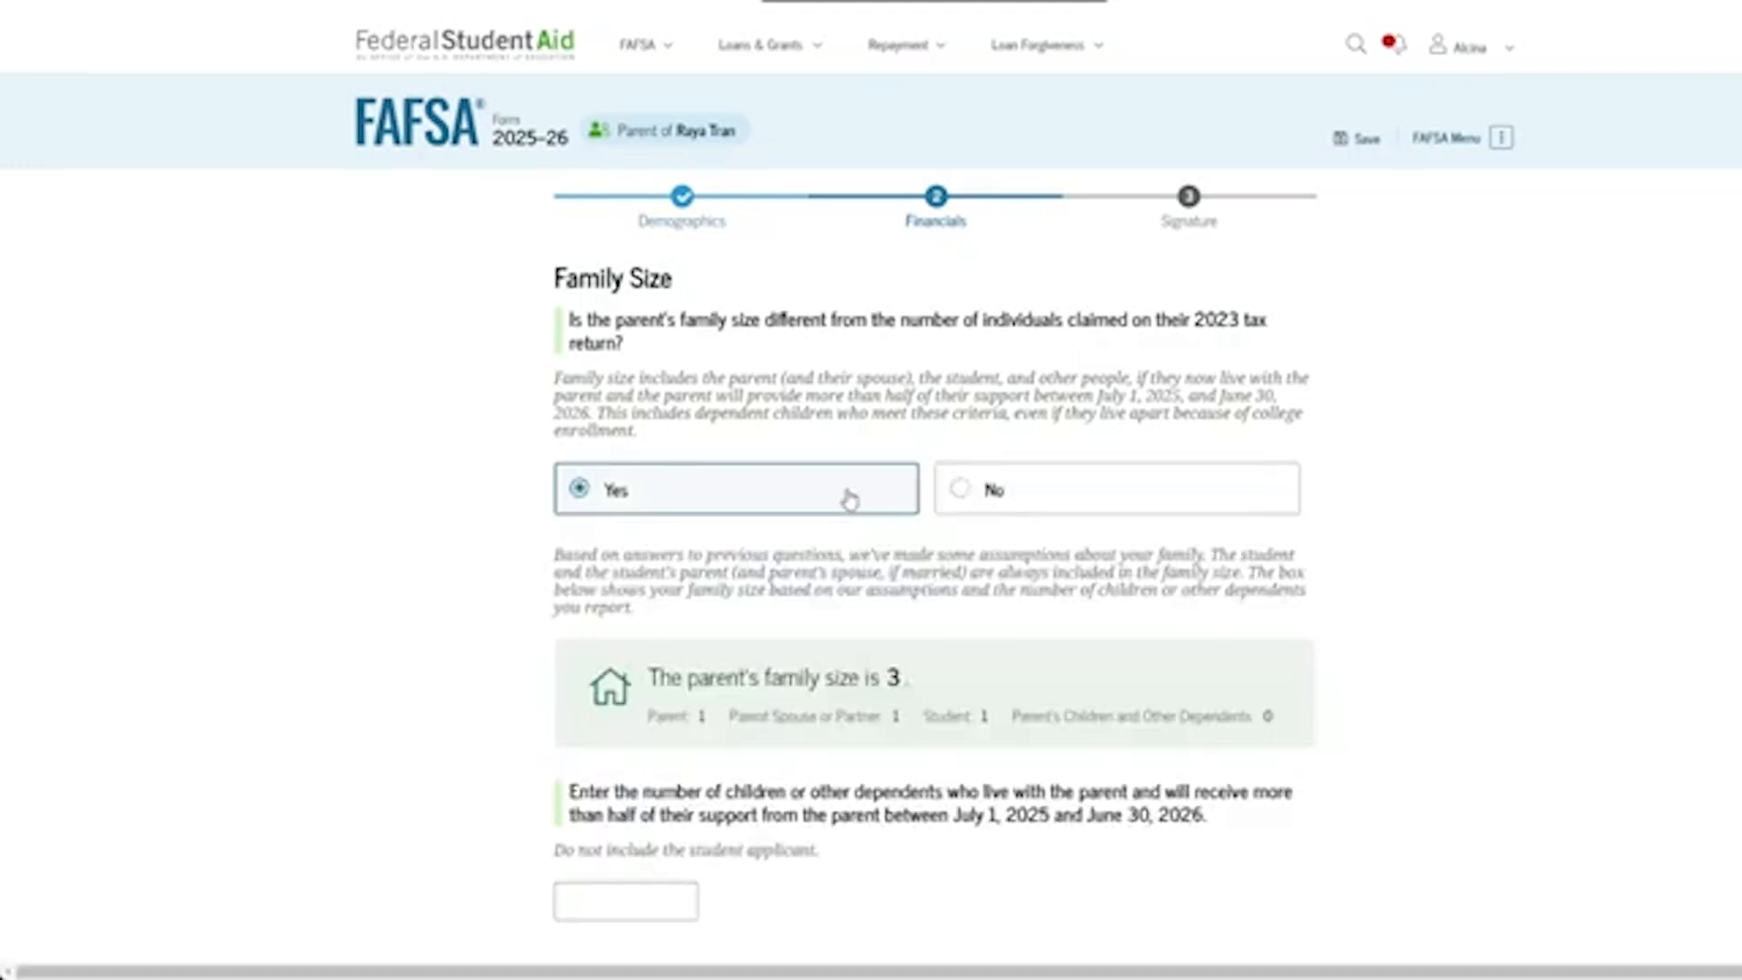
scroll(766, 530, "down", 1)
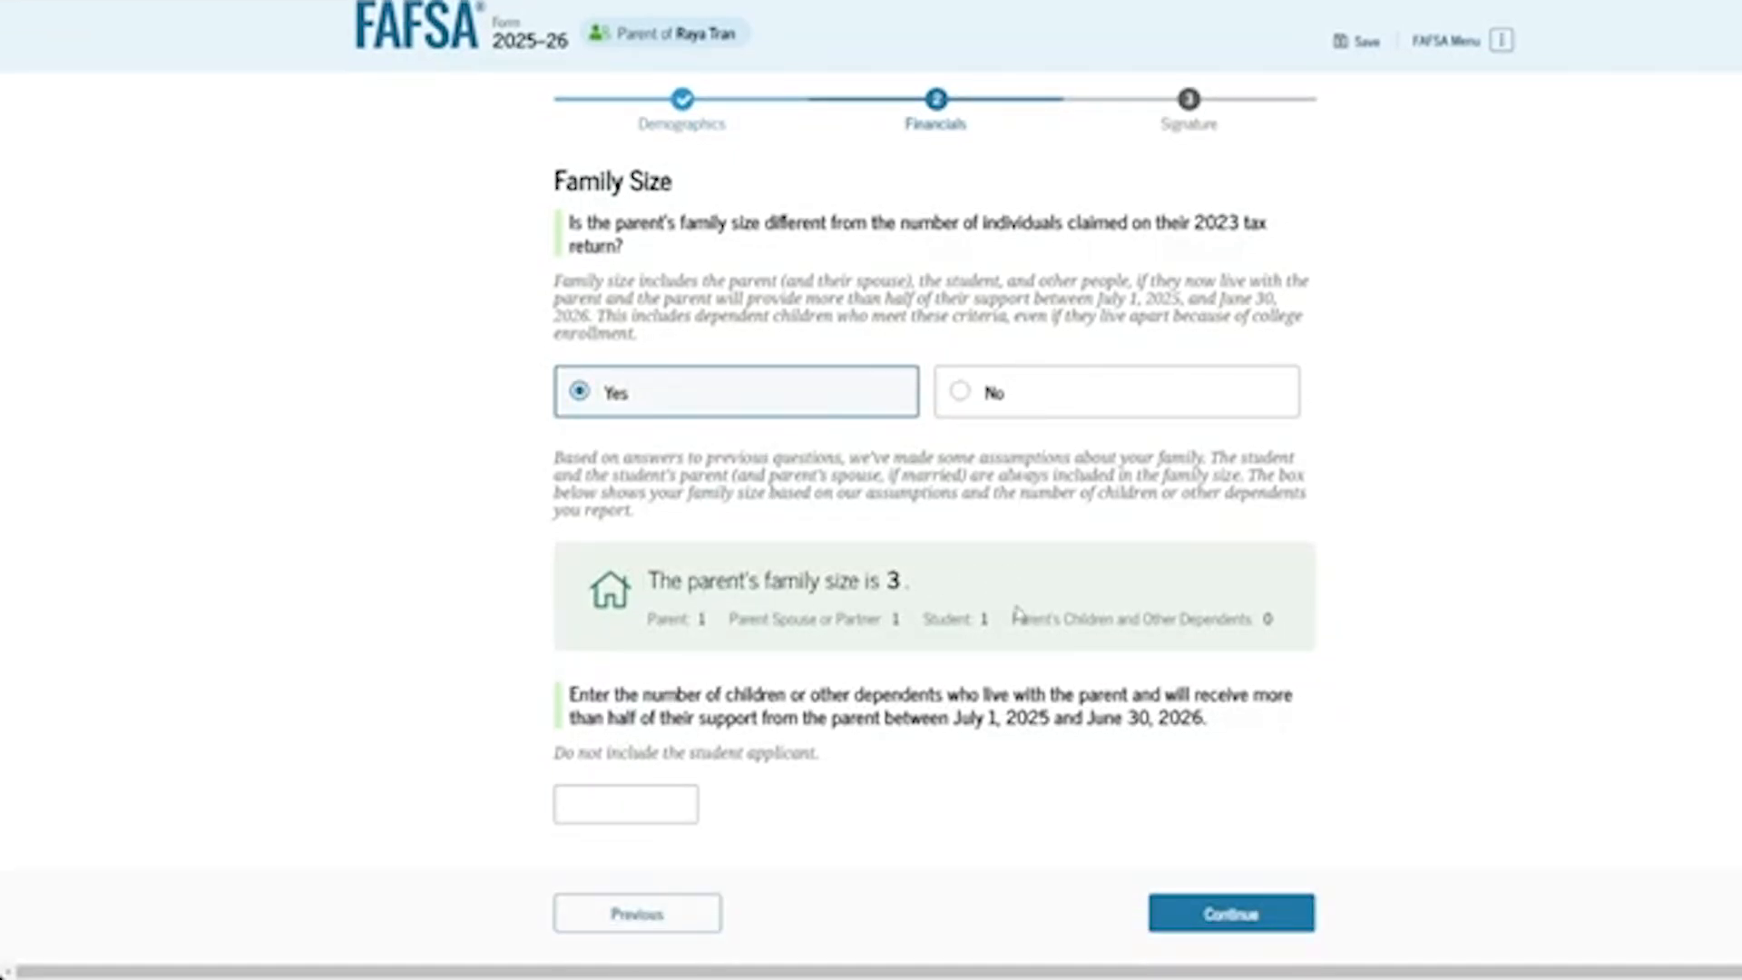
left_click(685, 807)
left_click(1075, 411)
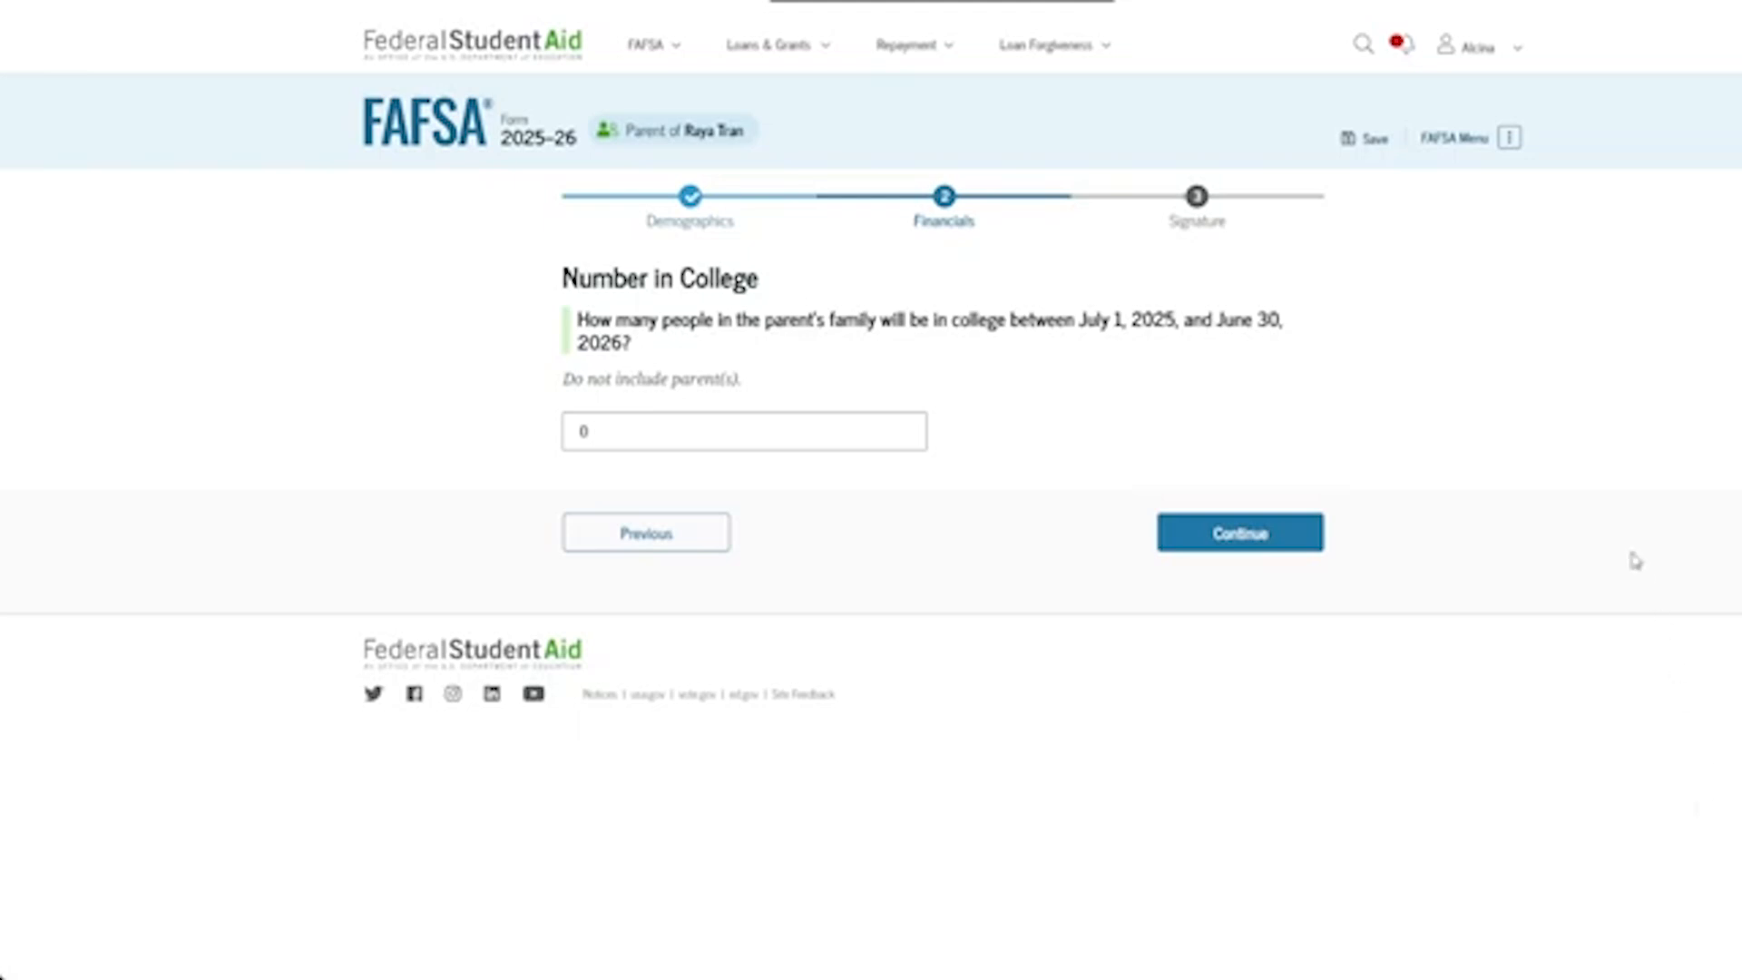
- Set the number of people in the parent's family who will be in college to 1 and continue
left_click(874, 434)
left_click_drag(873, 433, 543, 439)
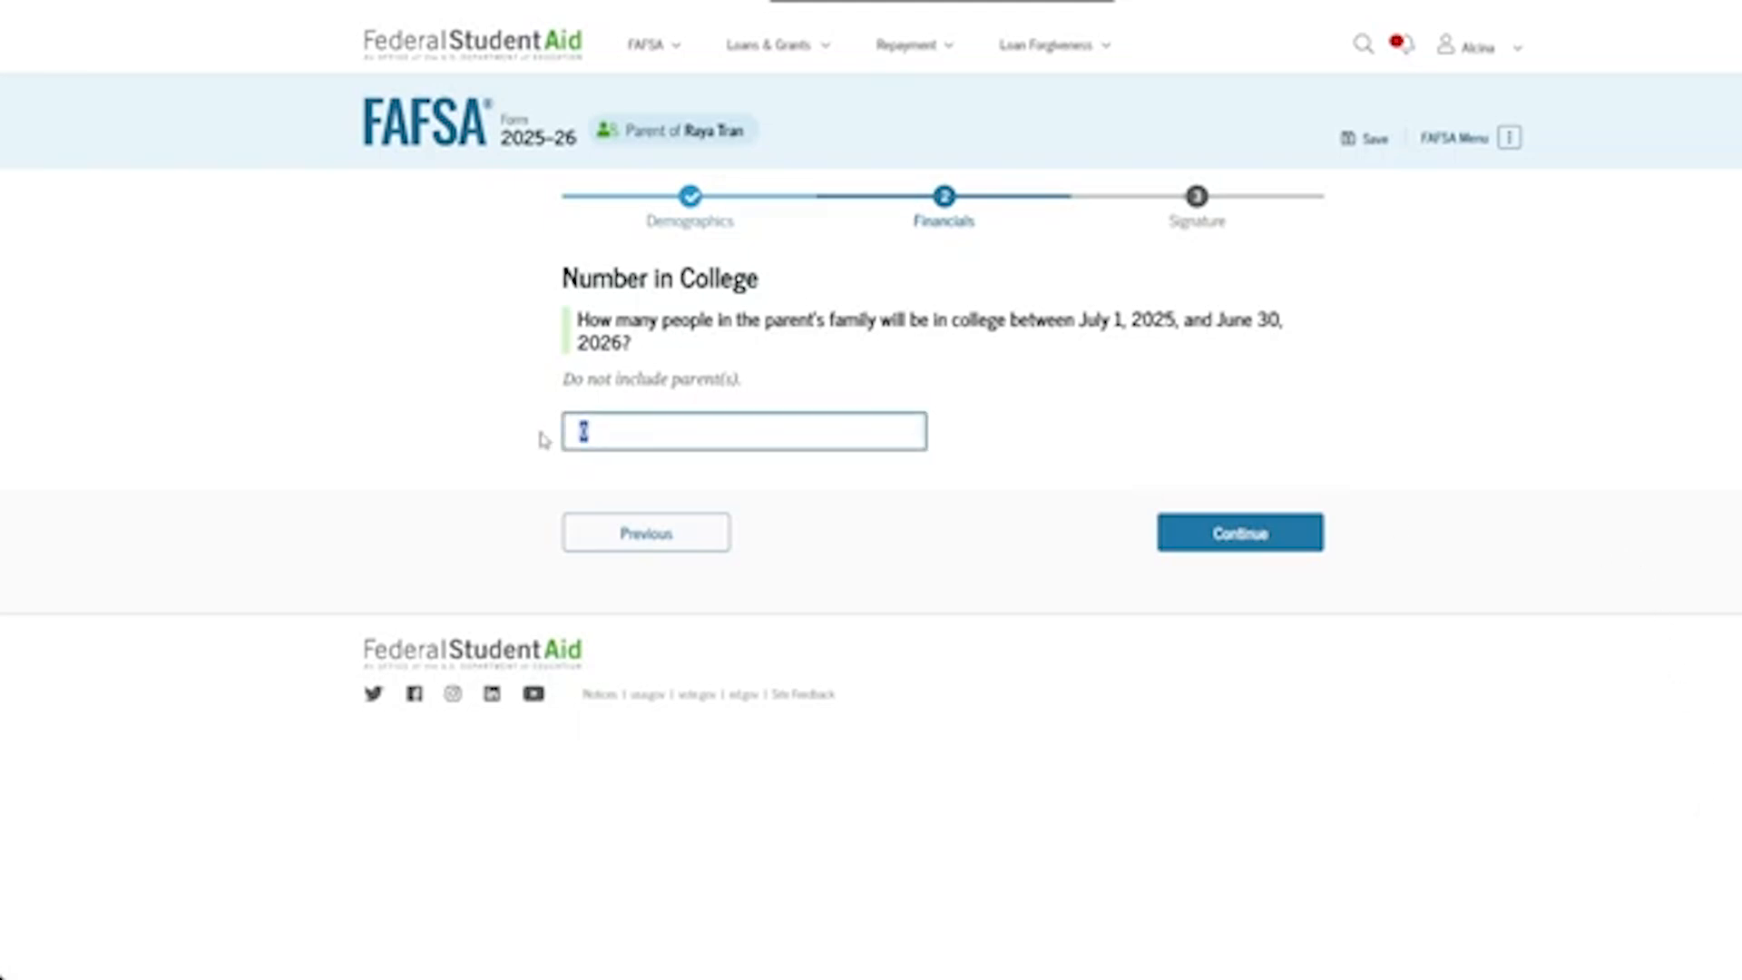
type("1")
left_click(1297, 533)
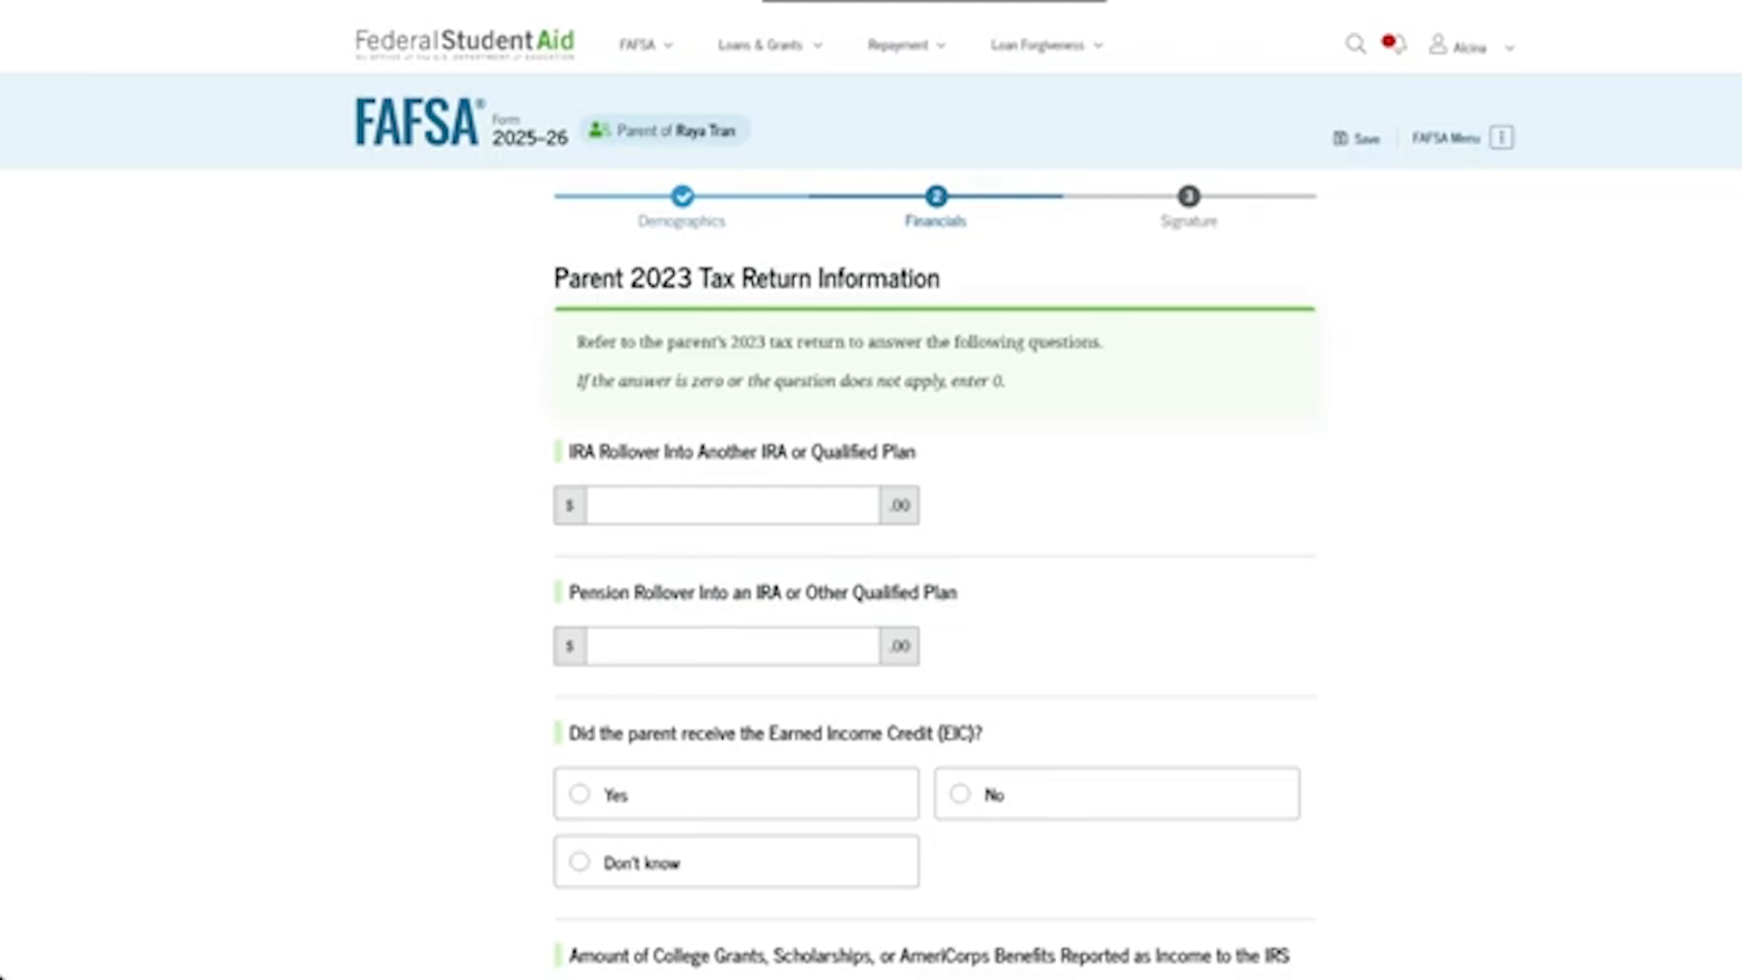
- Set the parent's IRA rollover and pension rollover amounts to 0, and answer No for the Earned Income Credit
left_click(805, 505)
type("0")
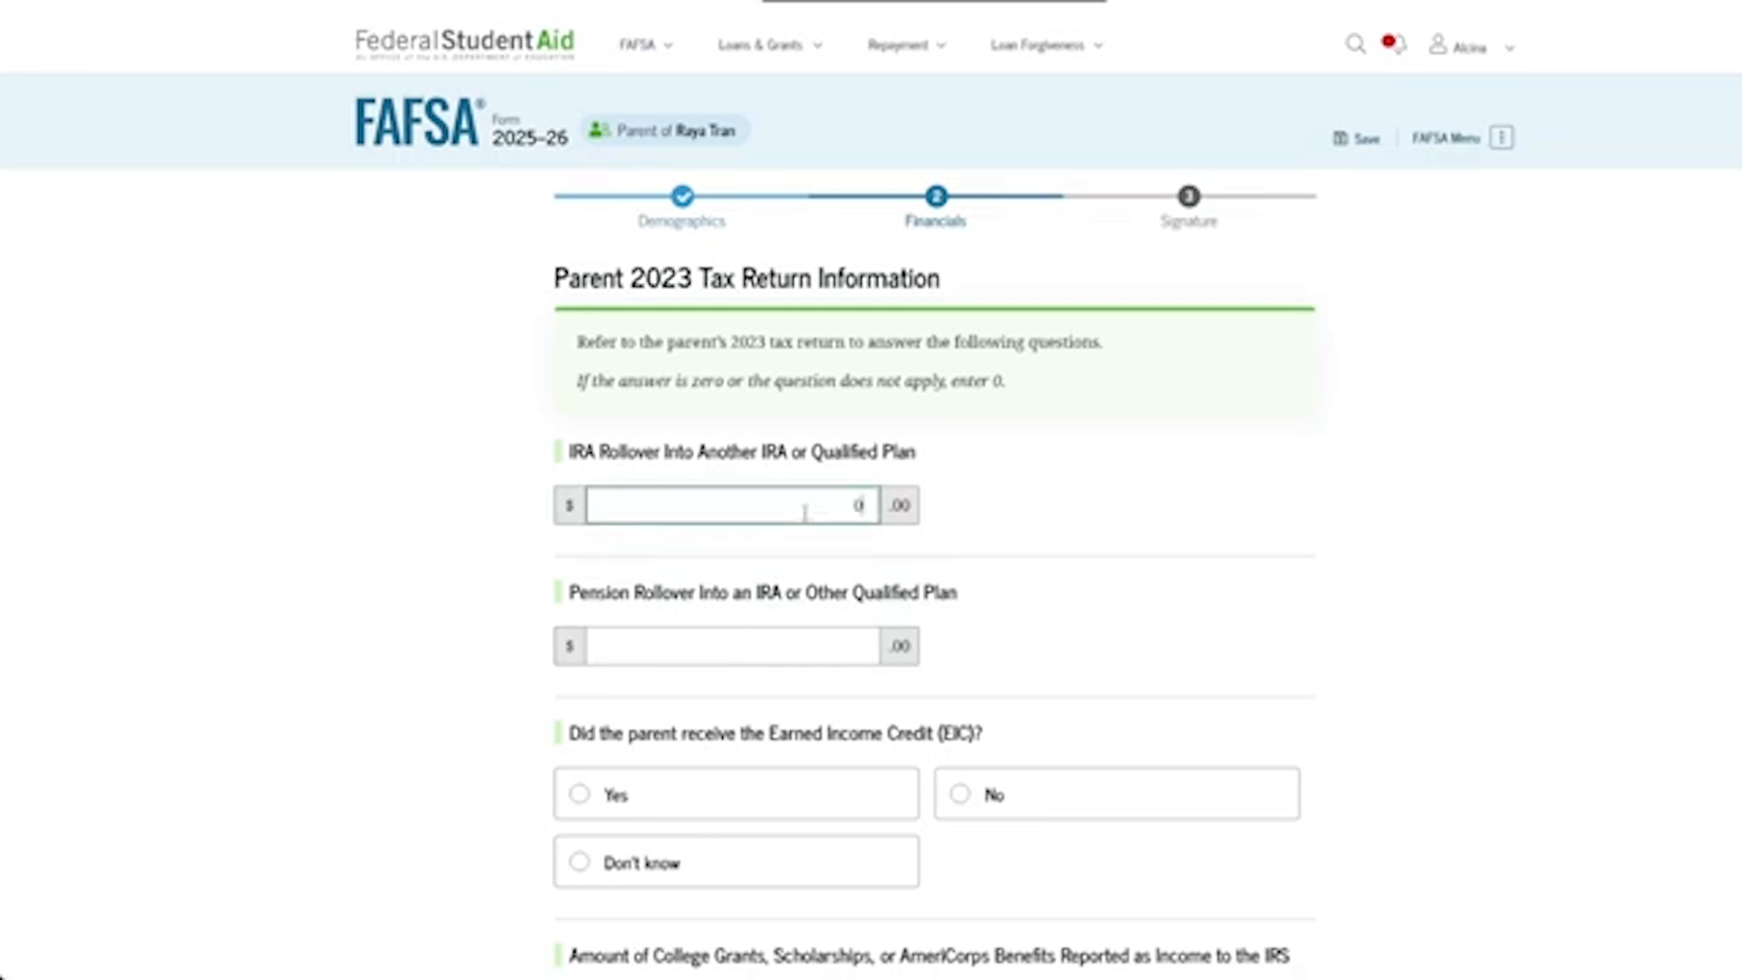
left_click(831, 638)
type("0")
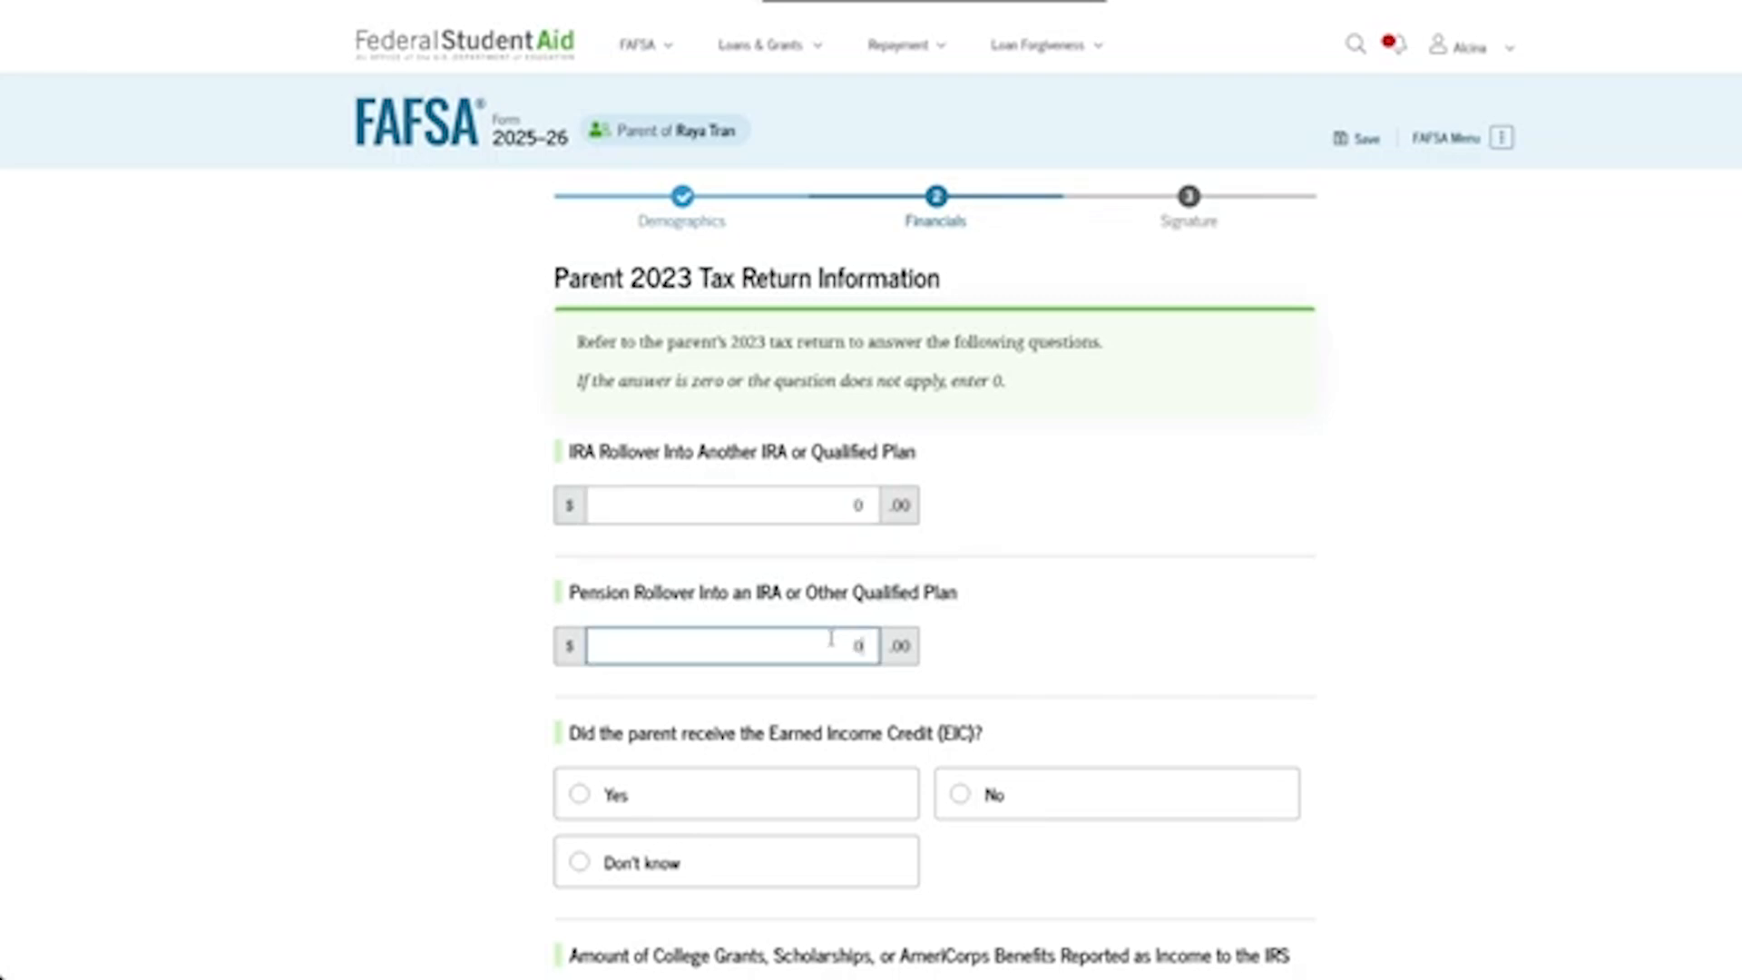
scroll(980, 761, "down", 1)
scroll(980, 761, "down", 2)
left_click(1148, 622)
scroll(1152, 622, "down", 2)
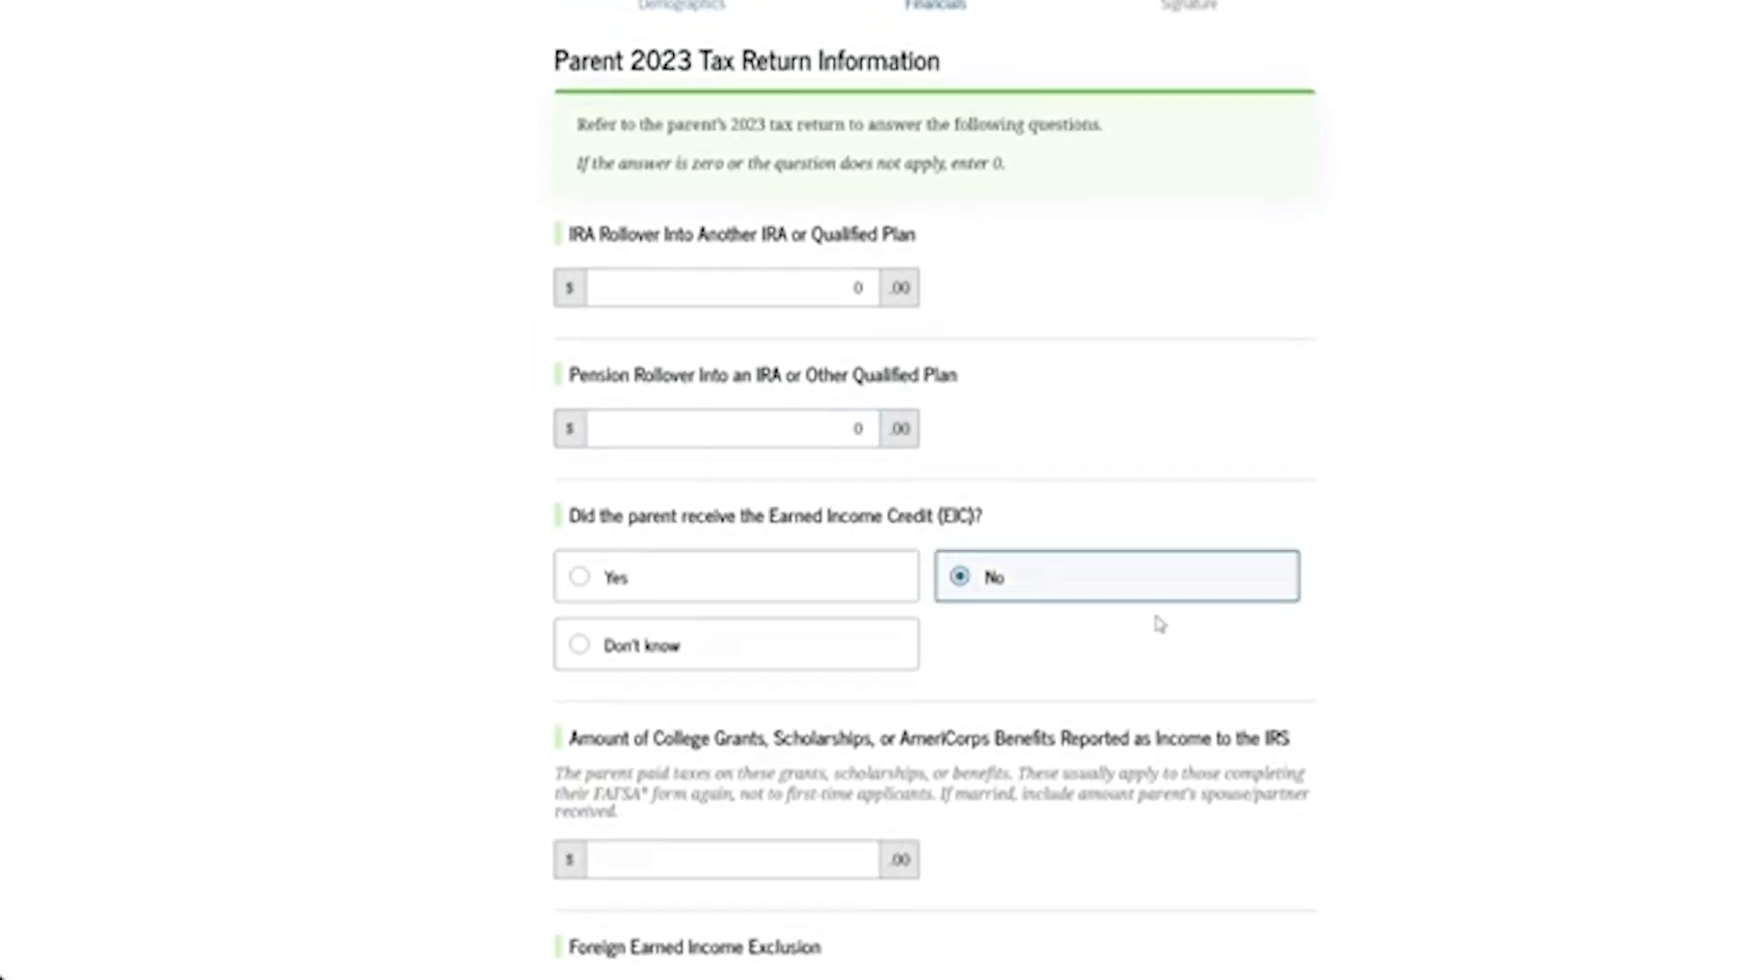
- Set the college grants reported as income and the foreign earned income exclusion to 0, and continue
left_click(742, 687)
type("0")
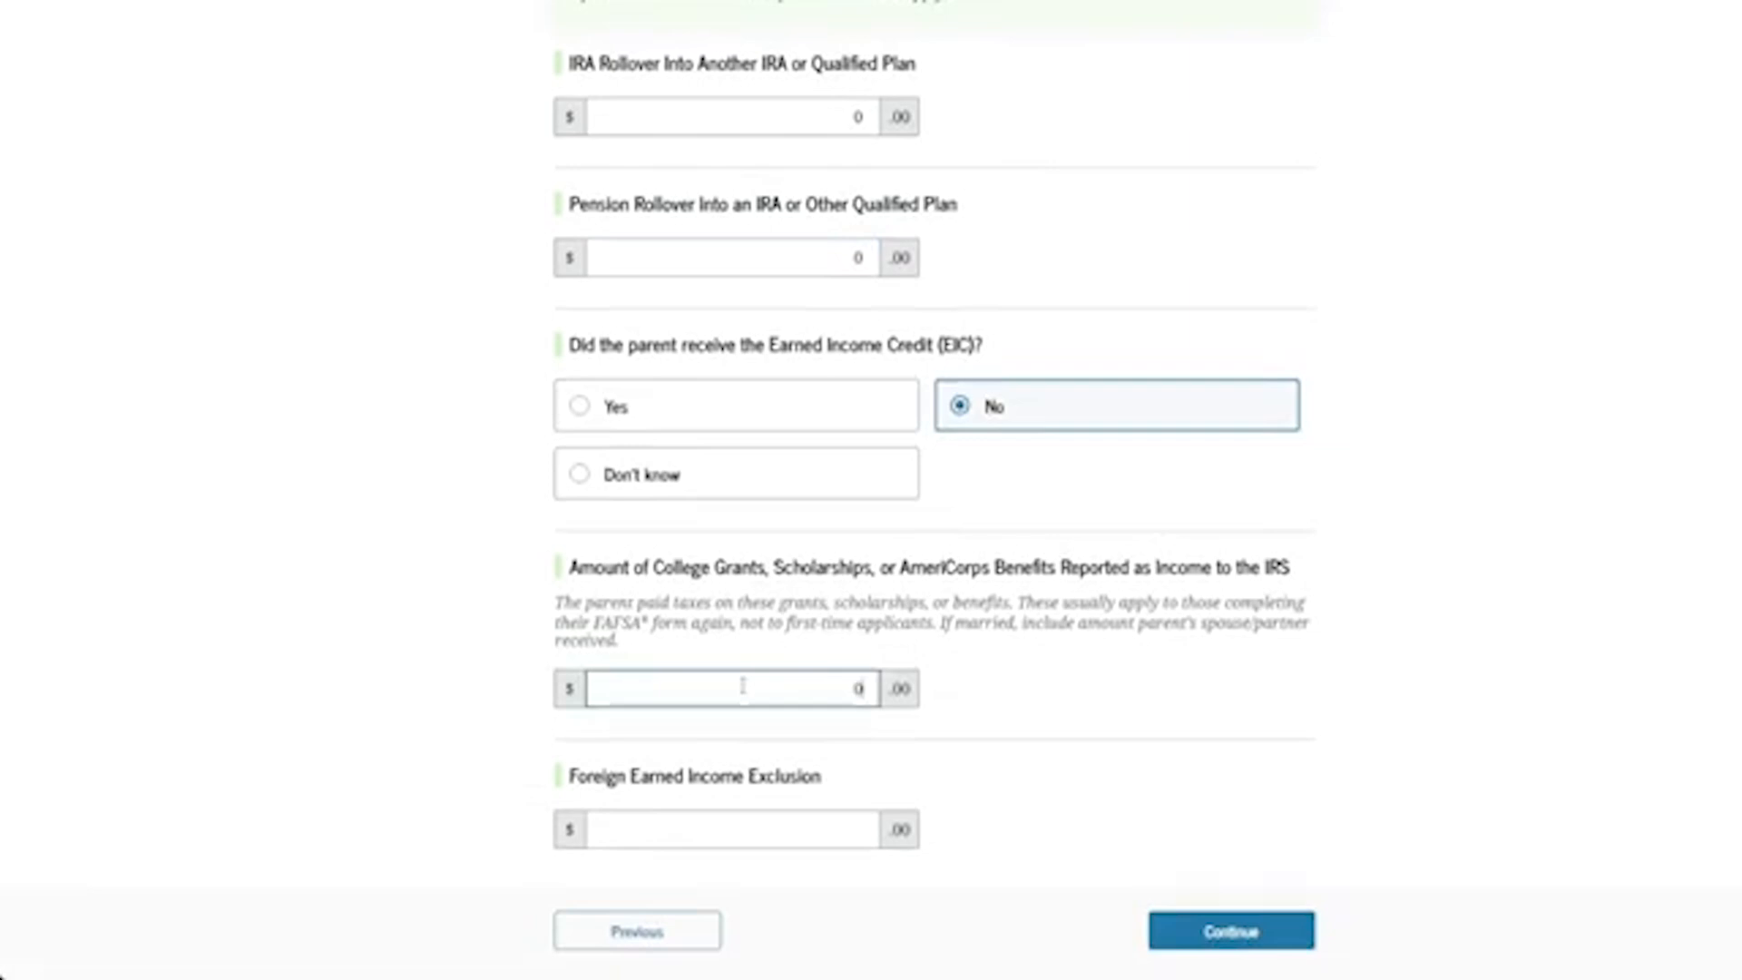
left_click(763, 831)
type("0")
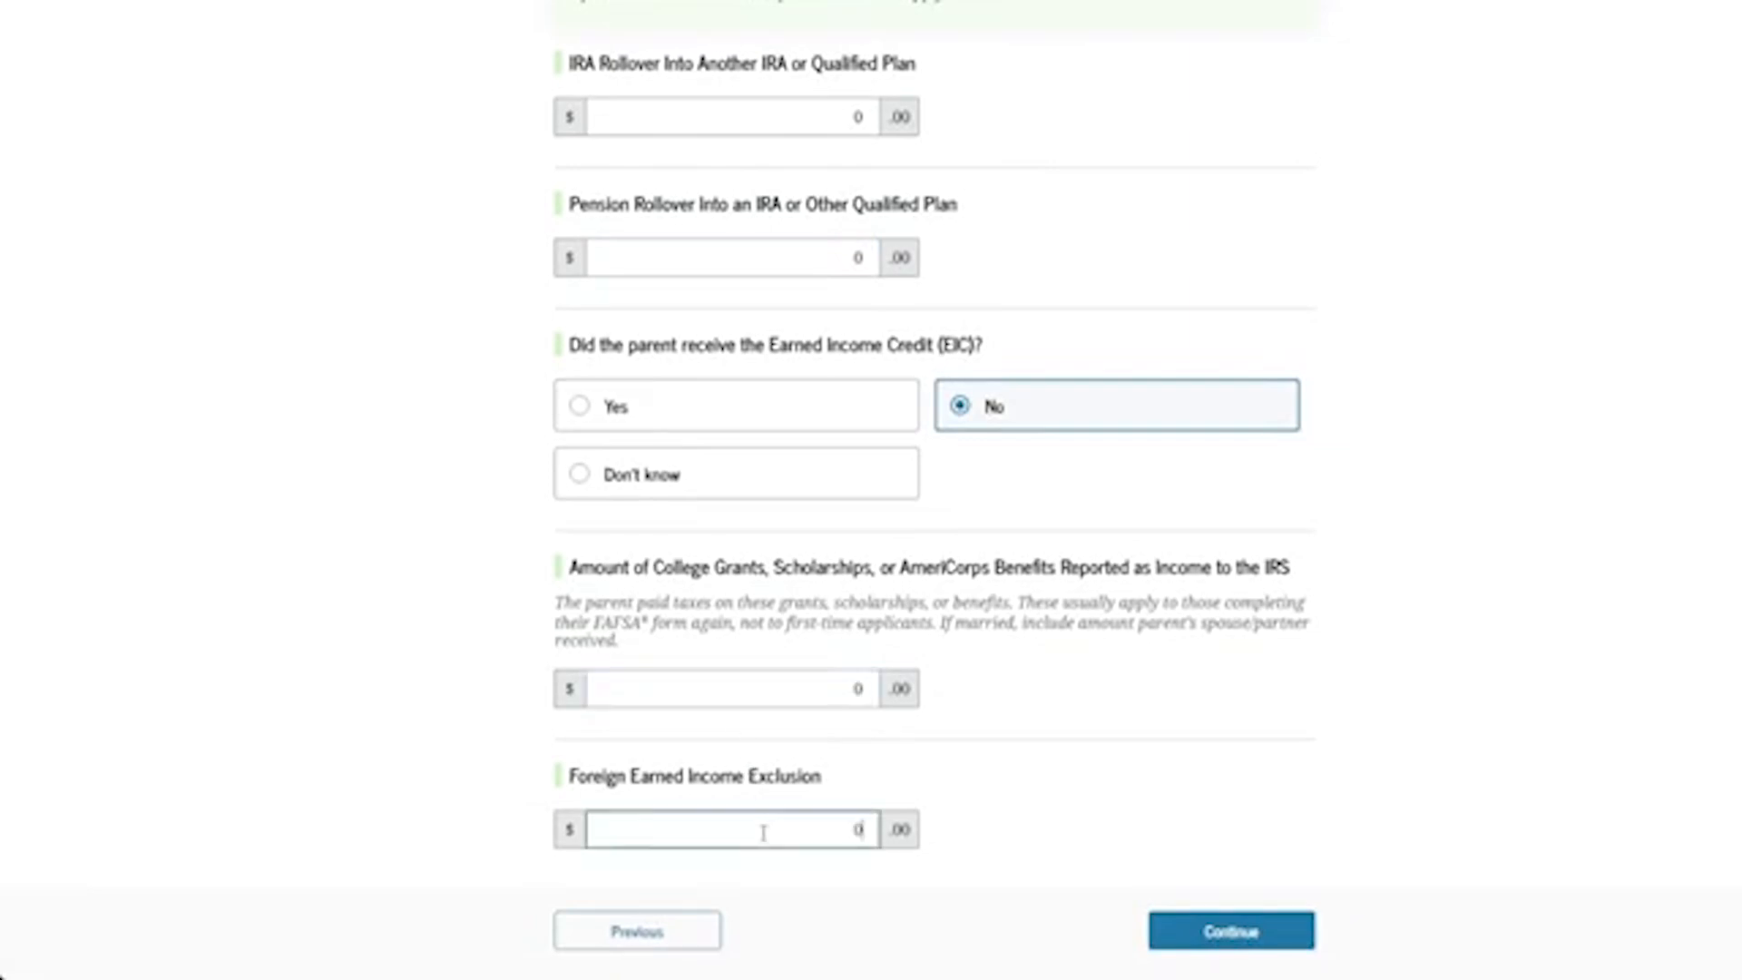
left_click(1071, 874)
left_click(1247, 934)
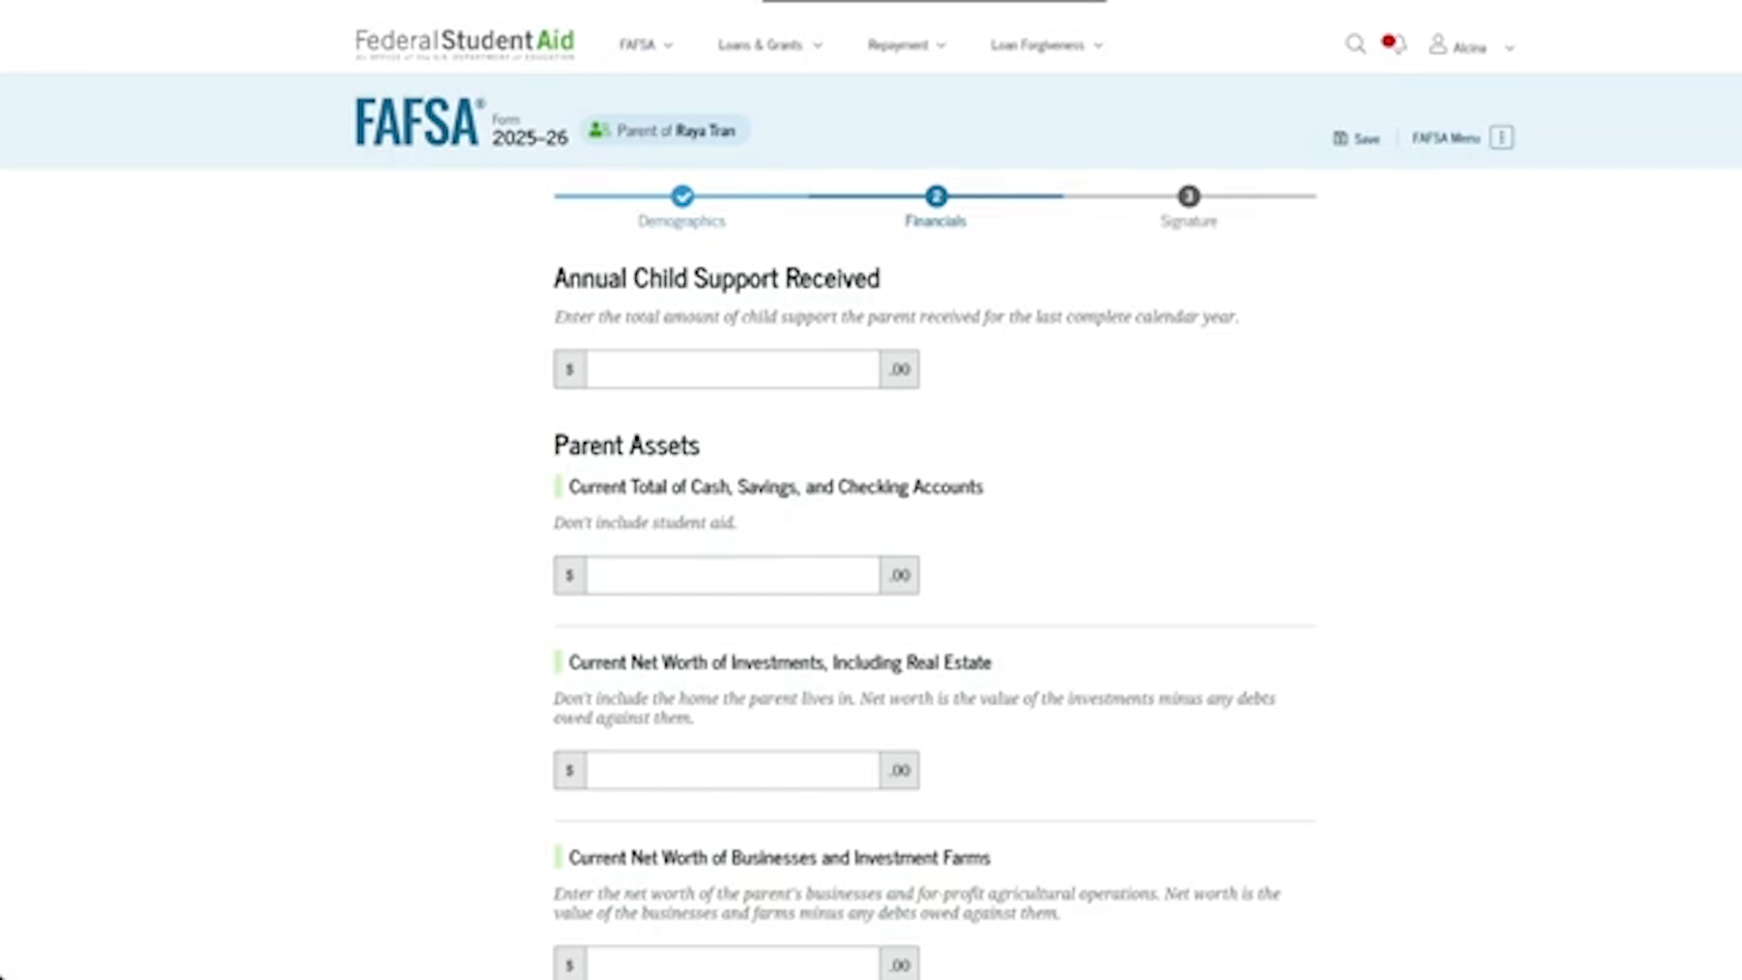
- Set the child support received, cash and savings, investments, and businesses and farms amounts to 0, and continue to the review
left_click(834, 354)
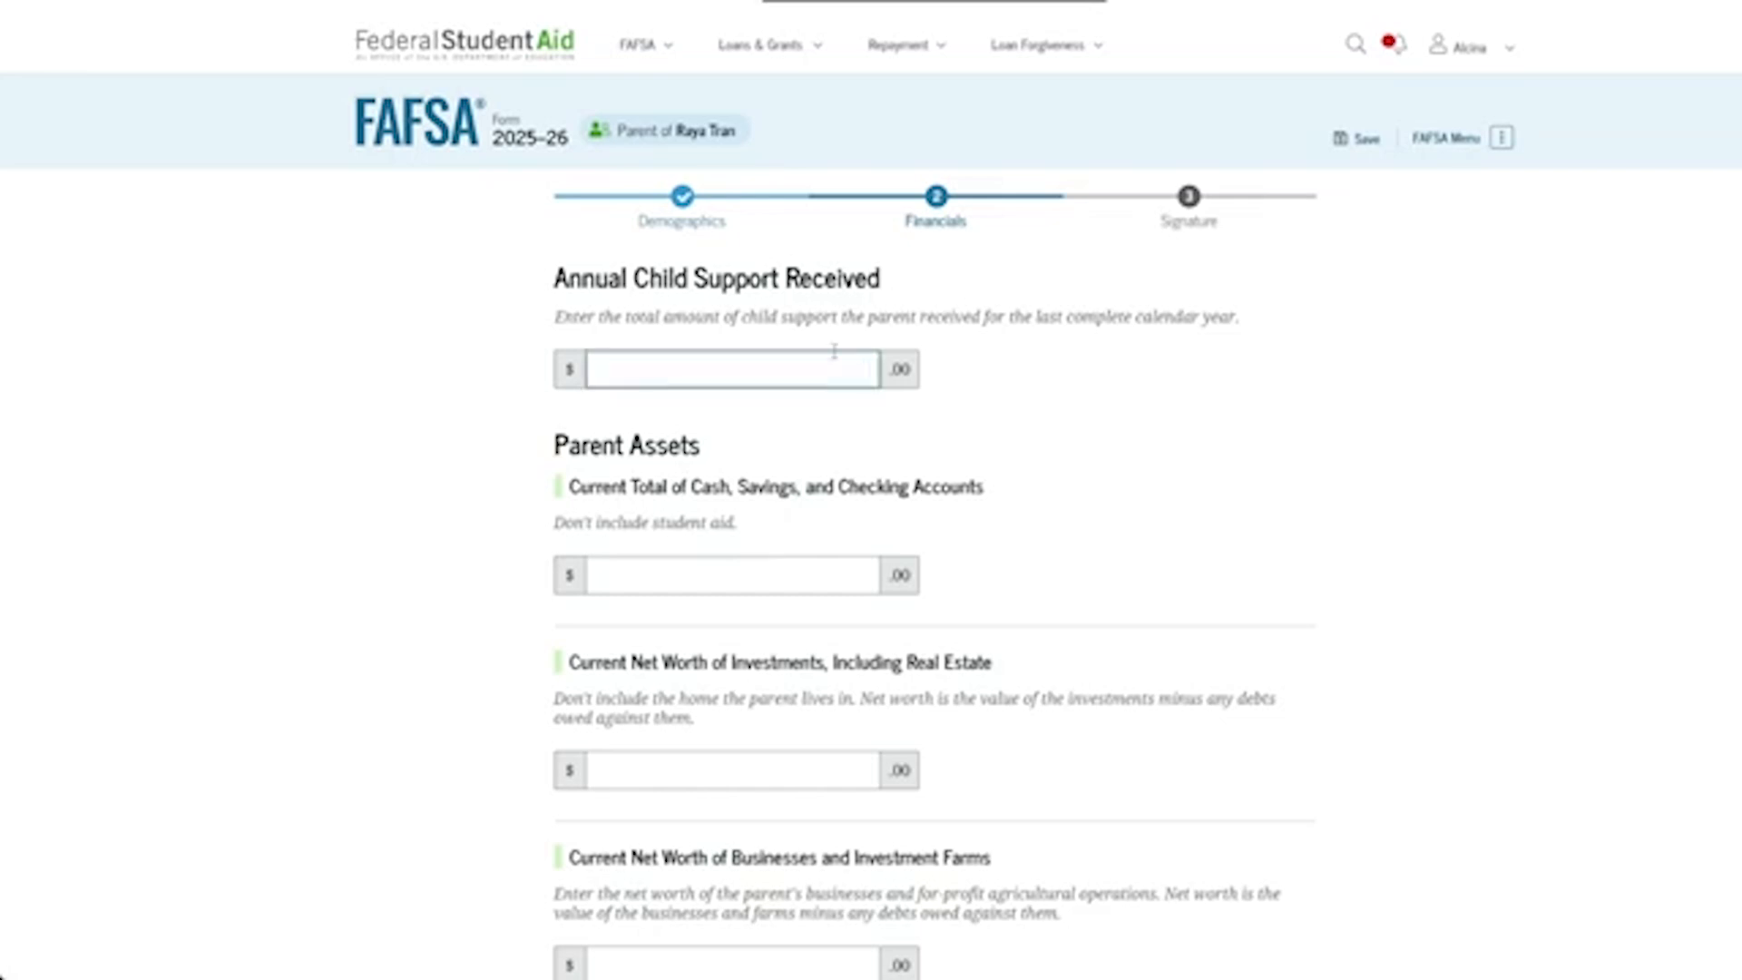
type("0")
left_click(861, 585)
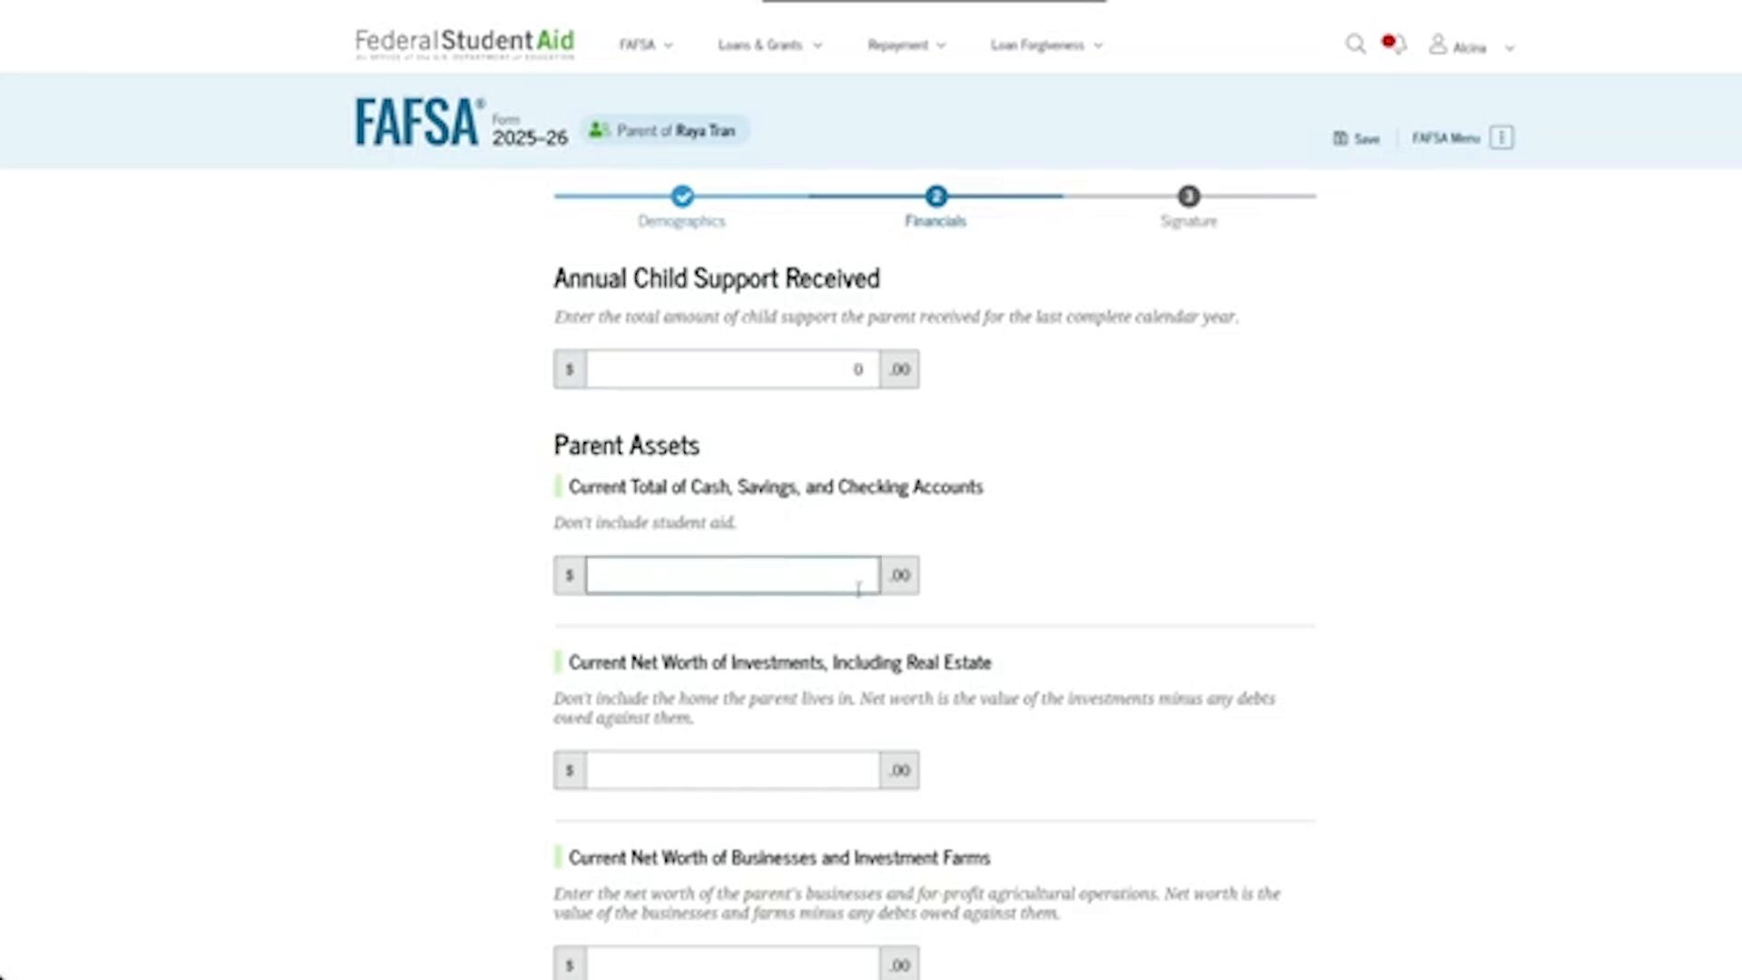
type("0")
left_click(816, 777)
type("0")
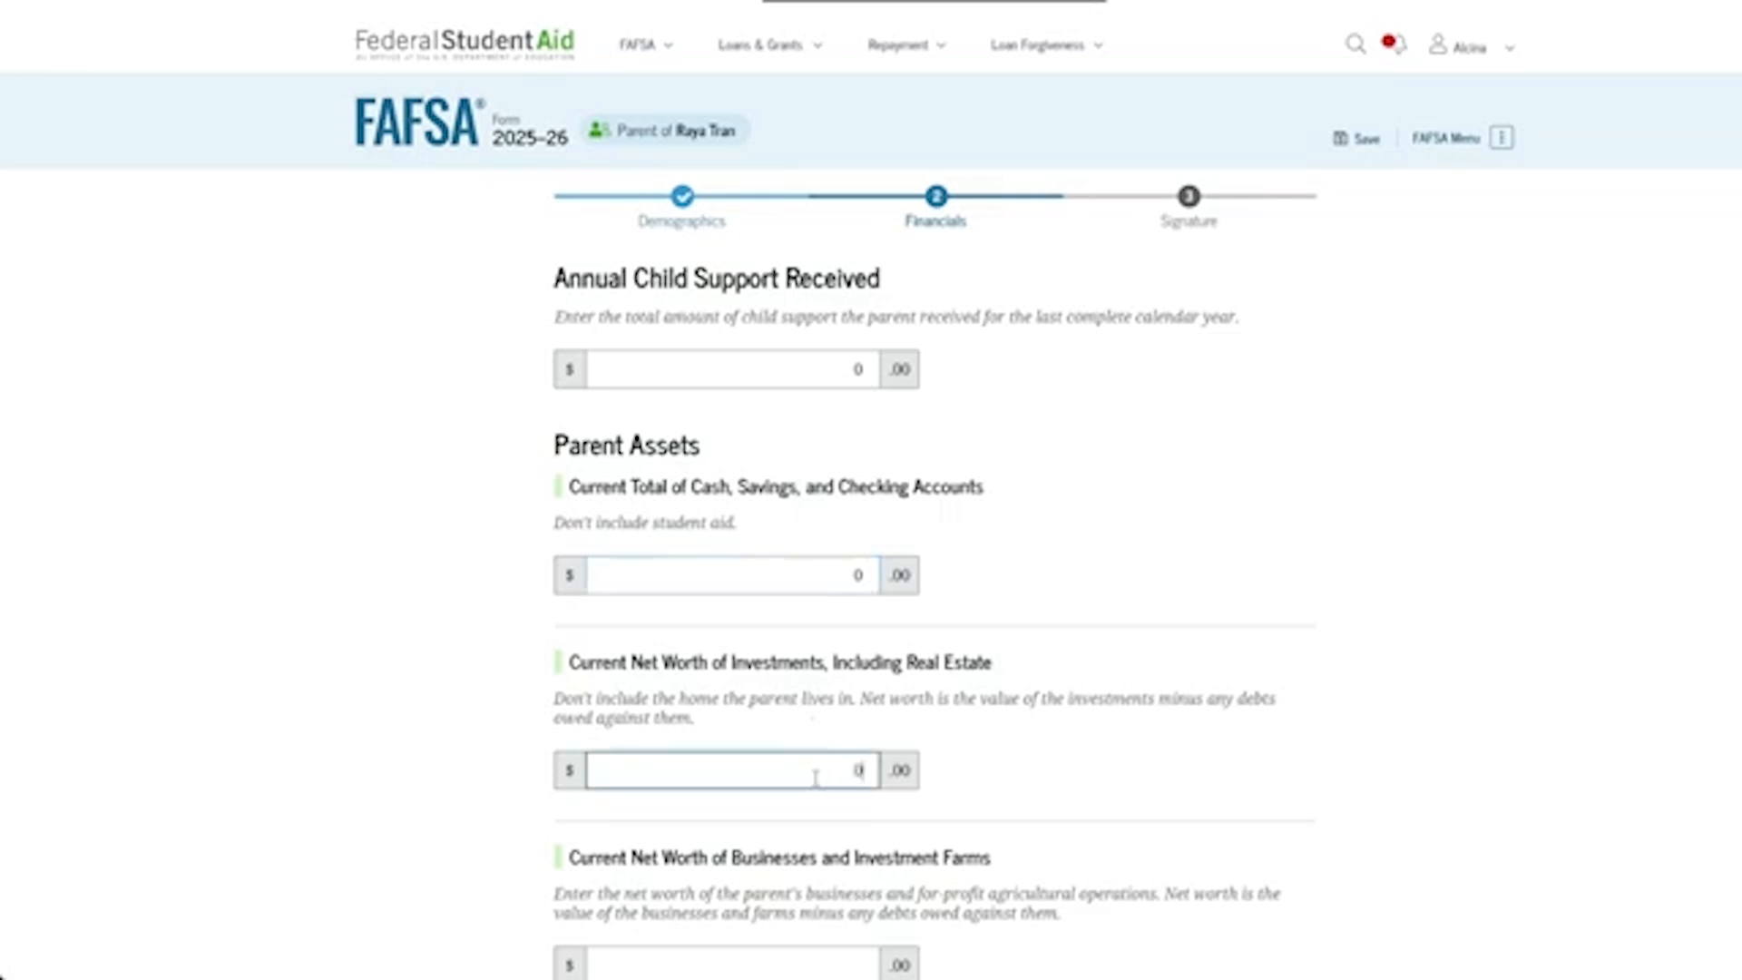
scroll(815, 778, "down", 3)
left_click(835, 682)
type("0")
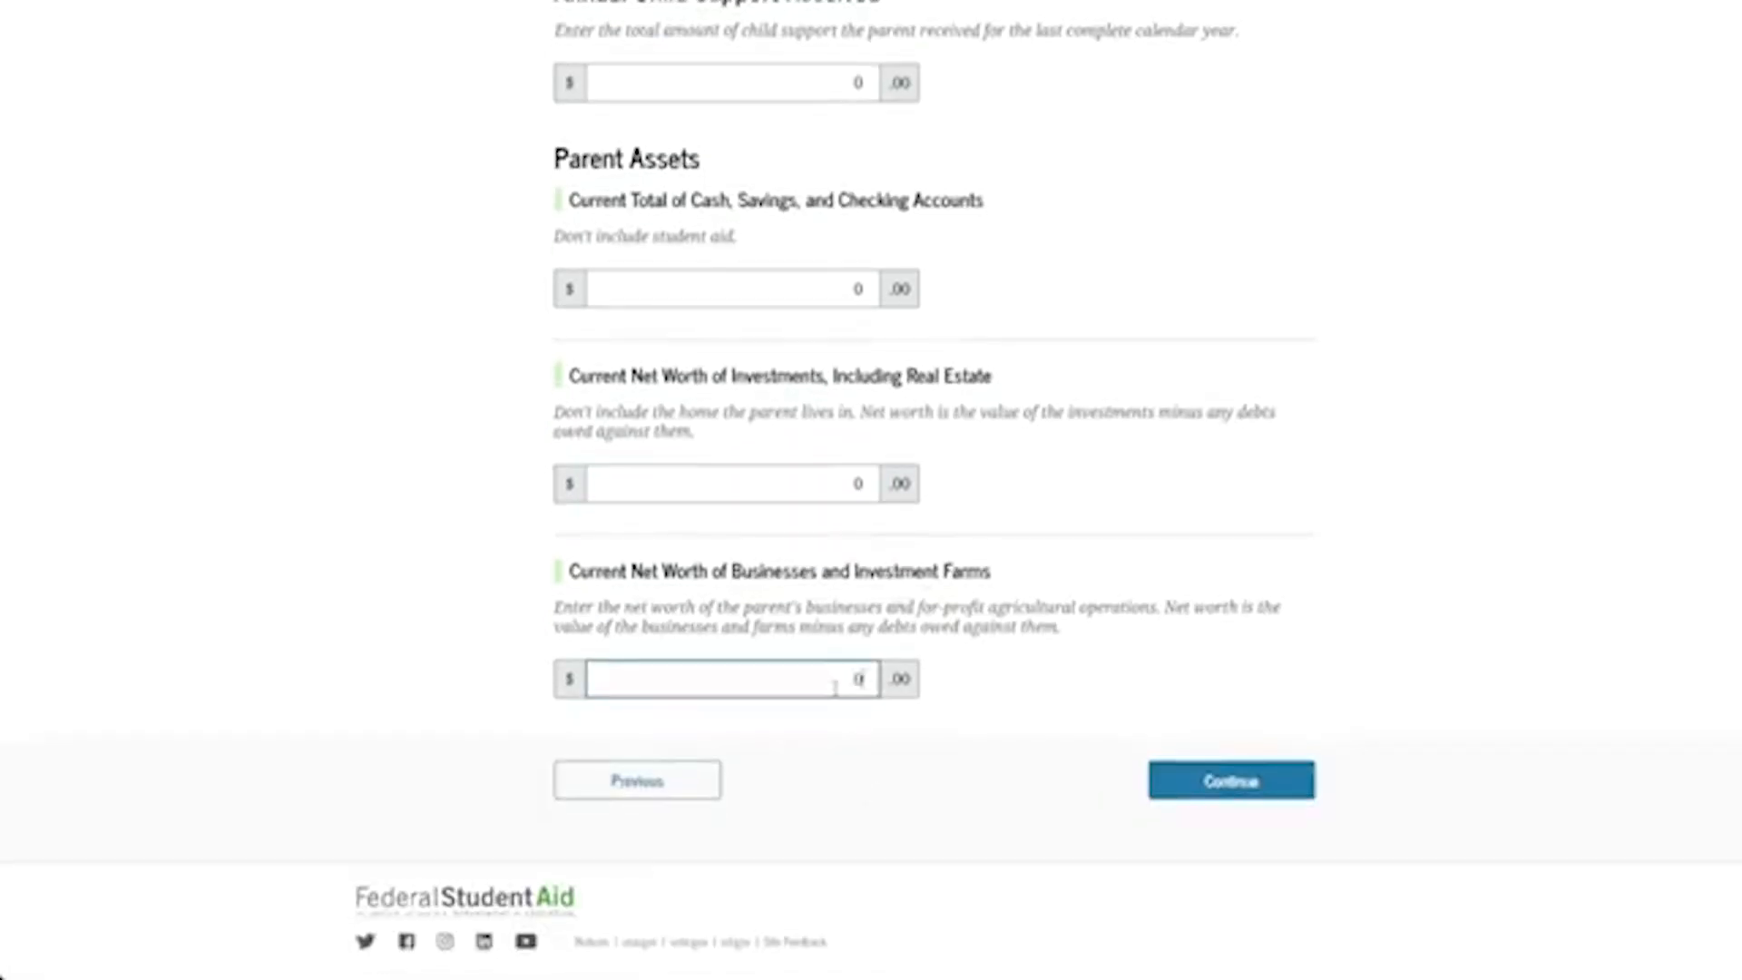
left_click(1270, 787)
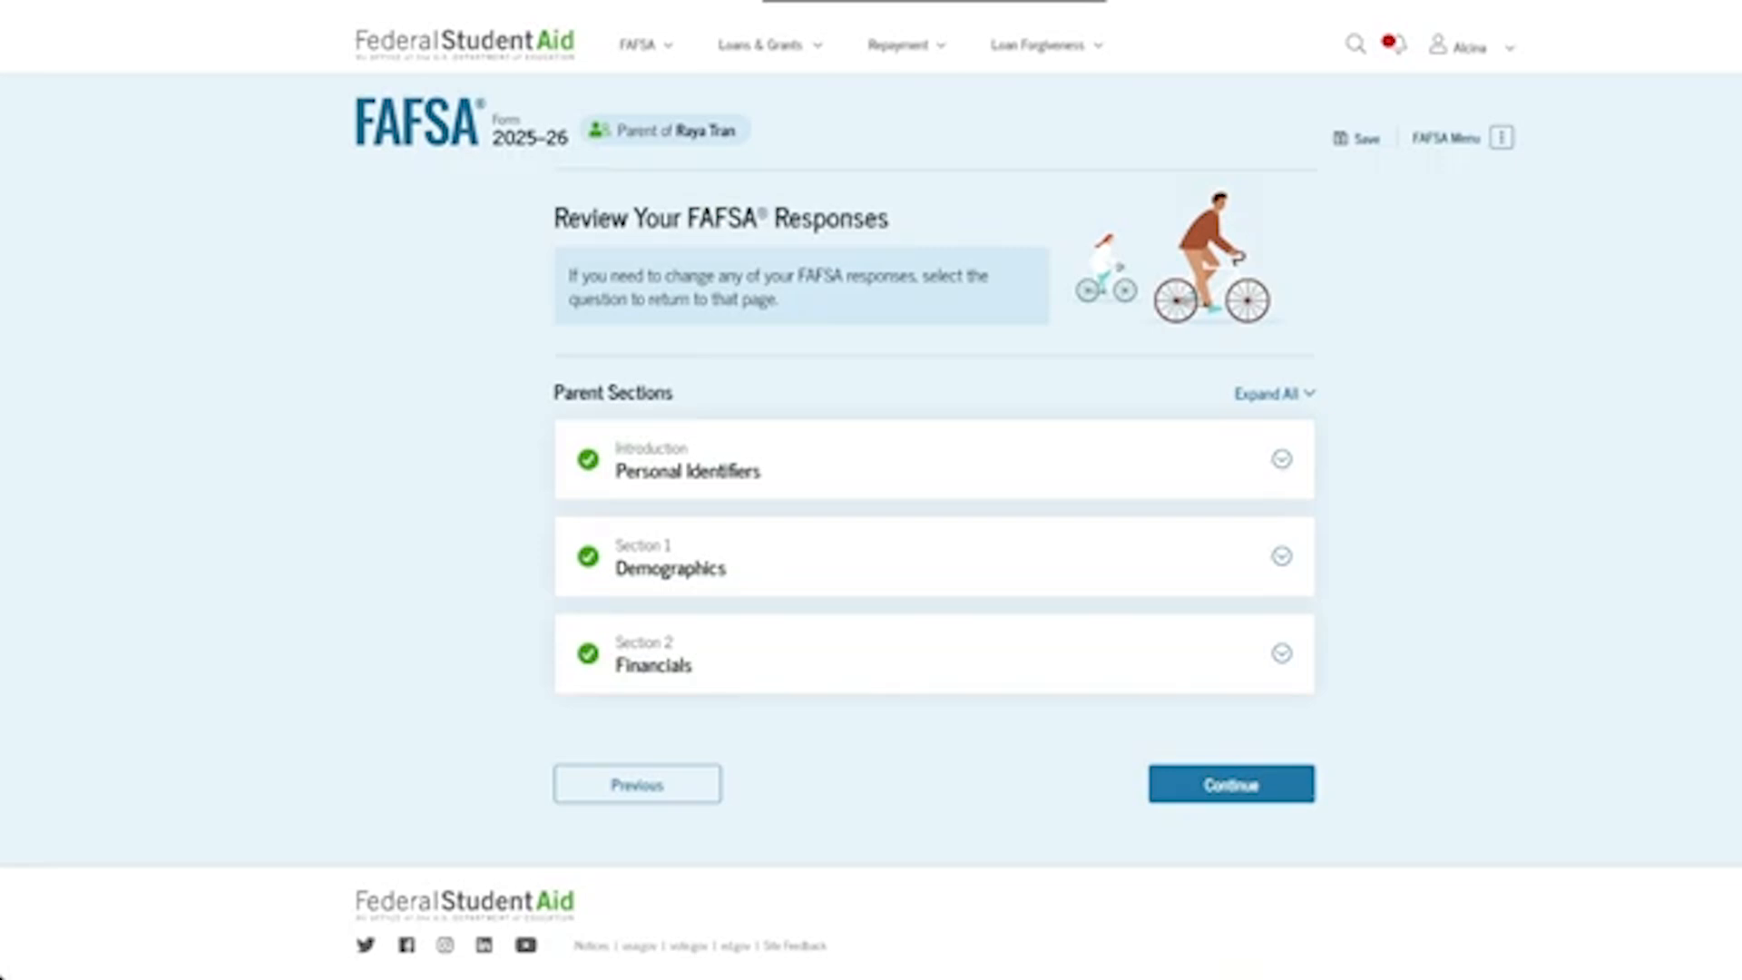
- Review the parent's personal identifiers and demographics responses in the summary, and proceed to the signature page
left_click(1281, 458)
scroll(1283, 470, "down", 3)
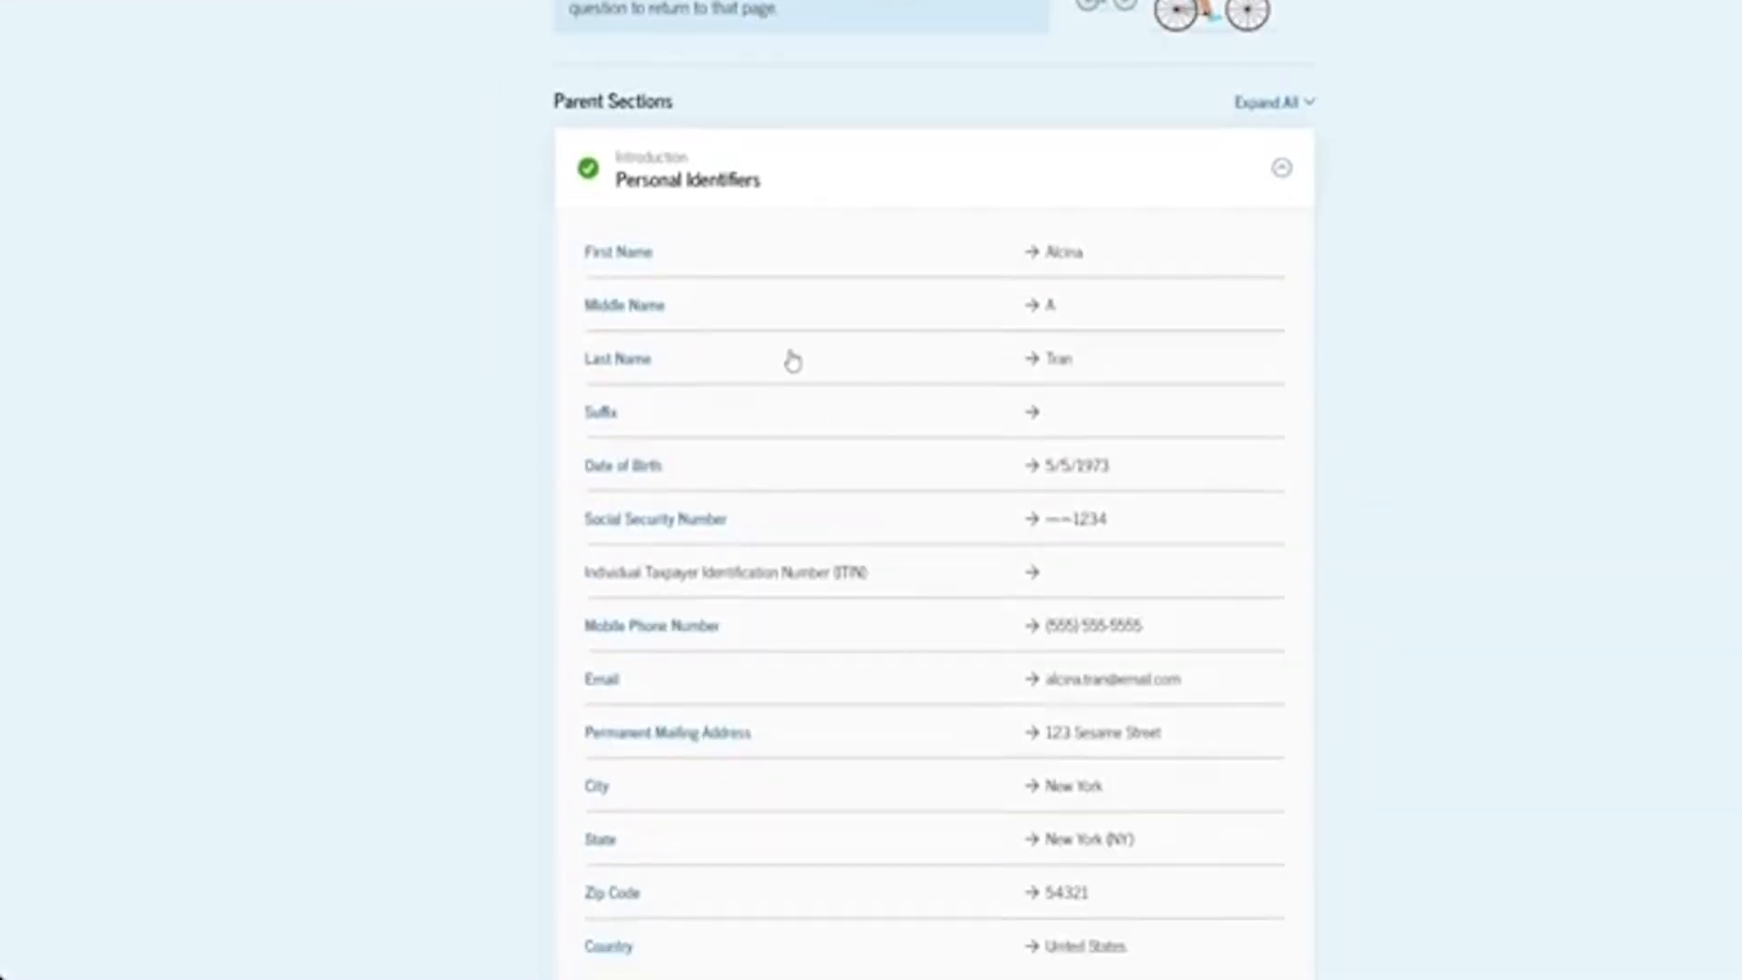
scroll(1062, 368, "down", 3)
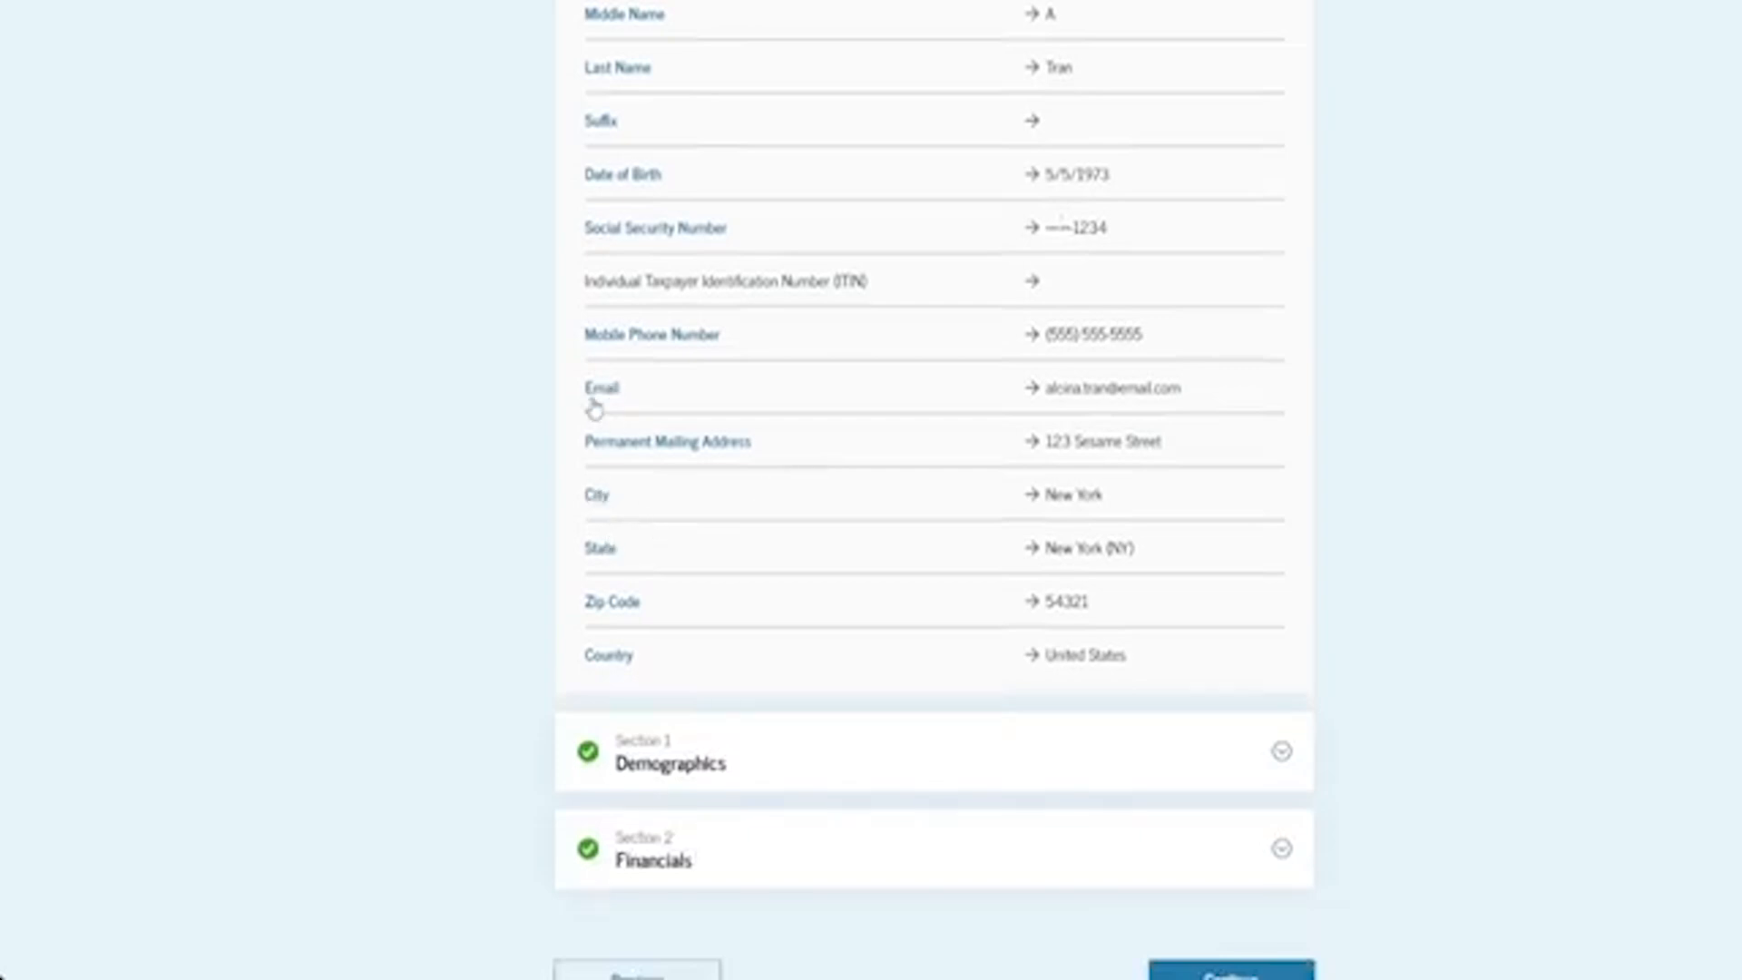
scroll(735, 548, "down", 2)
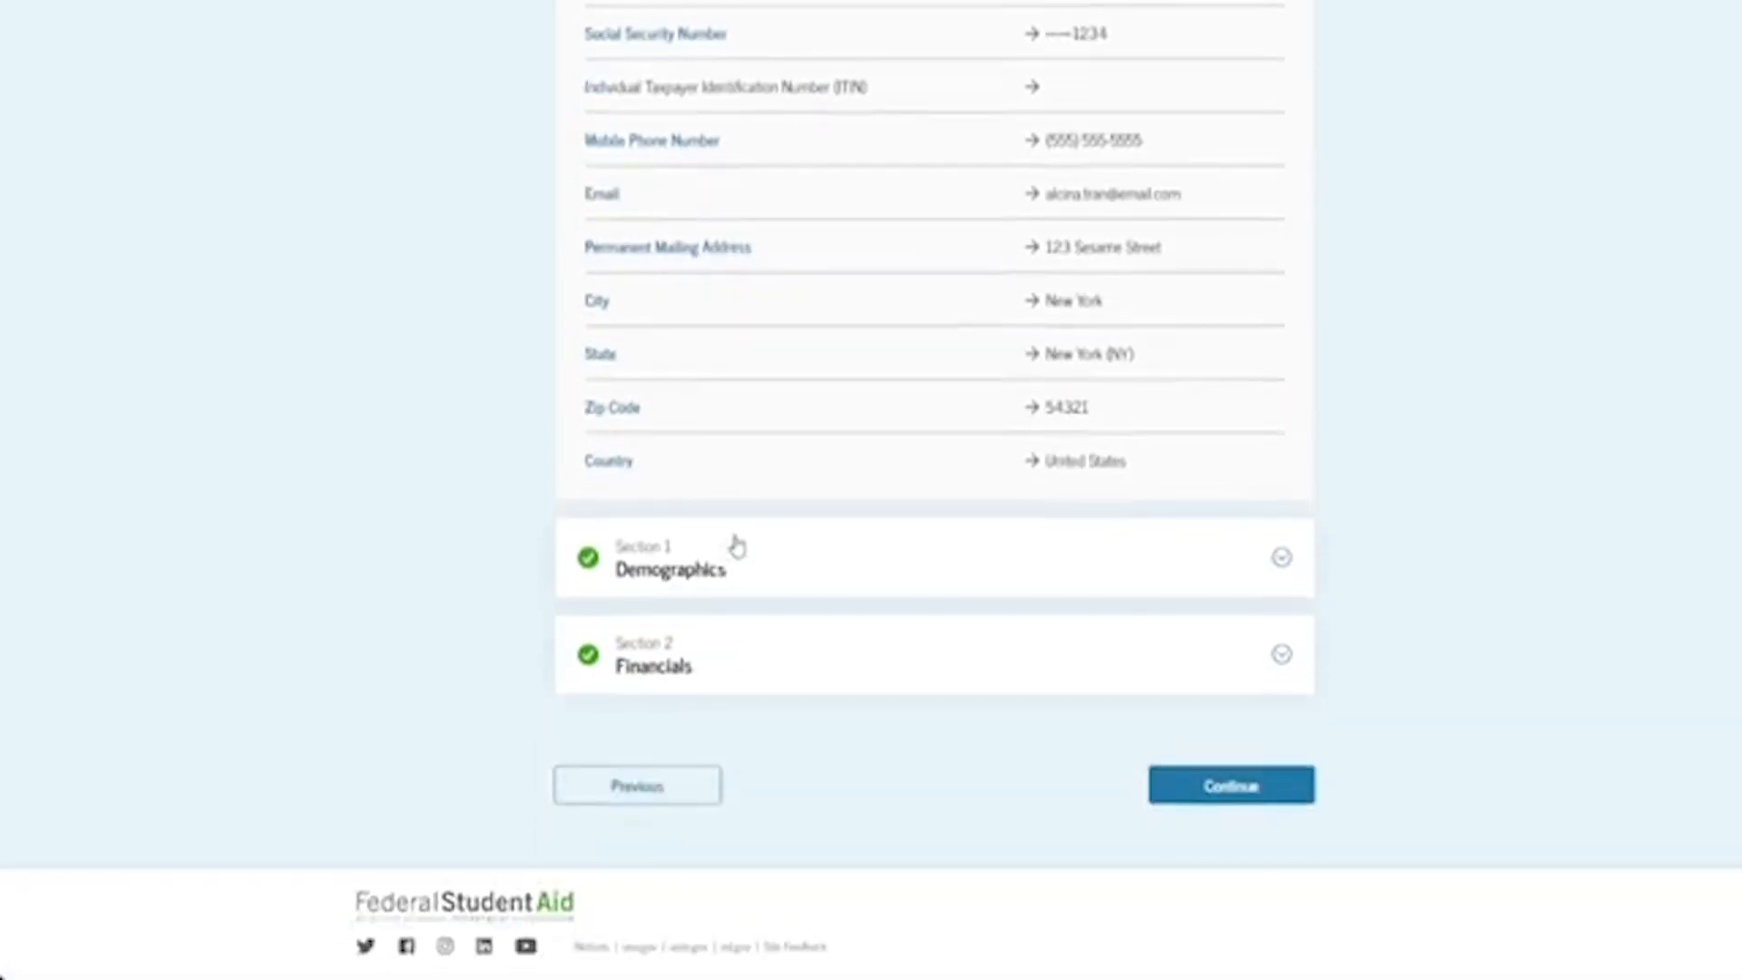
left_click(1237, 572)
scroll(1244, 595, "down", 2)
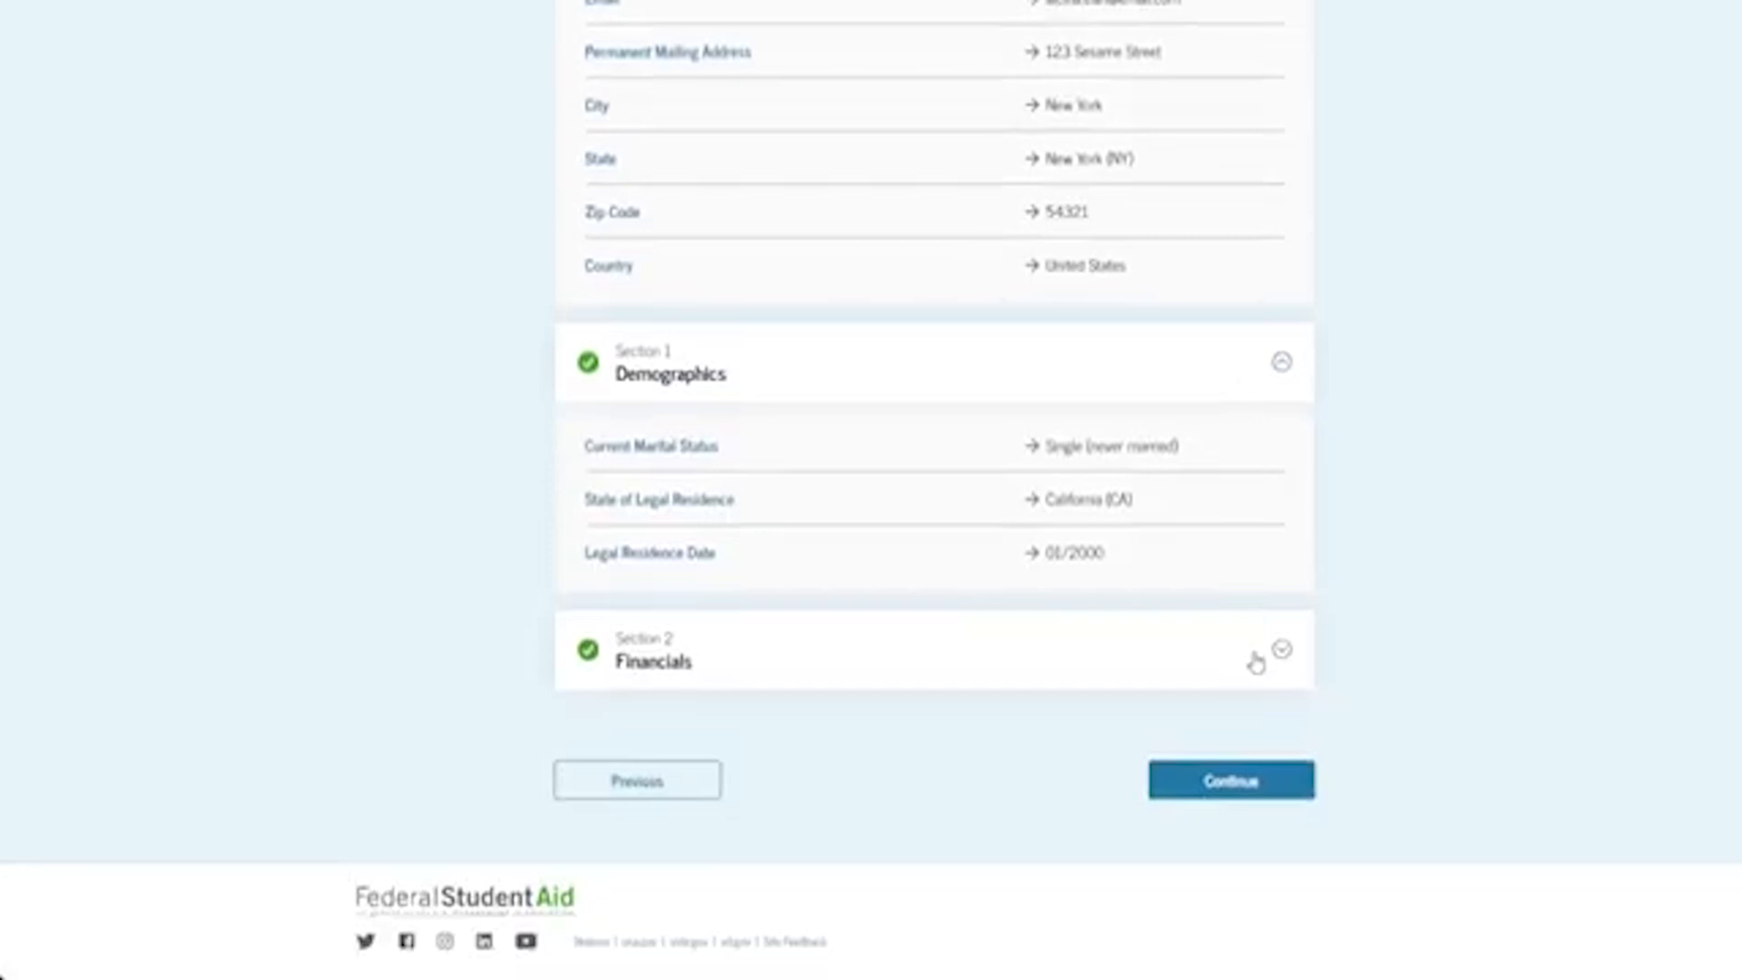
left_click(1283, 776)
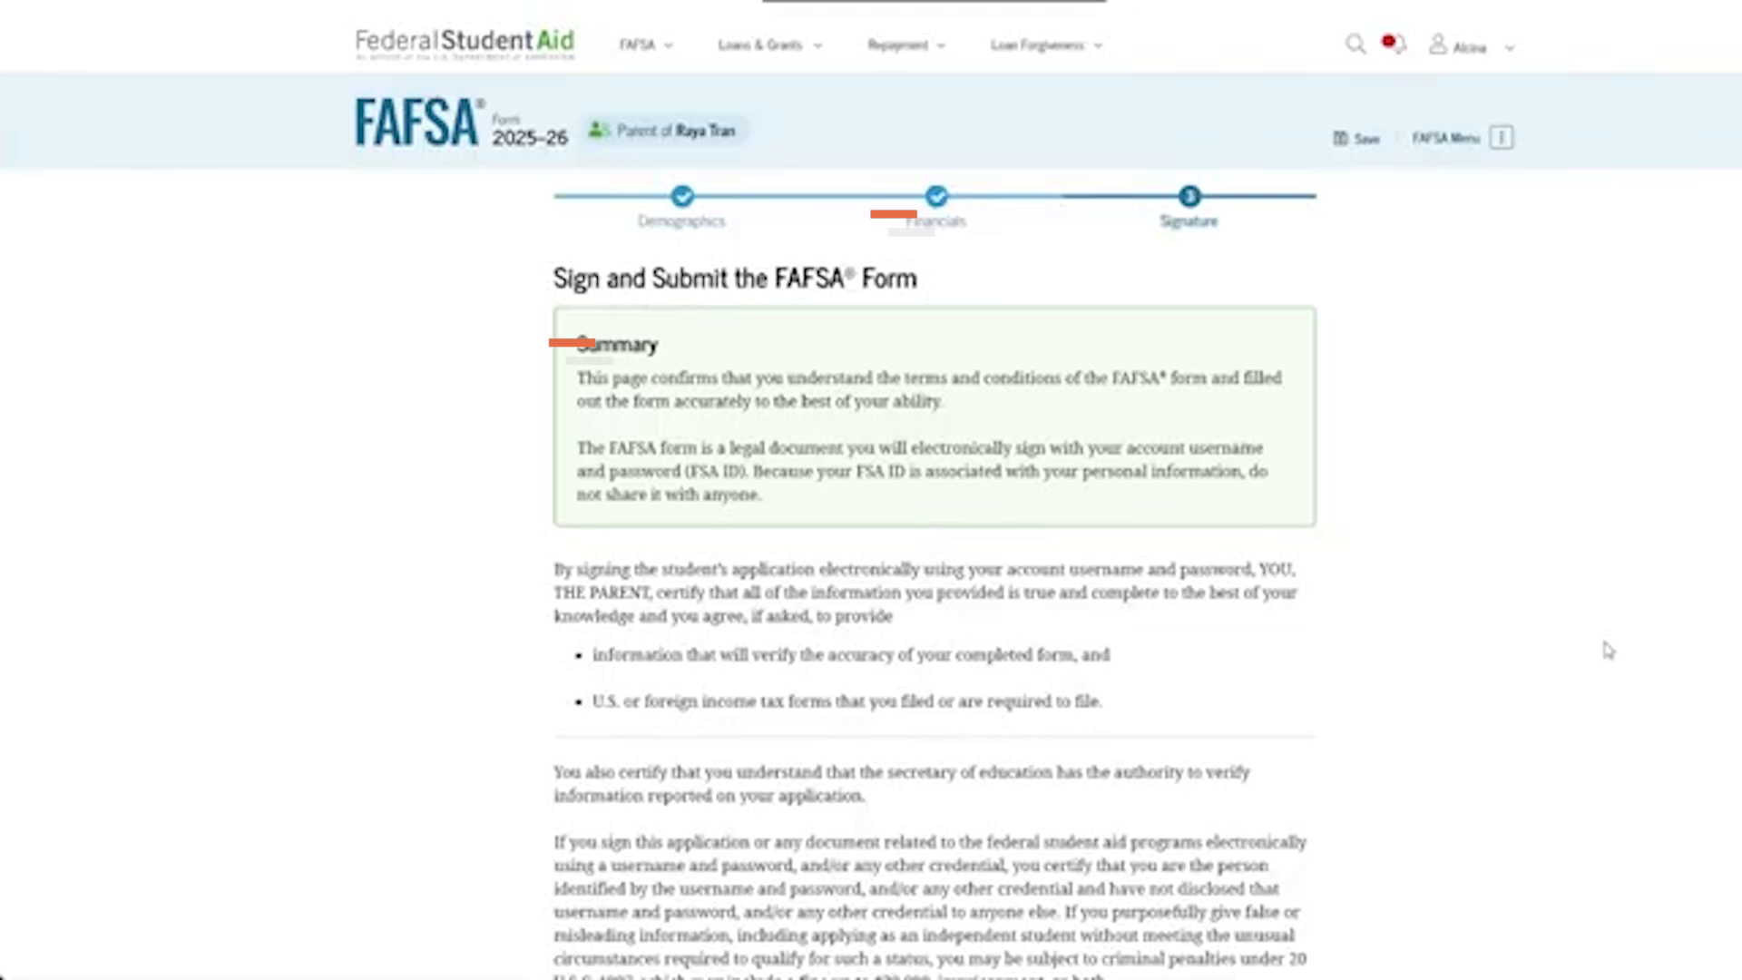
- Agree to the terms as the parent, sign and submit the FAFSA form, and stay on the completion page
scroll(1608, 651, "down", 8)
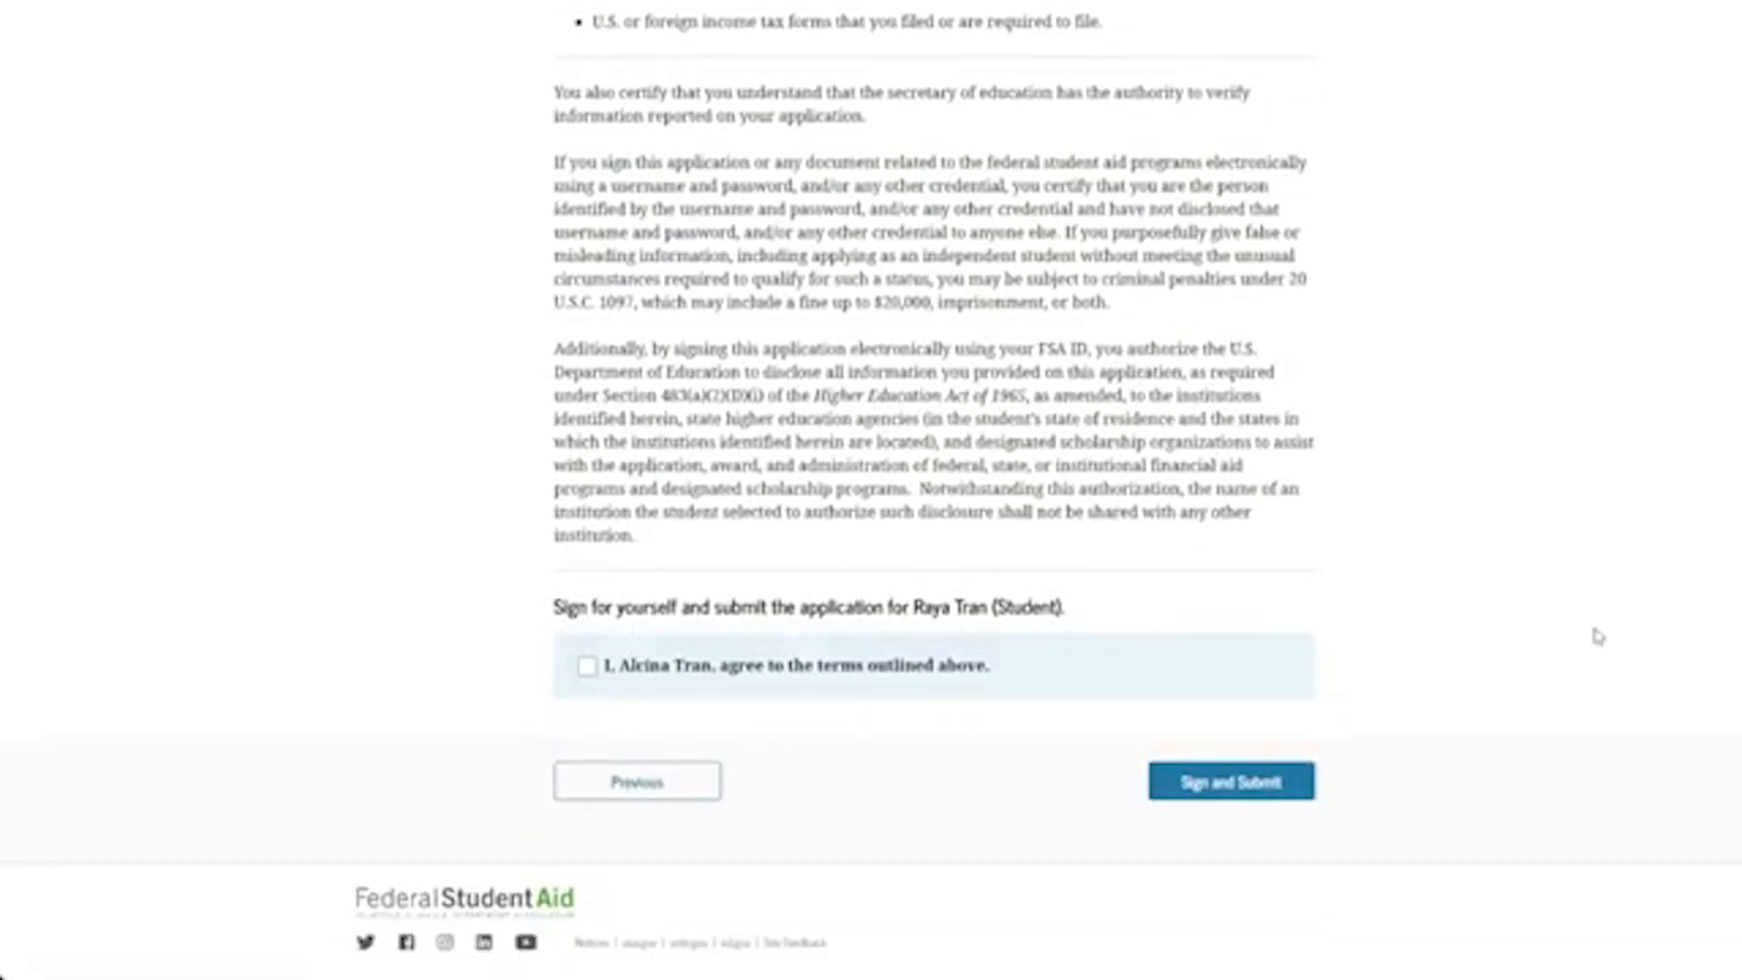
left_click(633, 679)
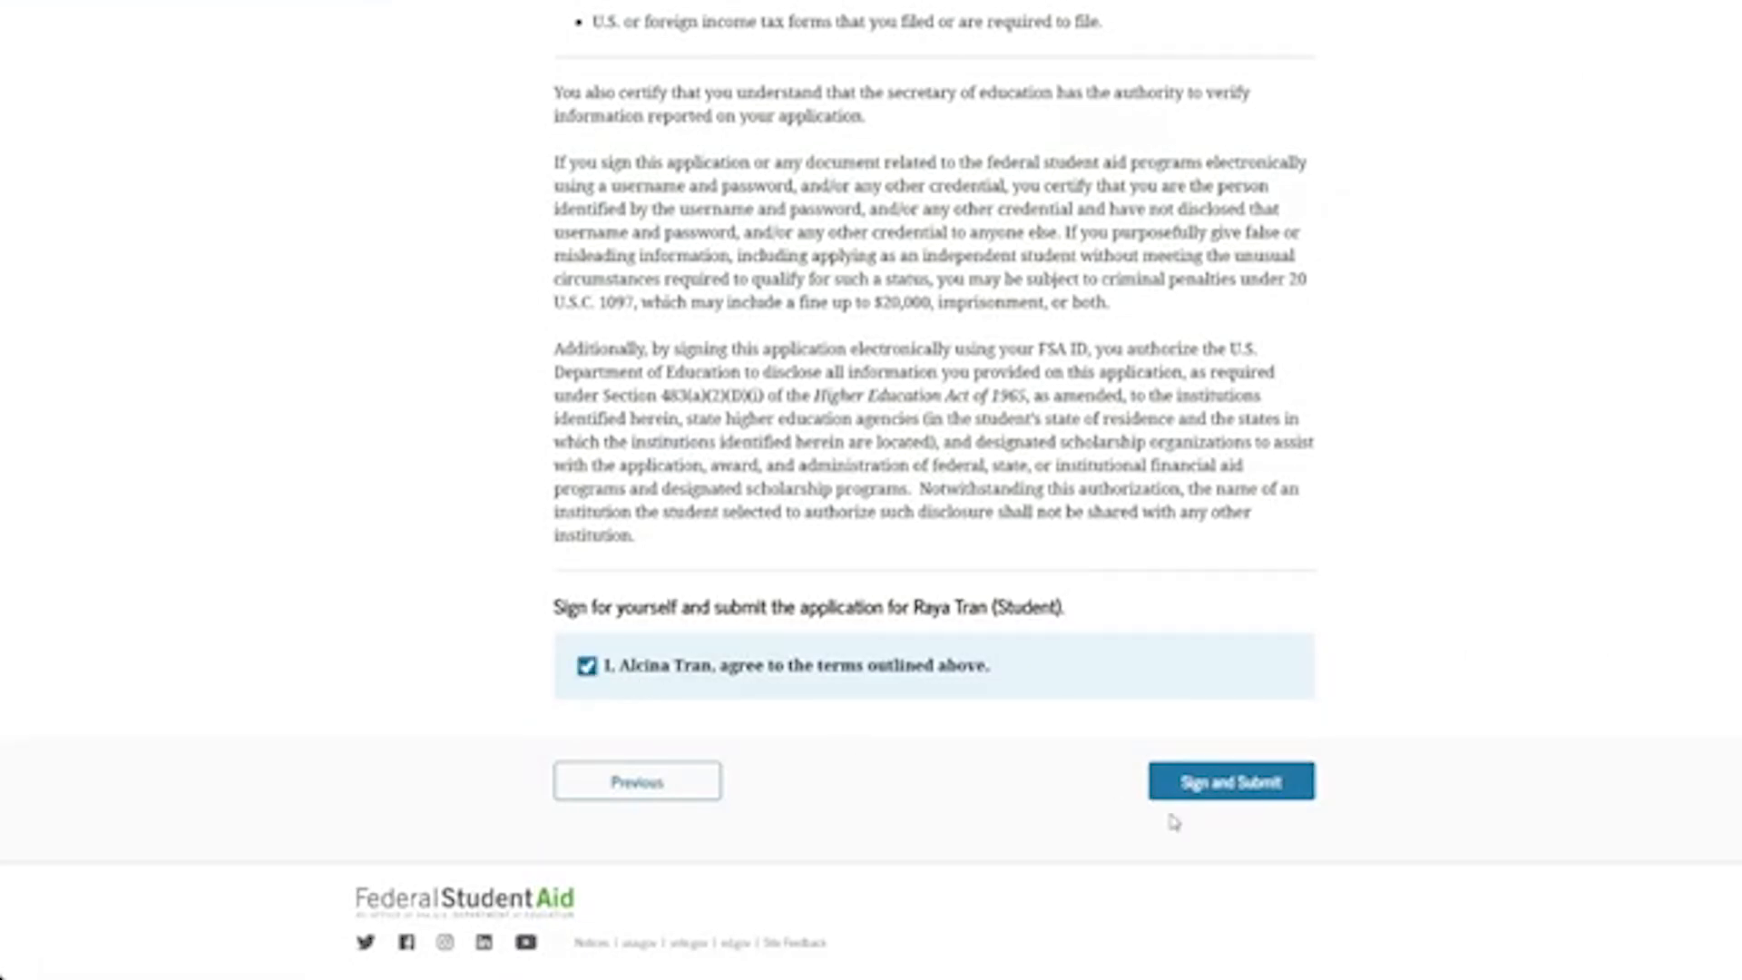
left_click(1246, 798)
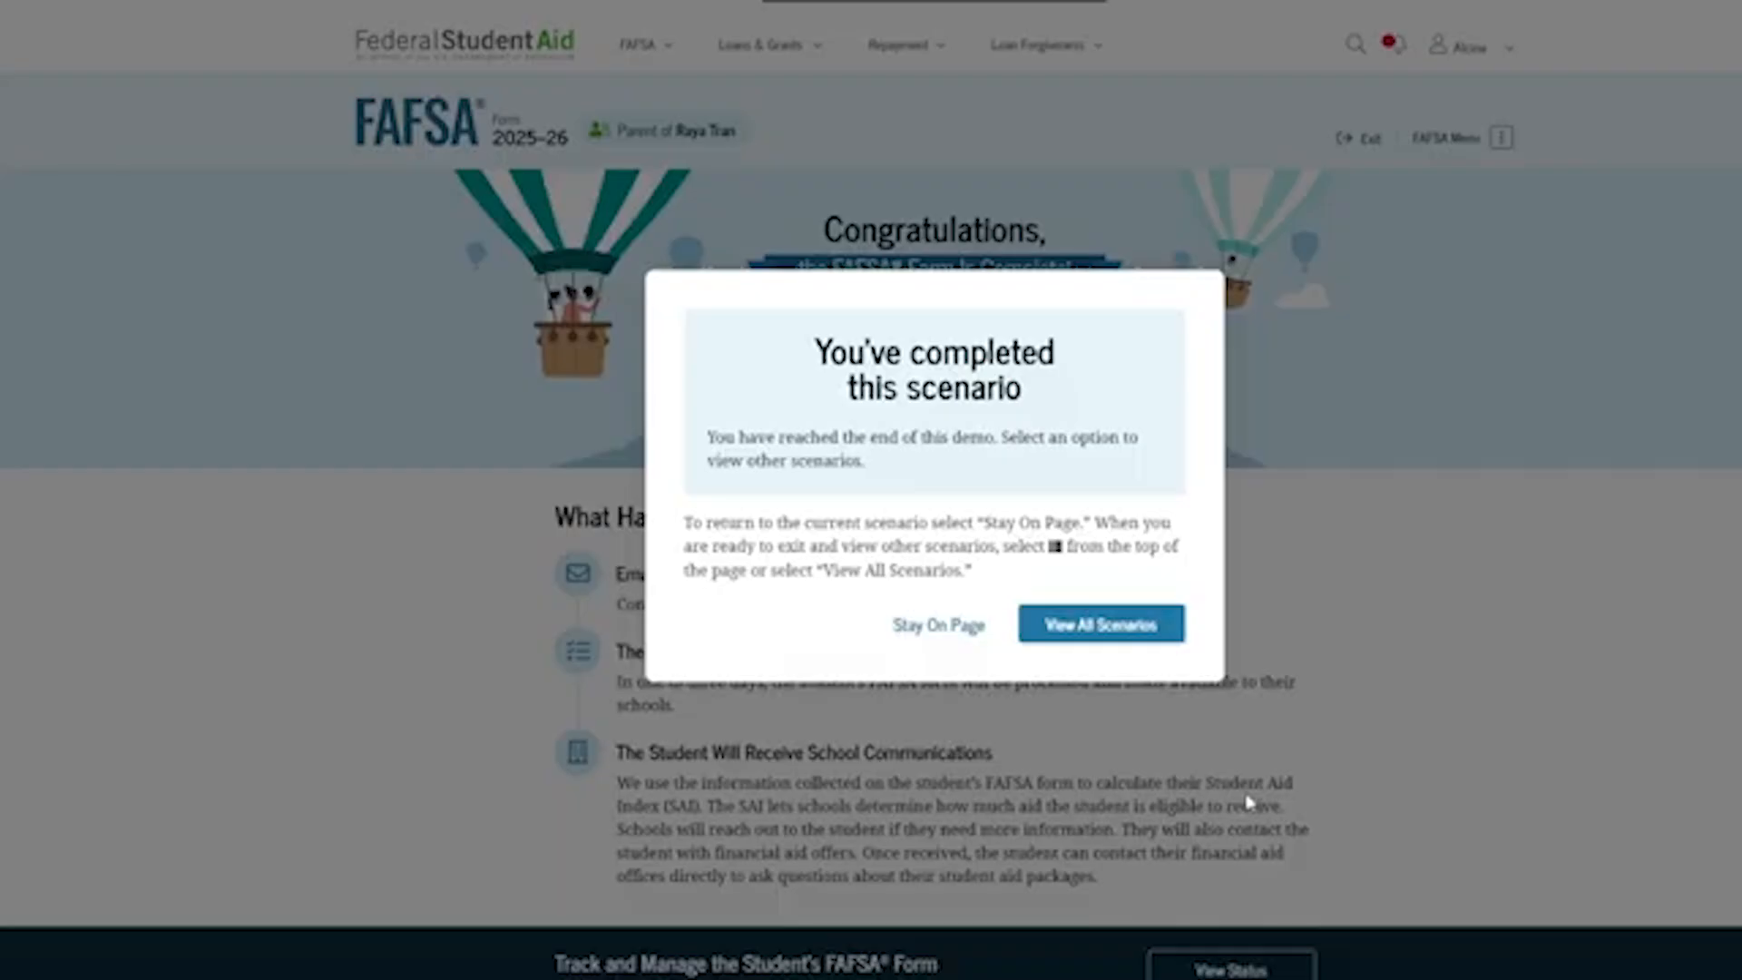
left_click(935, 625)
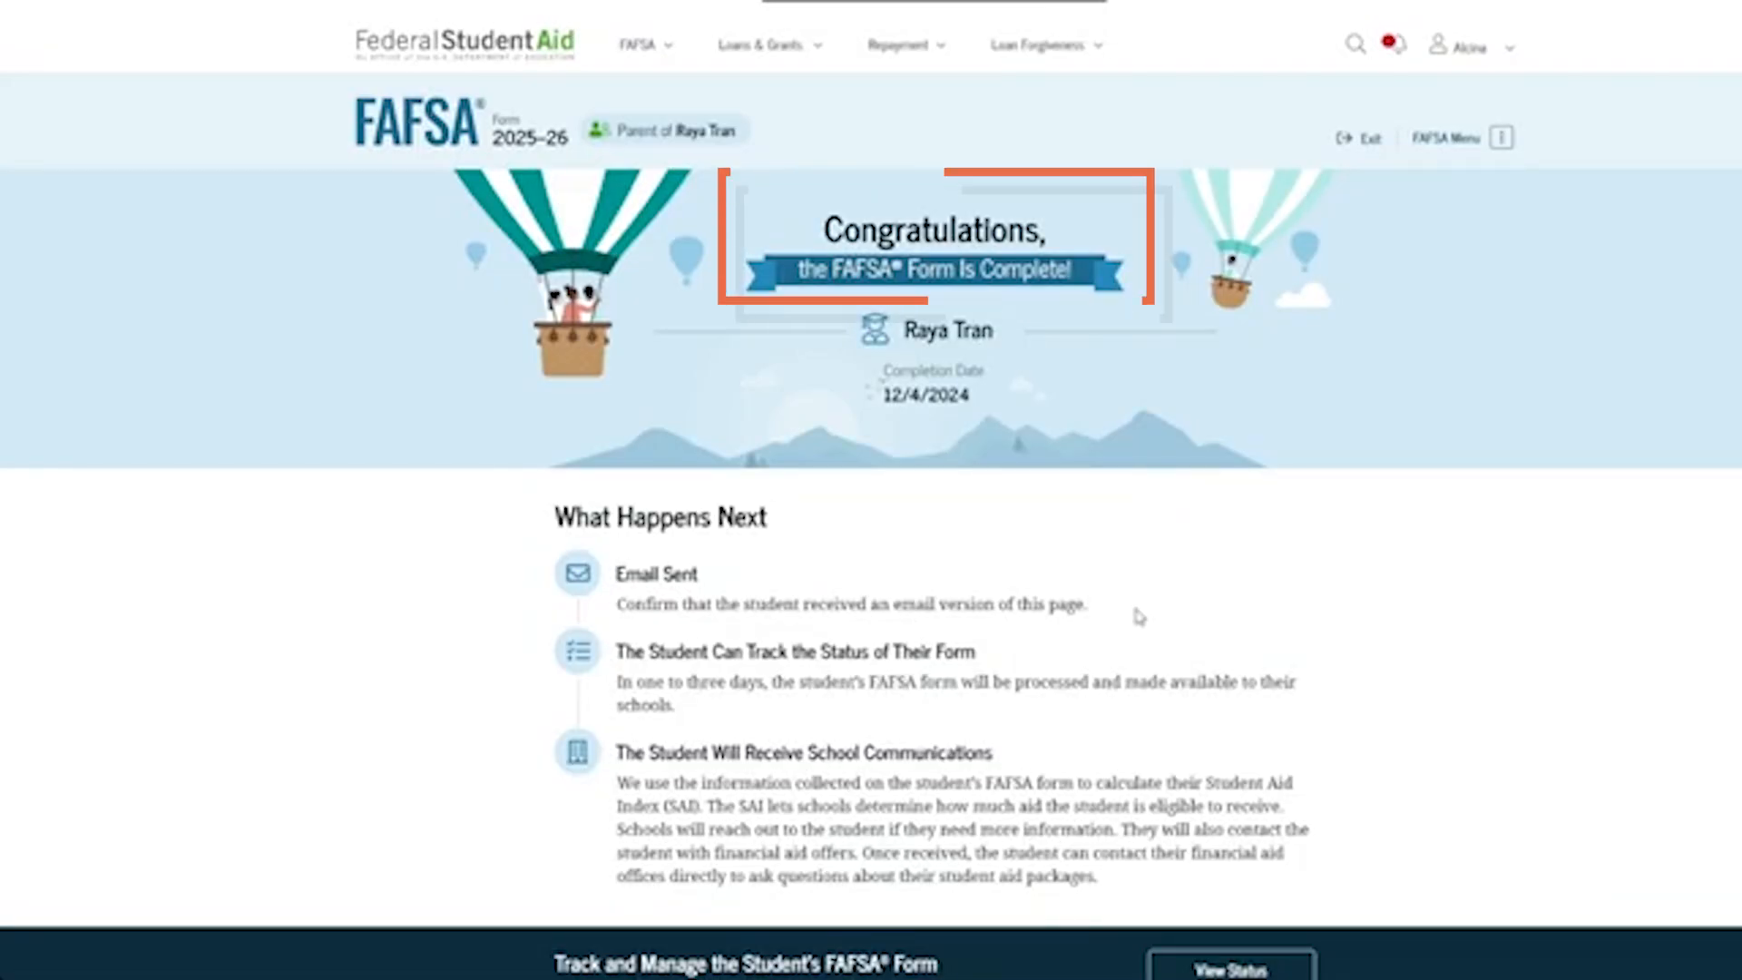